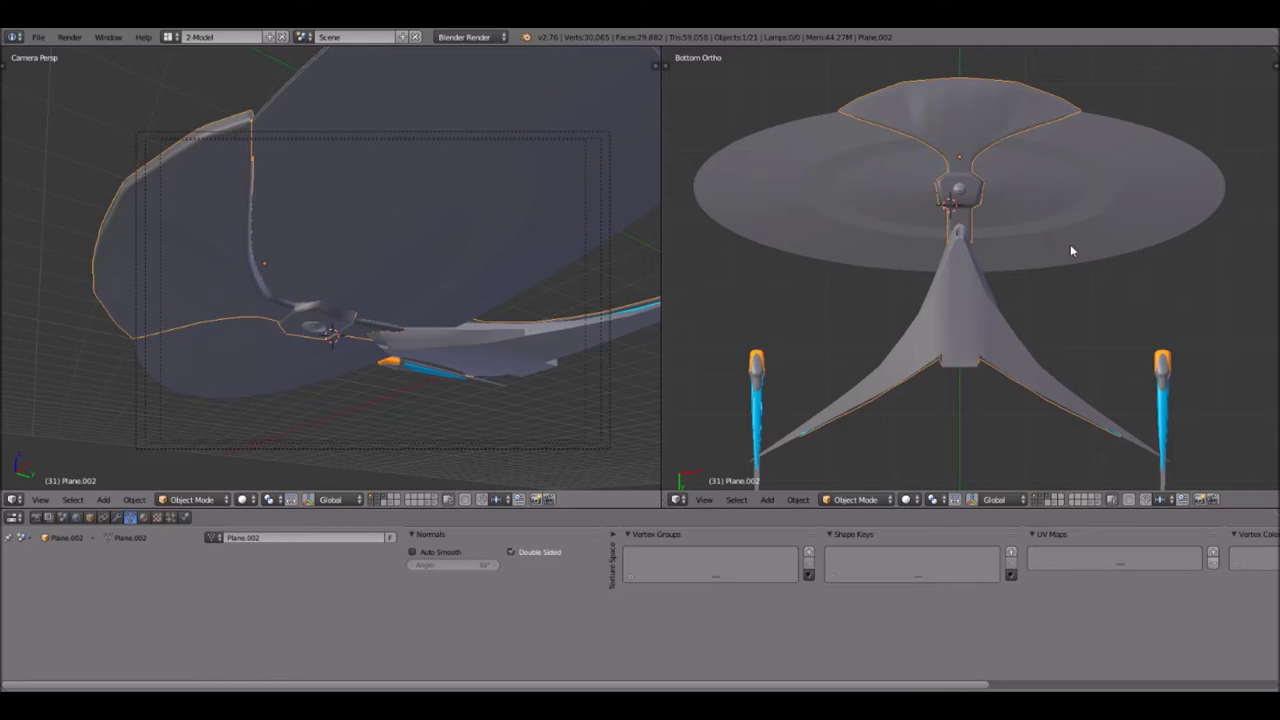
- Examine the ship's underside from below, around the hexagonal plate and the front tip of the rear hull
scroll(480, 259, down, 2)
scroll(480, 259, up, 2)
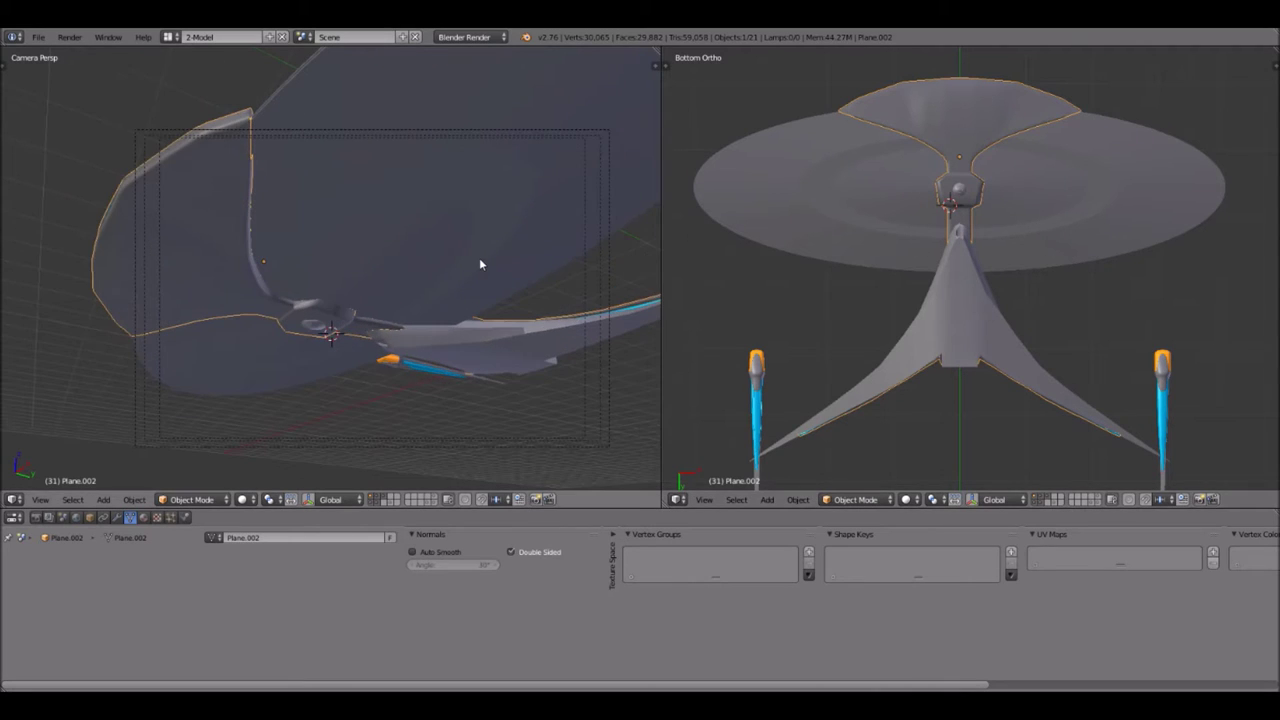
scroll(479, 257, up, 1)
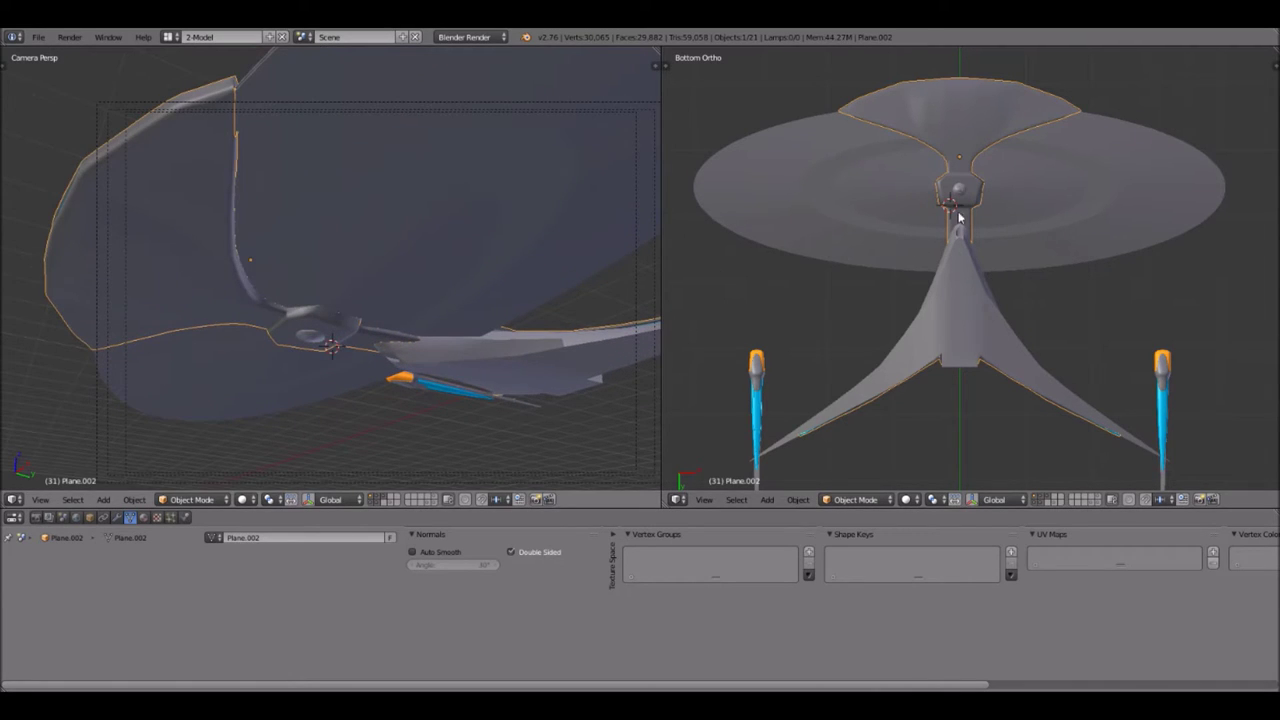
scroll(945, 178, up, 5)
scroll(945, 178, down, 5)
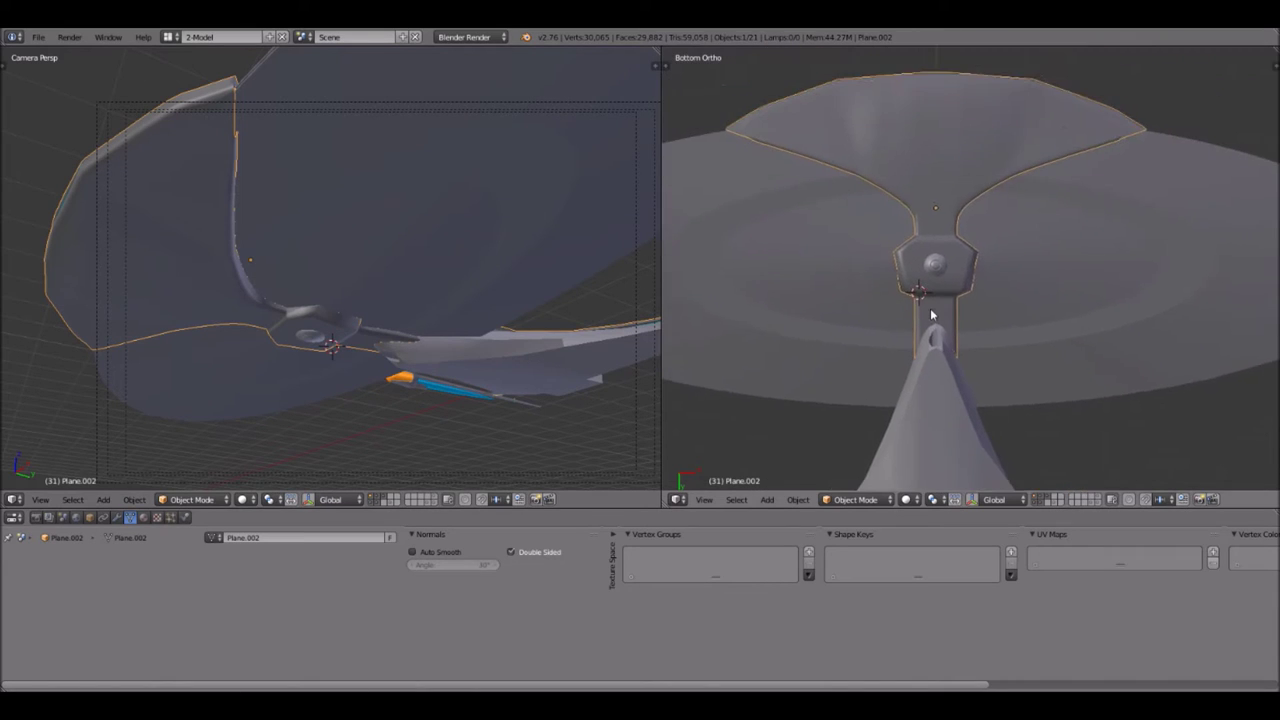
scroll(931, 316, up, 3)
scroll(931, 316, down, 1)
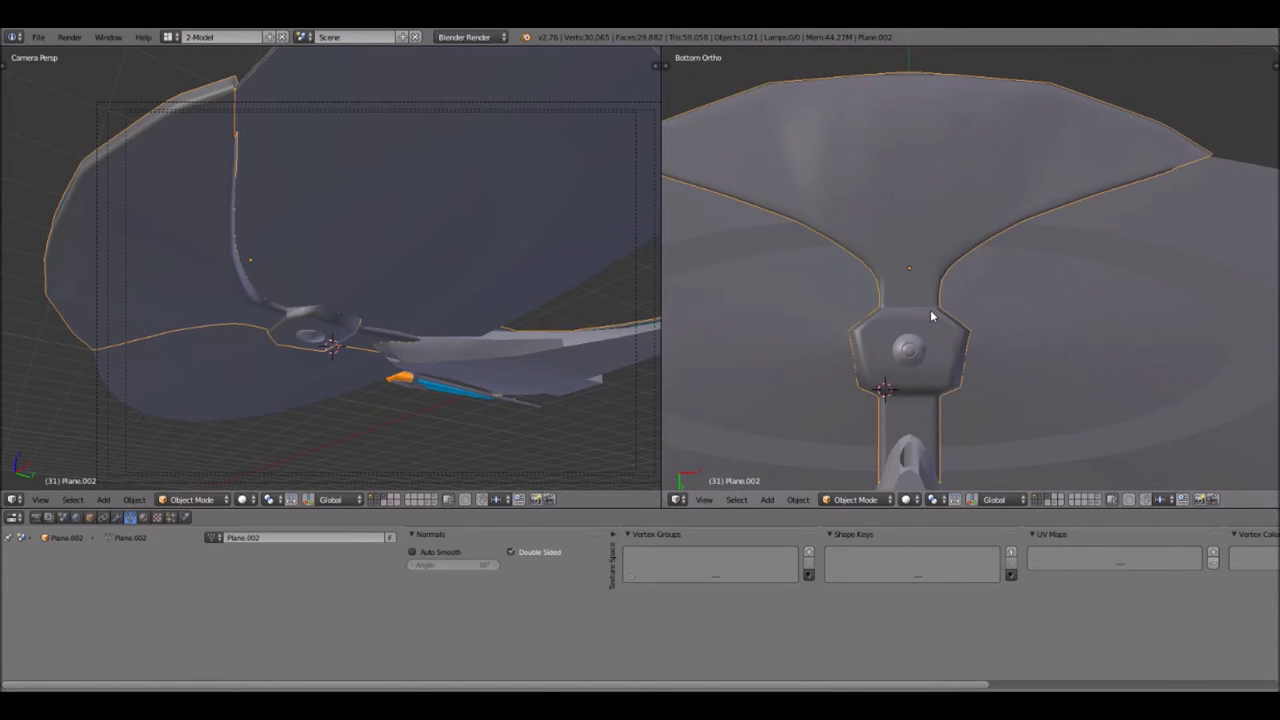
scroll(800, 376, down, 1)
shift+middle_drag(910, 399, 911, 224)
scroll(911, 224, down, 1)
scroll(908, 228, up, 2)
scroll(911, 232, down, 1)
scroll(918, 260, up, 2)
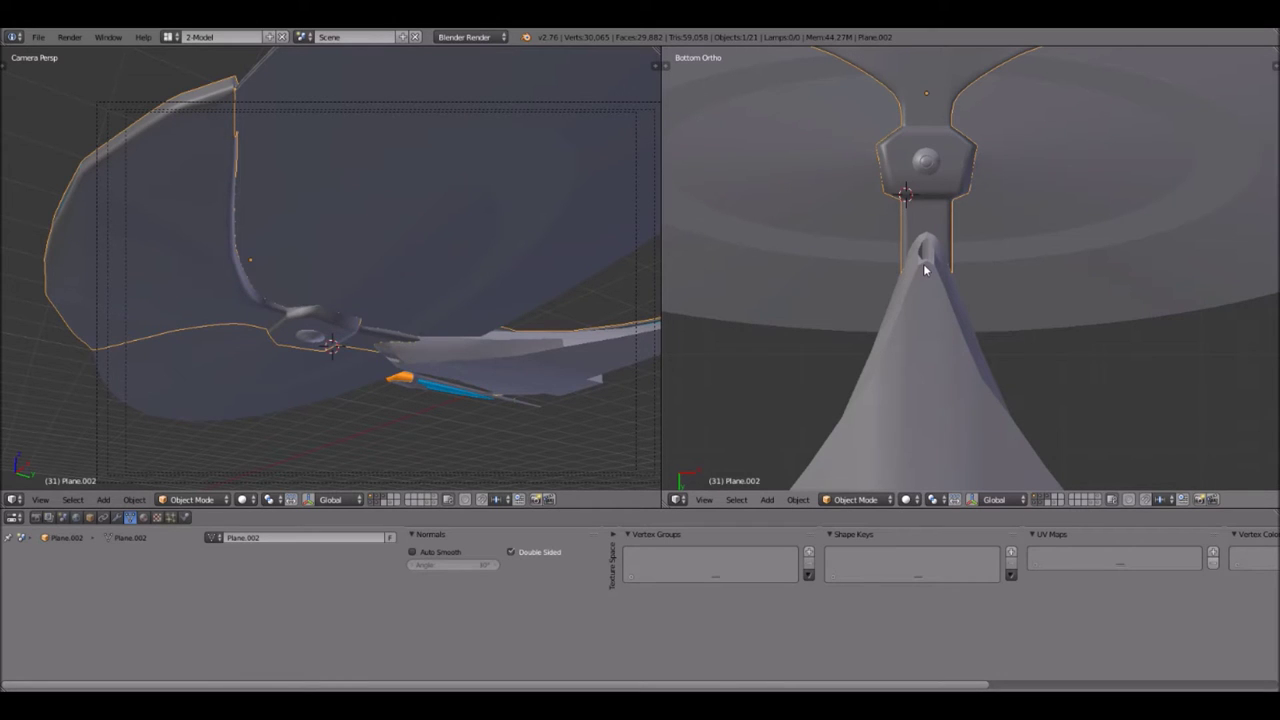
scroll(925, 270, down, 1)
scroll(925, 270, up, 3)
scroll(925, 270, down, 2)
scroll(800, 264, down, 1)
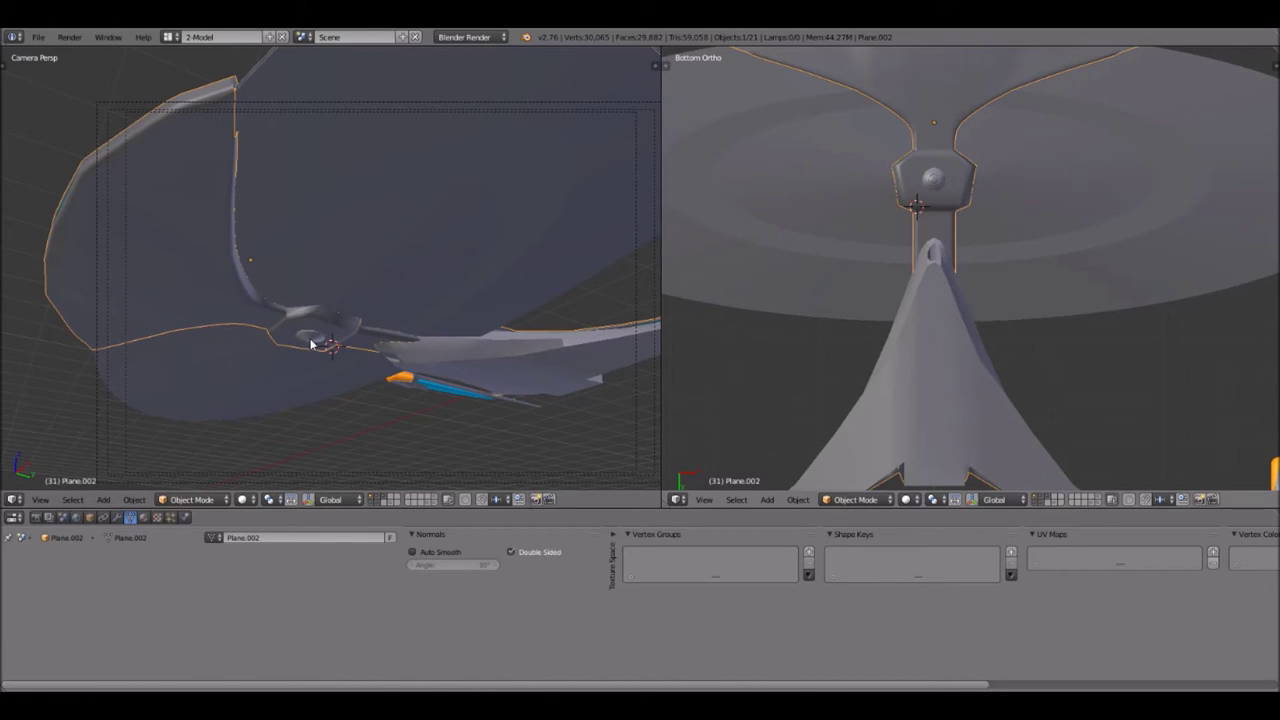
- Examine the hexagonal plate and its round disc up close from an angled view beneath the saucer
scroll(789, 164, up, 4)
middle_drag(878, 163, 943, 278)
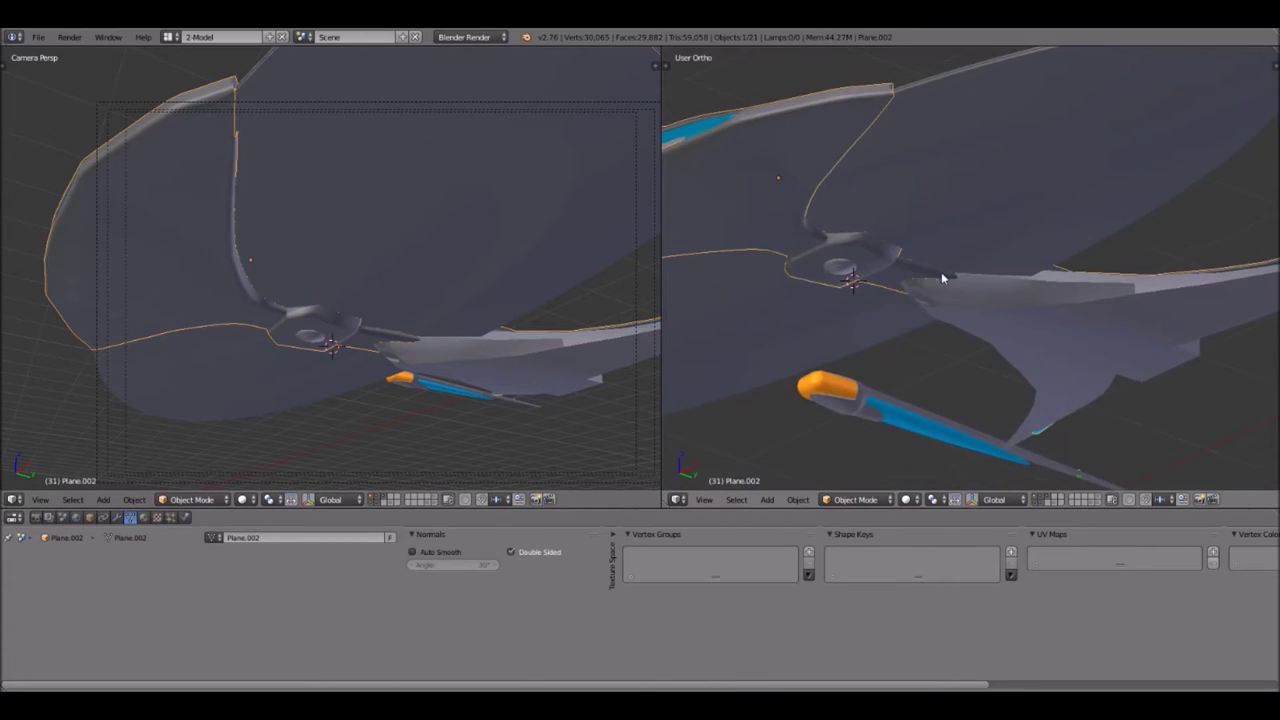
scroll(943, 278, up, 5)
shift+middle_drag(777, 280, 897, 261)
scroll(1217, 293, up, 2)
scroll(1240, 287, up, 1)
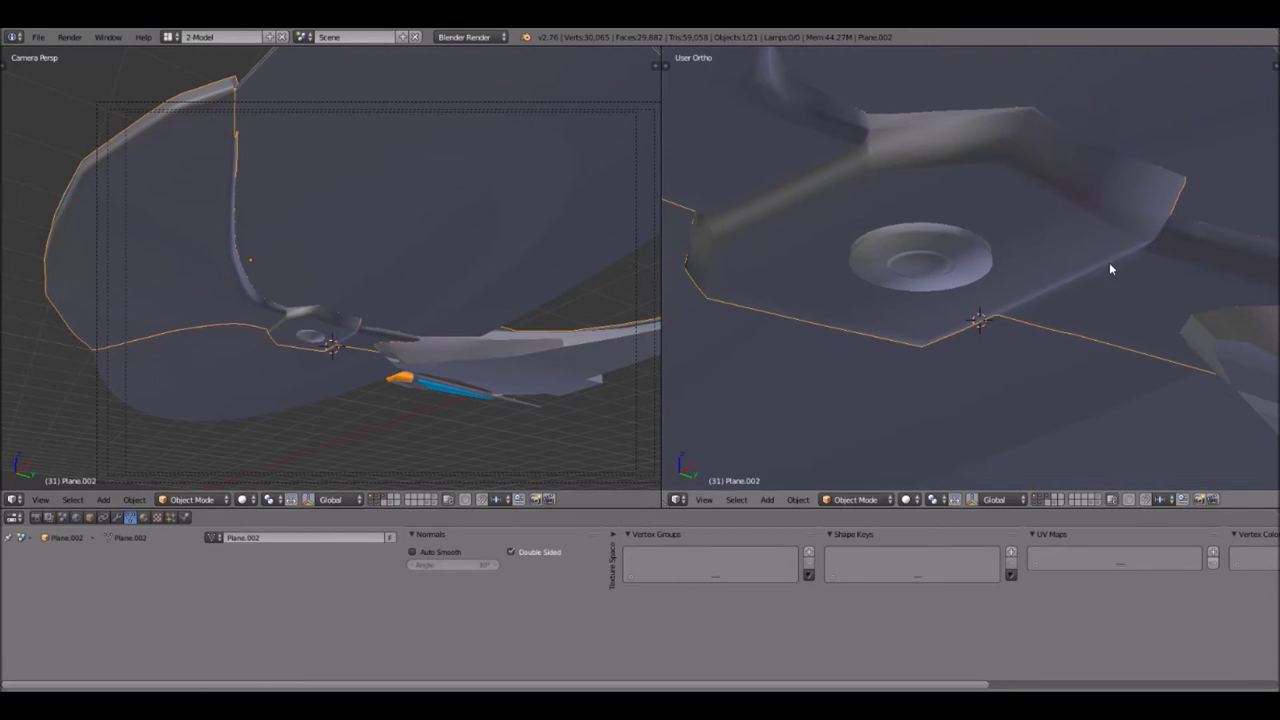
middle_drag(1202, 305, 855, 203)
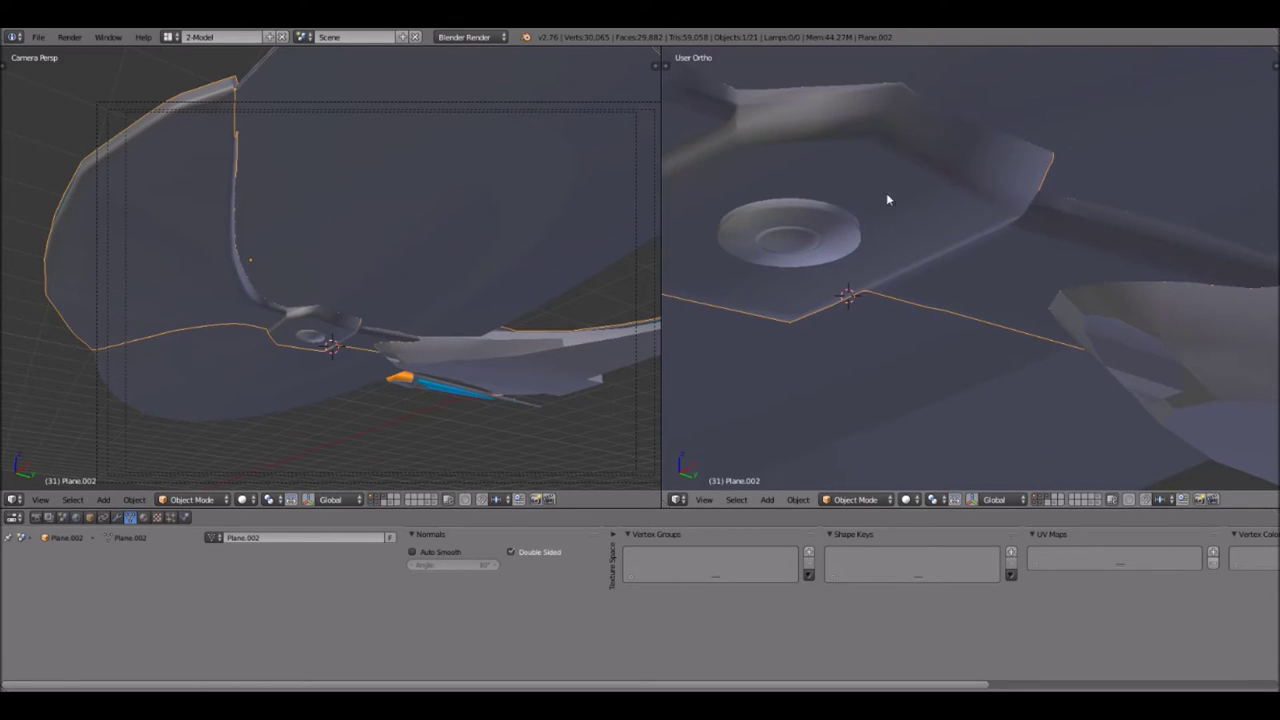
scroll(1165, 150, down, 3)
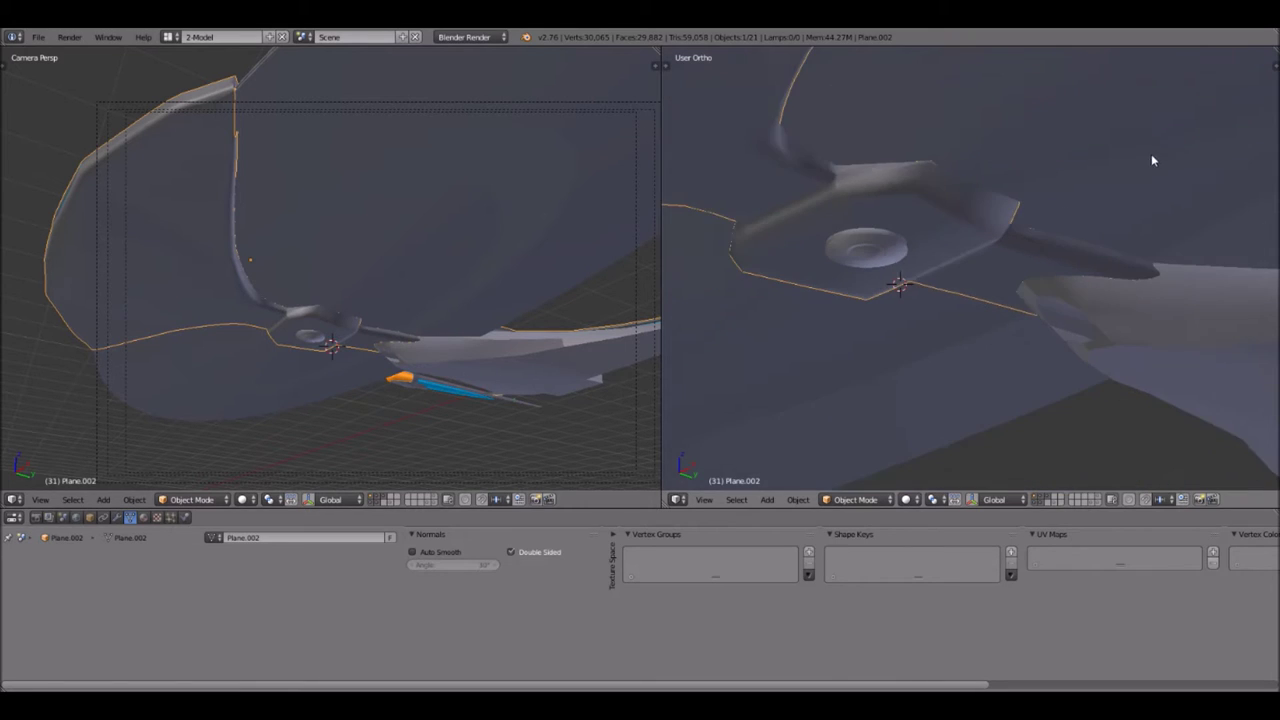
scroll(1152, 160, down, 2)
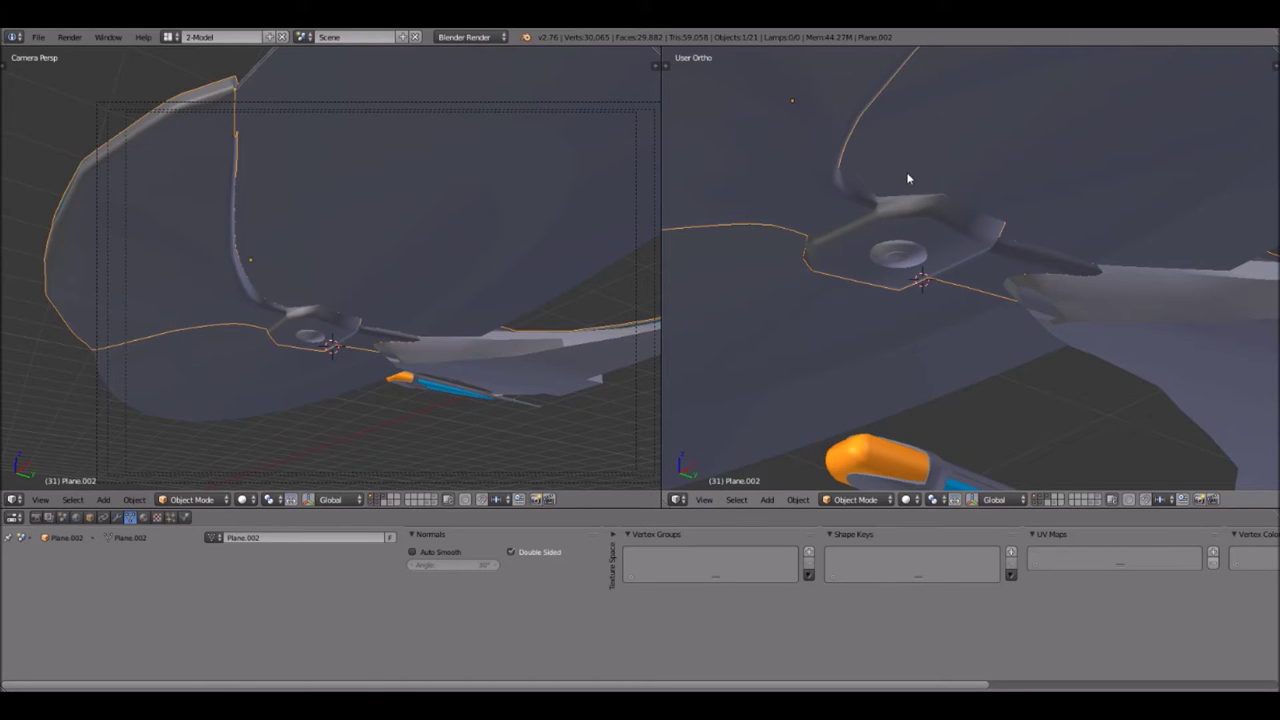
- Inspect the saucer's upper surface beside the central spine up close
middle_drag(1024, 168, 1035, 240)
middle_drag(1066, 347, 1047, 291)
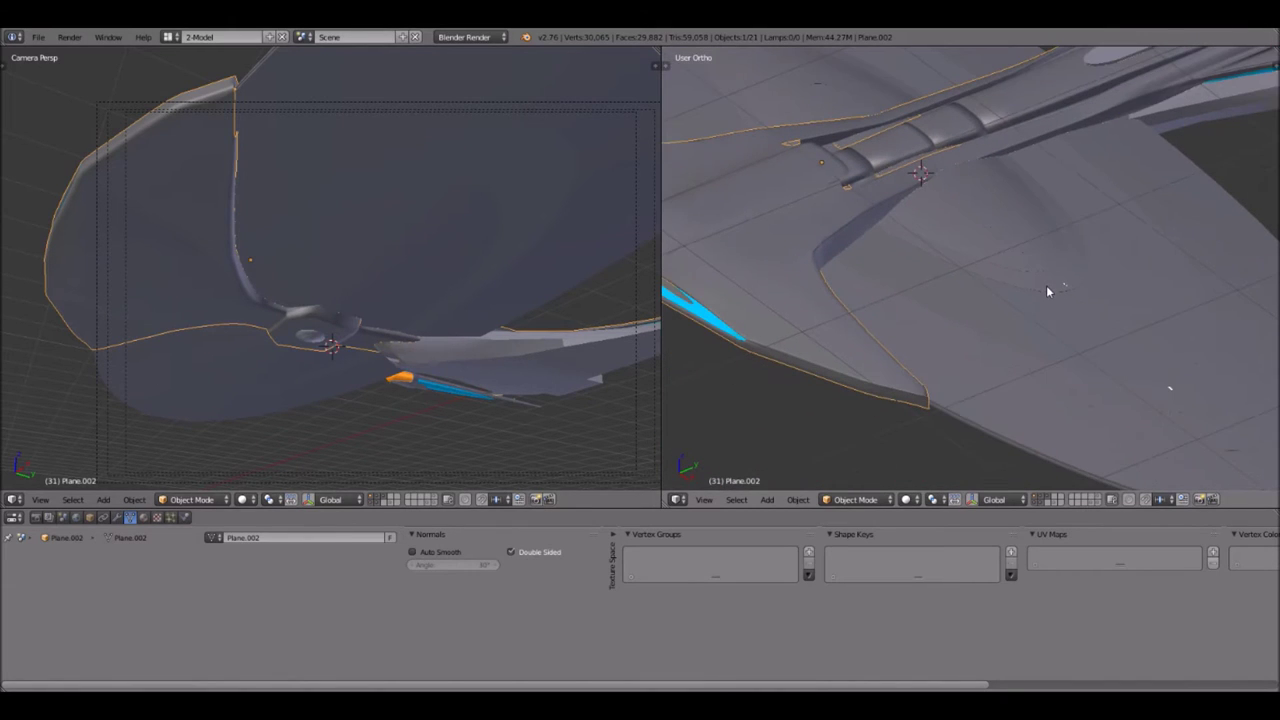
scroll(1047, 287, down, 1)
scroll(1047, 287, up, 2)
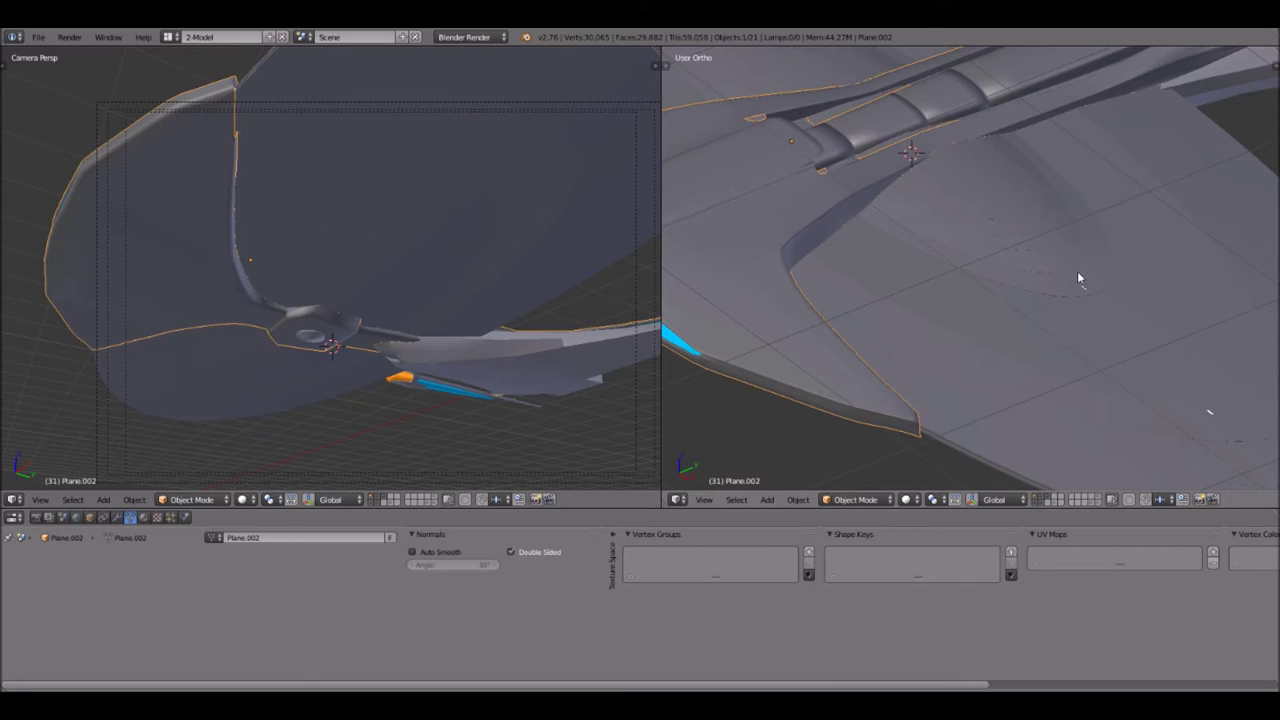
scroll(1070, 298, up, 2)
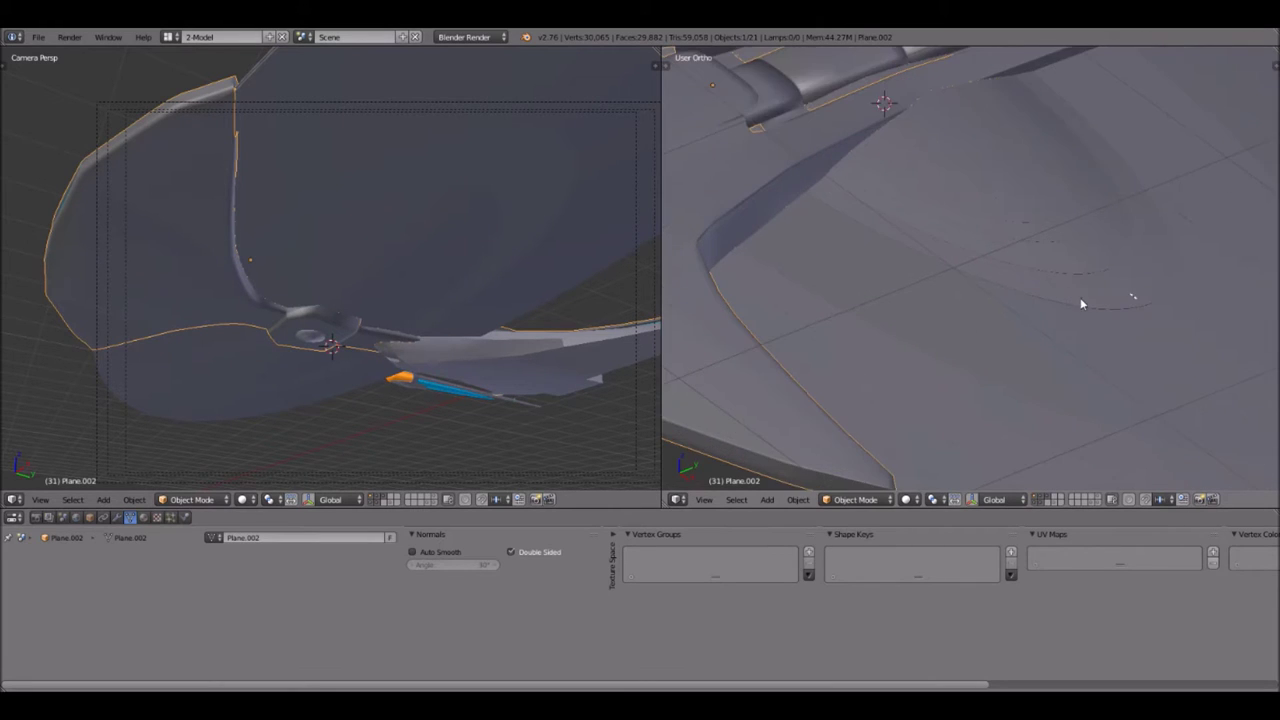
scroll(1087, 301, up, 3)
scroll(1089, 302, down, 6)
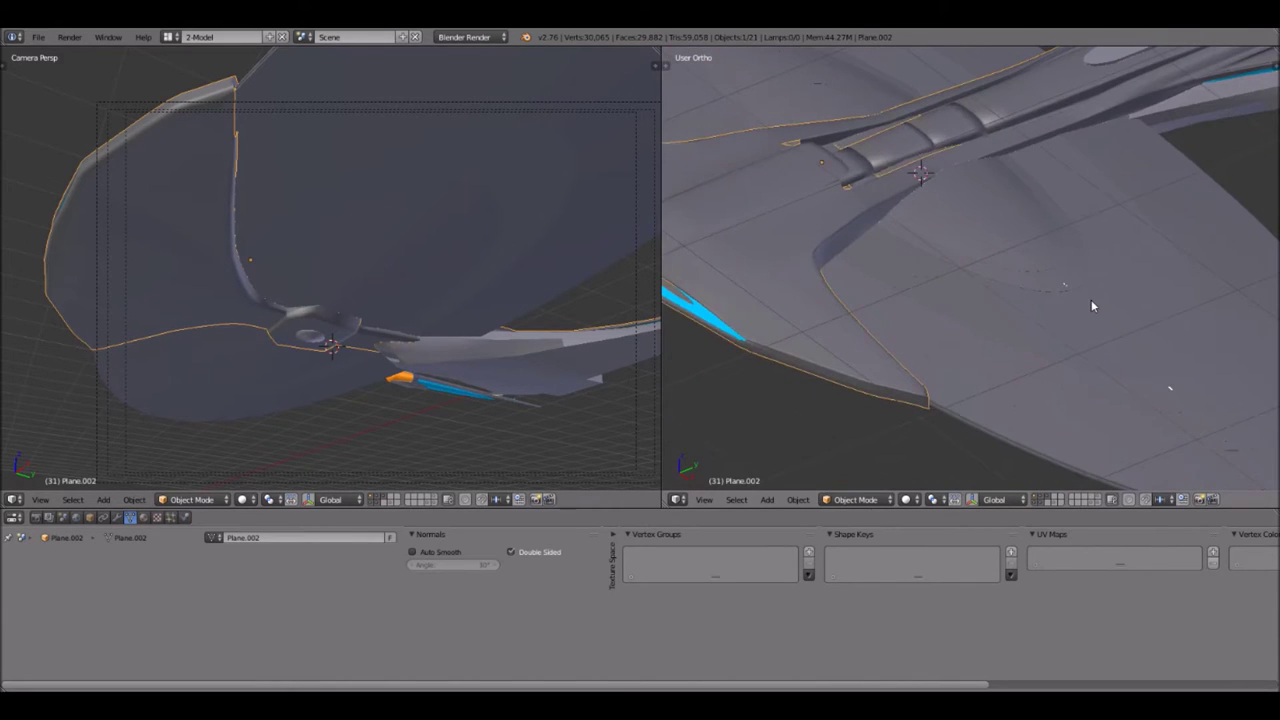
scroll(1091, 300, up, 1)
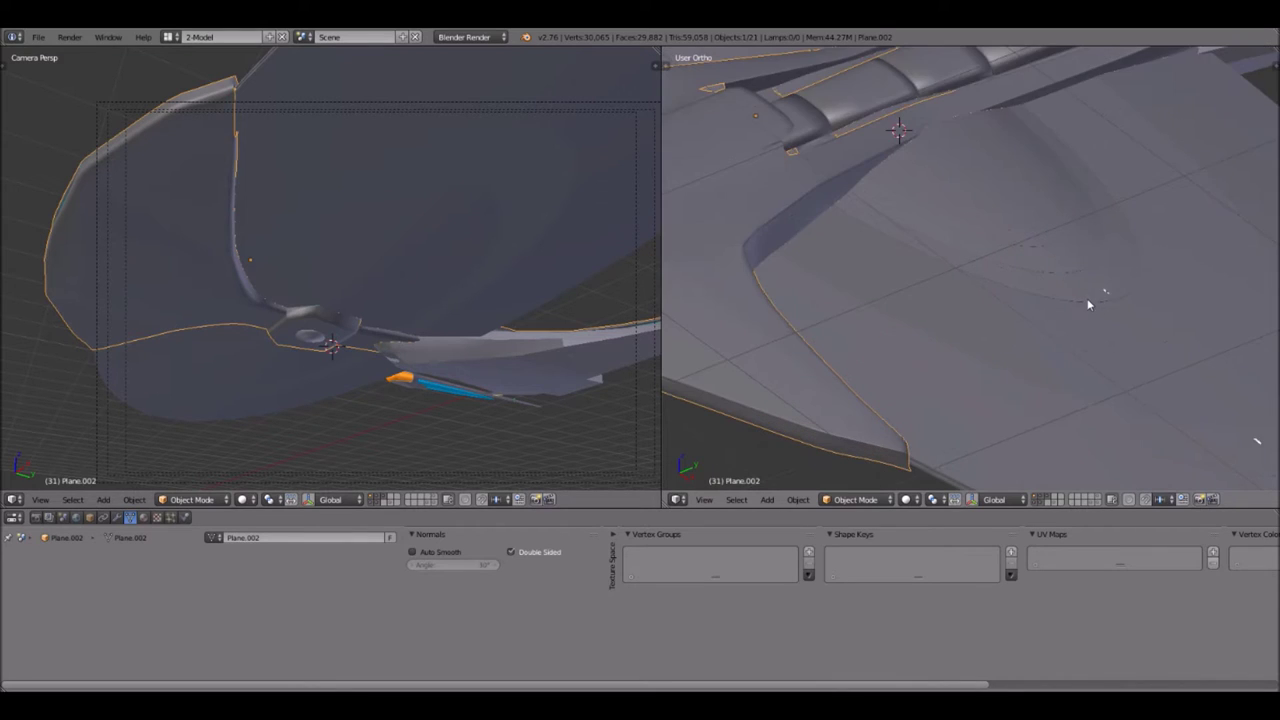
scroll(1088, 303, up, 3)
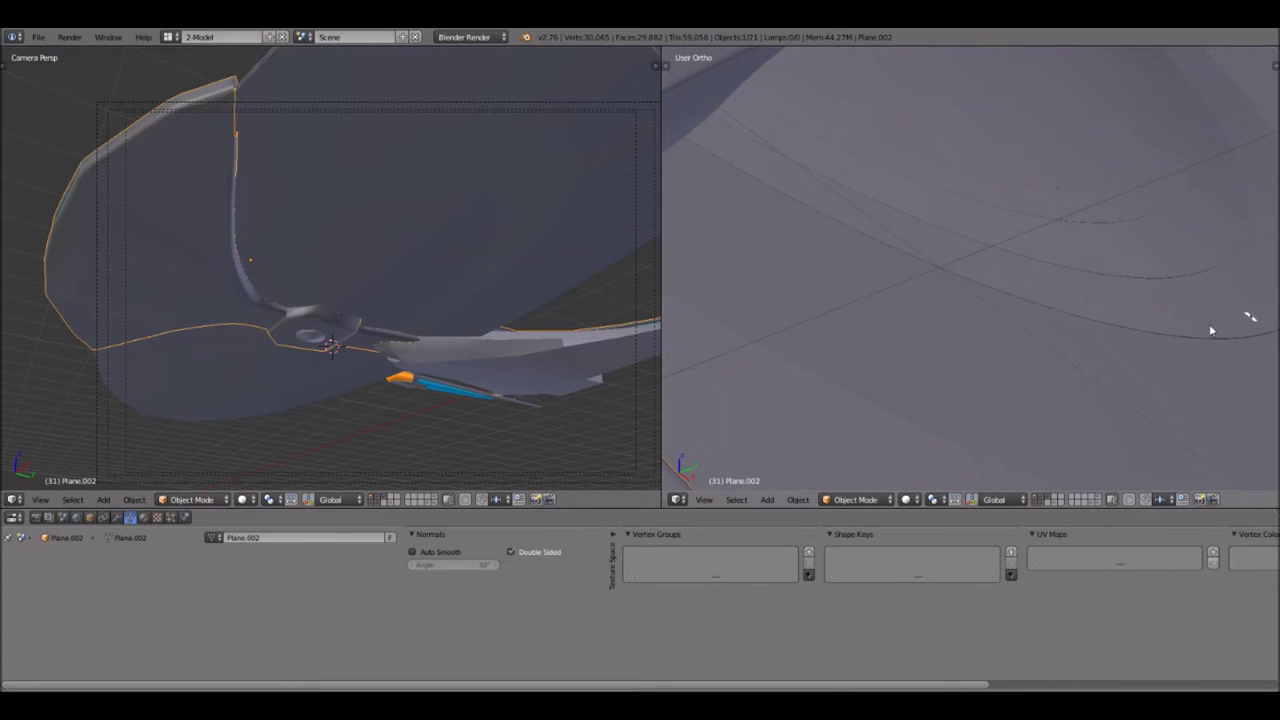
shift+middle_drag(1210, 330, 1097, 307)
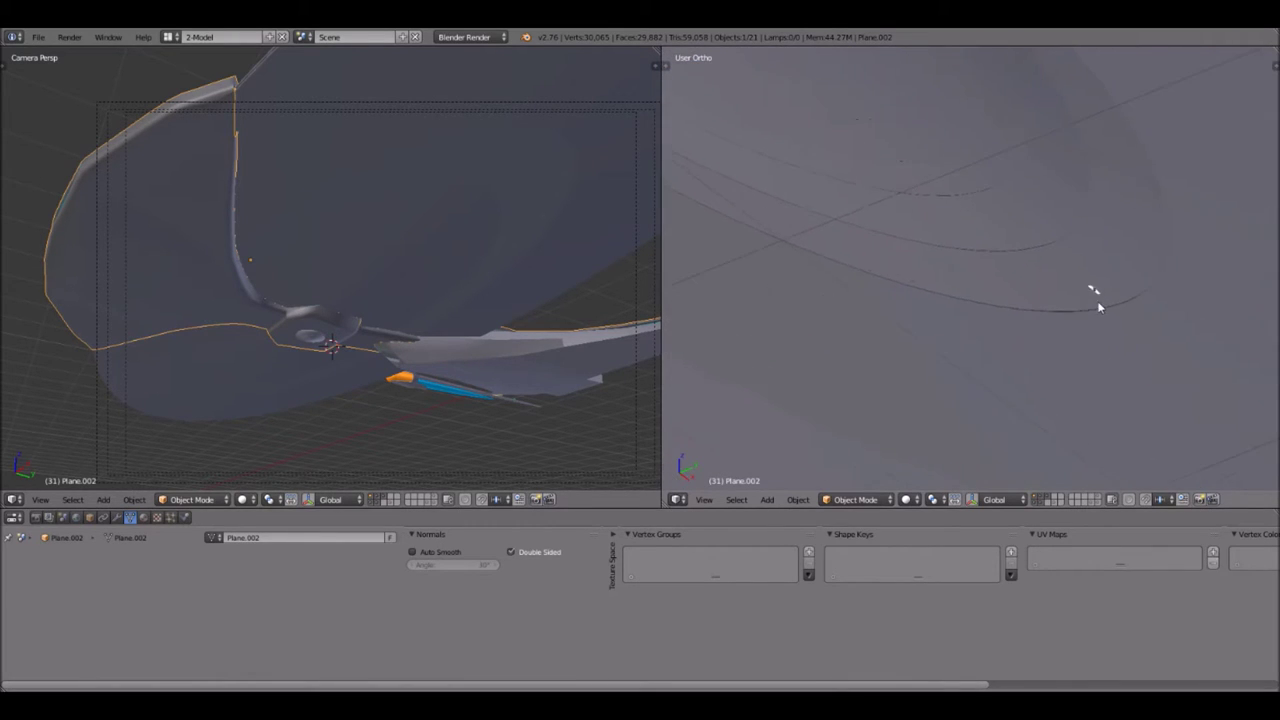
scroll(979, 259, down, 5)
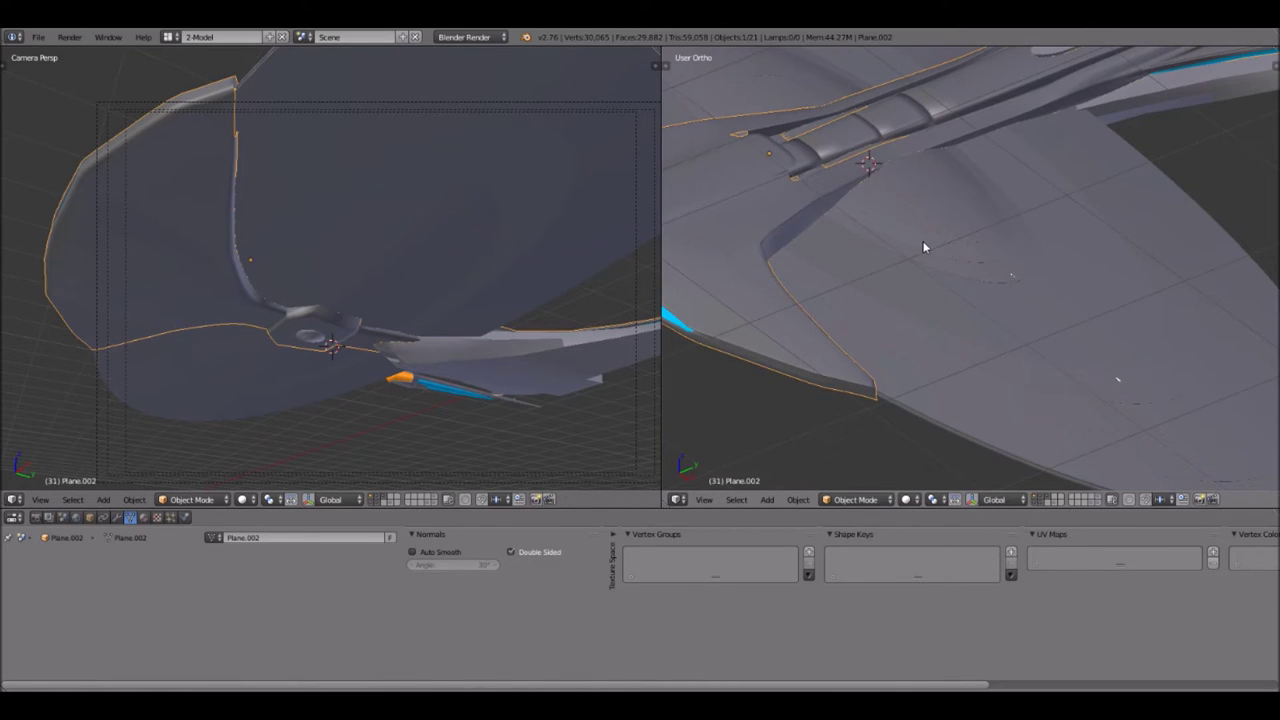
- Compare the saucer's underside and top, including the outlined front section and its connection to the rear hull
middle_drag(948, 286, 961, 146)
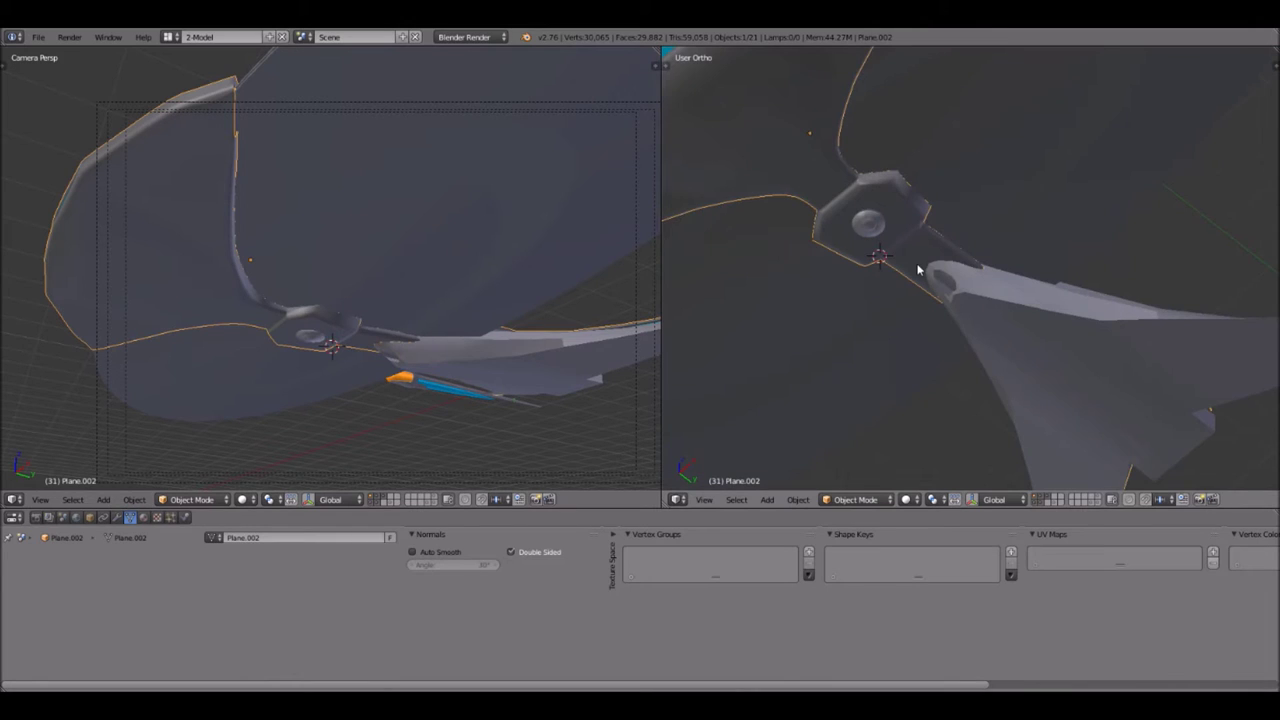
scroll(917, 269, up, 1)
scroll(1016, 183, down, 1)
shift+middle_drag(1007, 176, 996, 326)
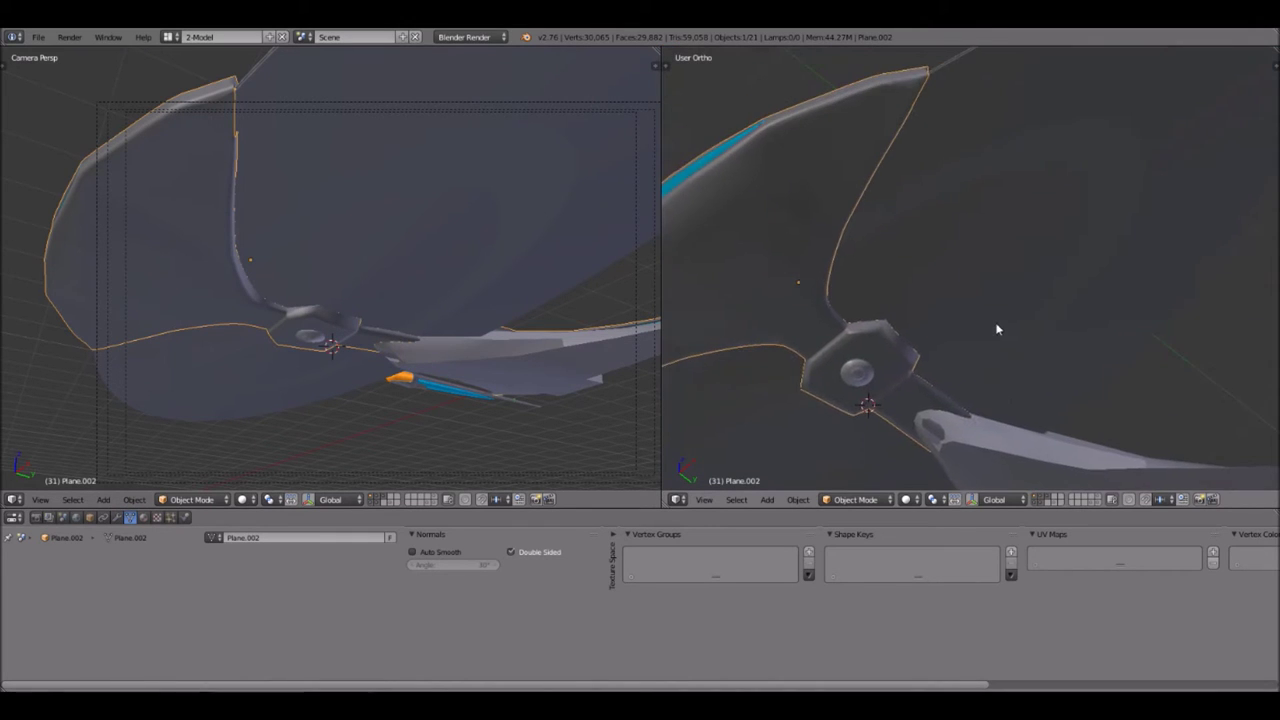
scroll(985, 317, up, 1)
scroll(1020, 260, down, 4)
middle_drag(1030, 265, 945, 374)
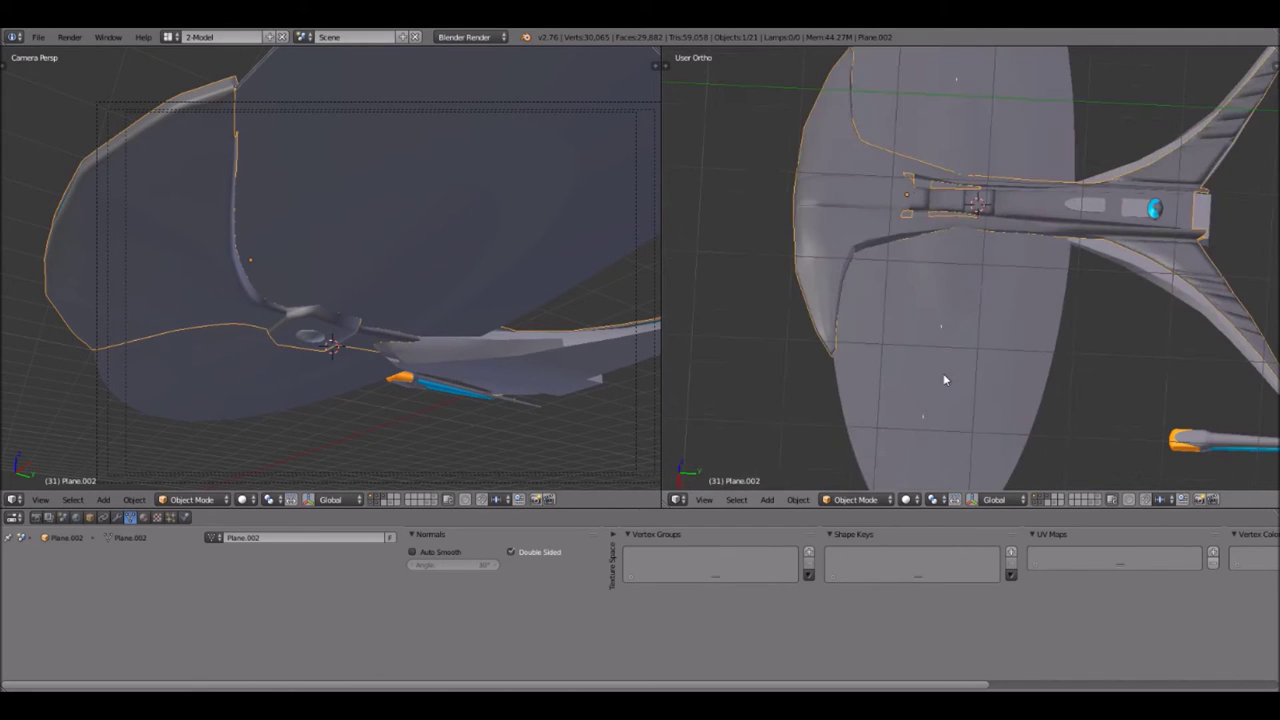
middle_drag(950, 390, 945, 228)
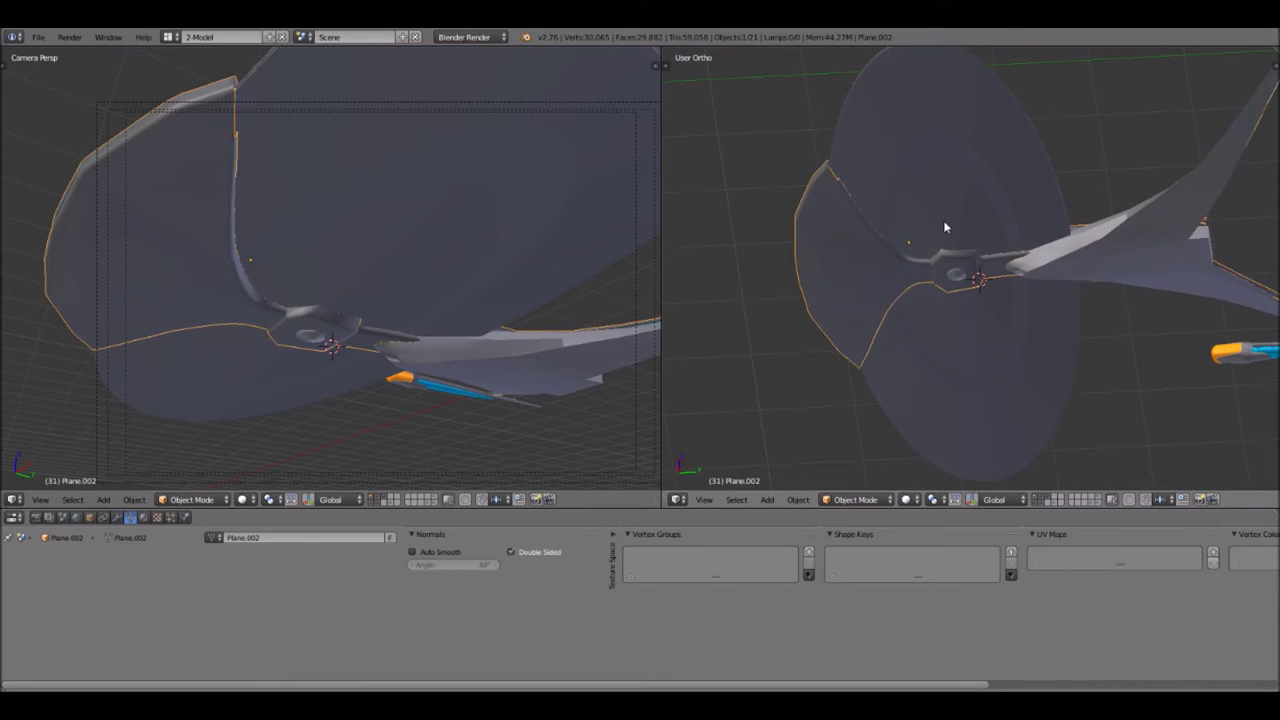
- Select the round disc mounted beneath the saucer's hexagonal plate
scroll(1040, 305, up, 3)
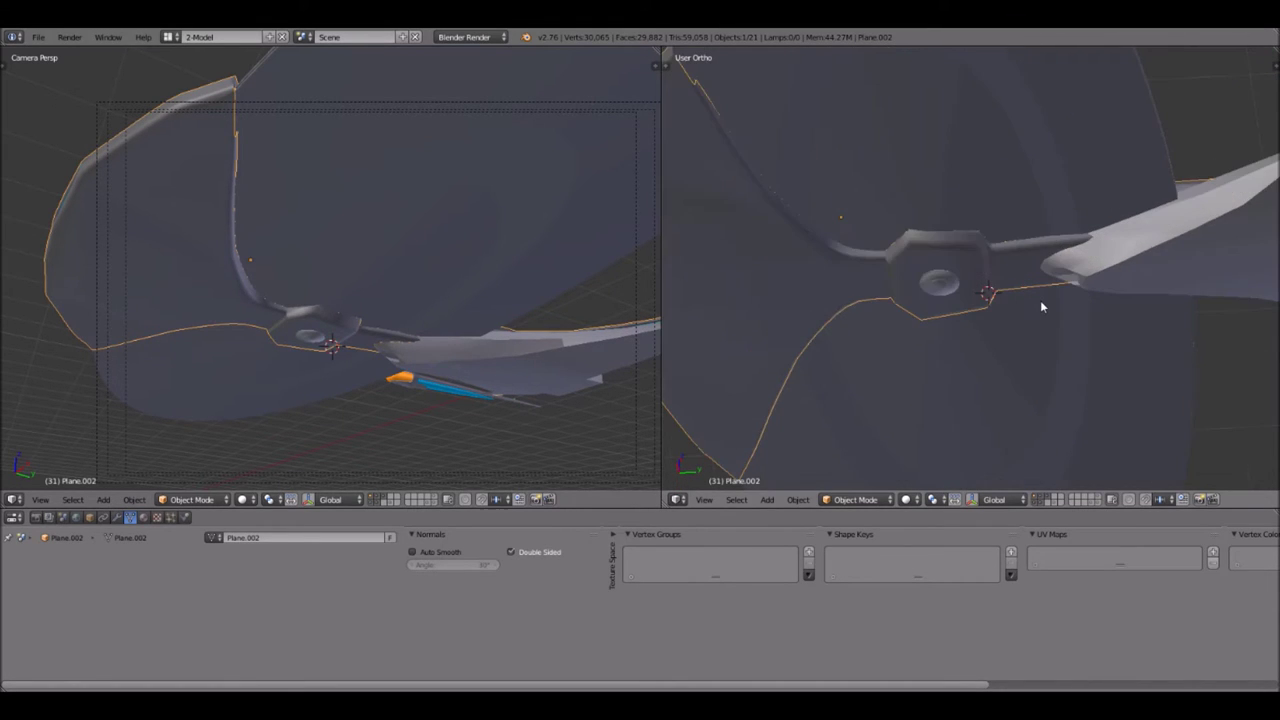
scroll(1000, 322, up, 6)
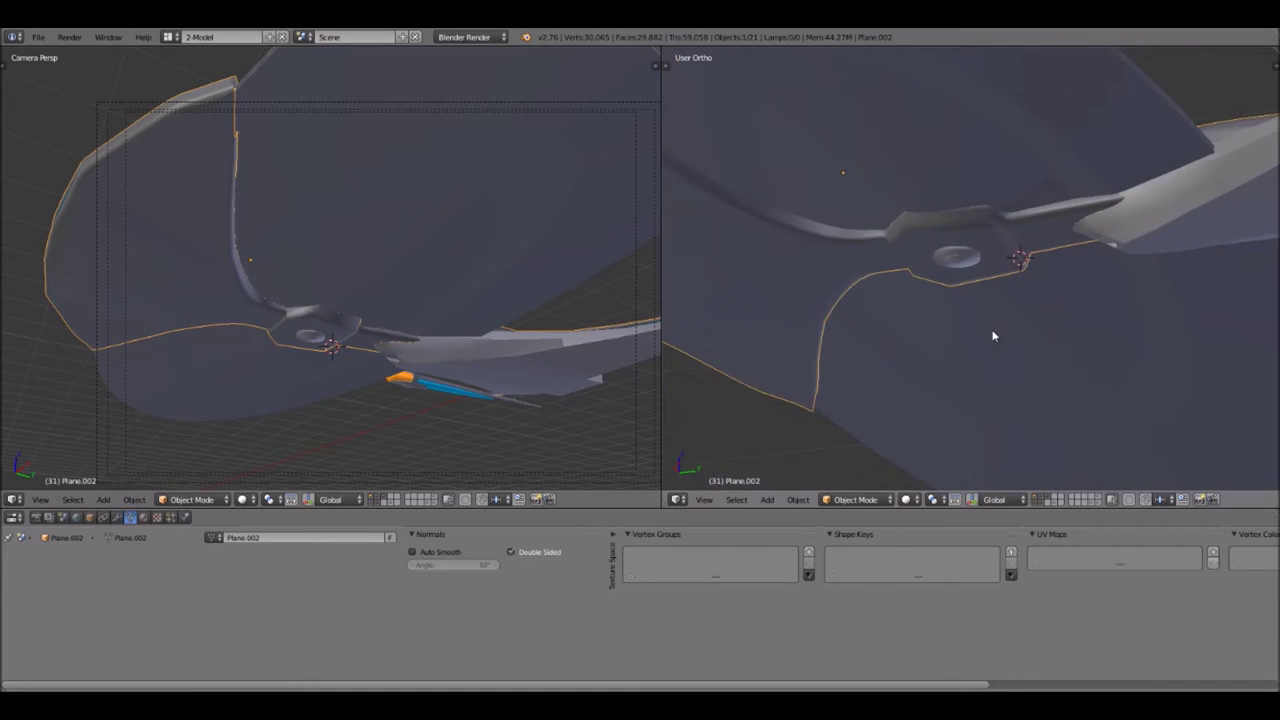
right_click(966, 256)
scroll(997, 333, up, 2)
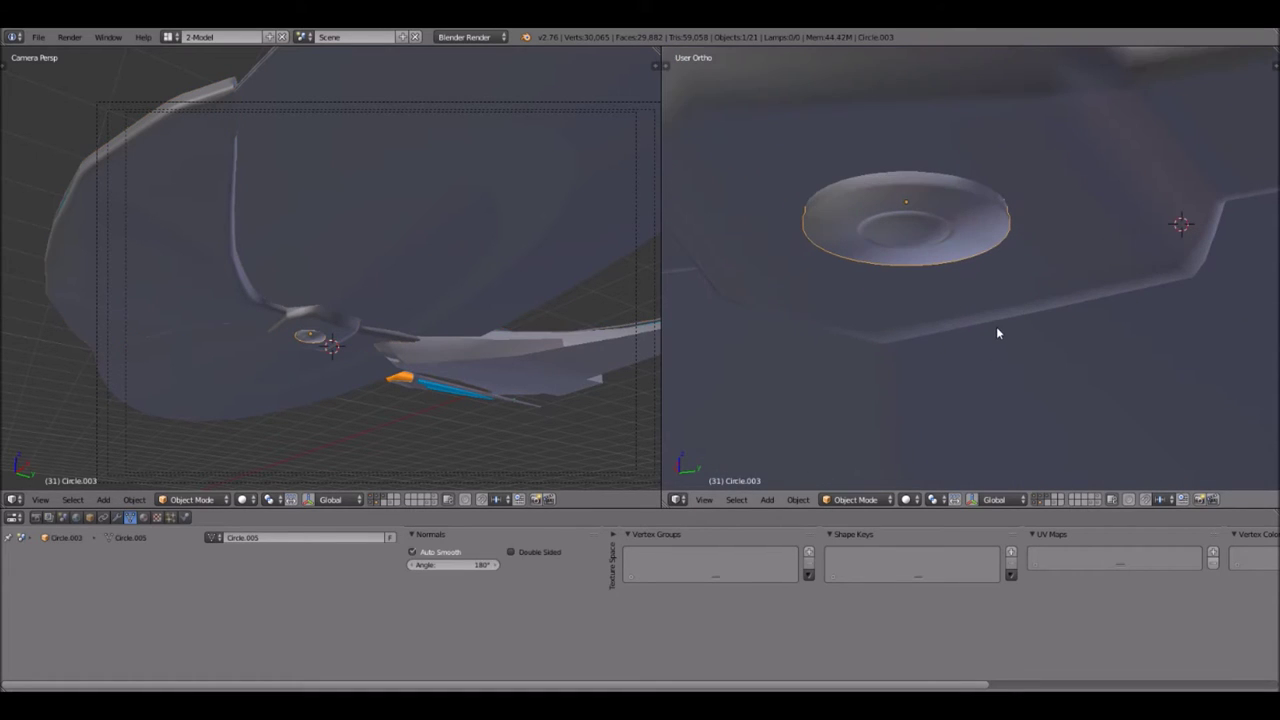
scroll(896, 405, up, 1)
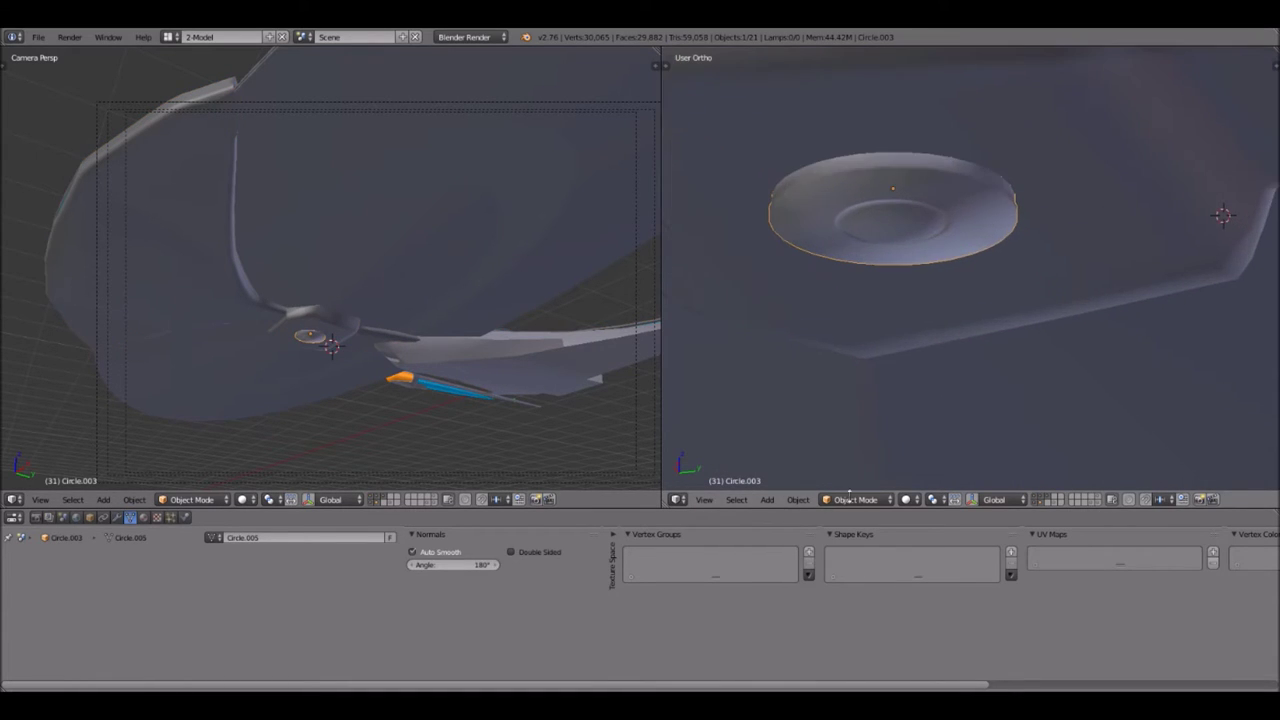
- Preview the disc with Rendered viewport shading, from below and in the right side view
click(908, 499)
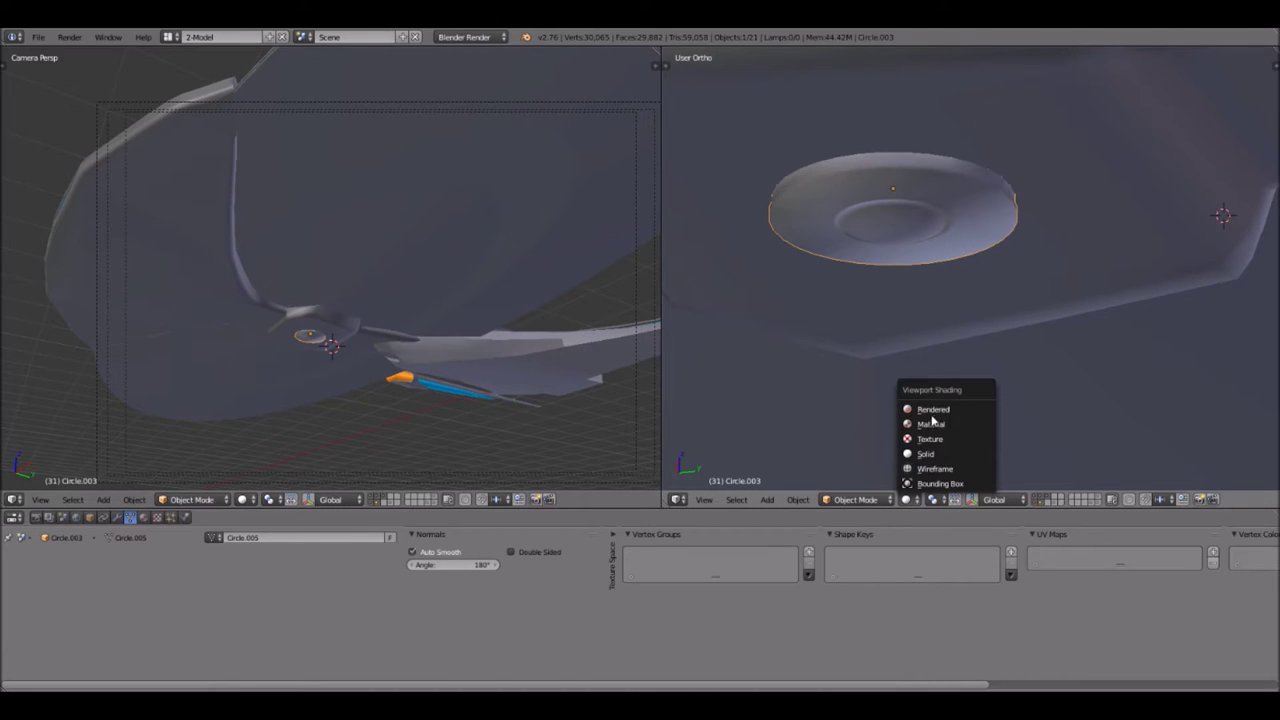
click(933, 409)
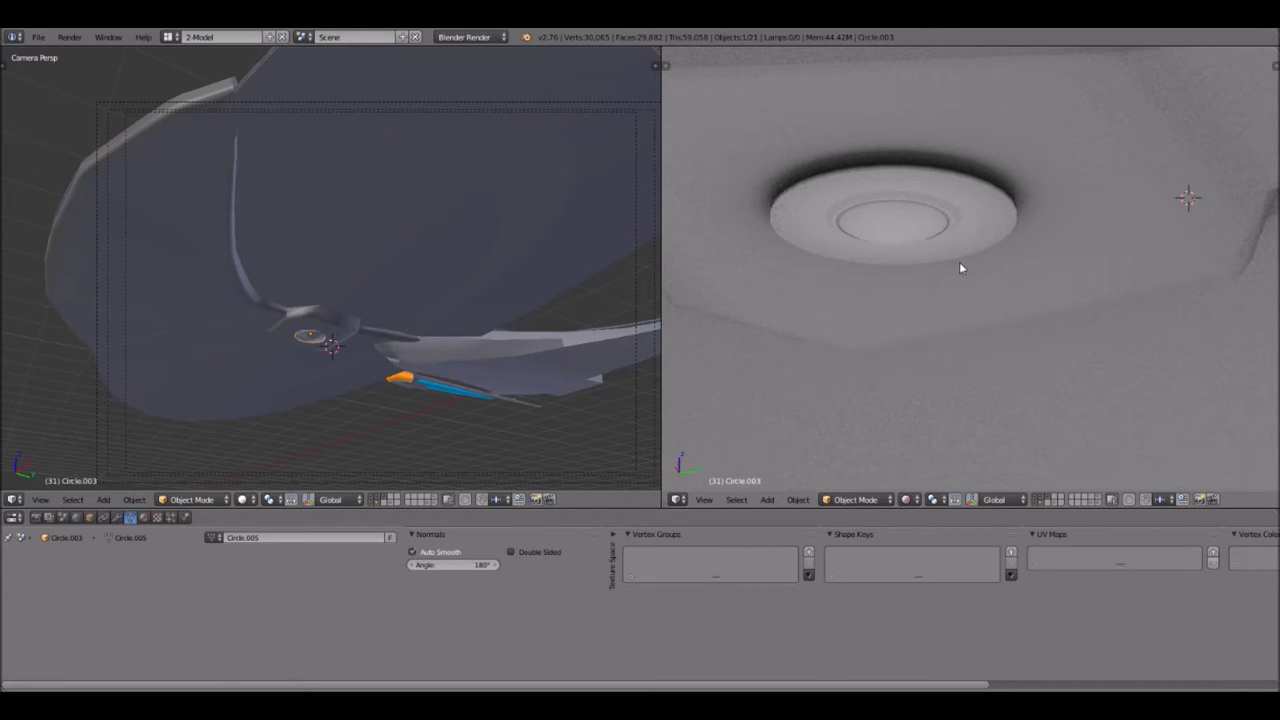
click(704, 499)
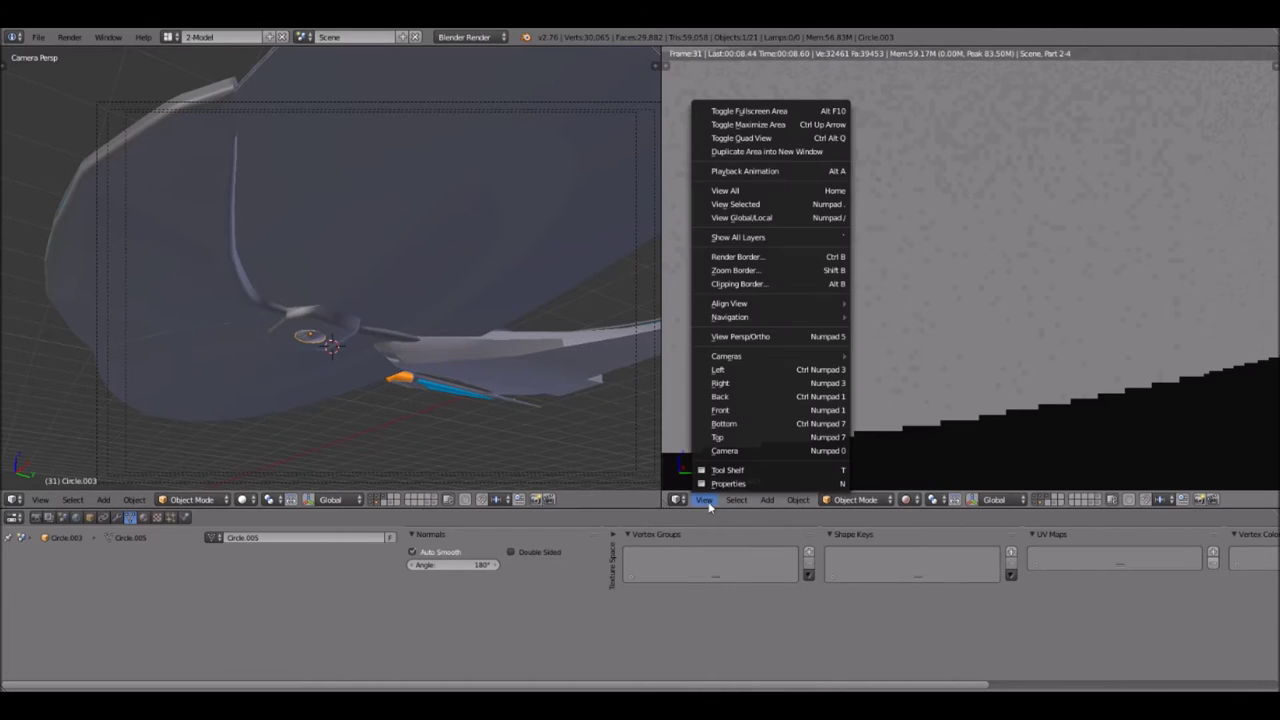
click(755, 372)
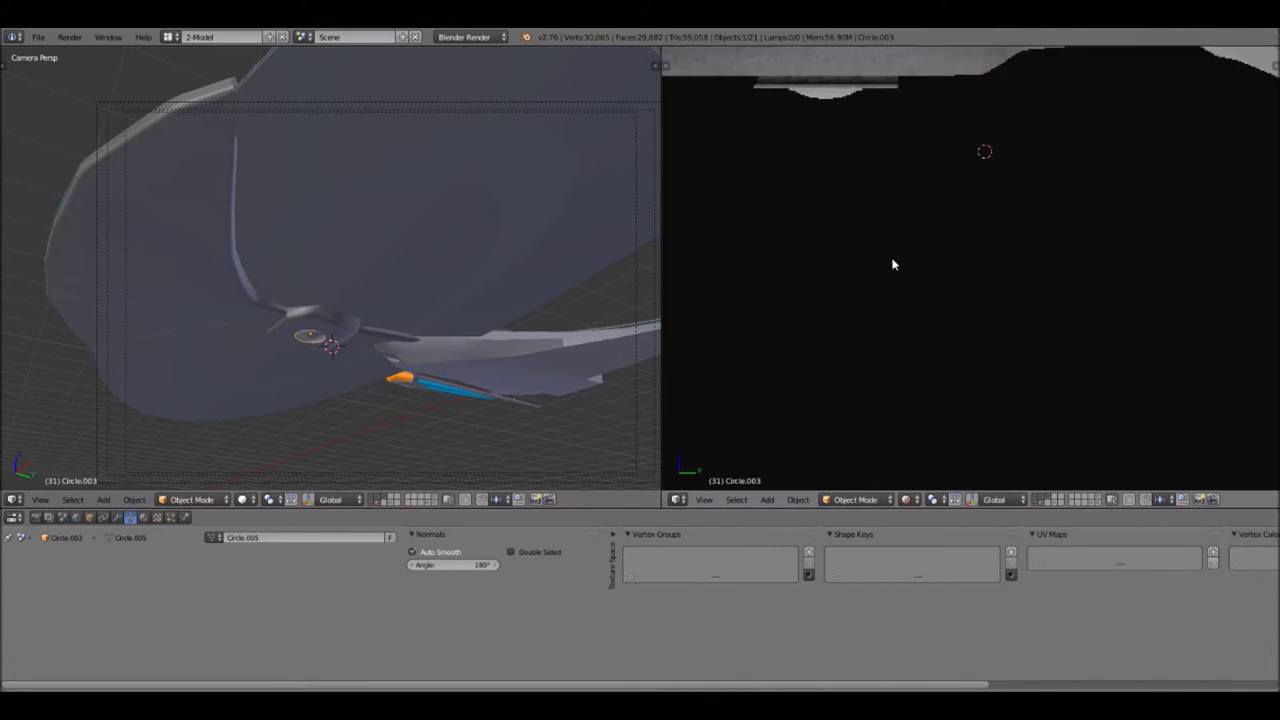
shift+middle_drag(915, 169, 946, 224)
scroll(926, 247, up, 4)
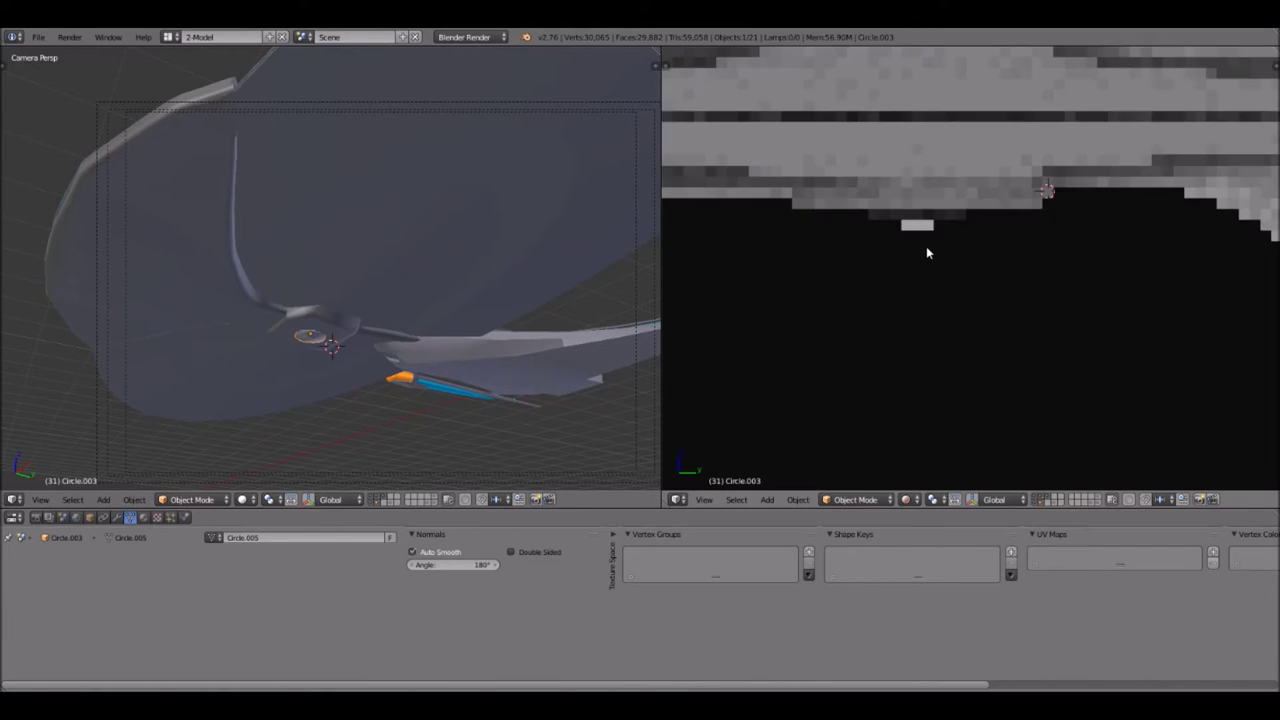
- Set the viewport shading back to Solid and frame the disc's side profile in the right view
click(907, 499)
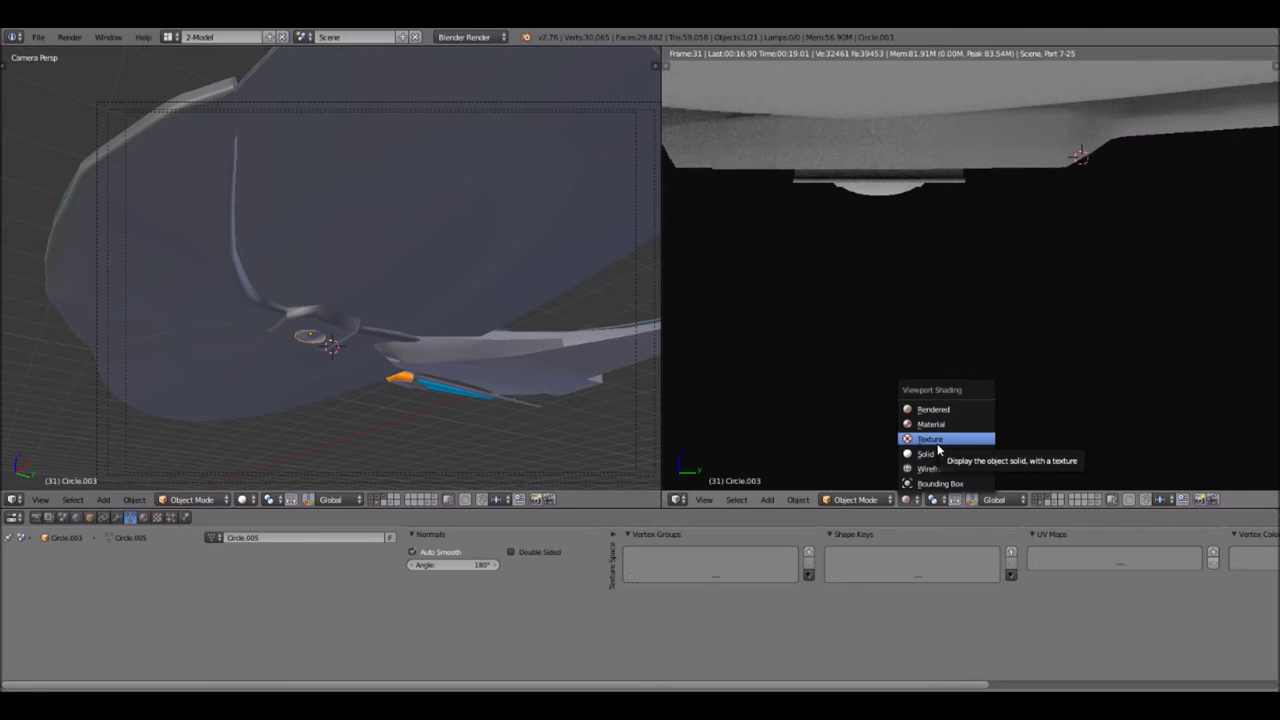
click(935, 453)
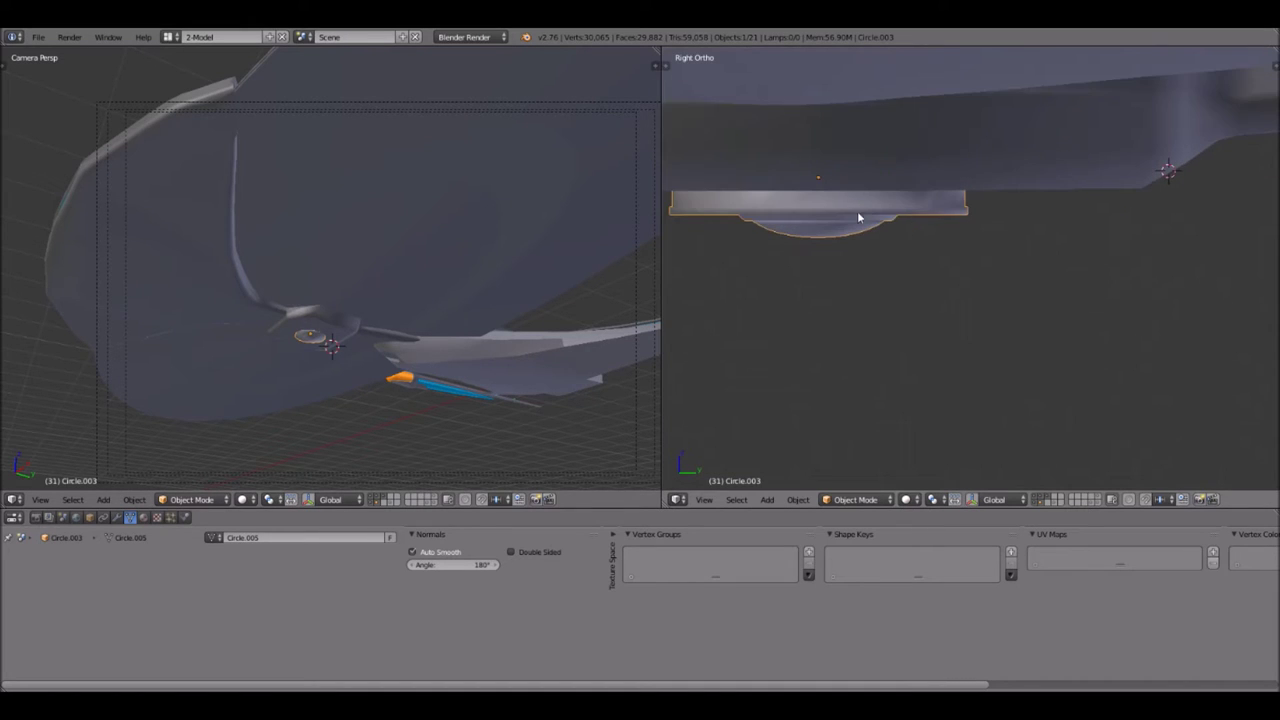
scroll(879, 219, up, 1)
shift+middle_drag(865, 231, 975, 280)
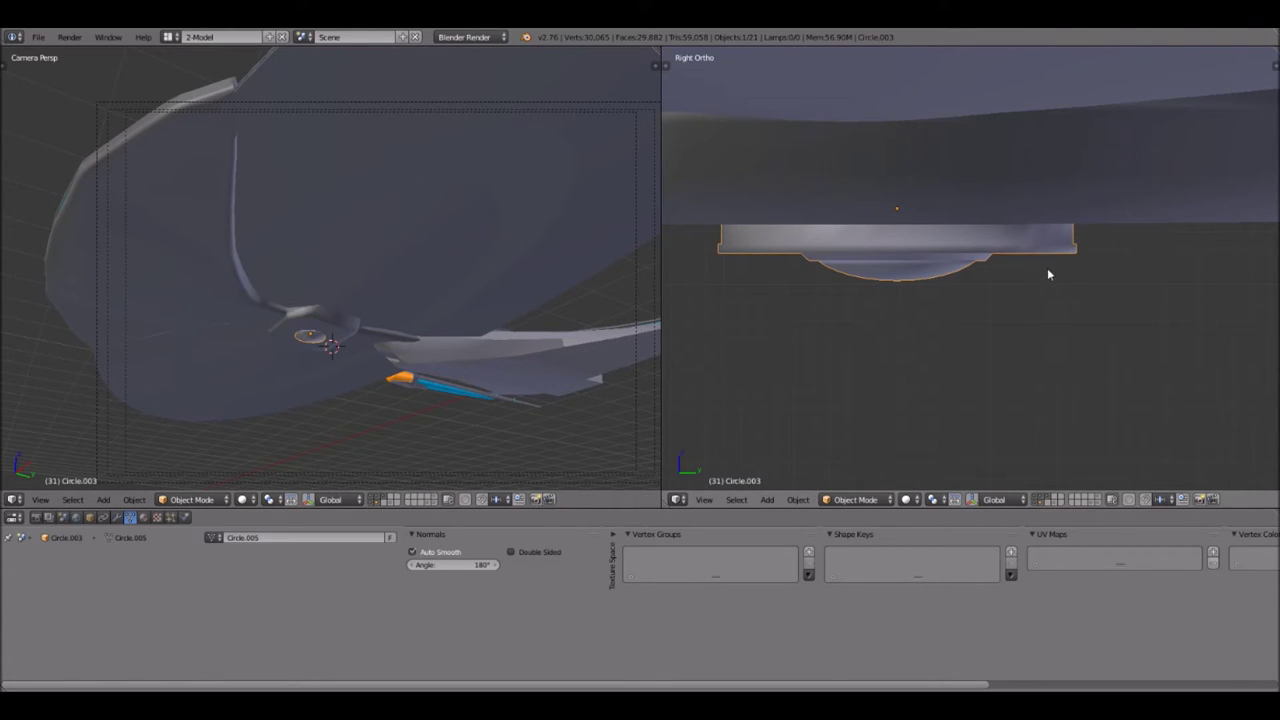
- Select the small person-scale box standing beside the white window on the saucer's top
middle_drag(1005, 347, 1130, 330)
scroll(986, 362, down, 3)
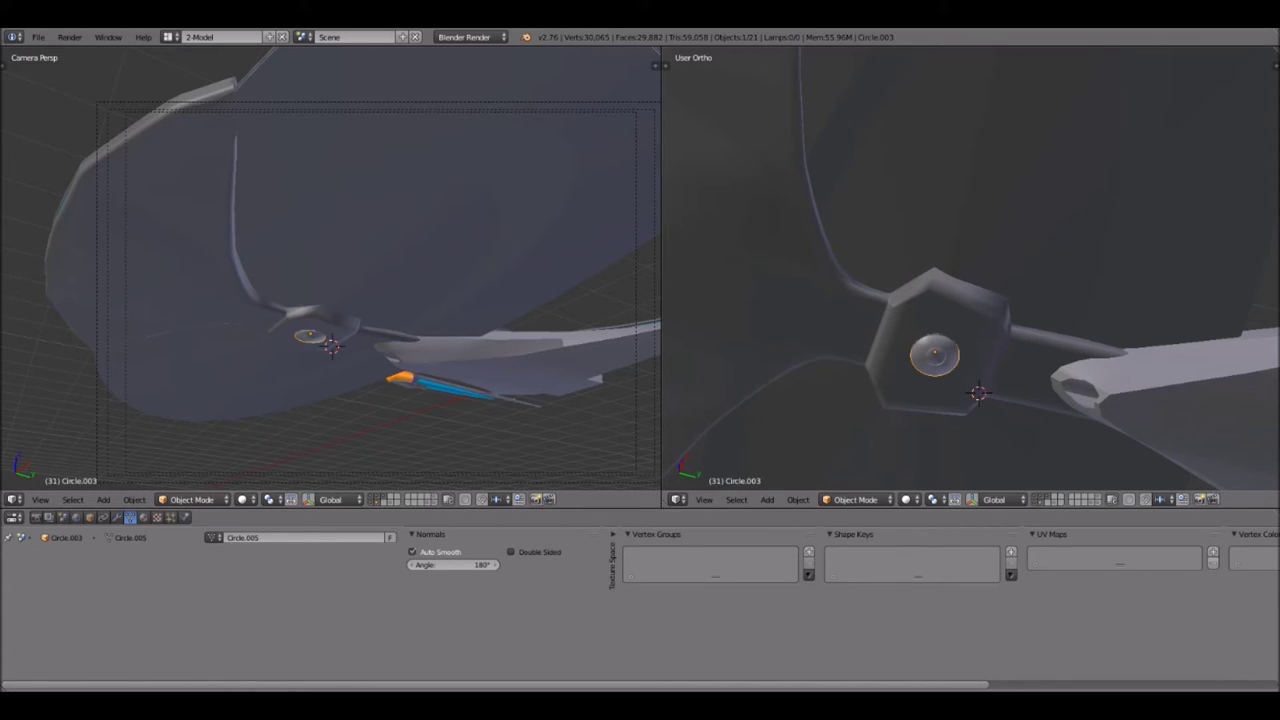
middle_drag(928, 222, 930, 292)
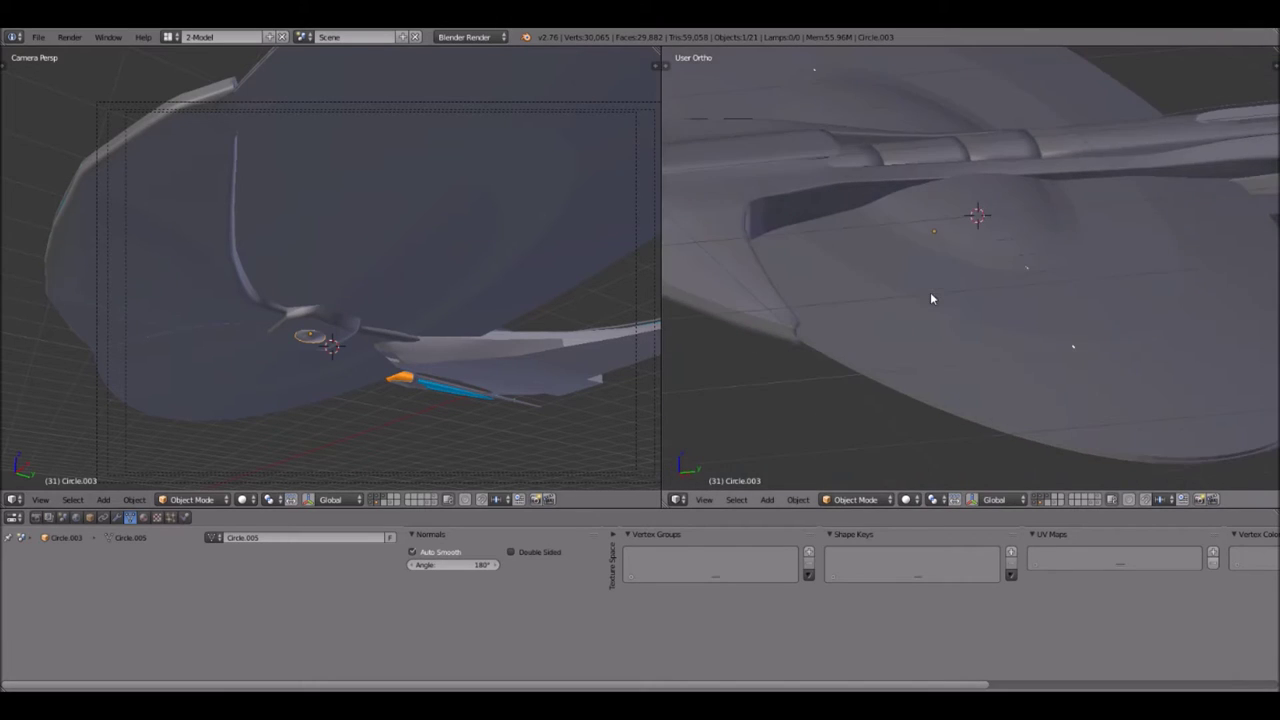
scroll(1012, 287, up, 1)
middle_drag(1013, 292, 1122, 319)
scroll(990, 322, up, 6)
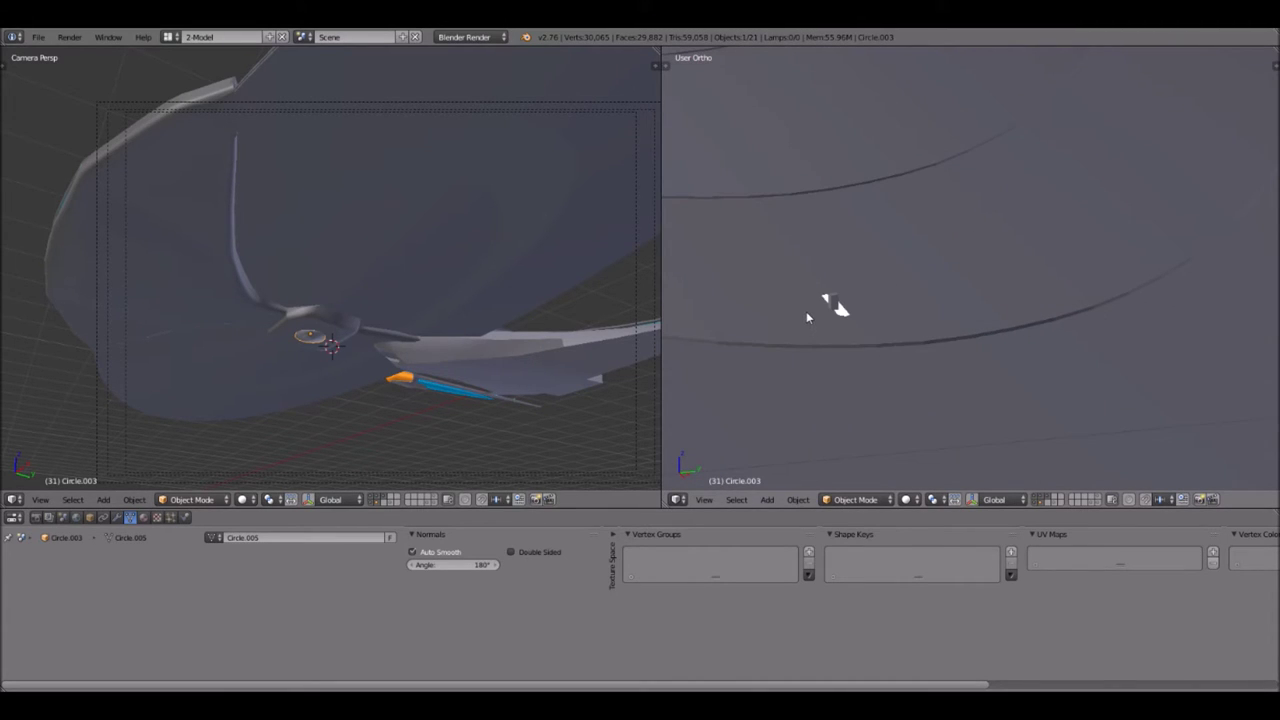
scroll(806, 311, up, 2)
right_click(753, 432)
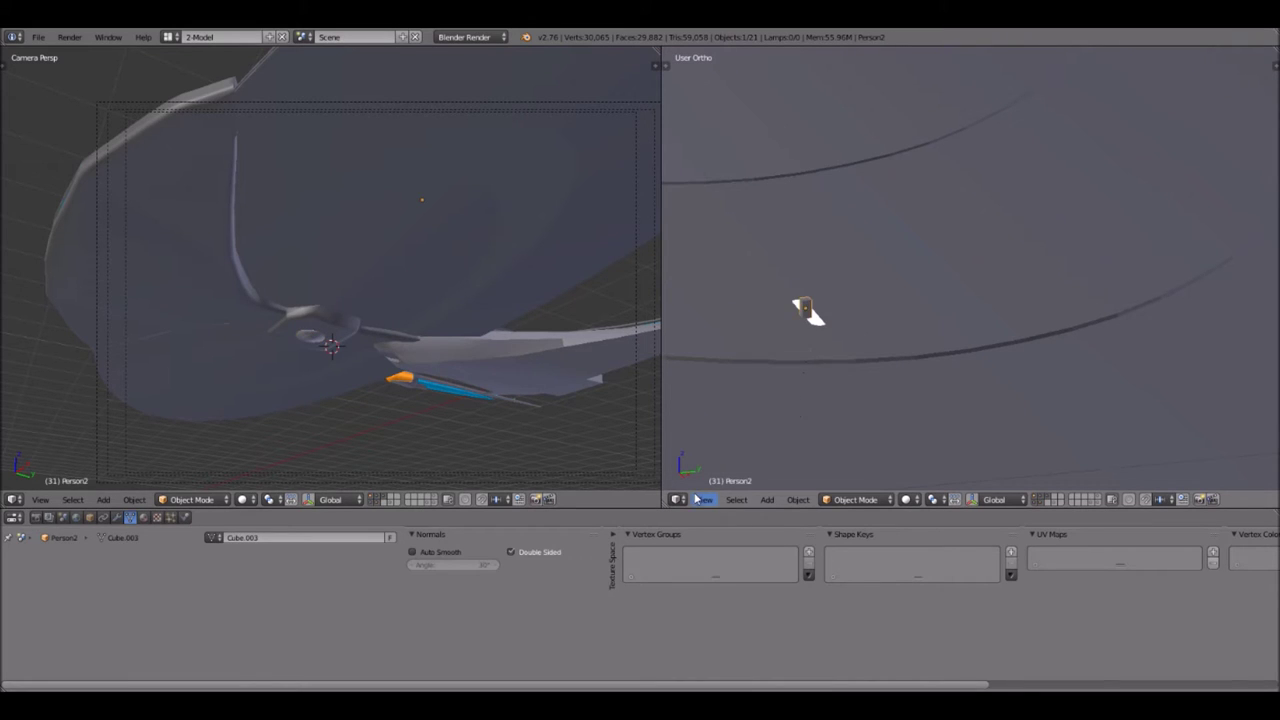
- Duplicate the person-scale box and place the copy lower on the saucer in the right view
click(700, 498)
click(722, 423)
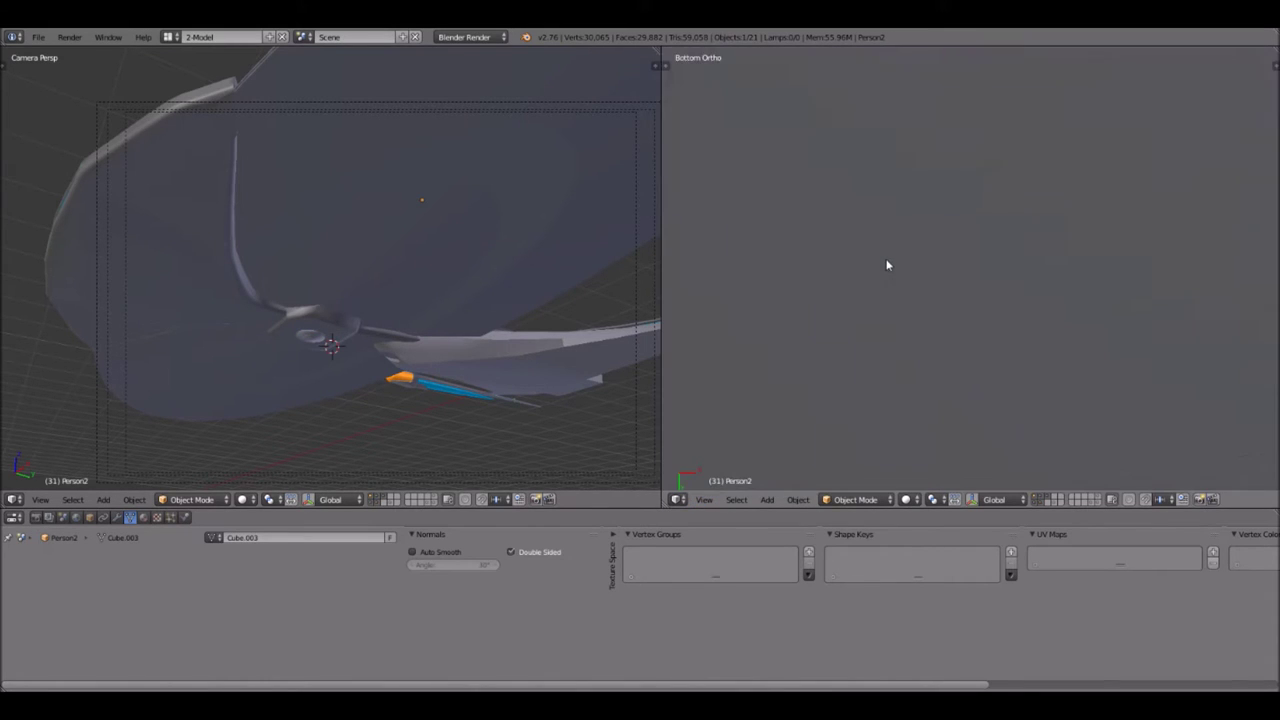
scroll(704, 481, up, 3)
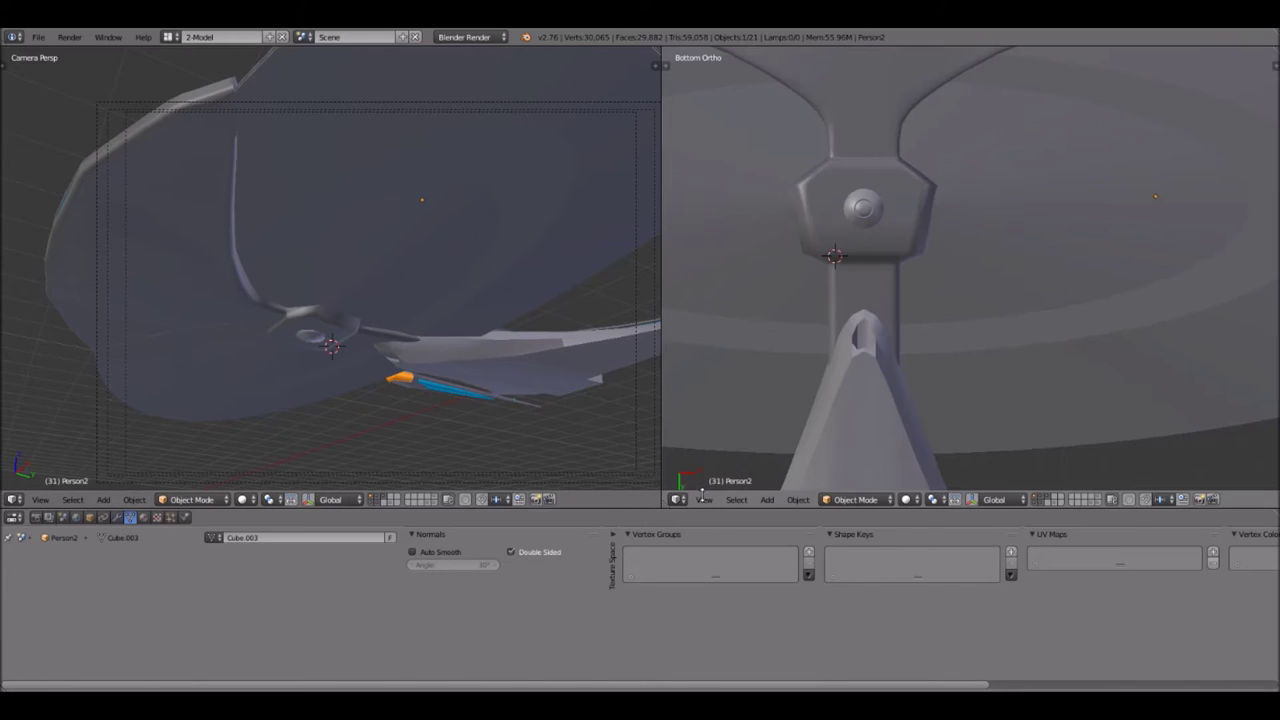
click(704, 499)
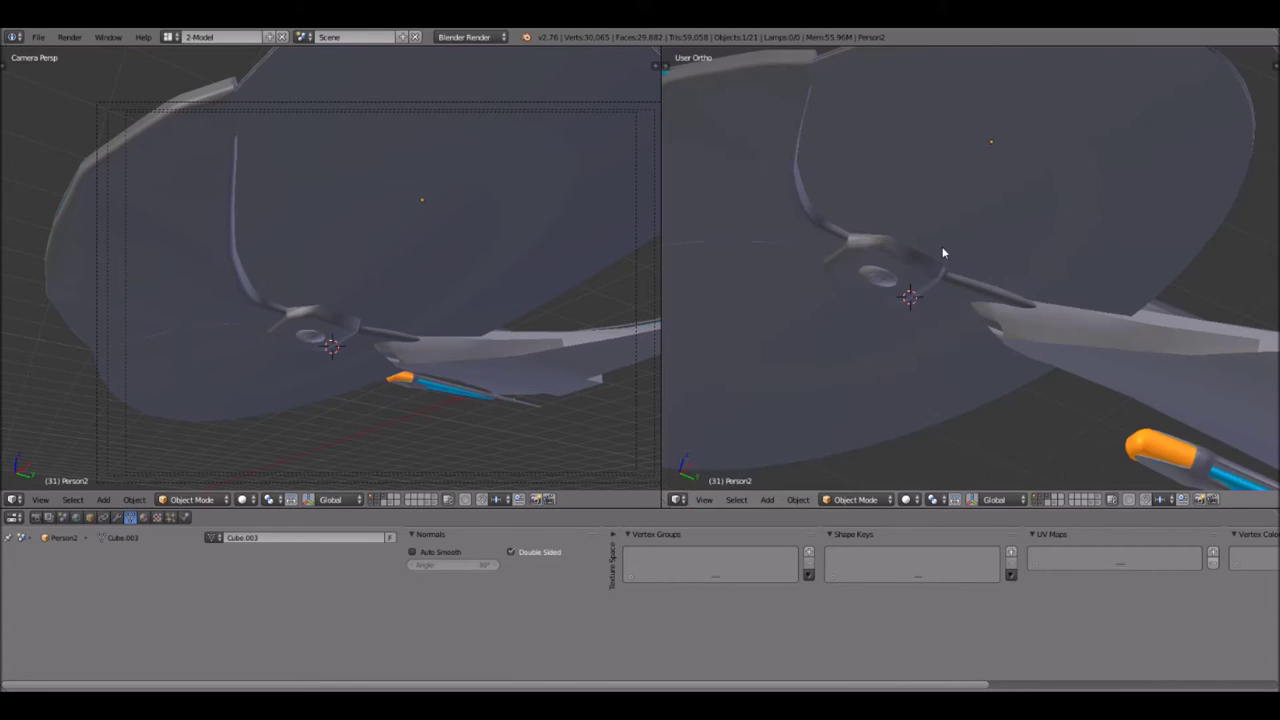
key(KP_3)
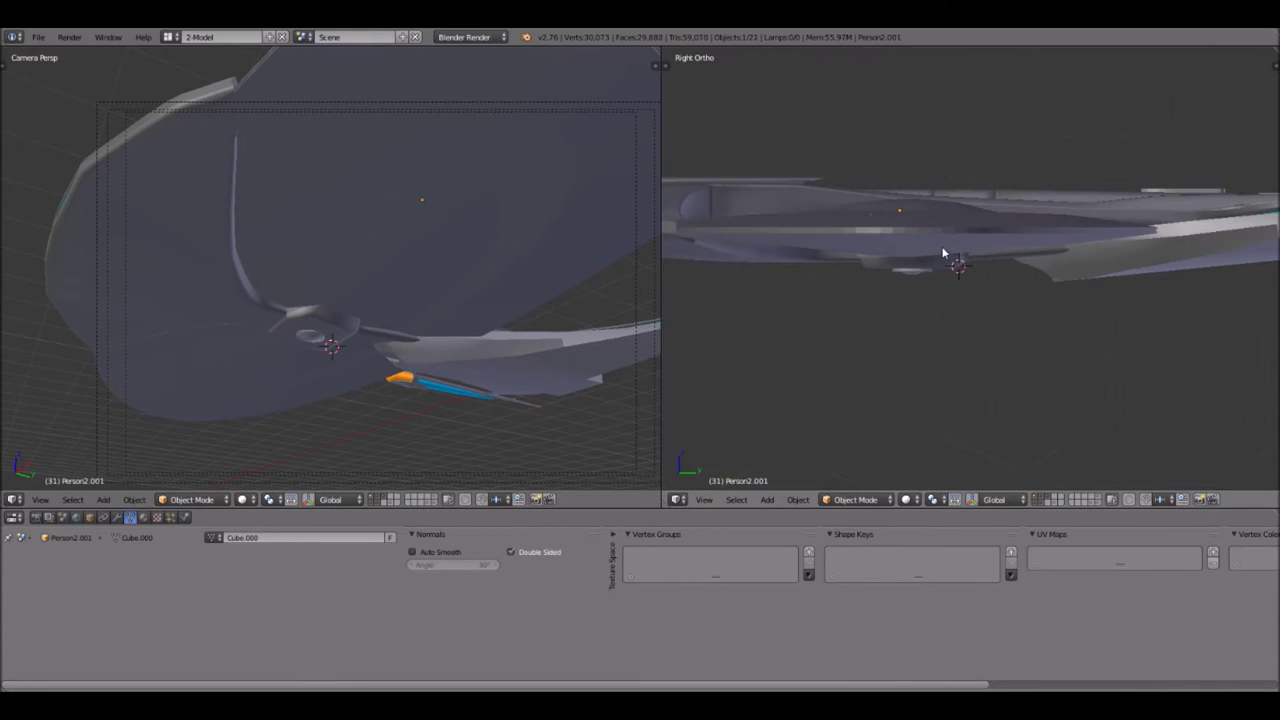
key(shift+d)
click(936, 293)
- Move the duplicated person-scale box to a spot just above the round underside disc in the right view
scroll(800, 270, up, 3)
scroll(800, 275, up, 3)
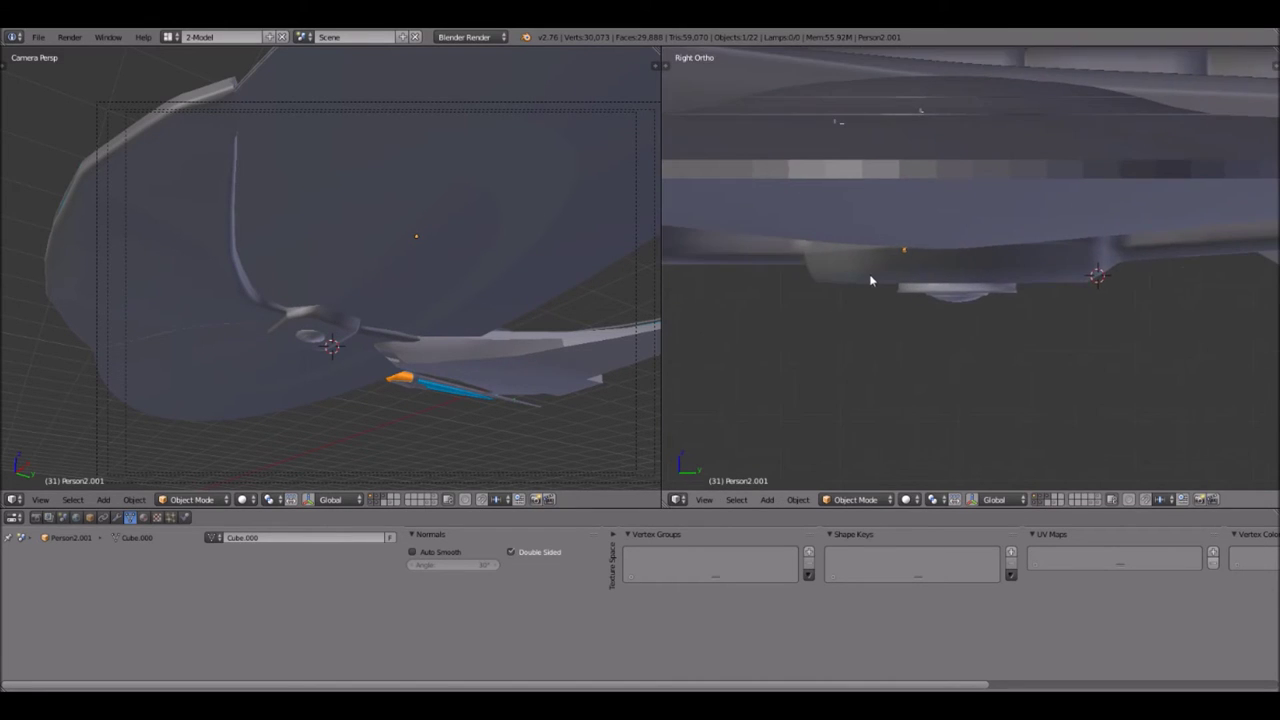
key(g)
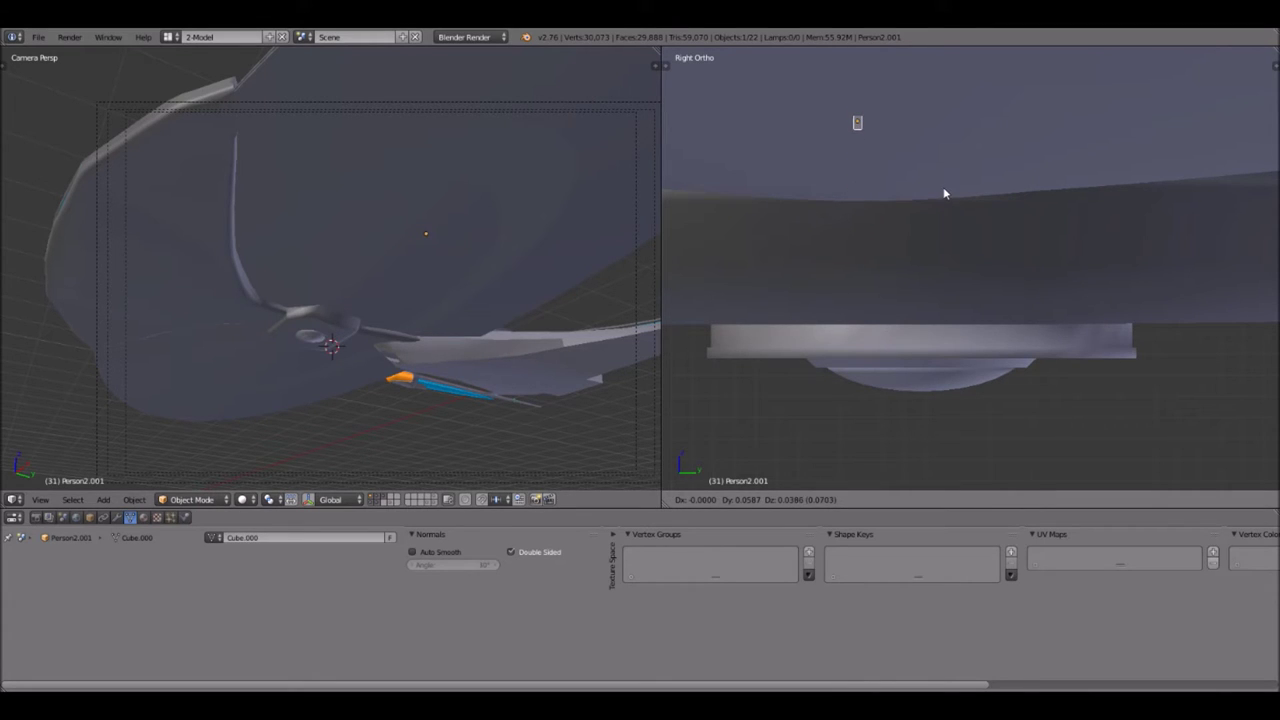
click(900, 214)
- Open the saucer mesh in Edit Mode and limit selection to visible geometry
middle_drag(900, 214, 926, 272)
scroll(926, 272, up, 5)
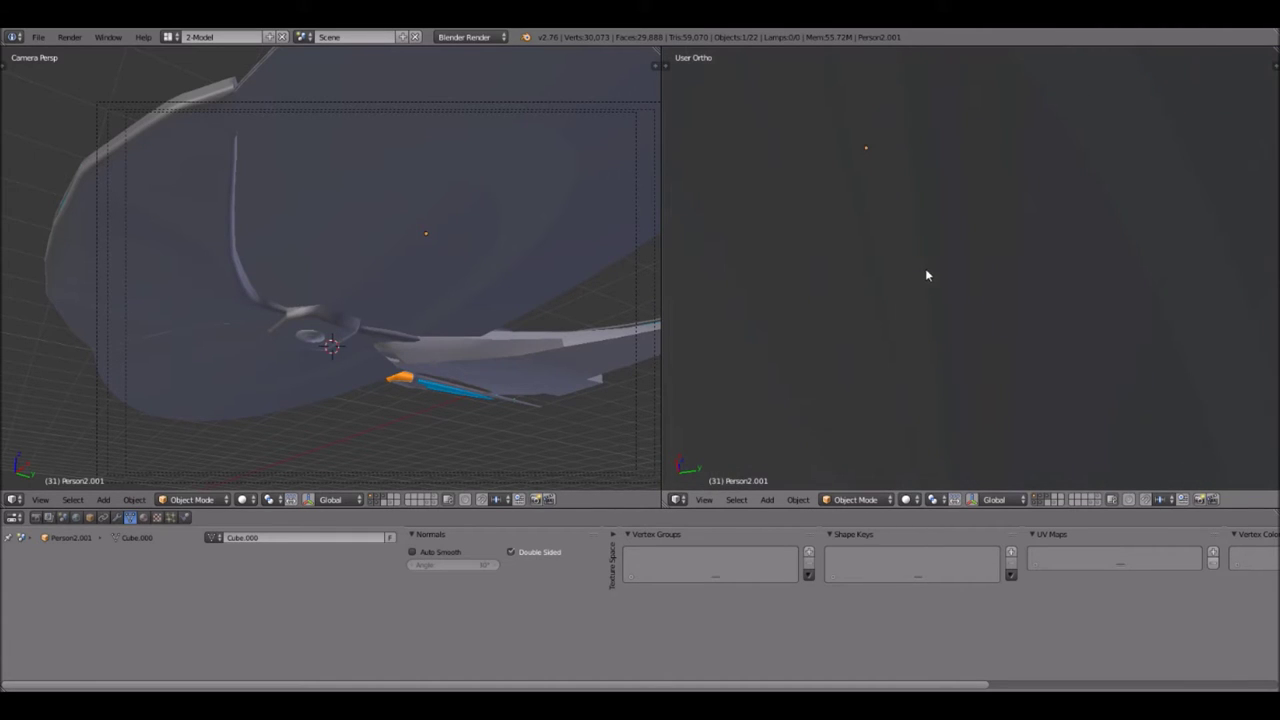
scroll(874, 221, down, 2)
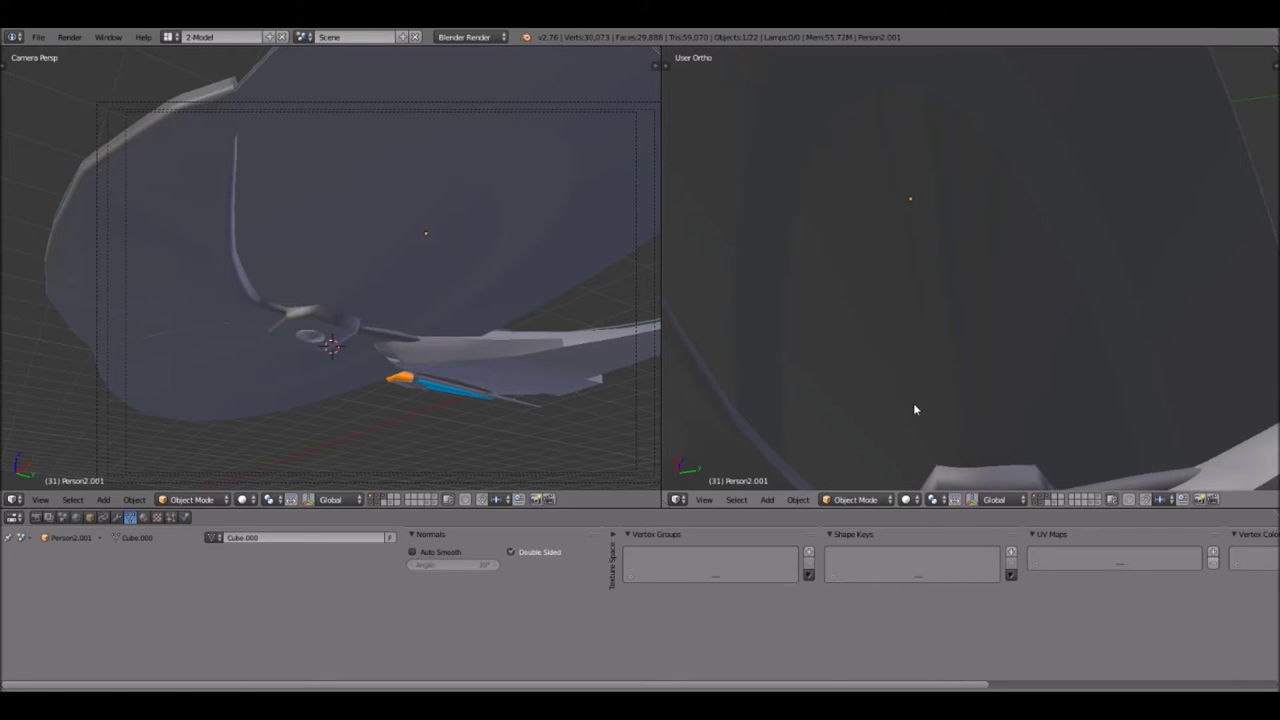
scroll(880, 440, down, 1)
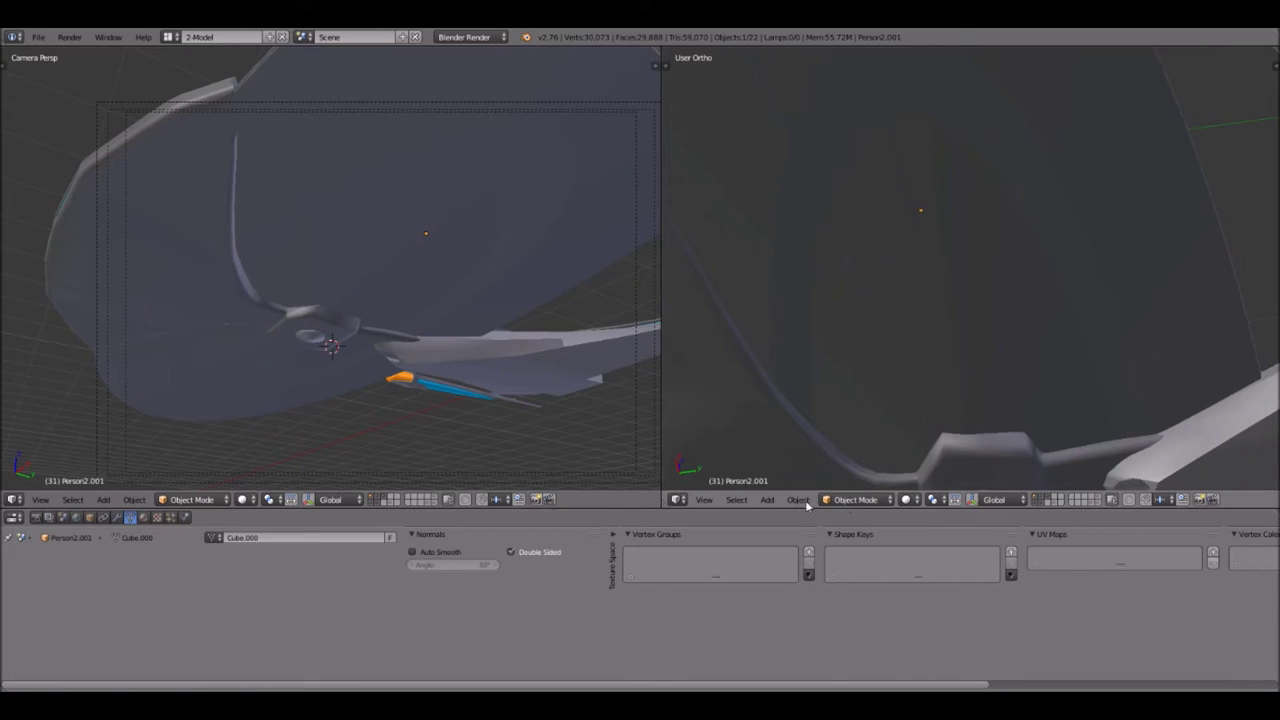
right_click(899, 468)
click(876, 499)
click(873, 469)
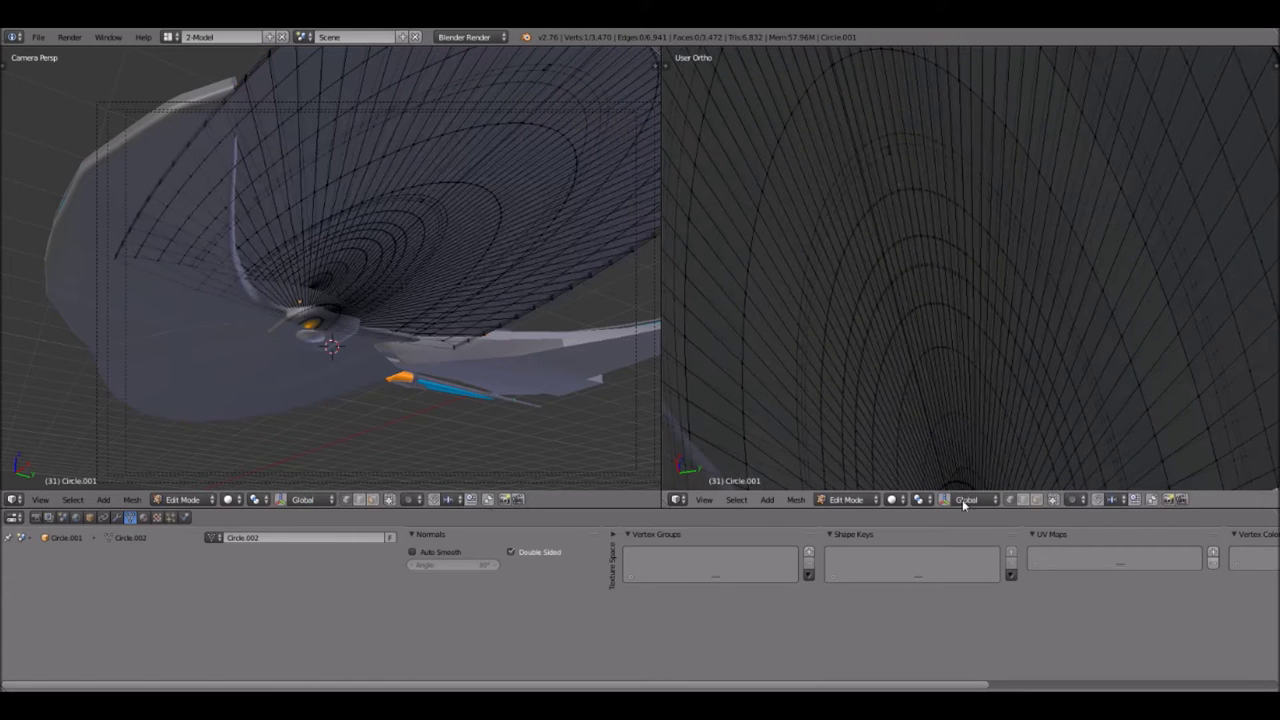
click(1057, 499)
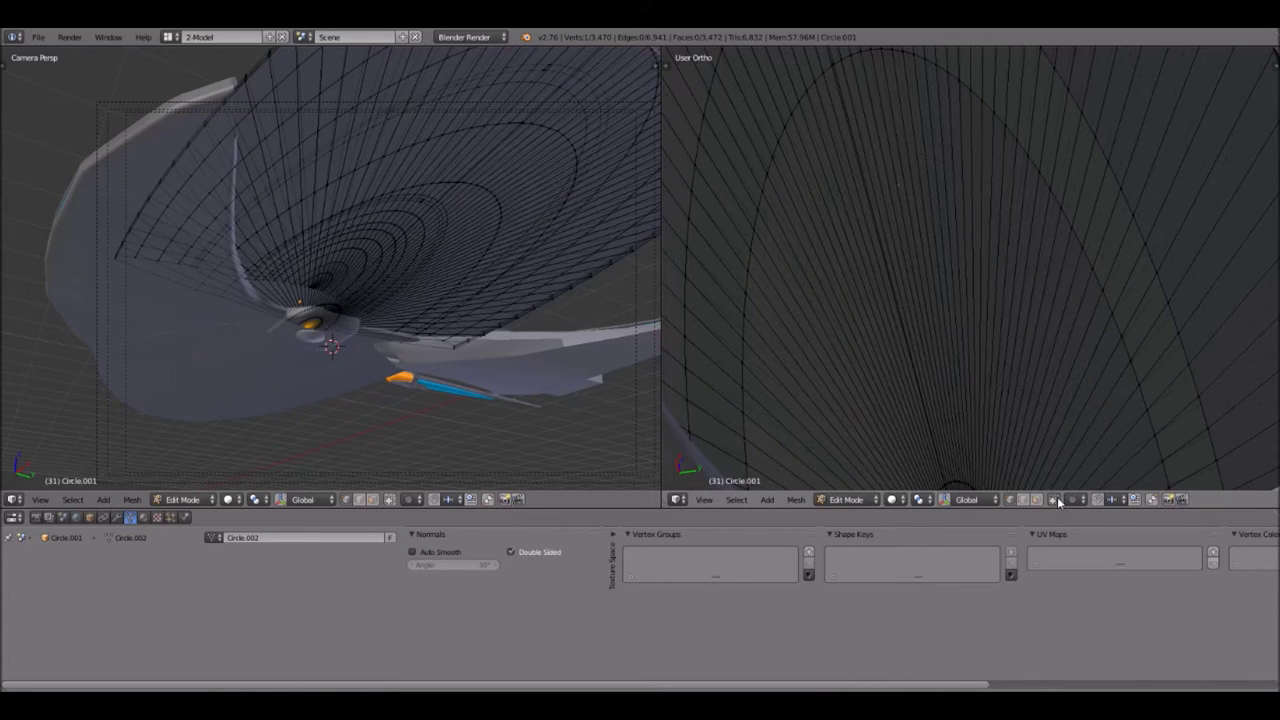
- Examine the outer window cut into the saucer's top and compare its size with the person-scale box
scroll(951, 371, down, 4)
middle_drag(887, 326, 1007, 351)
scroll(974, 334, up, 6)
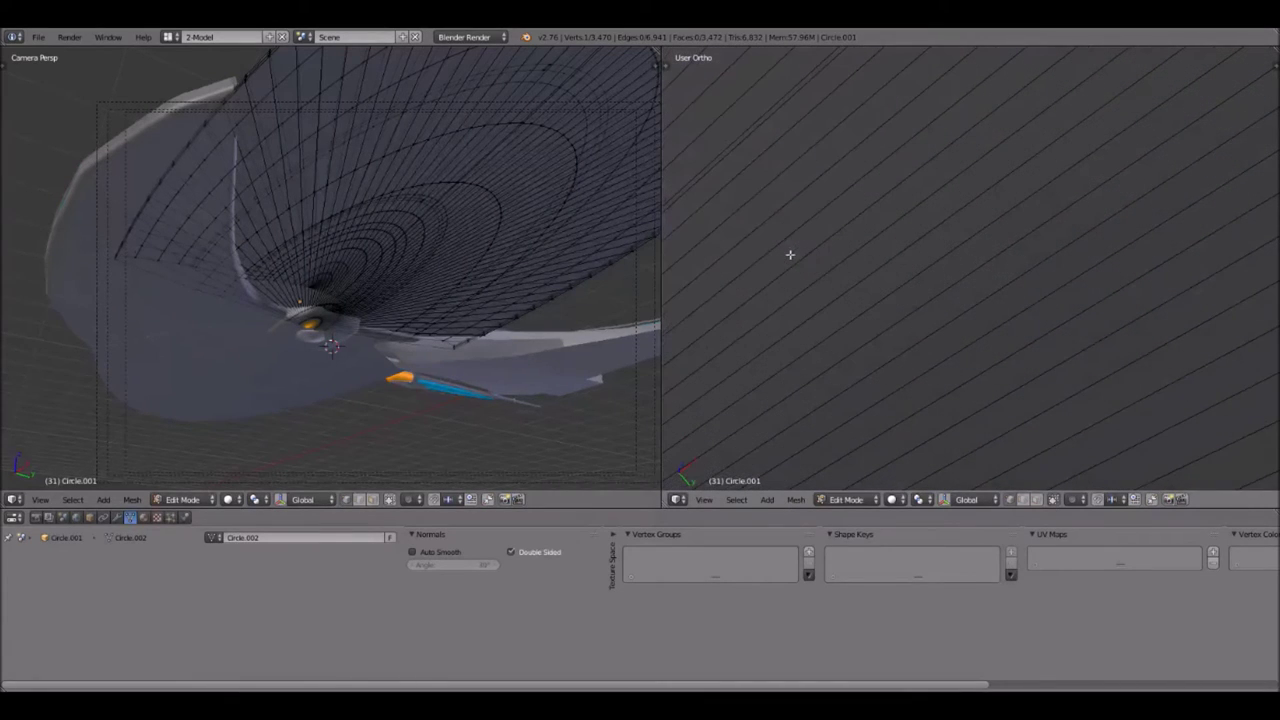
middle_drag(783, 234, 1103, 400)
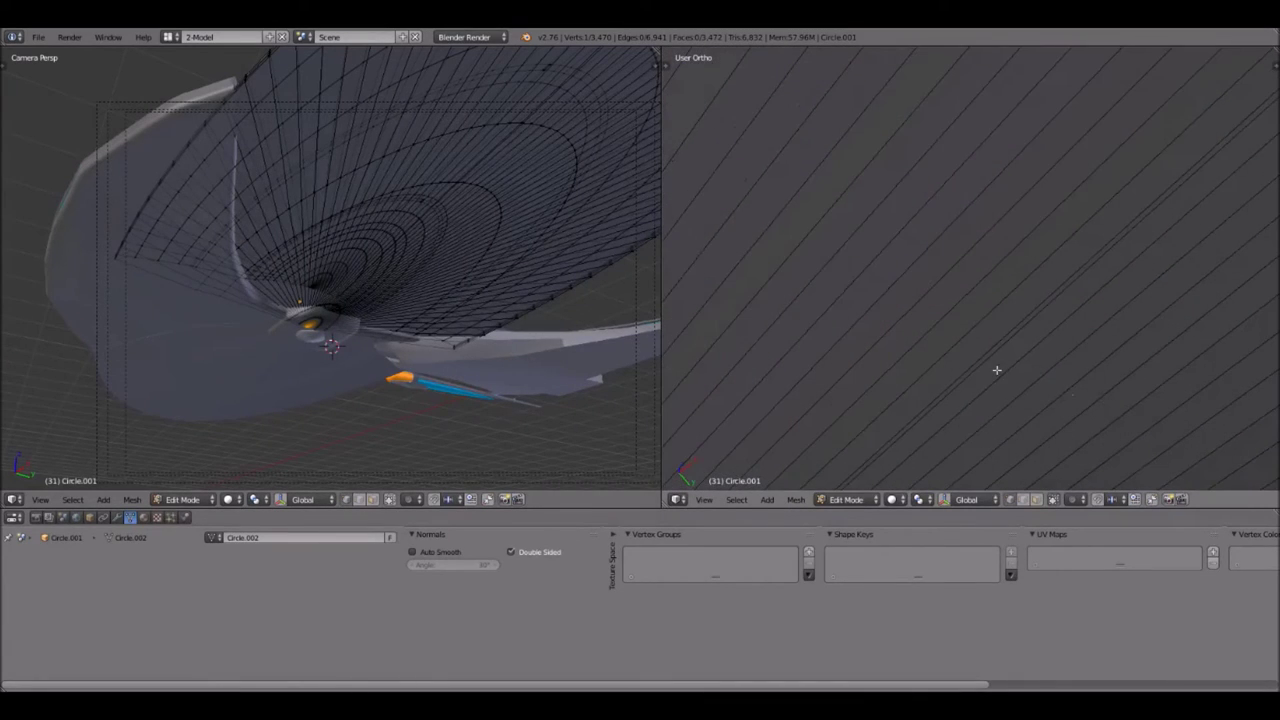
scroll(997, 370, down, 5)
scroll(1124, 165, down, 2)
middle_drag(1124, 165, 1009, 359)
scroll(996, 372, up, 5)
scroll(996, 372, up, 5)
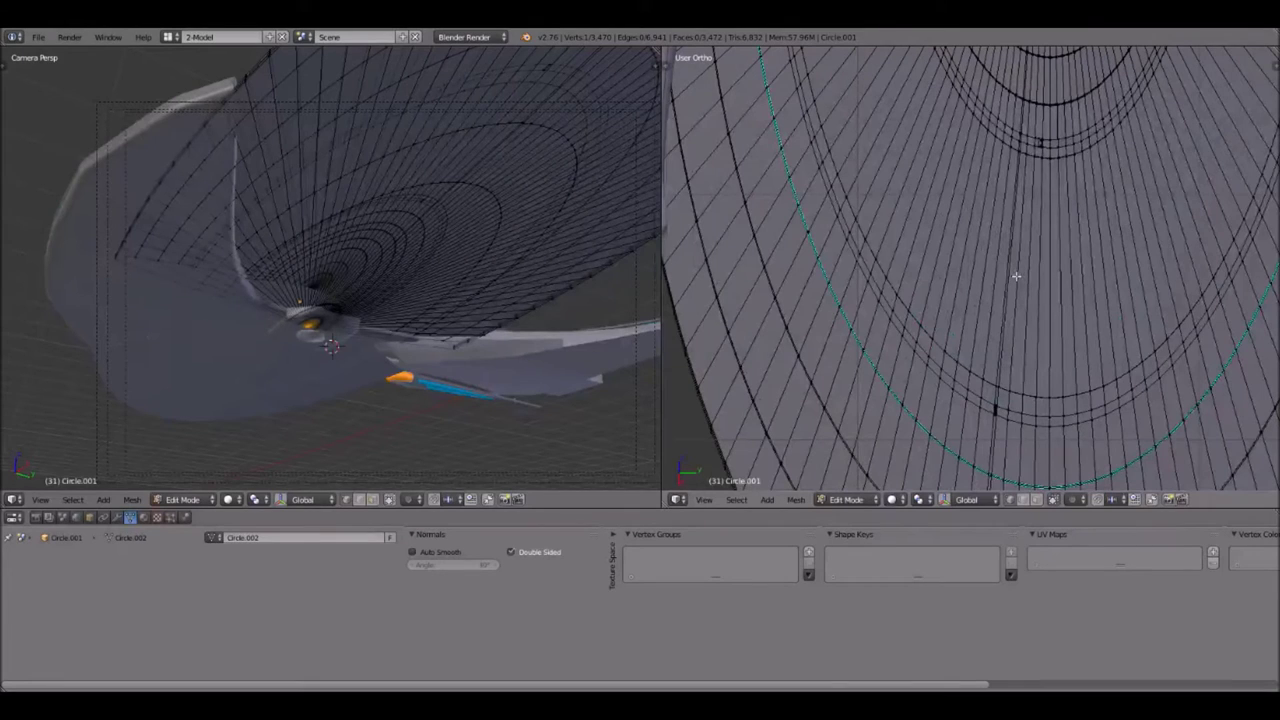
scroll(1042, 405, up, 6)
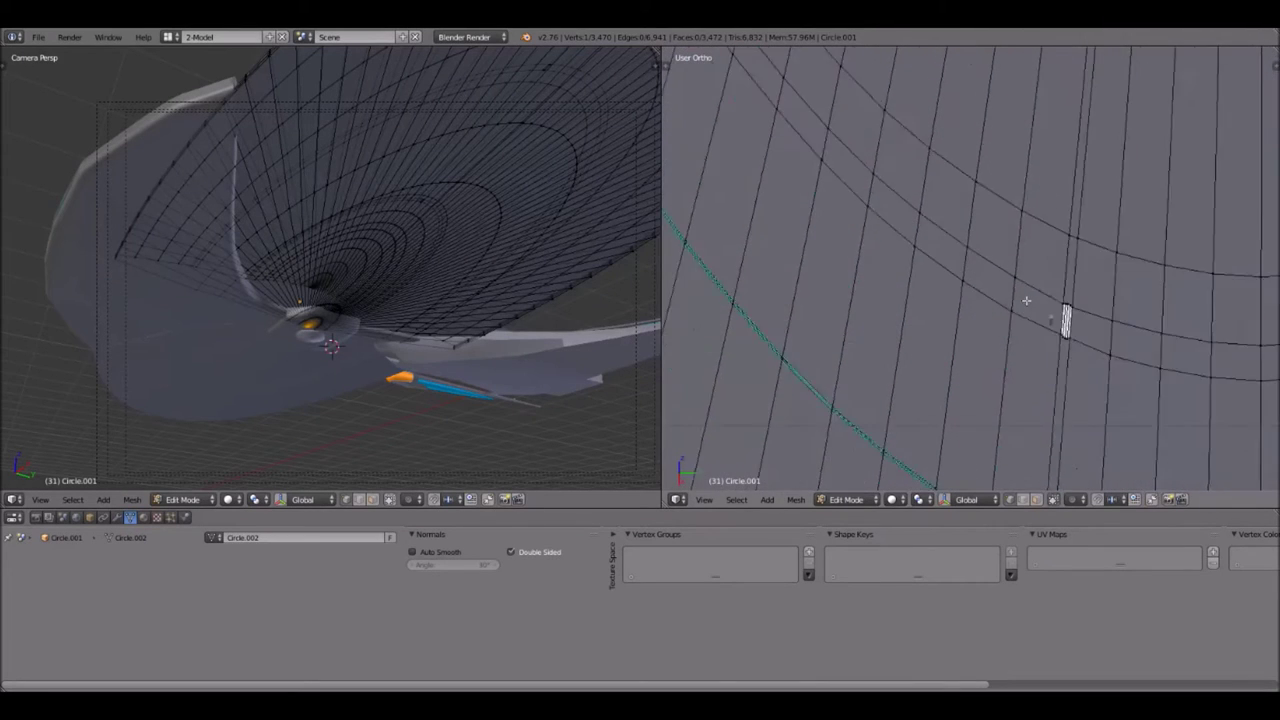
scroll(848, 295, up, 4)
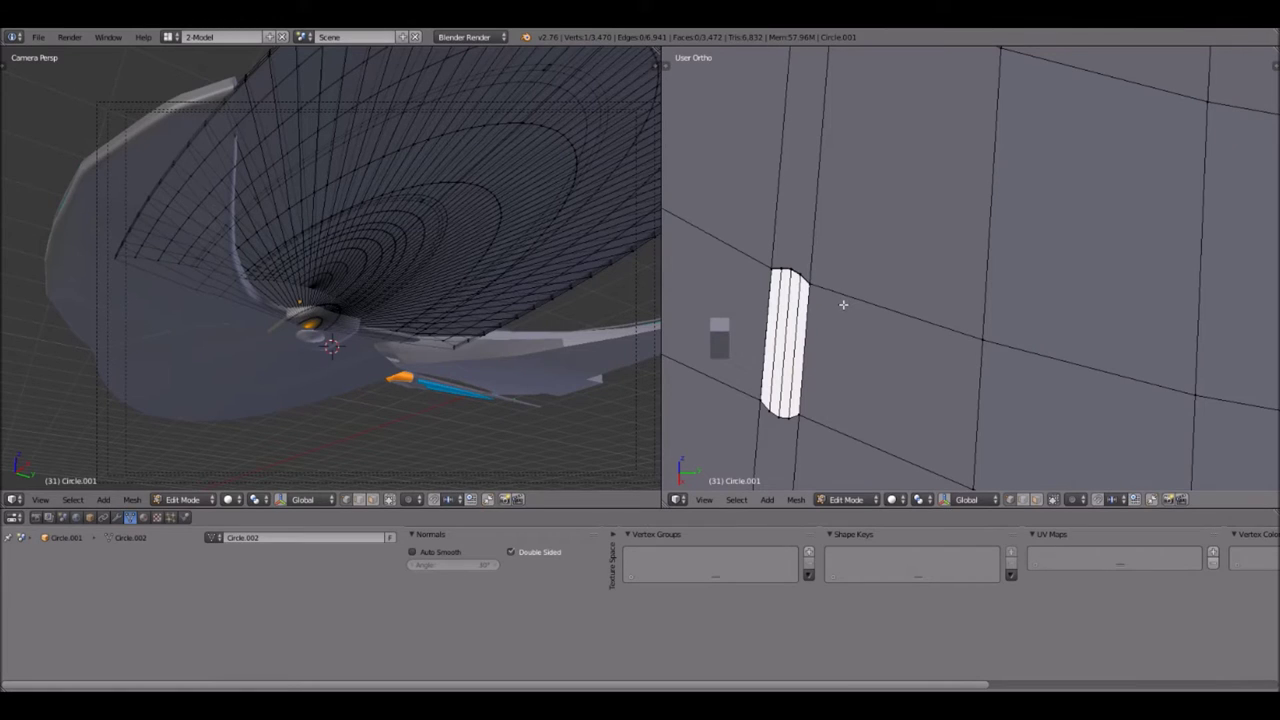
scroll(843, 305, down, 3)
scroll(843, 316, up, 6)
scroll(842, 321, down, 4)
scroll(842, 320, up, 2)
scroll(842, 320, down, 4)
scroll(842, 320, up, 5)
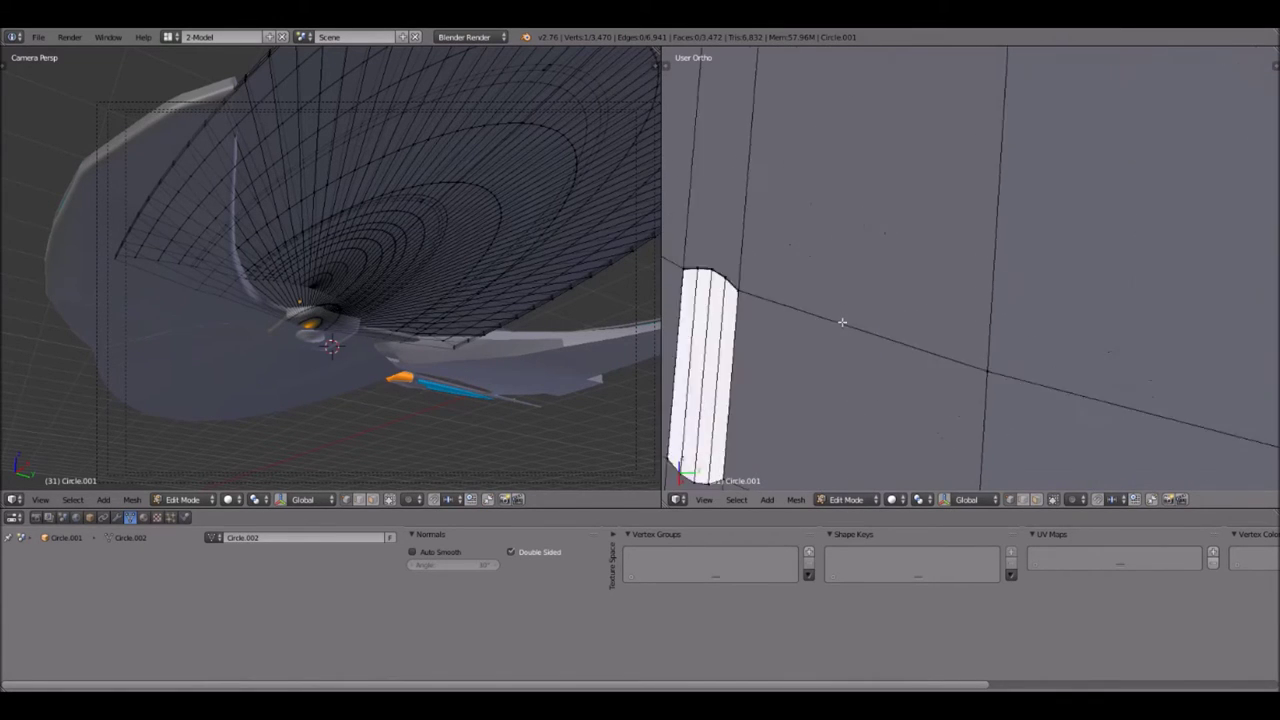
scroll(842, 322, down, 3)
scroll(842, 322, down, 4)
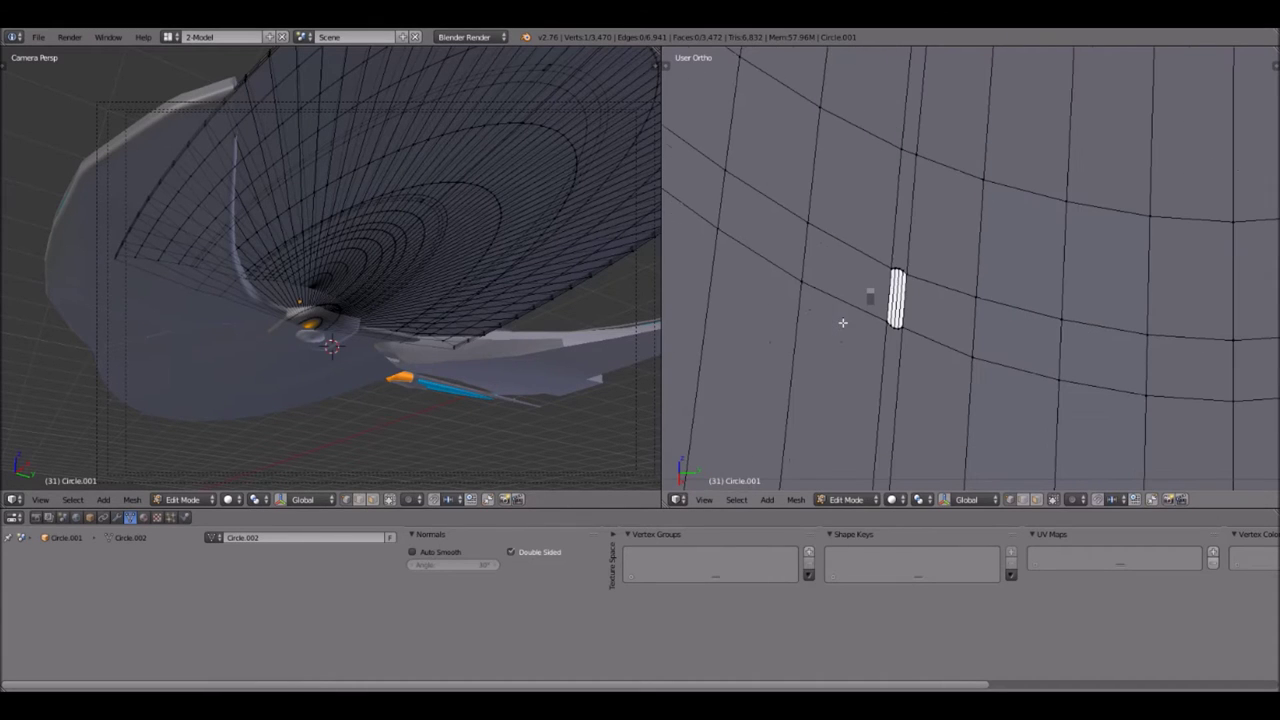
- Examine the inner window on the saucer's top, its surrounding edges and the person-scale box beside it
shift+middle_drag(986, 166, 983, 375)
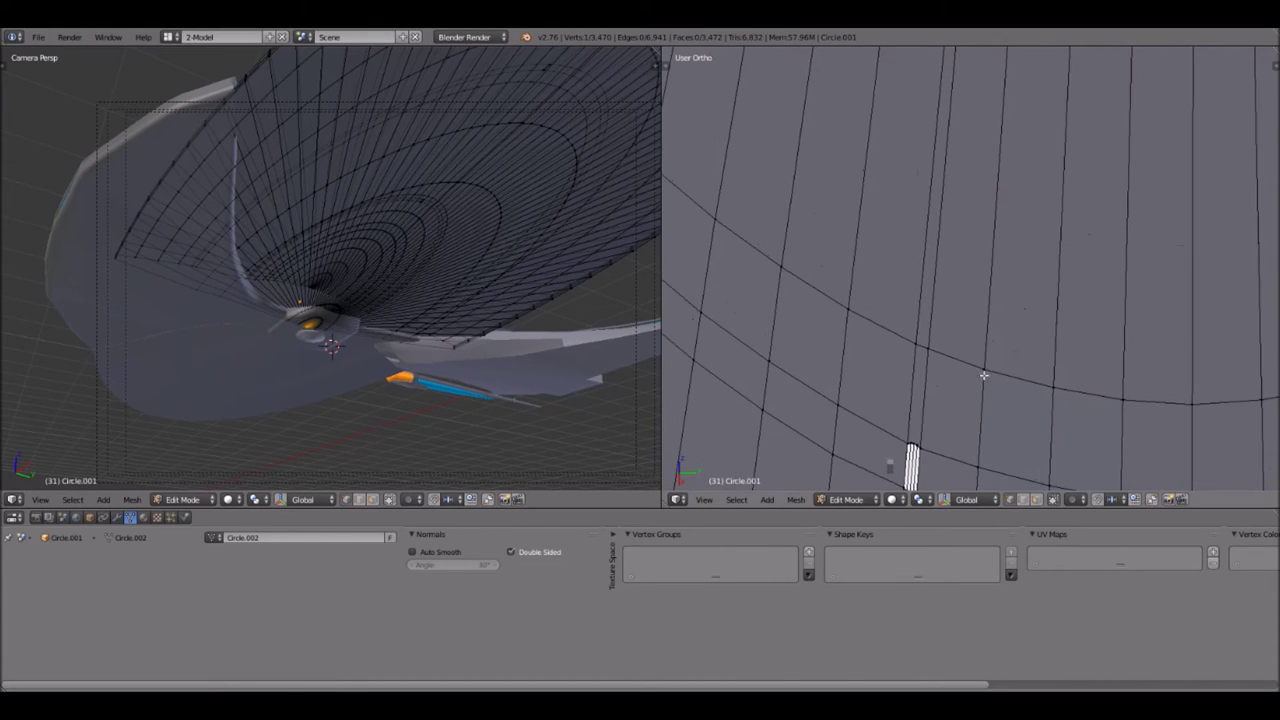
shift+middle_drag(966, 317, 914, 246)
scroll(917, 247, down, 7)
shift+middle_drag(1051, 120, 1035, 314)
scroll(1035, 314, down, 1)
scroll(994, 300, up, 5)
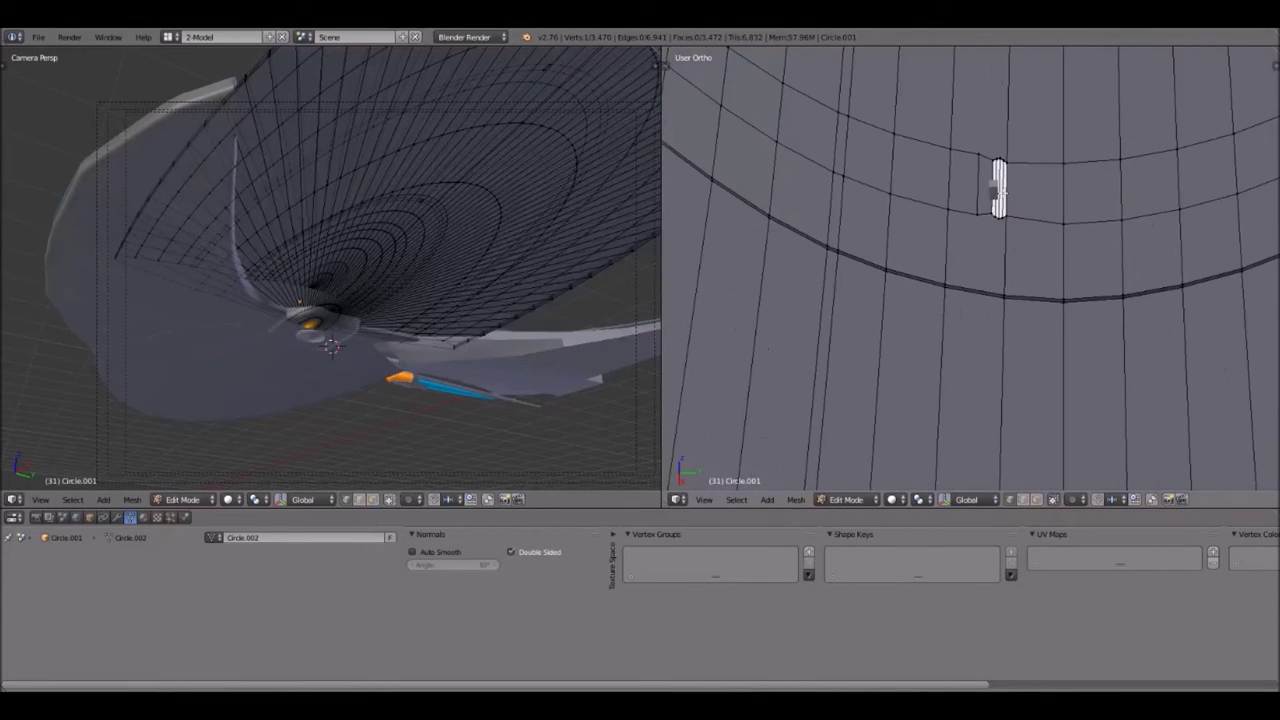
scroll(970, 275, up, 1)
scroll(966, 283, up, 4)
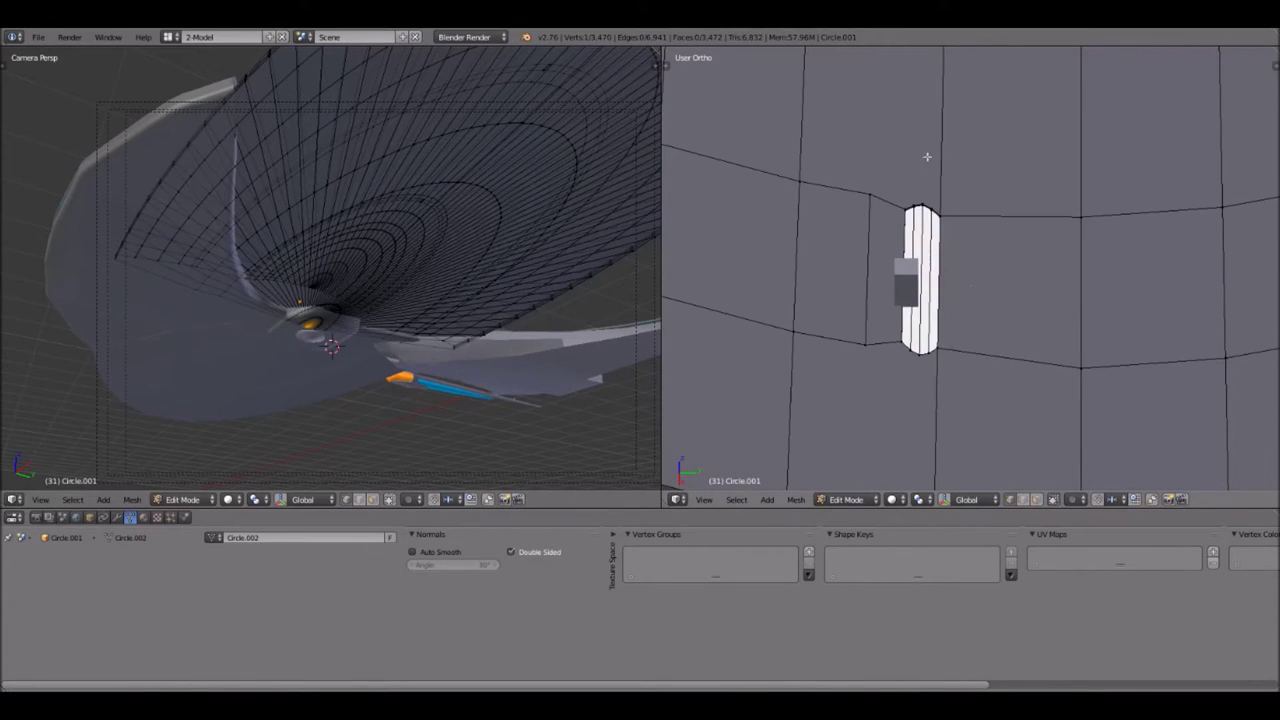
scroll(987, 345, down, 5)
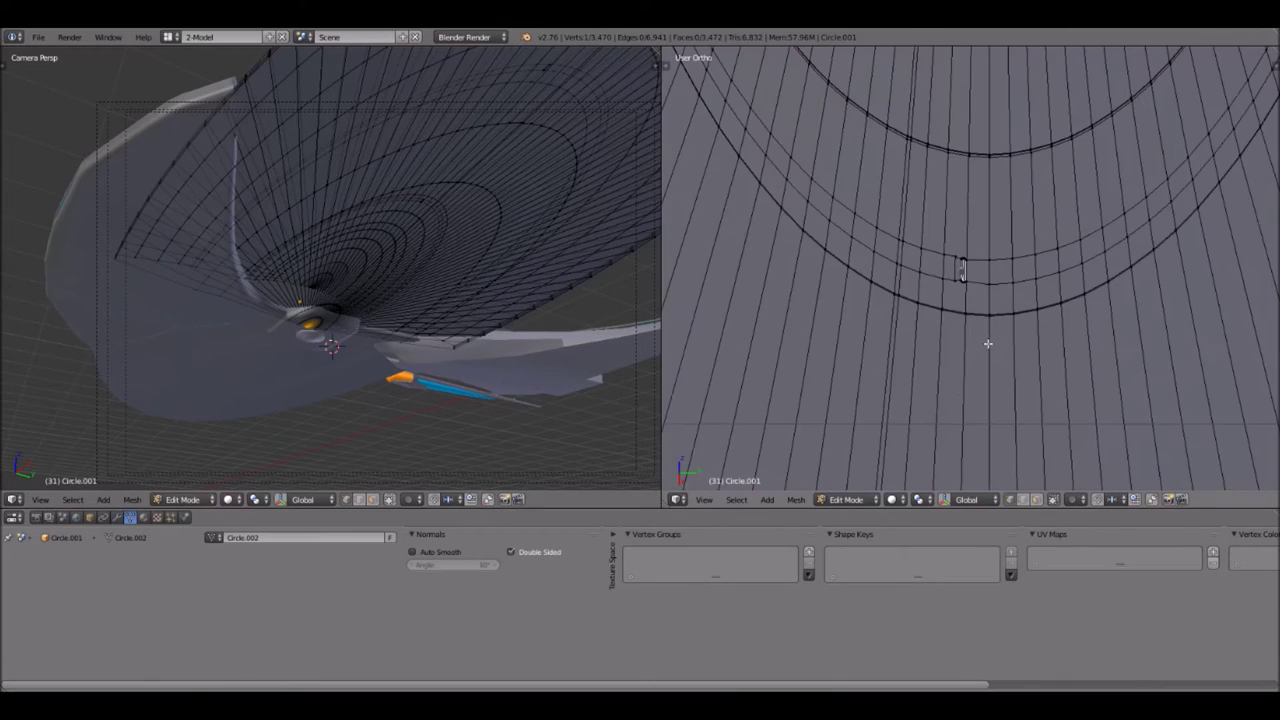
- Show the saucer's underside mesh around the hexagonal plate in the bottom orthographic view
scroll(893, 282, down, 5)
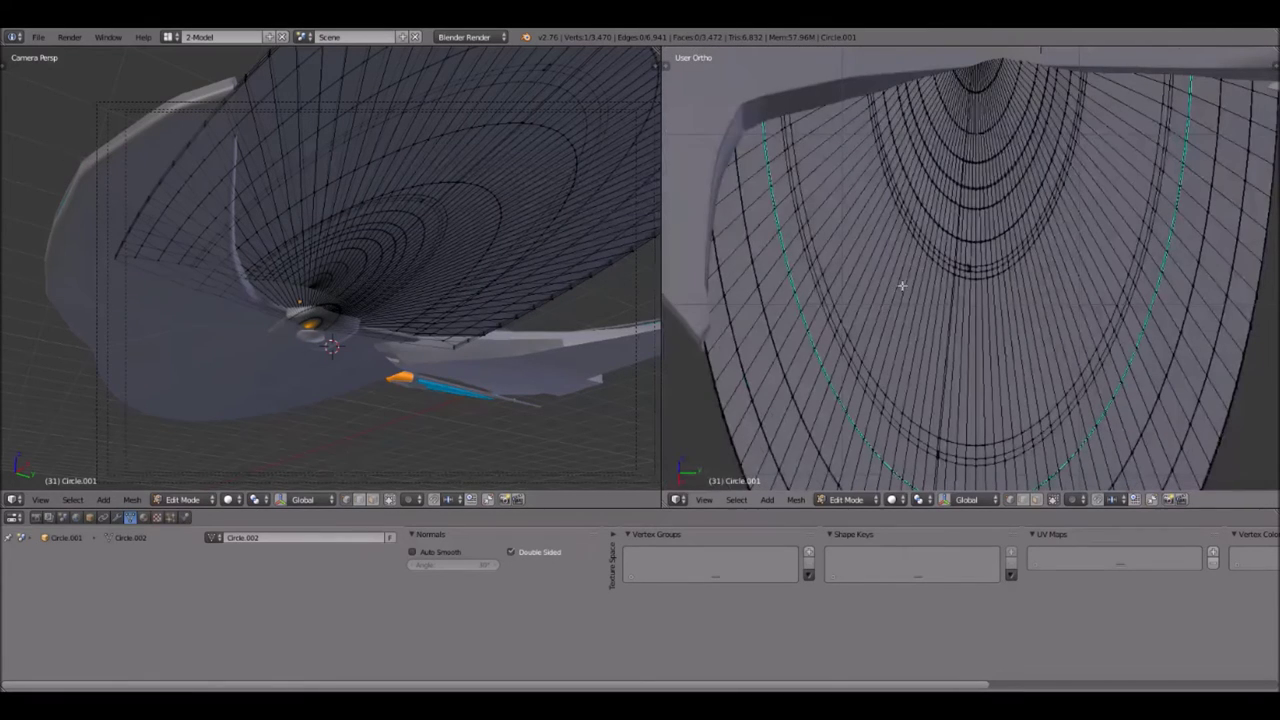
middle_drag(989, 427, 976, 148)
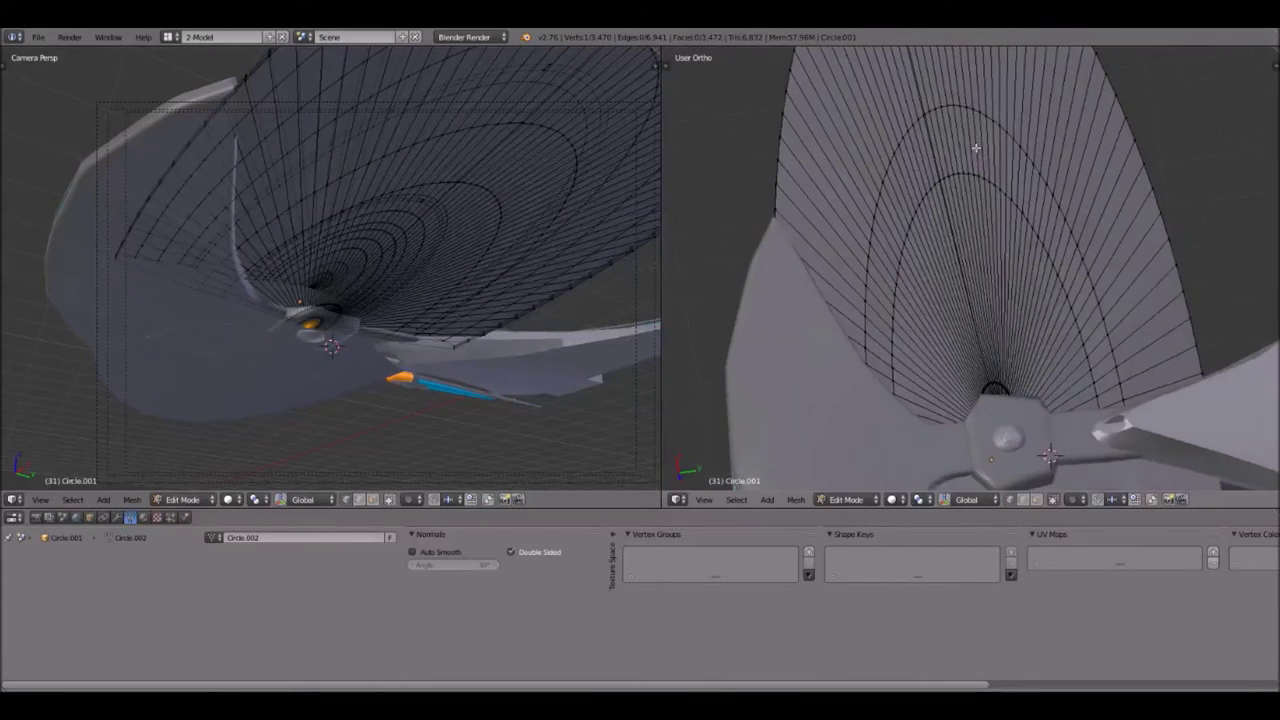
scroll(976, 148, up, 3)
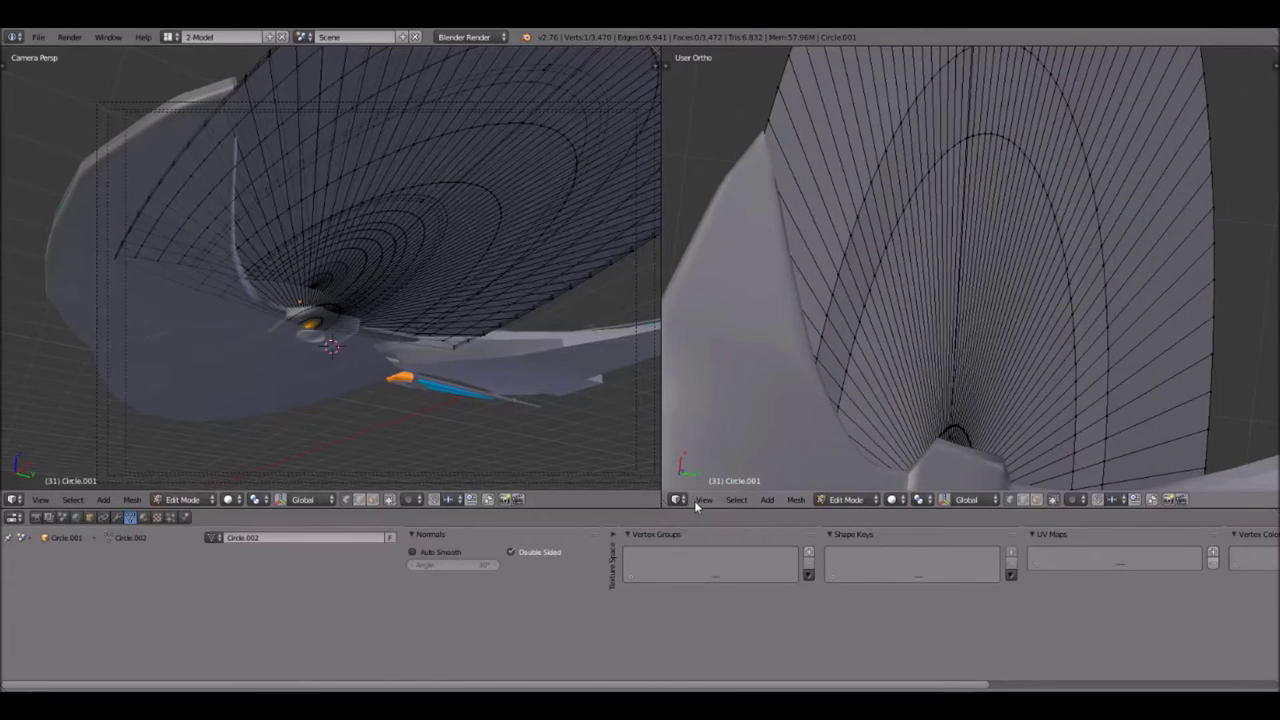
click(702, 500)
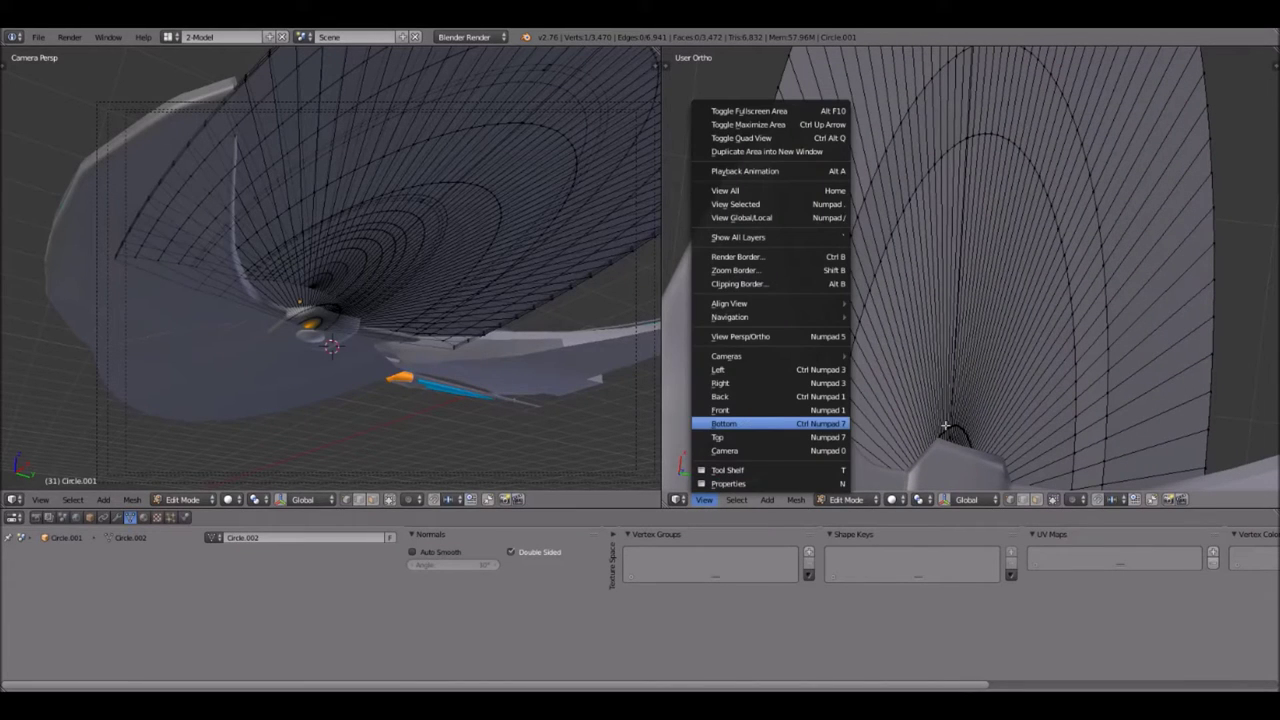
click(918, 193)
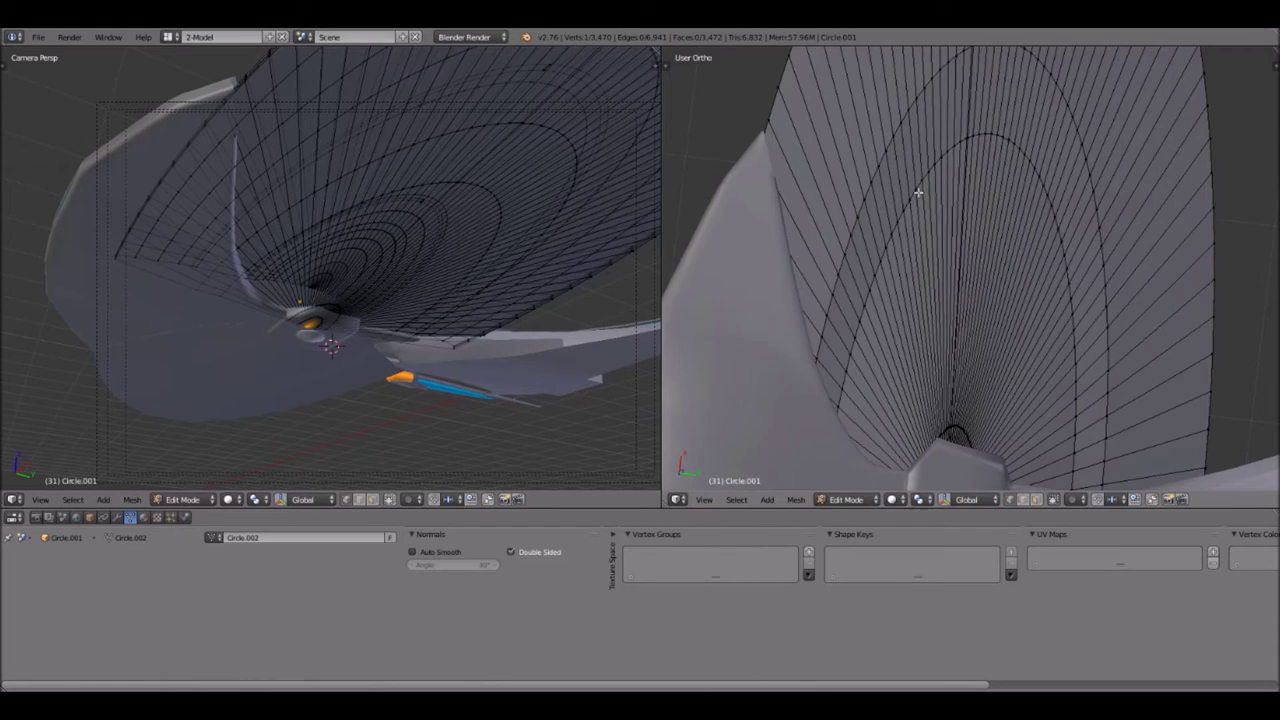
key(ctrl+KP_7)
- Try a loop cut on the saucer's underside between the hexagonal plate and the nearest edge ring, and dissolve it
key(ctrl+r)
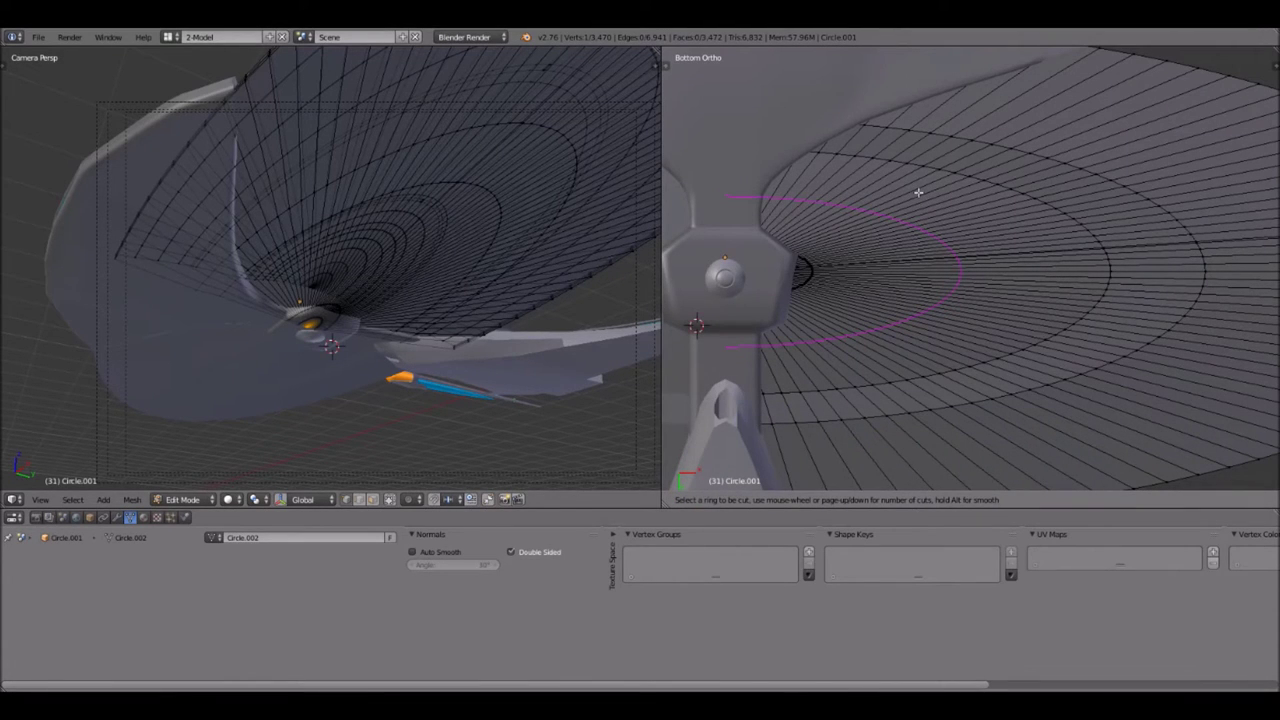
click(918, 193)
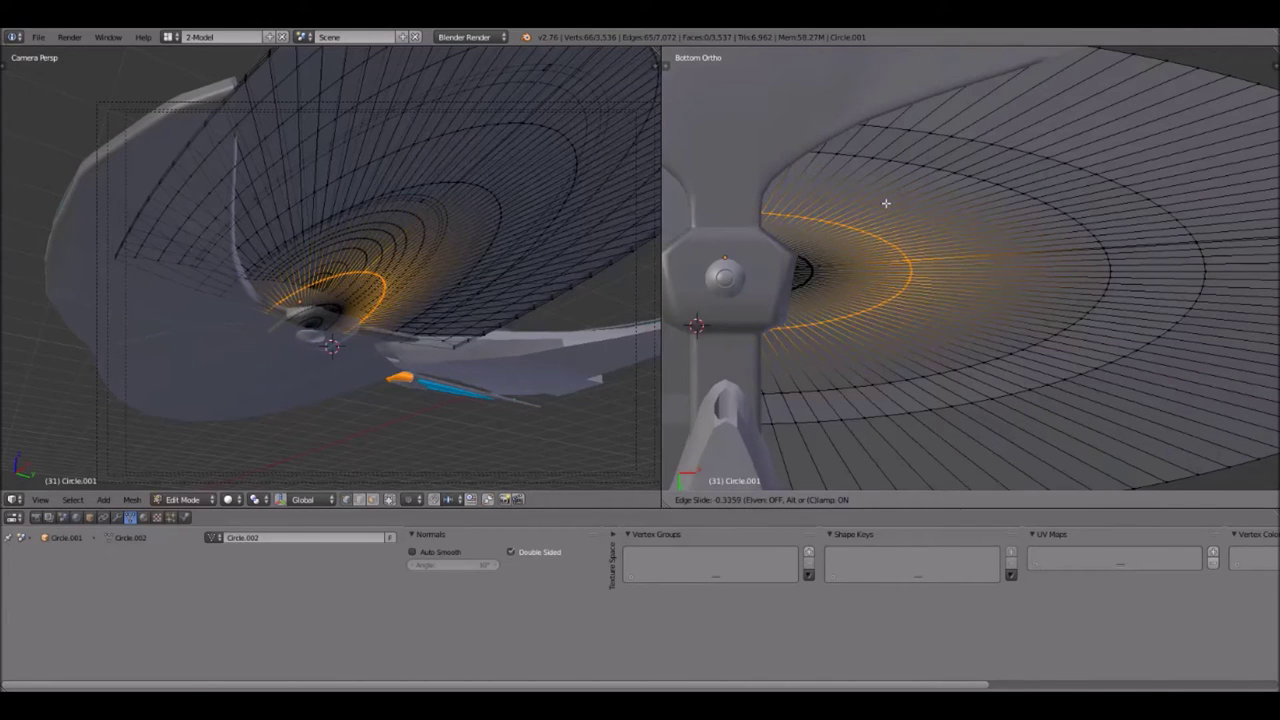
click(888, 206)
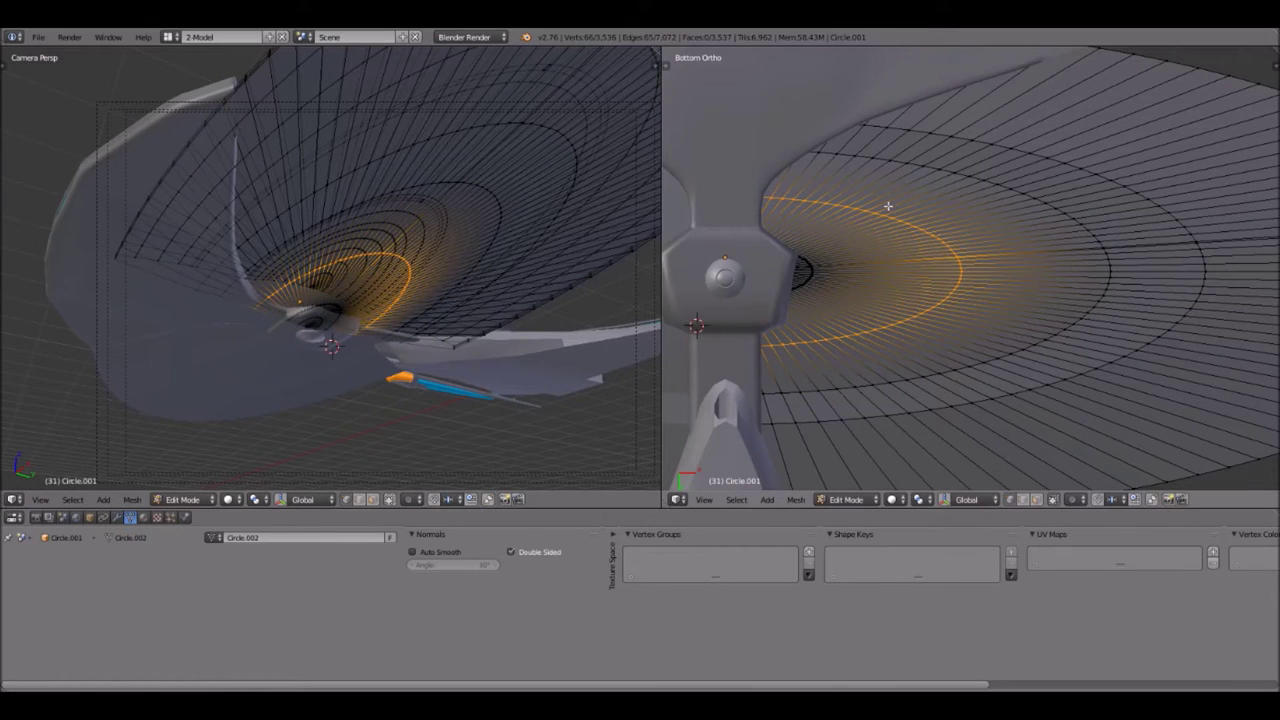
right_click(888, 206)
alt+right_click(888, 206)
key(ctrl+x)
- Try a loop cut with six cuts on the saucer's underside between the hexagonal plate and the nearest edge ring
key(ctrl+r)
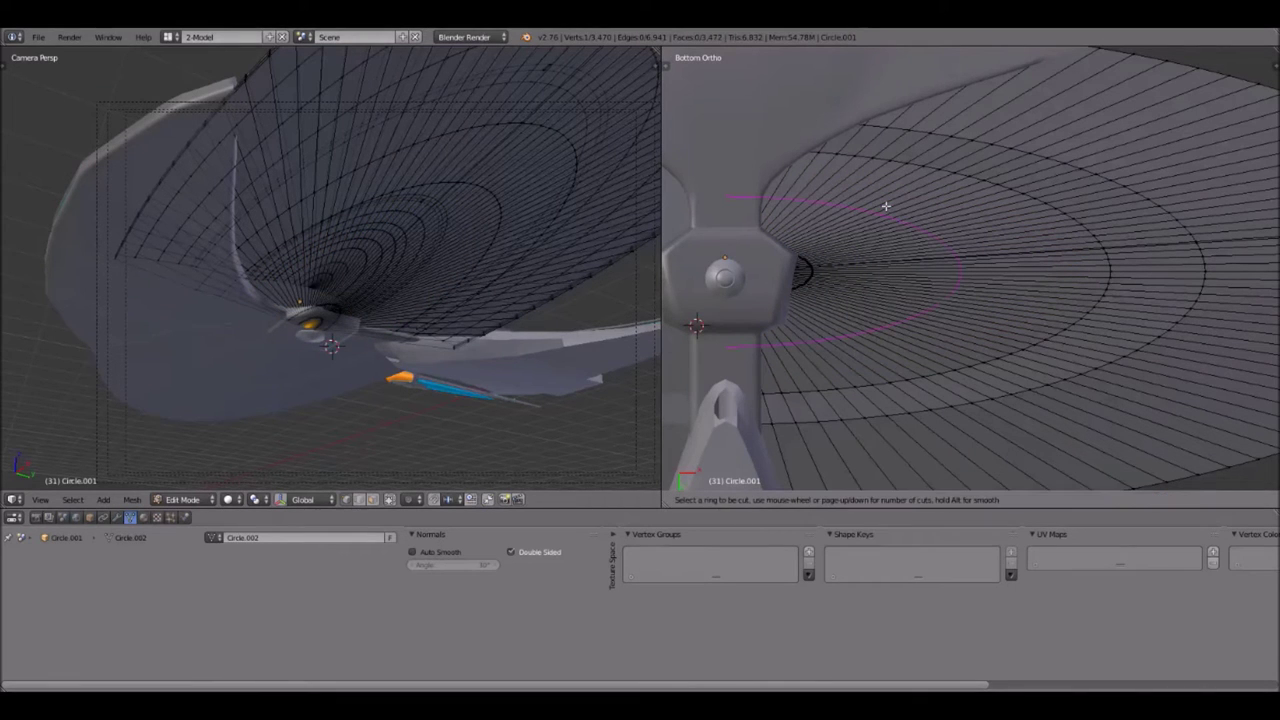
scroll(885, 206, up, 4)
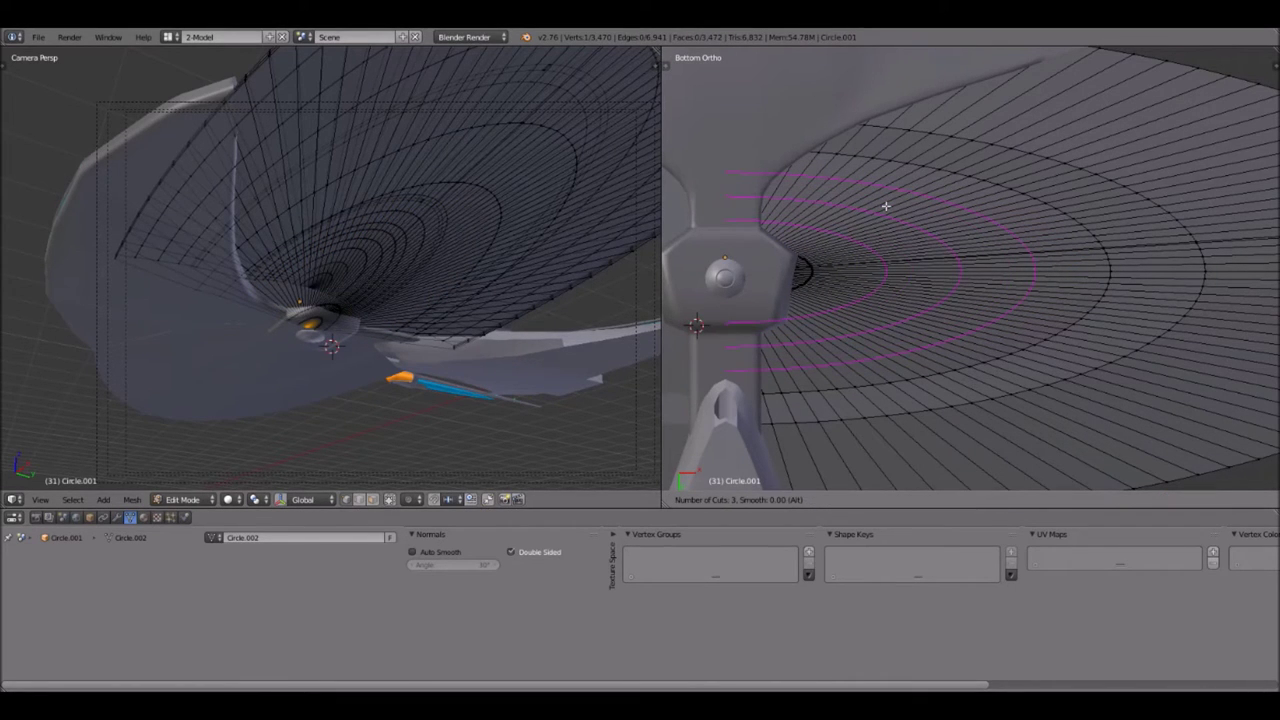
scroll(885, 206, up, 3)
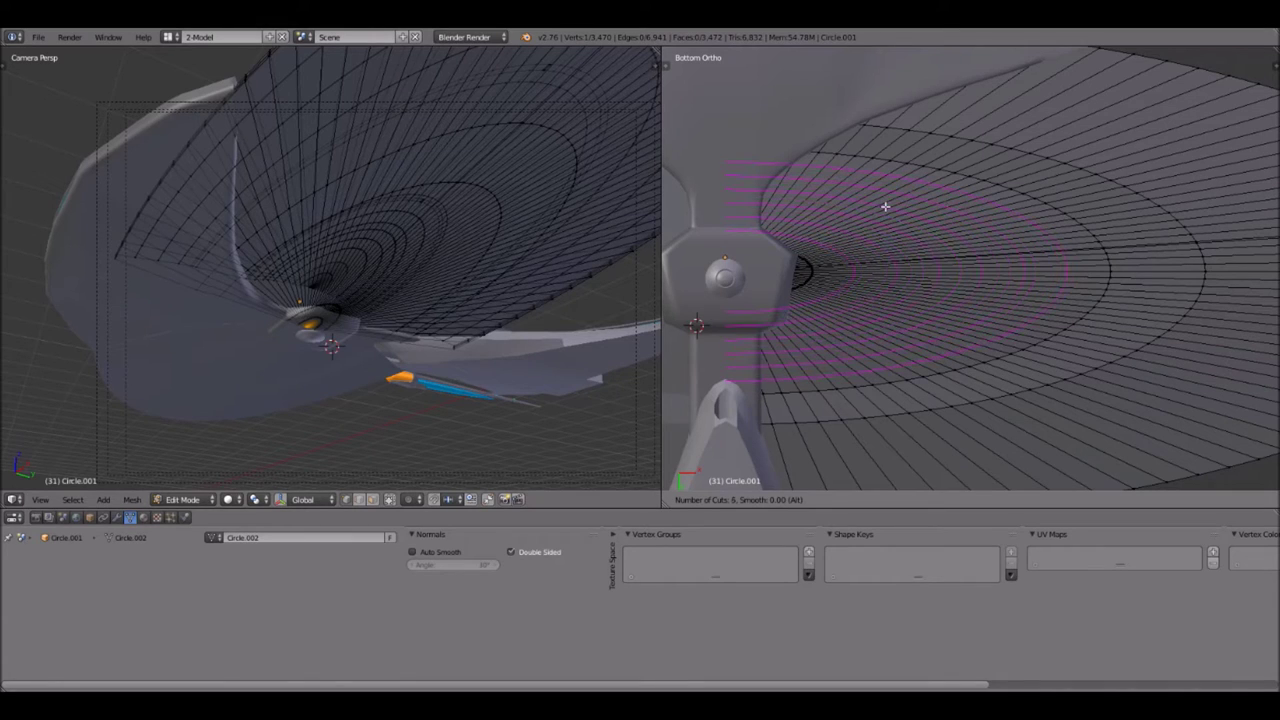
scroll(885, 206, down, 1)
scroll(885, 206, down, 1)
click(927, 245)
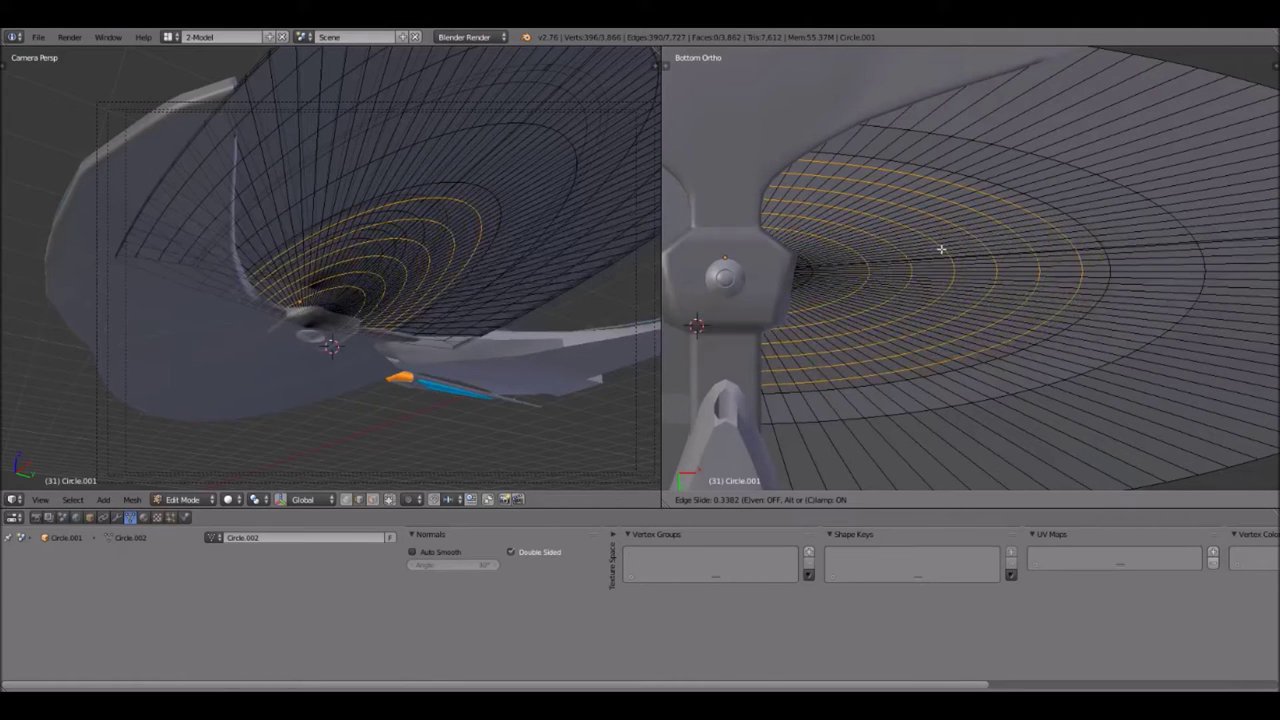
click(941, 249)
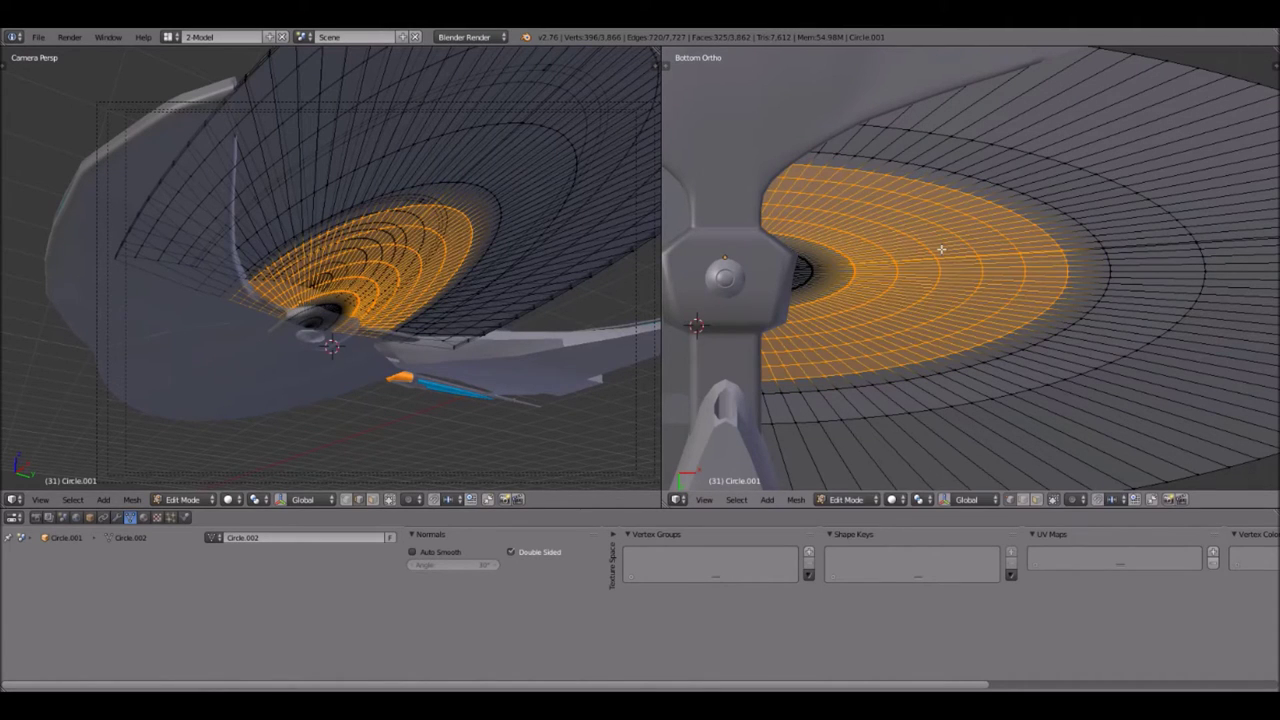
- Add a single edge loop between the hexagonal plate and the nearest edge ring, slid inward toward the plate
key(a)
key(ctrl+r)
click(941, 249)
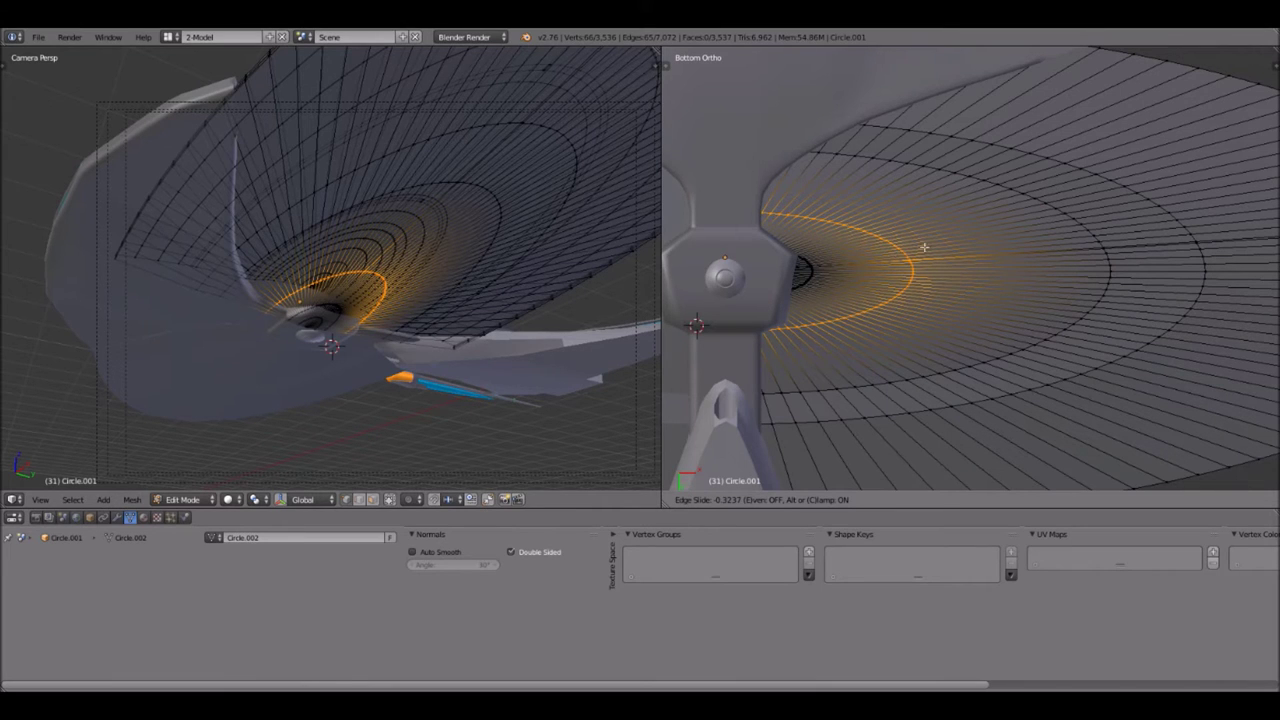
click(937, 240)
scroll(937, 240, up, 5)
scroll(741, 194, down, 1)
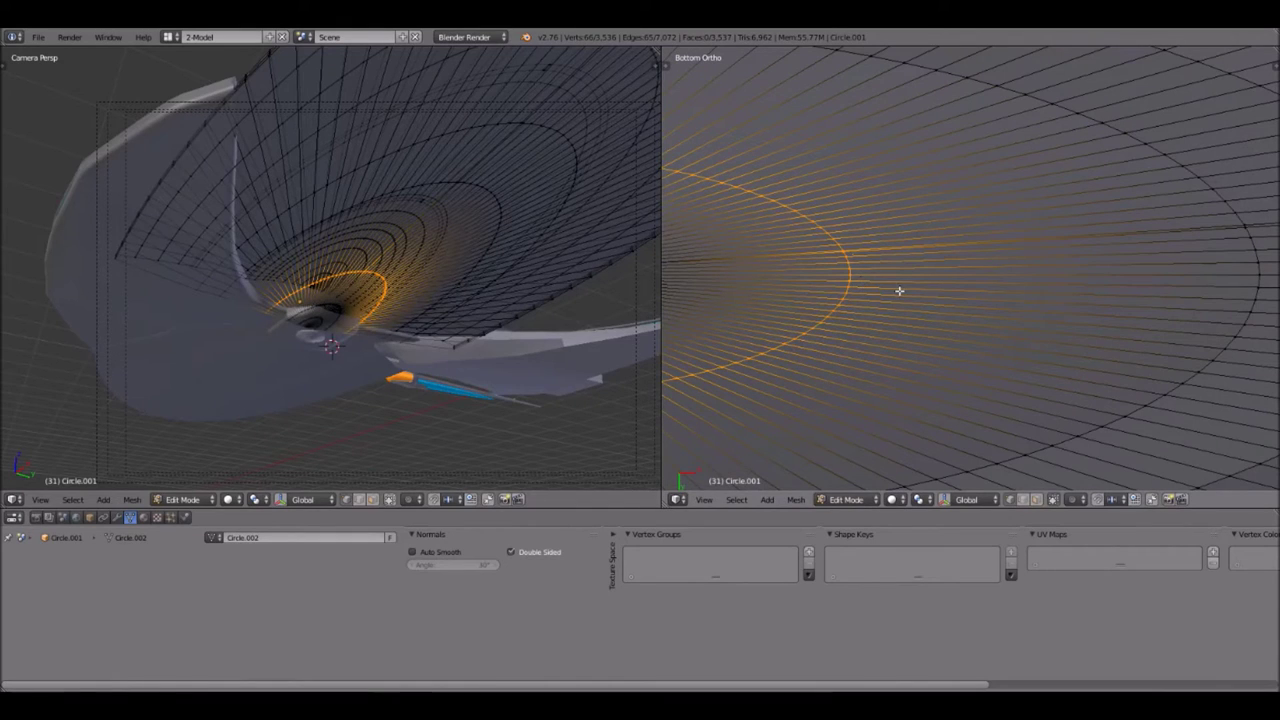
scroll(899, 291, down, 1)
key(ctrl+r)
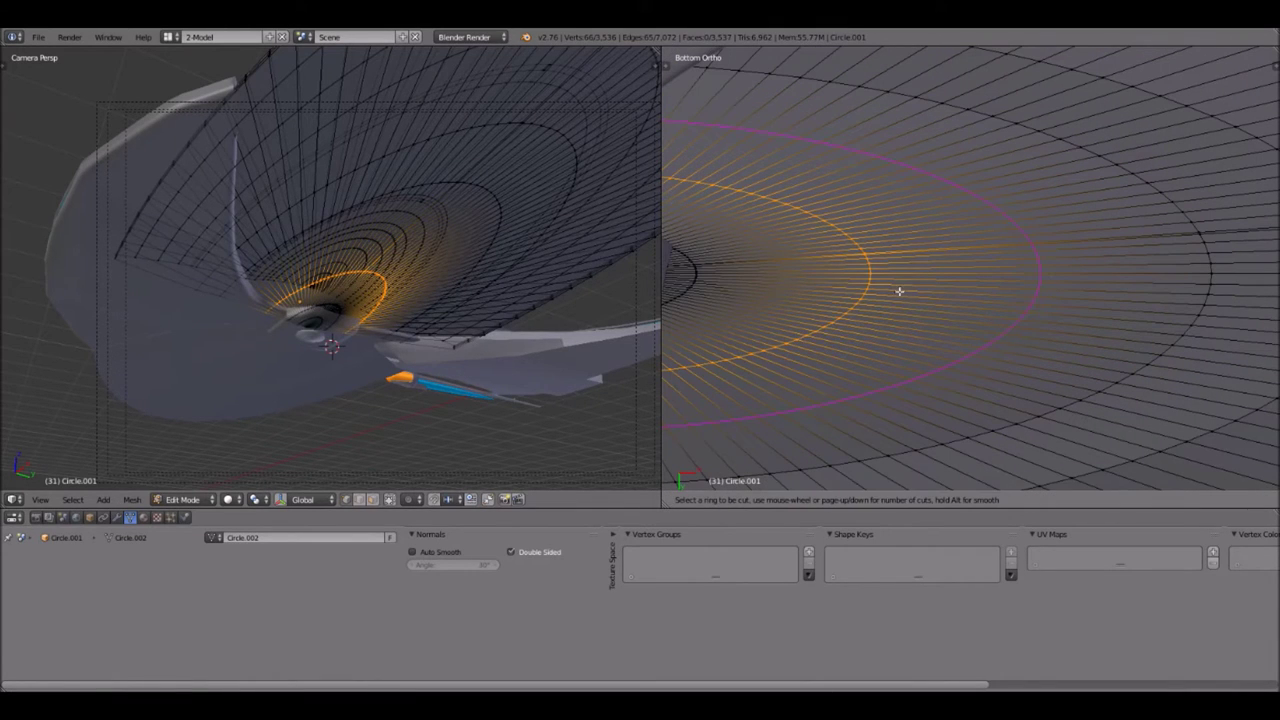
key(Escape)
- Return to Object Mode and select the person-scale box near the saucer's underside
click(845, 499)
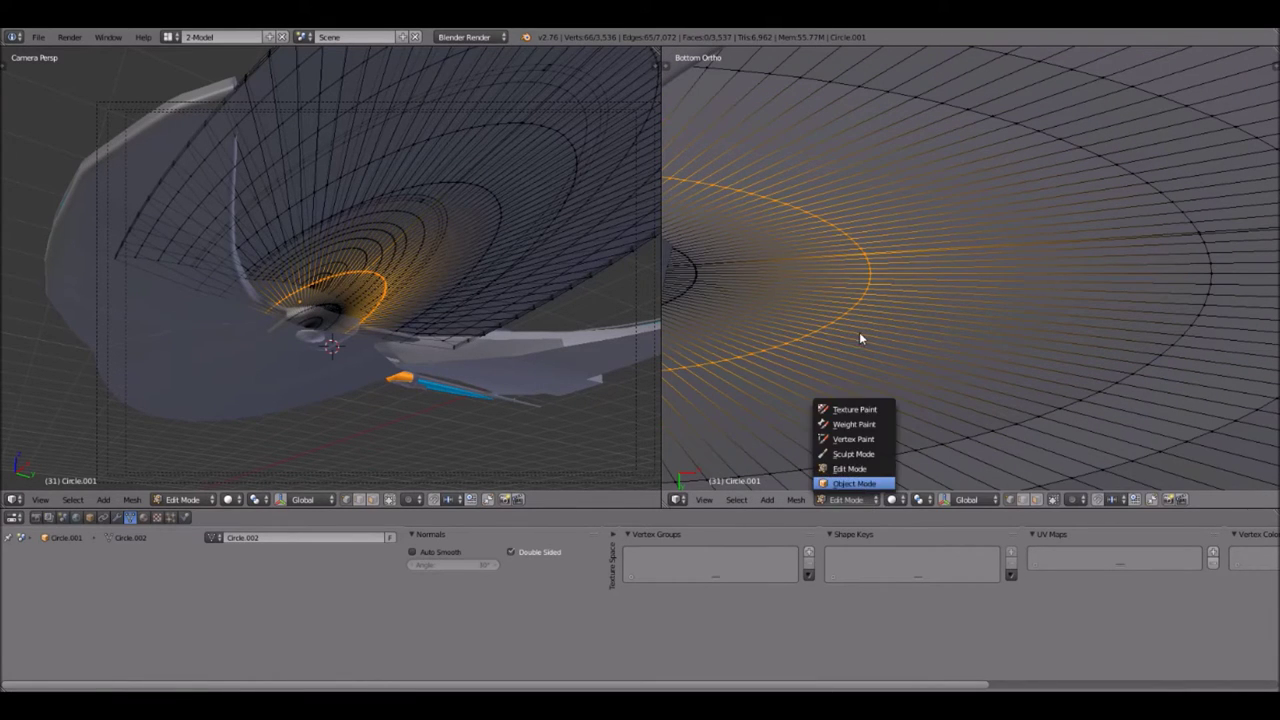
scroll(823, 314, down, 2)
shift+middle_drag(823, 314, 1016, 316)
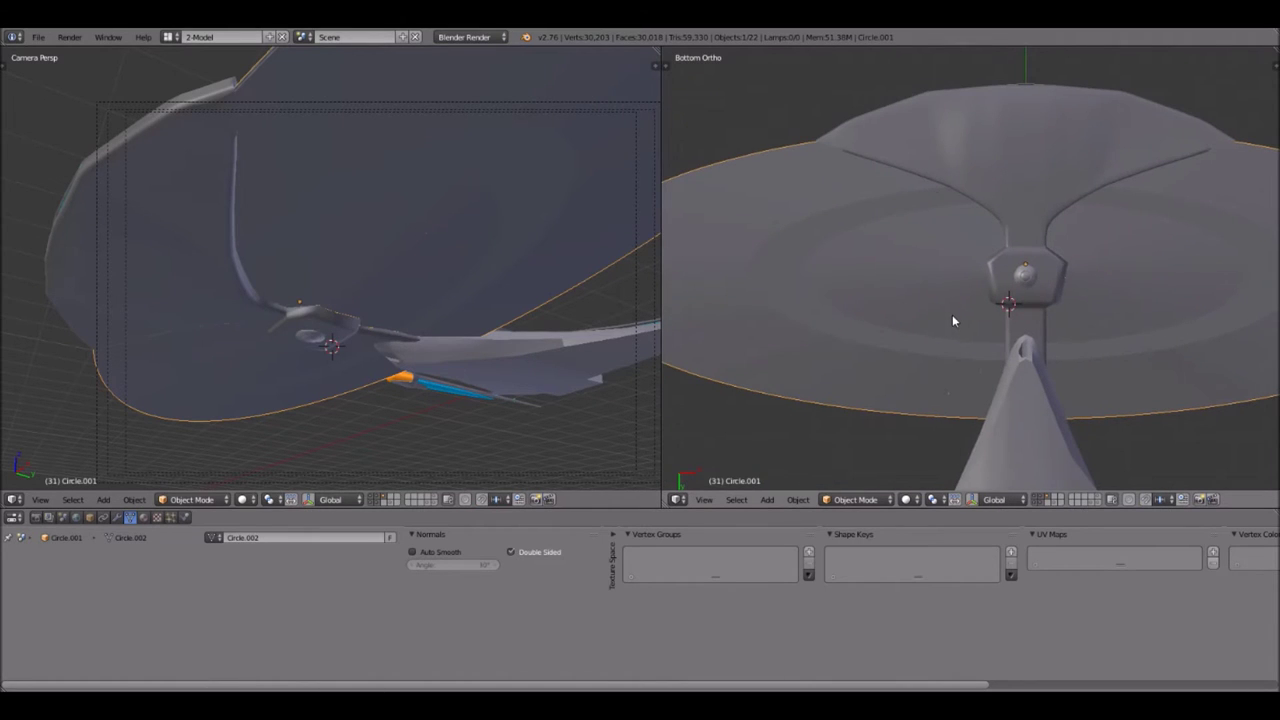
middle_drag(929, 320, 783, 437)
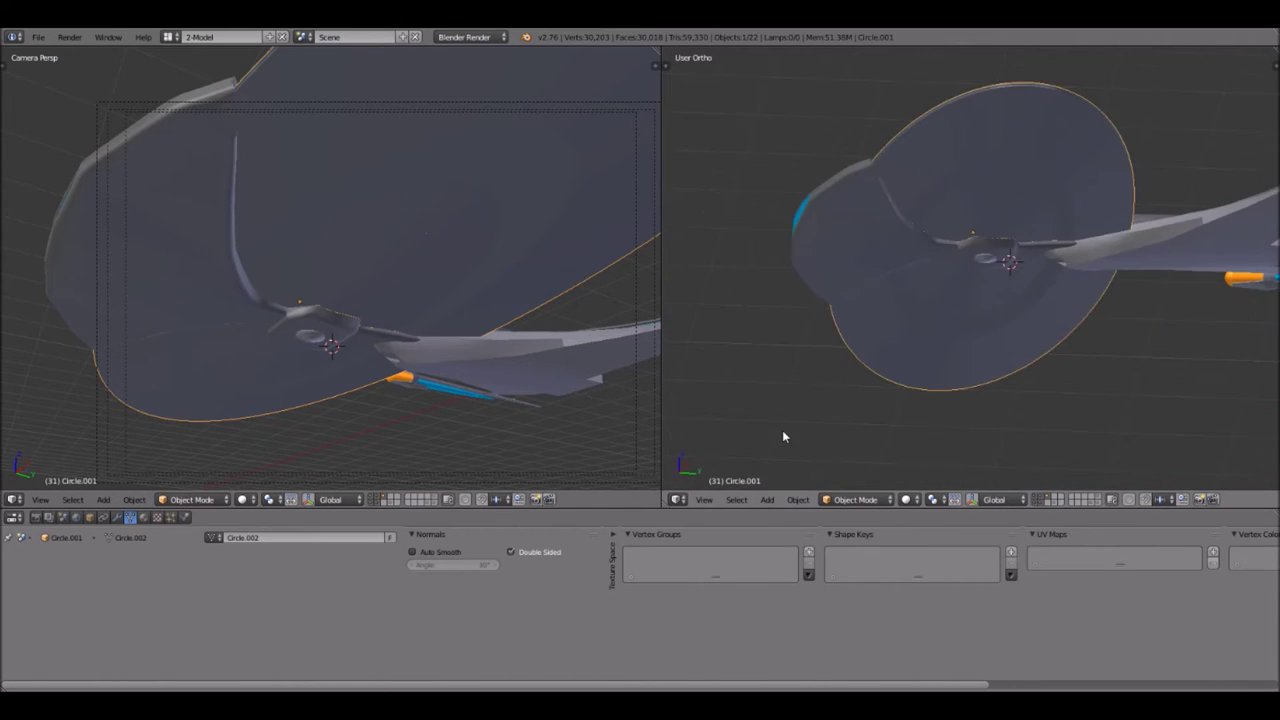
scroll(899, 250, up, 5)
shift+middle_drag(991, 220, 931, 340)
scroll(922, 284, up, 1)
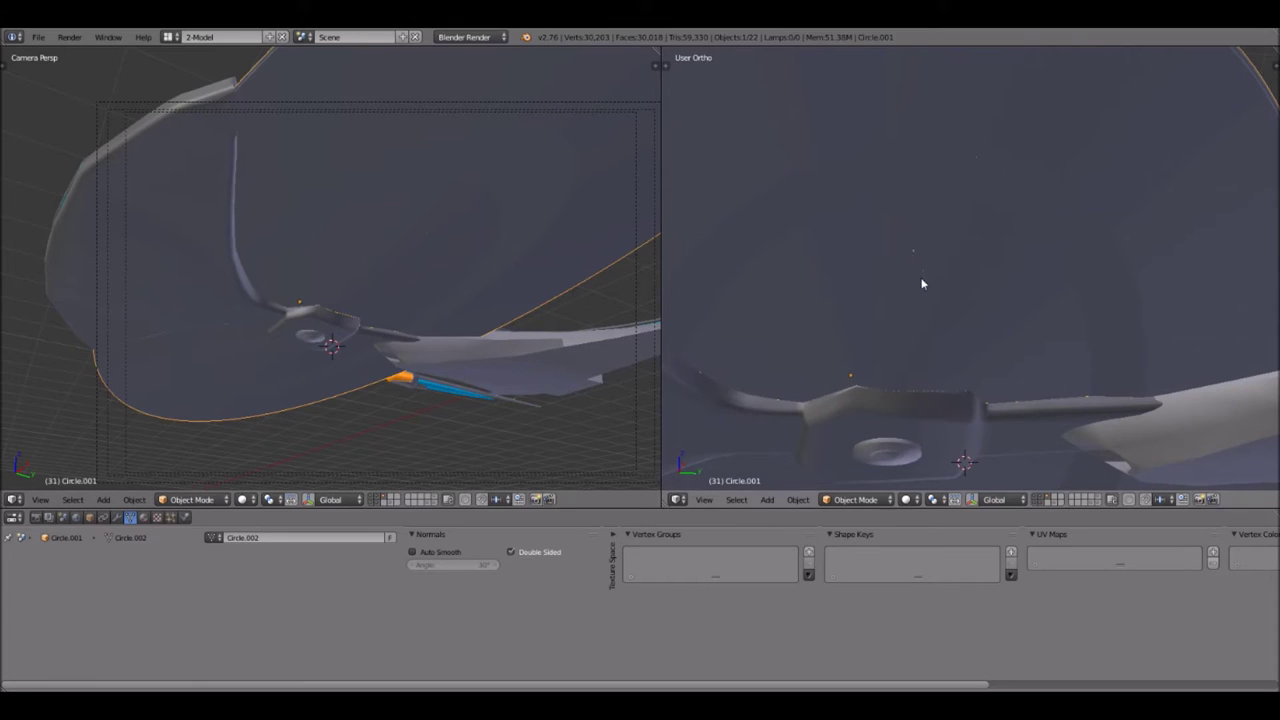
scroll(903, 257, up, 1)
right_click(736, 483)
- Move the person-scale box close beside the hexagonal plate in the bottom orthographic view
click(704, 499)
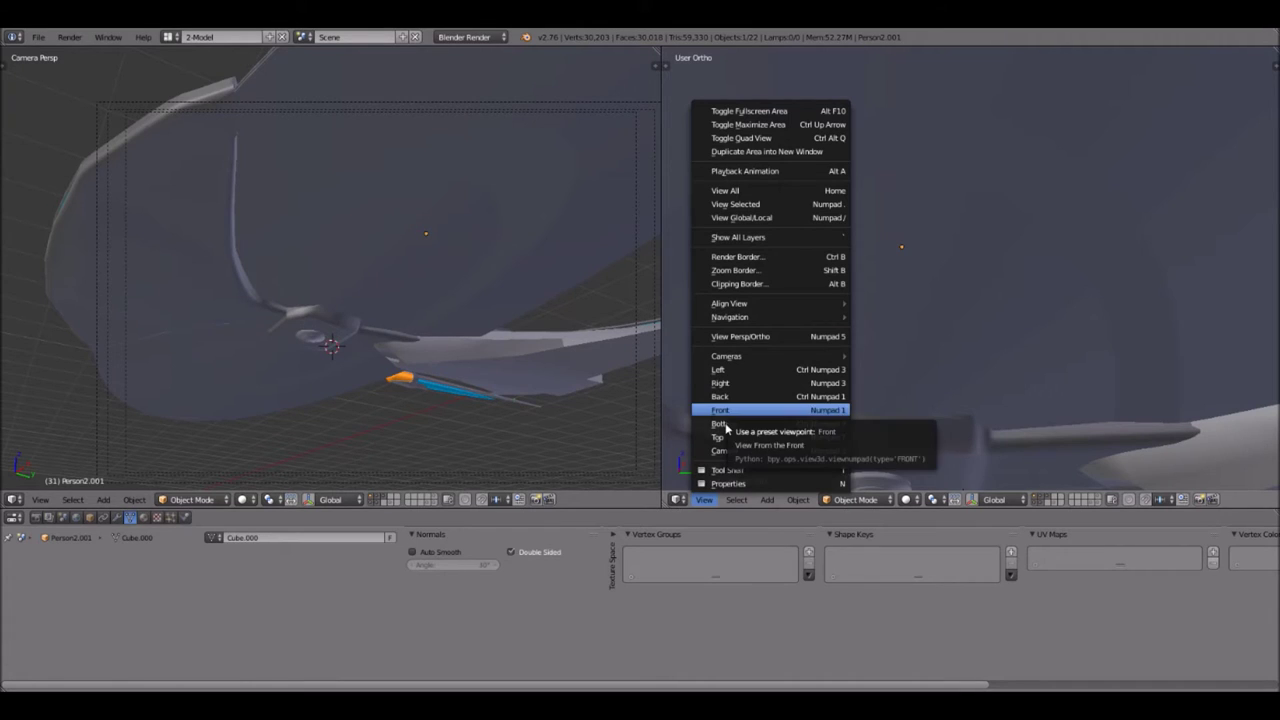
click(726, 424)
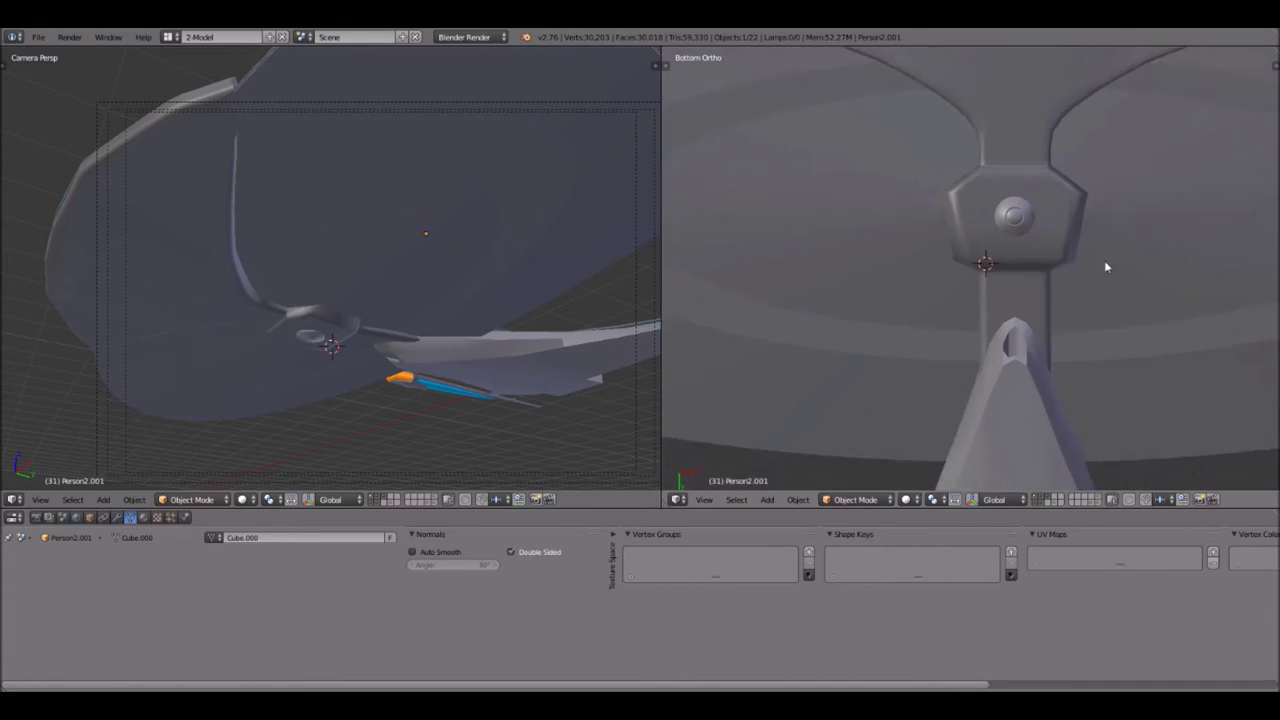
key(g)
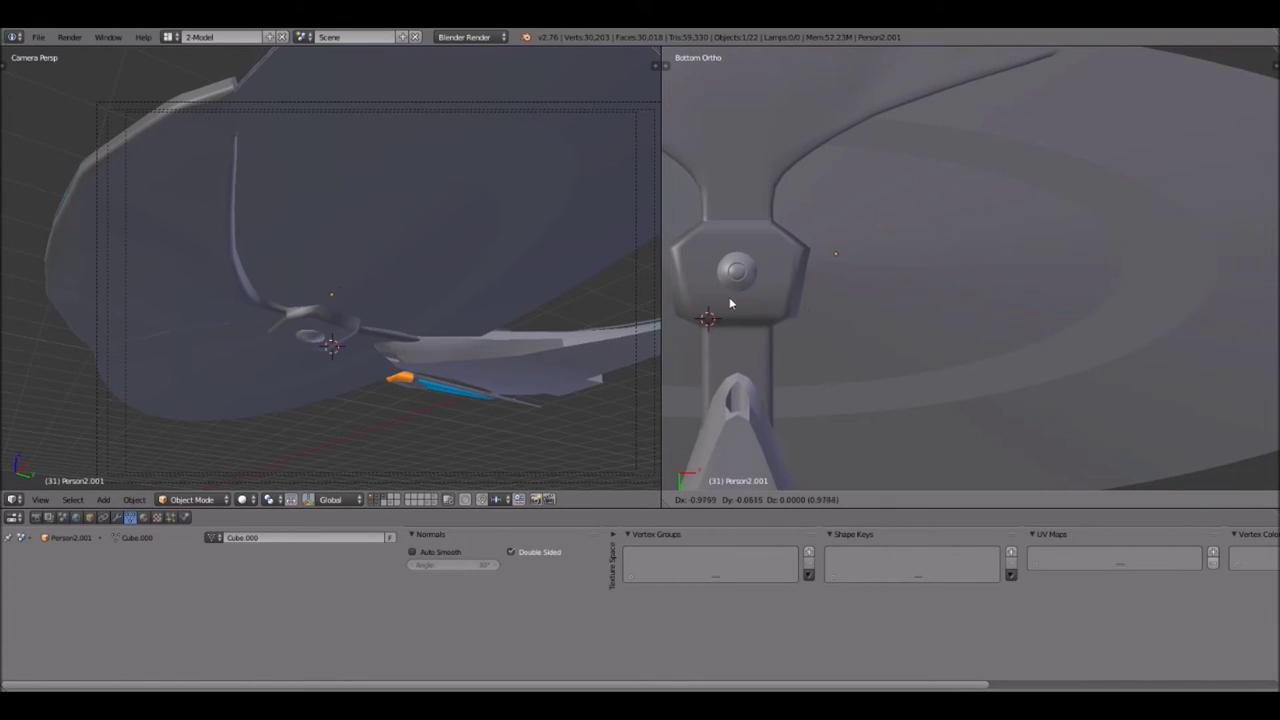
click(747, 304)
scroll(818, 301, up, 1)
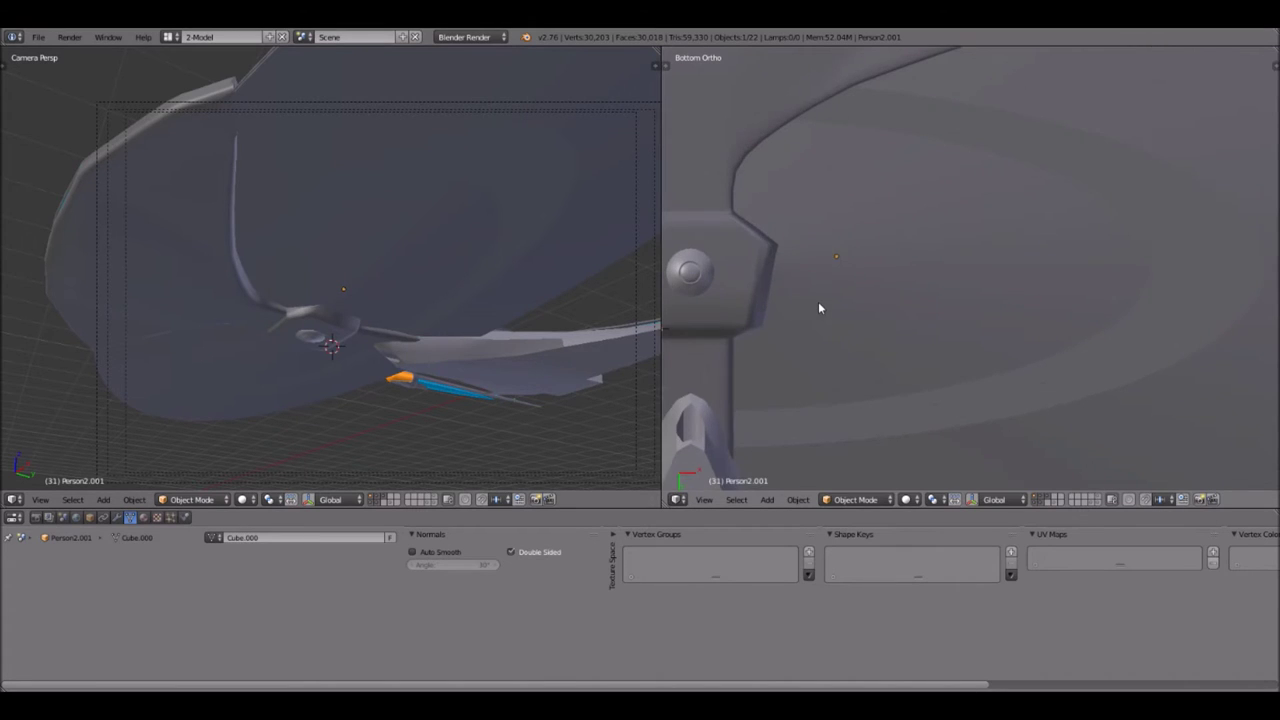
scroll(818, 301, up, 3)
scroll(1002, 320, down, 3)
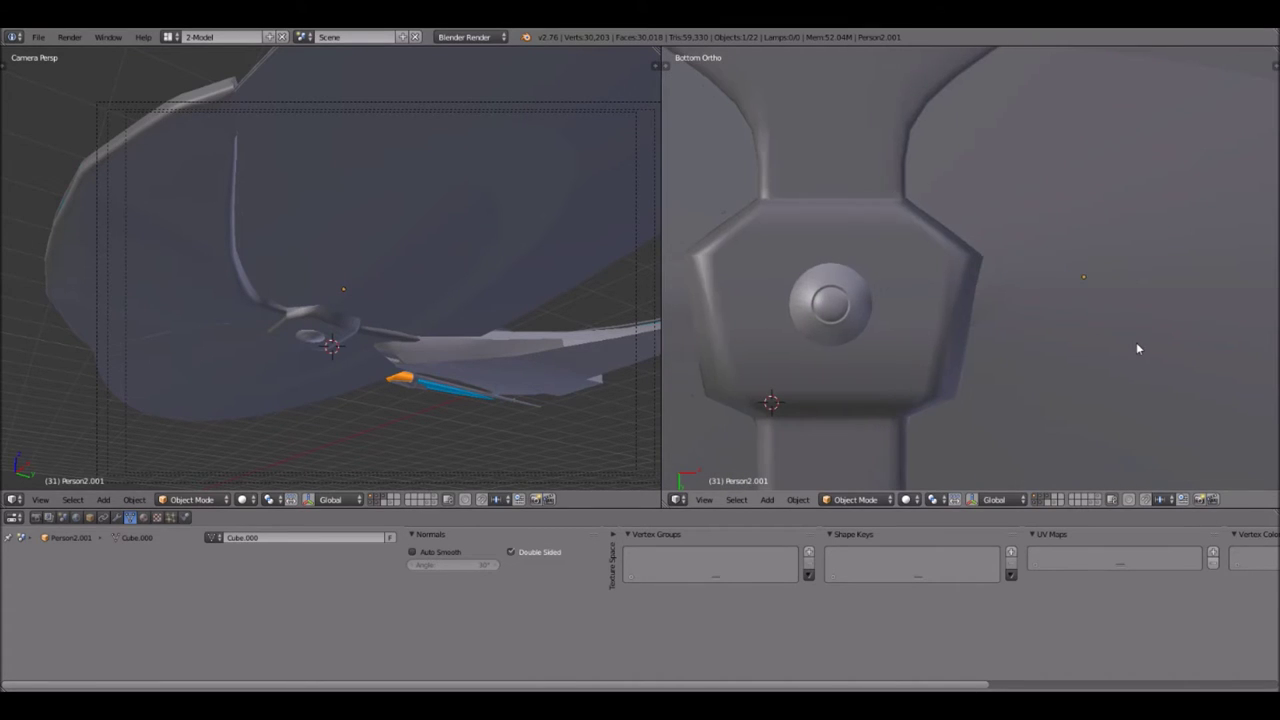
key(g)
click(1132, 378)
- Fine-tune the person-scale box's position against the saucer's underside from an angled close-up view
middle_drag(1128, 383, 1023, 481)
scroll(1063, 357, down, 5)
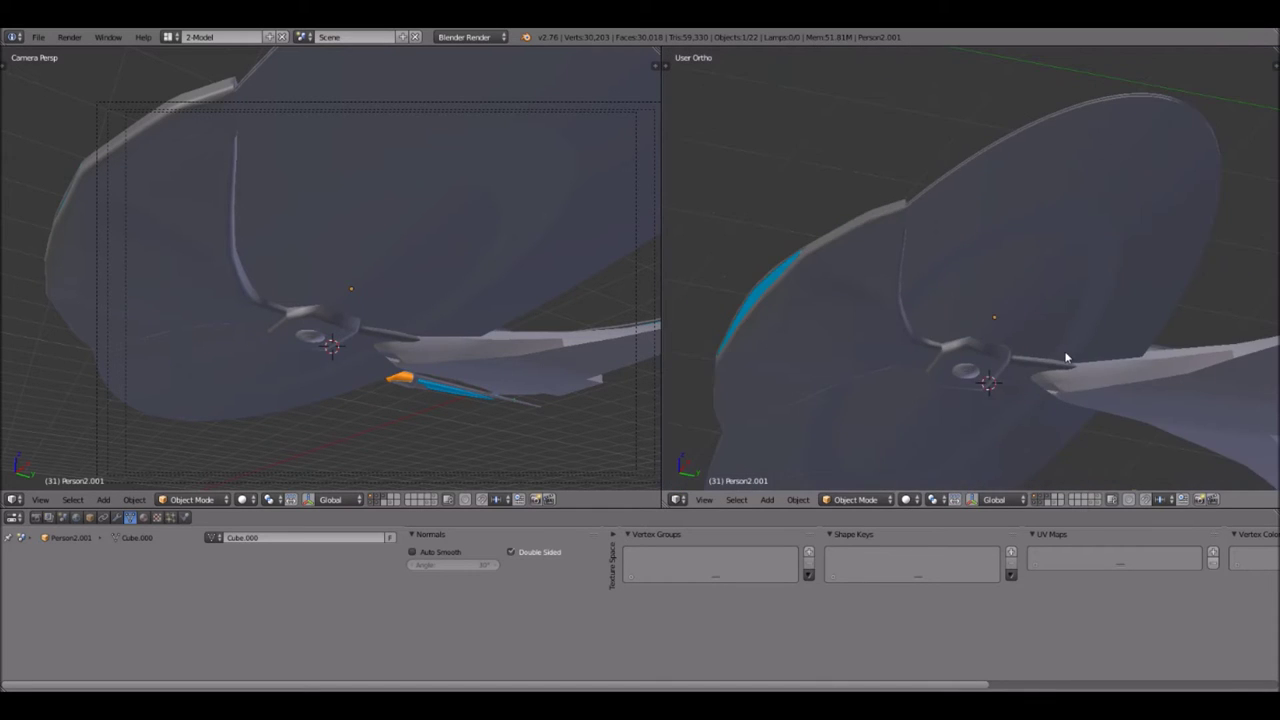
scroll(1070, 336, down, 4)
mouse_move(1070, 336)
middle_down()
mouse_move(1063, 370)
mouse_move(1065, 313)
middle_up()
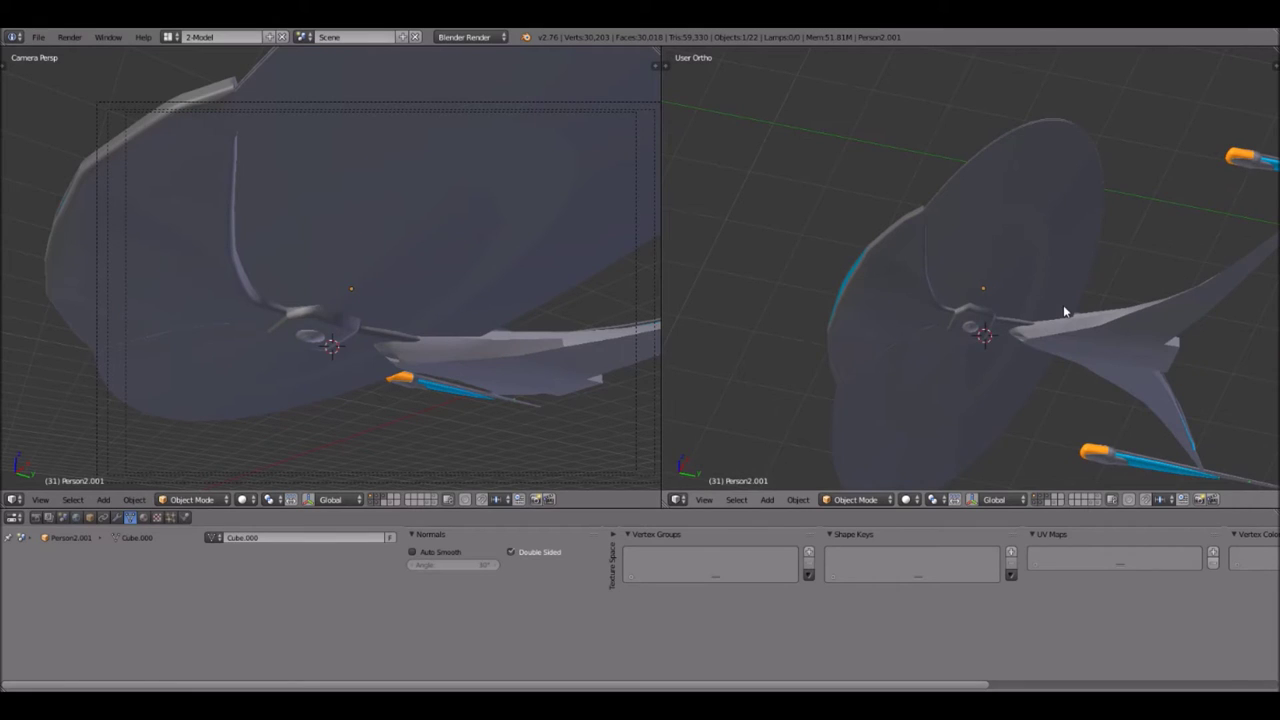
scroll(1063, 305, up, 6)
middle_drag(1035, 335, 1205, 423)
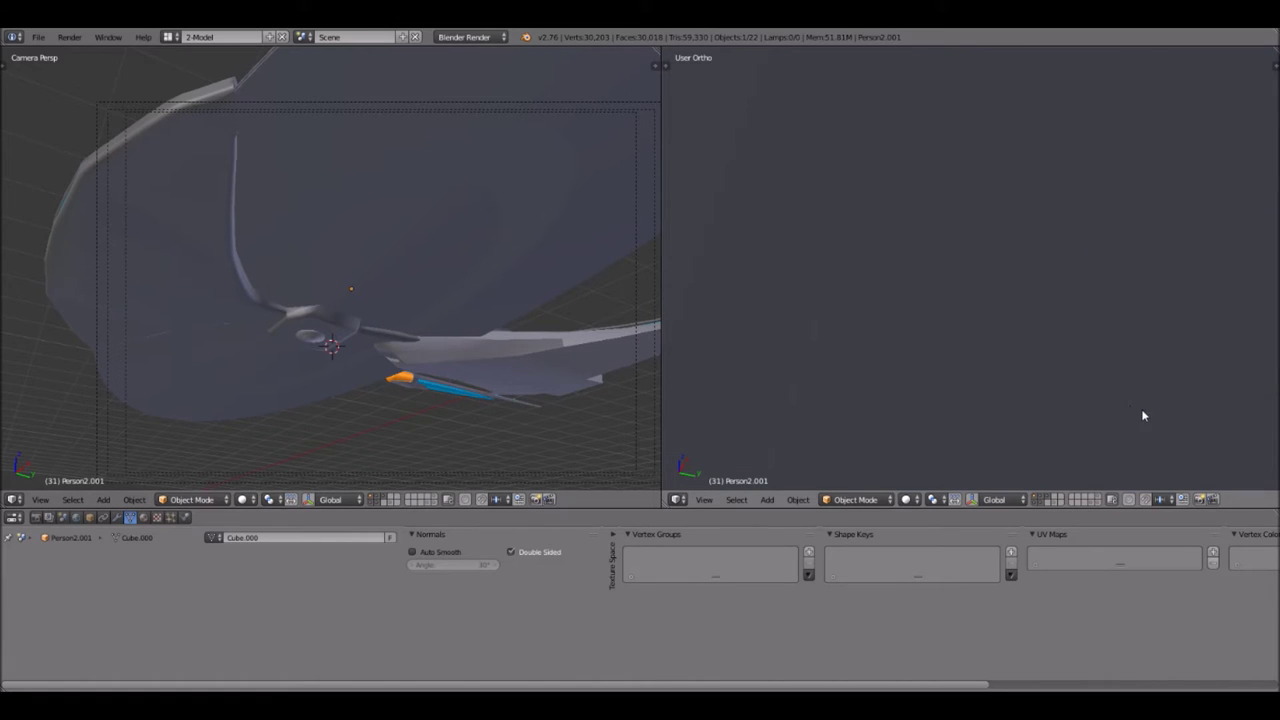
middle_drag(962, 329, 1107, 370)
key(g)
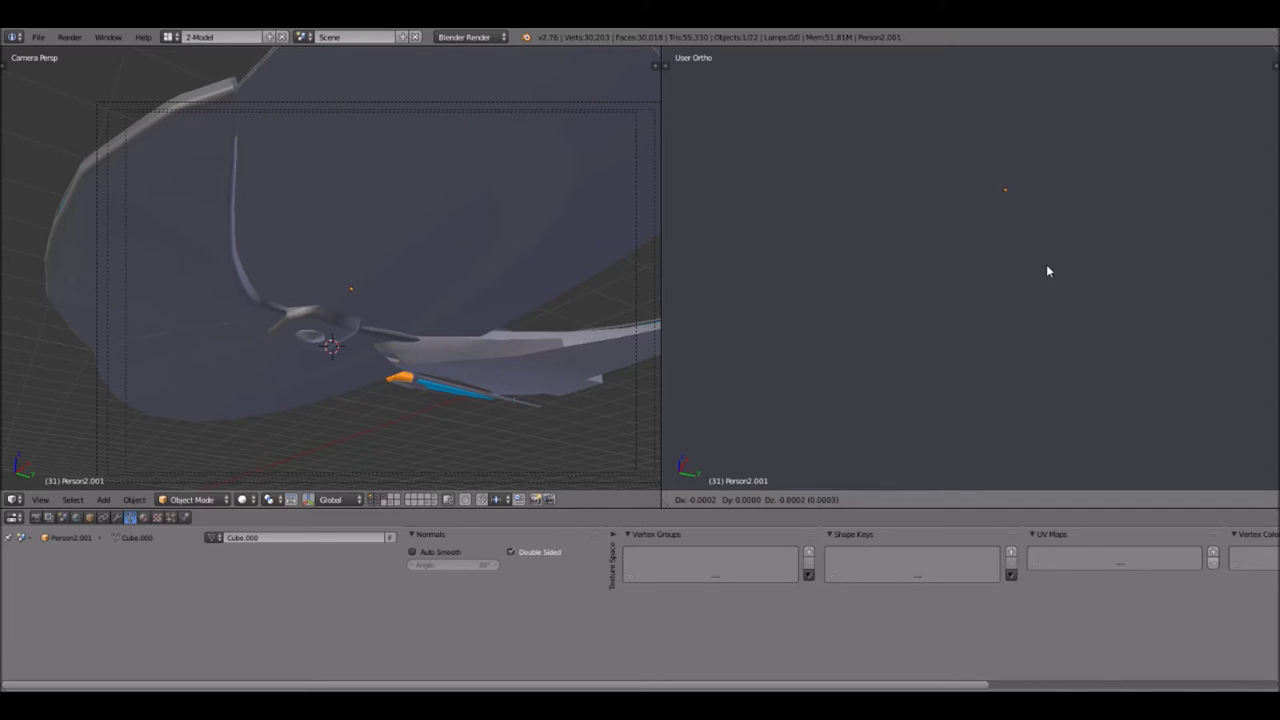
click(1066, 170)
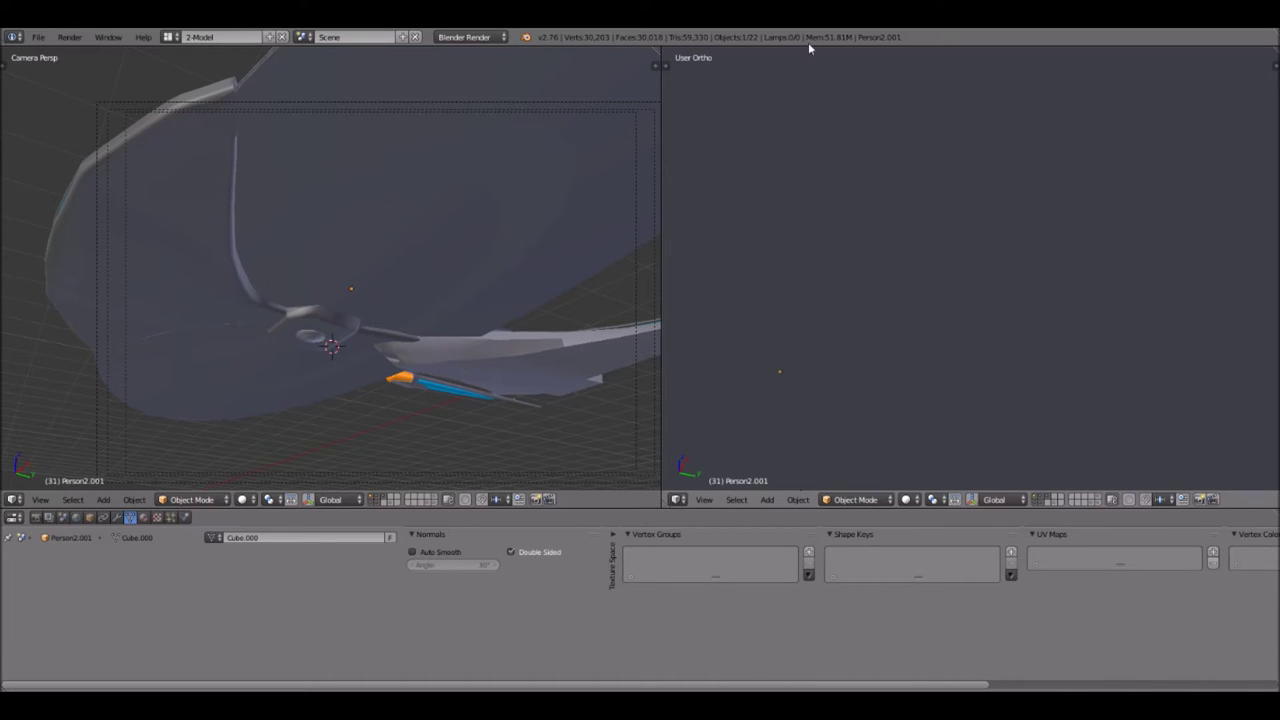
middle_drag(971, 192, 1003, 184)
scroll(872, 211, up, 2)
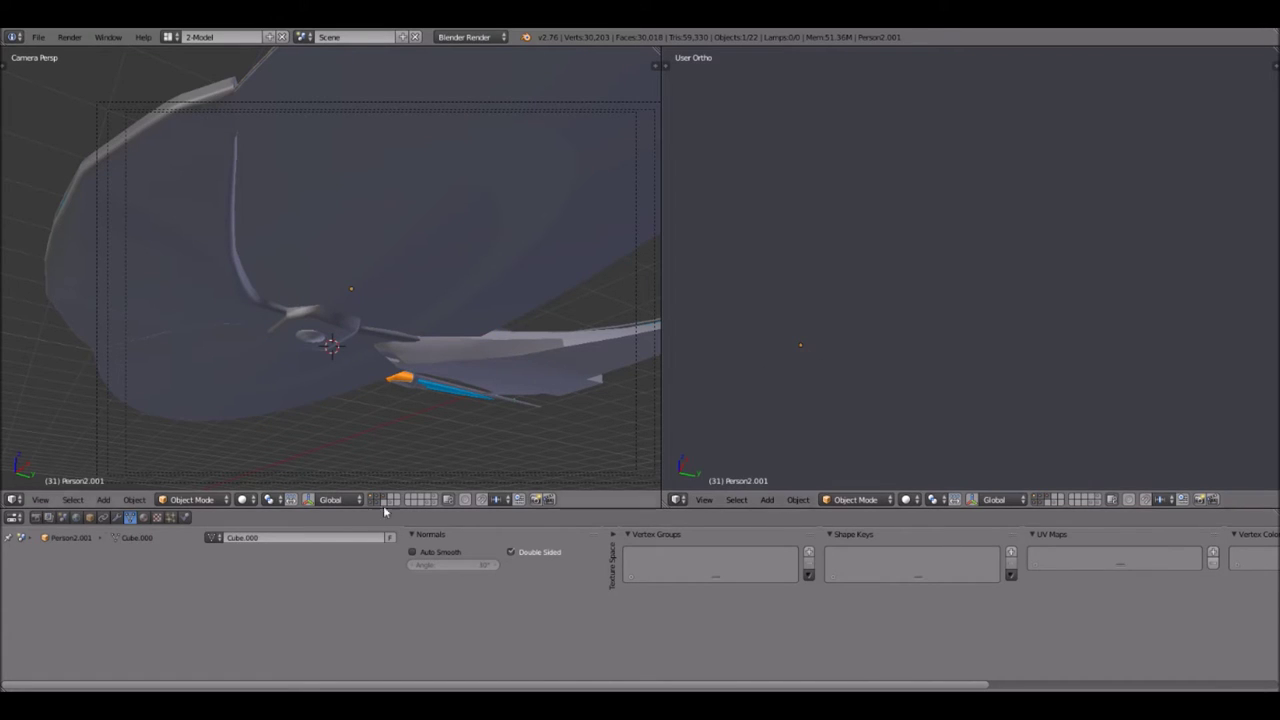
- Assign the existing Lights On material to the person-scale box
click(77, 518)
click(90, 518)
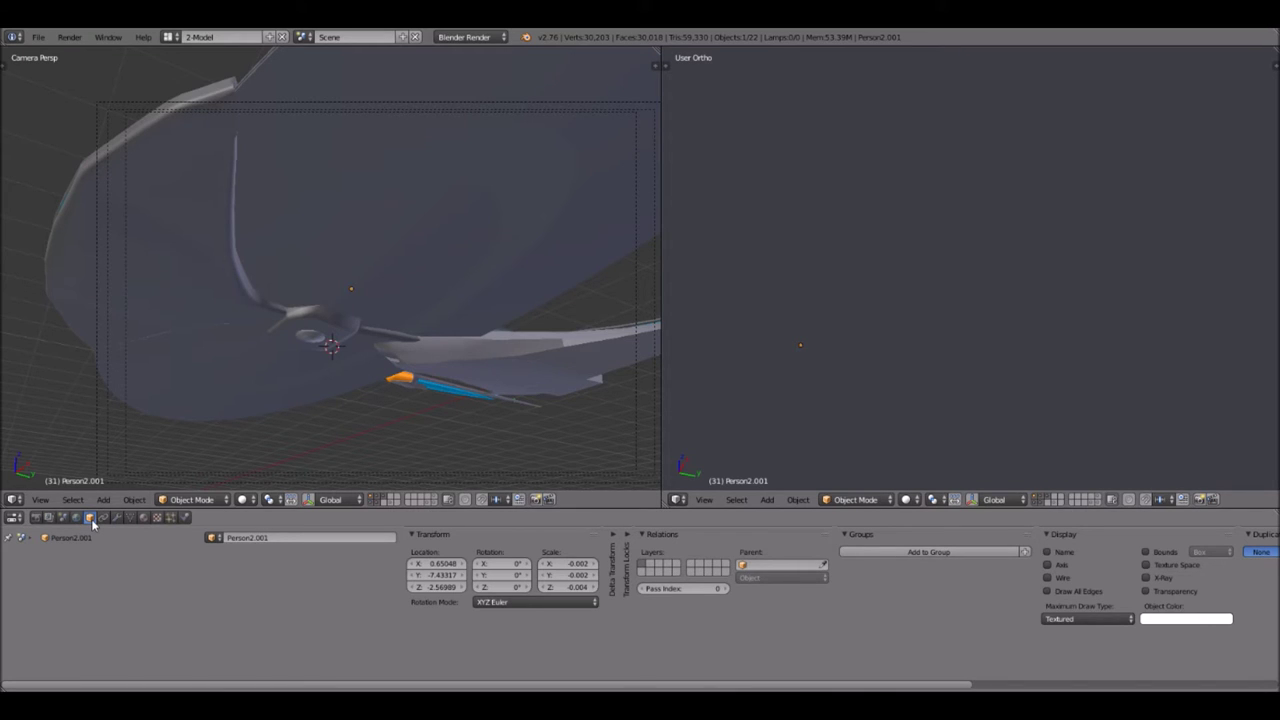
click(145, 518)
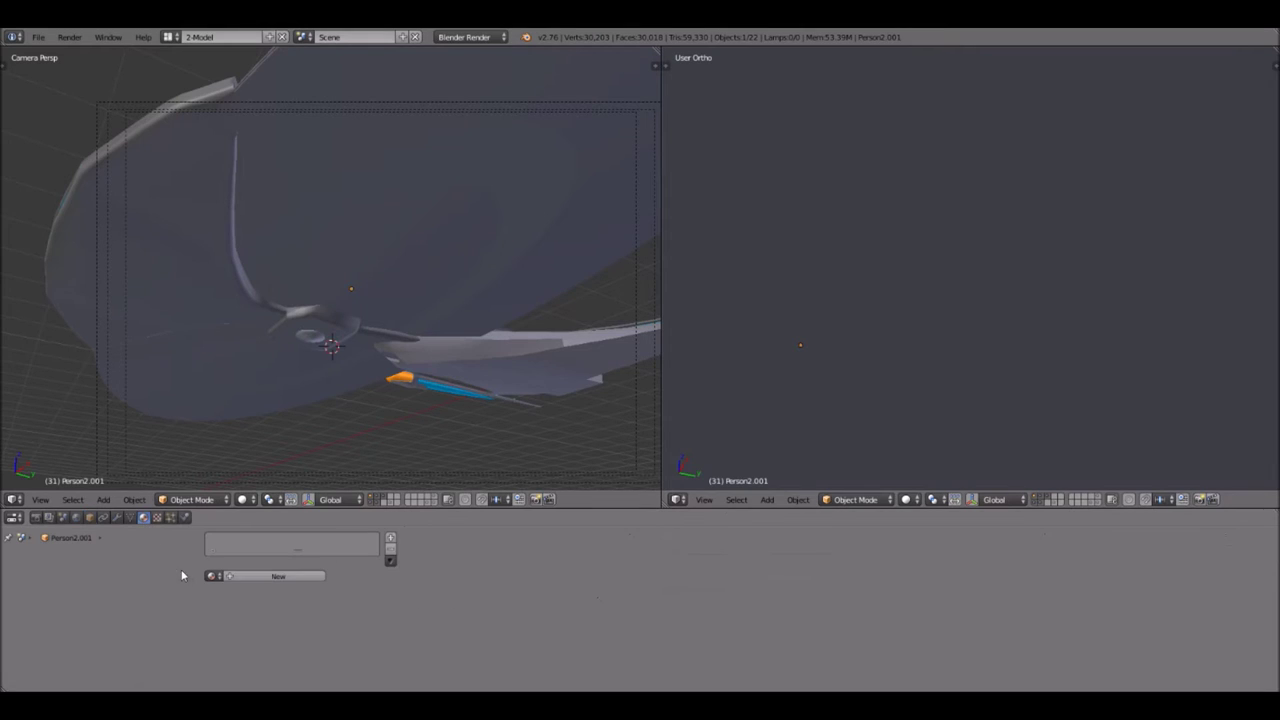
click(220, 577)
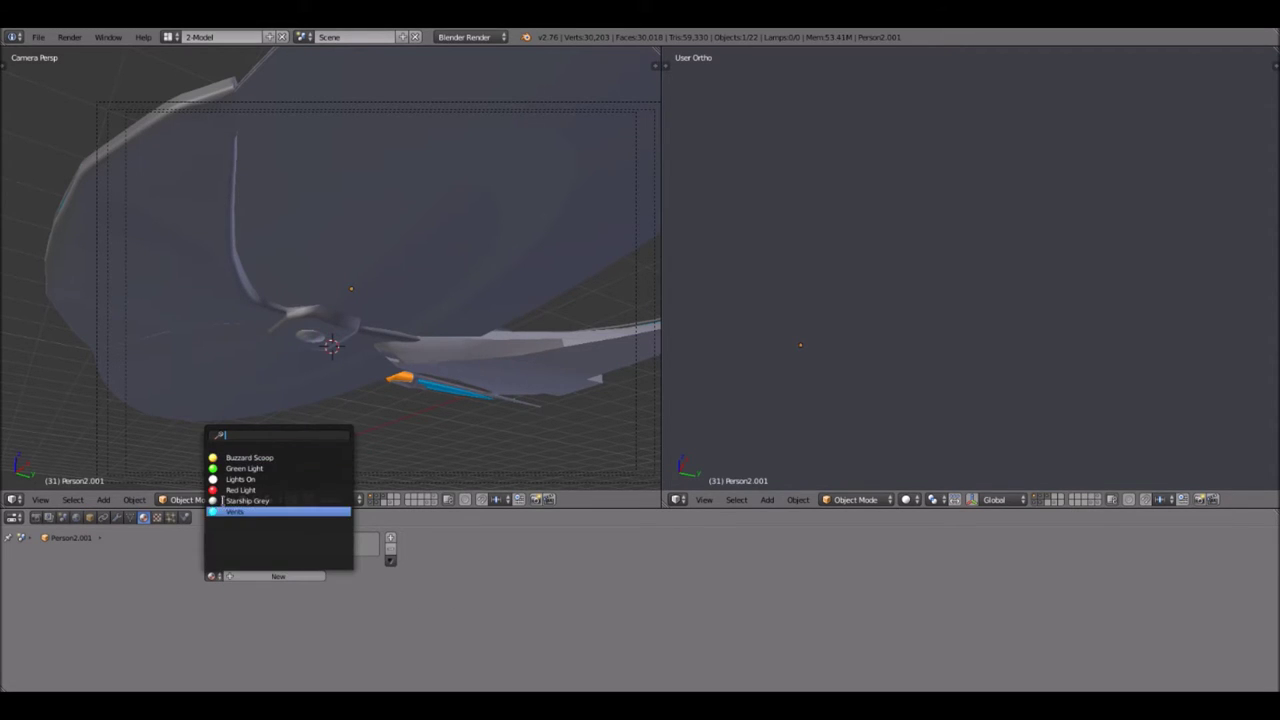
click(240, 480)
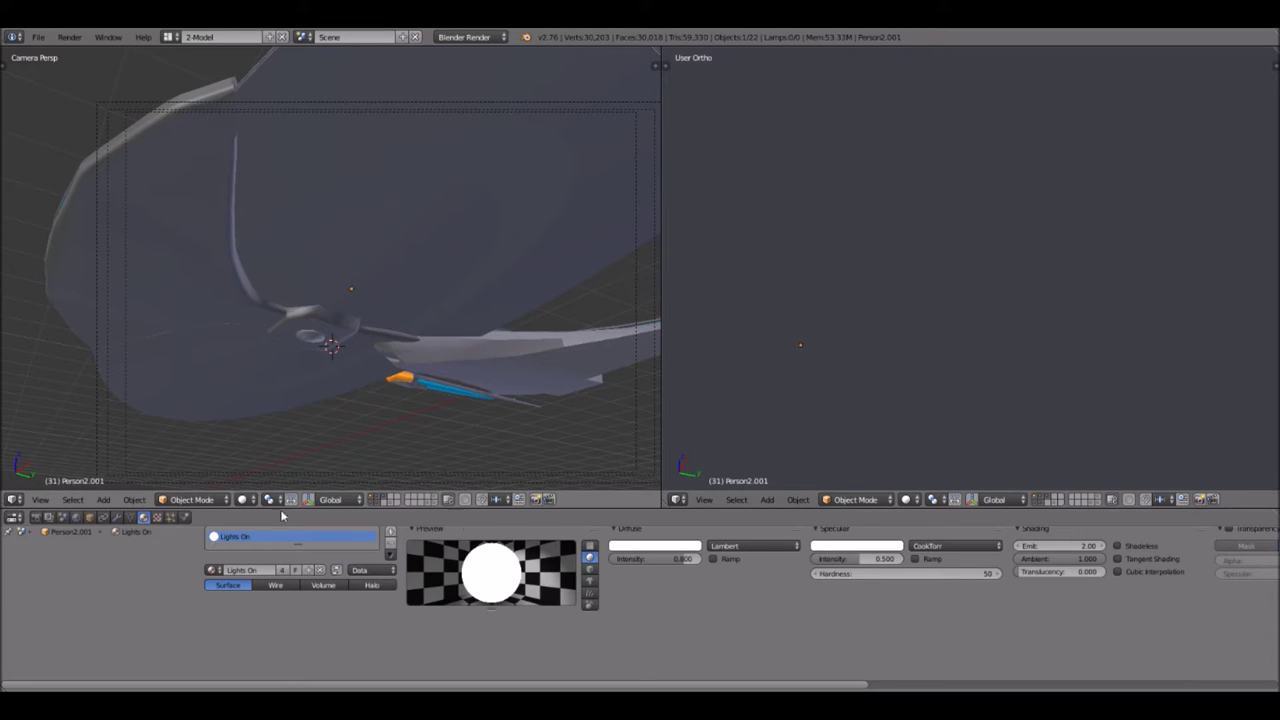
key(g)
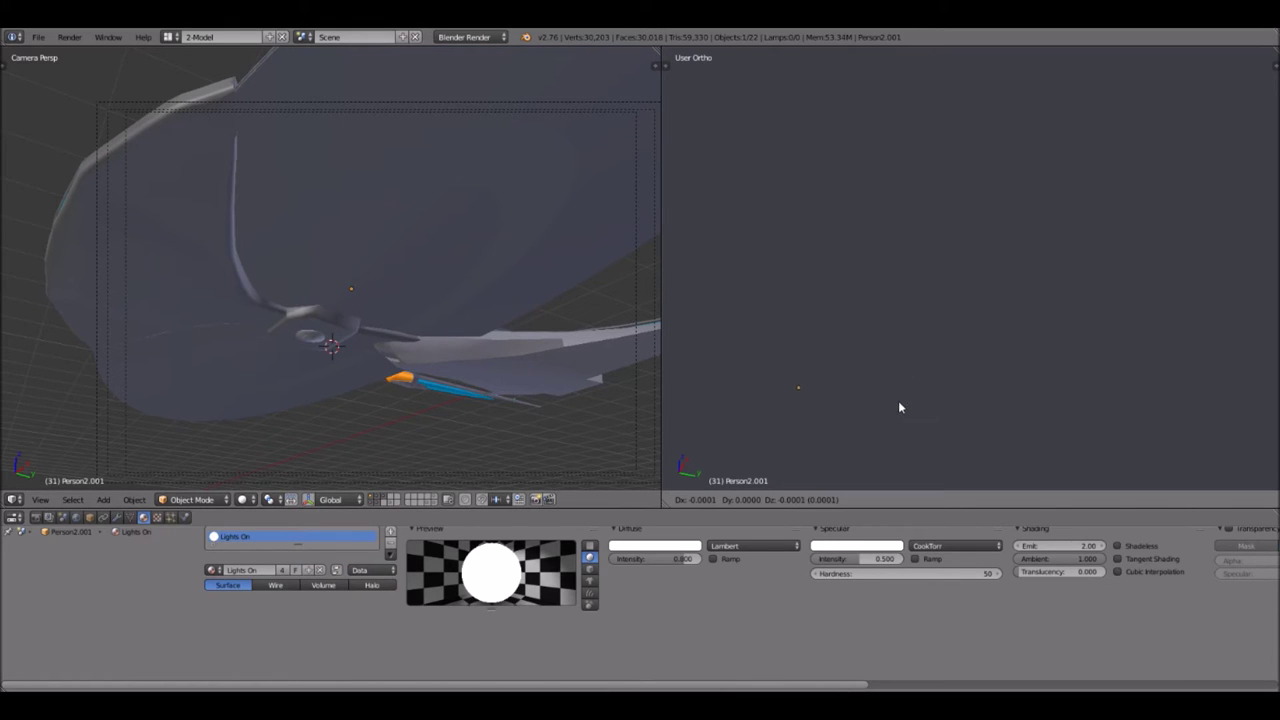
right_click(899, 401)
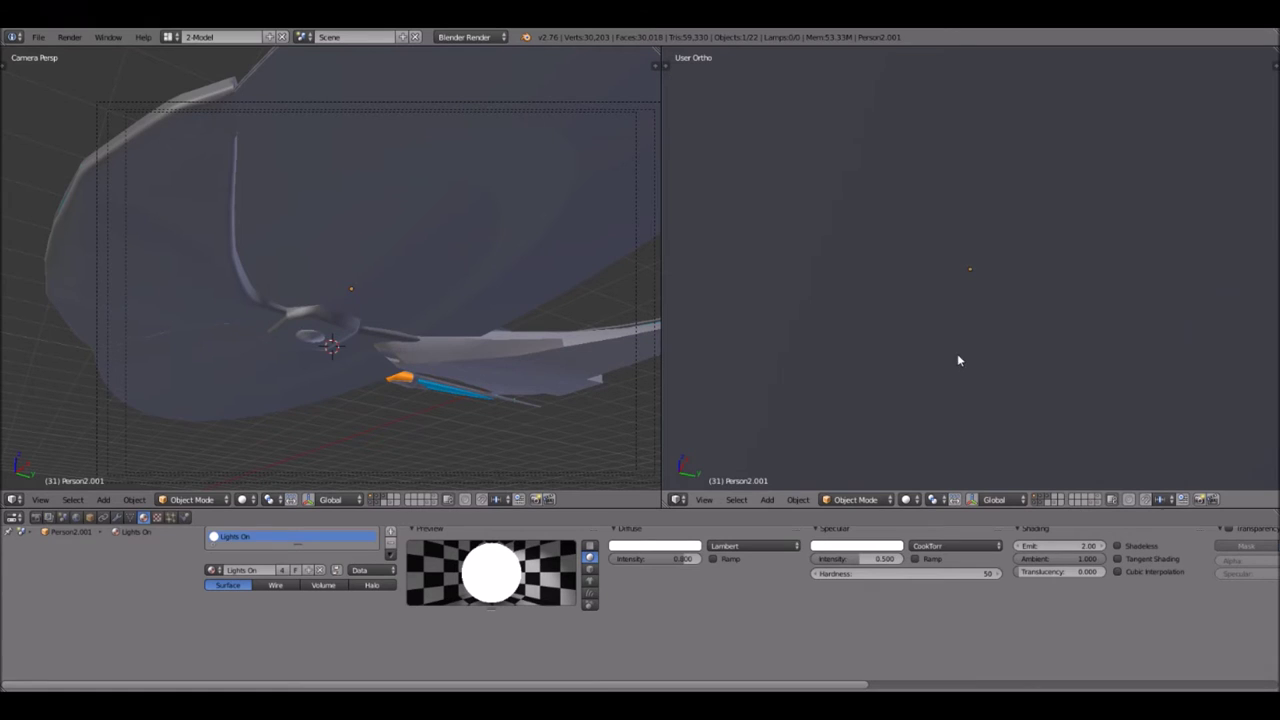
scroll(1029, 333, down, 5)
middle_drag(1049, 305, 937, 265)
key(g)
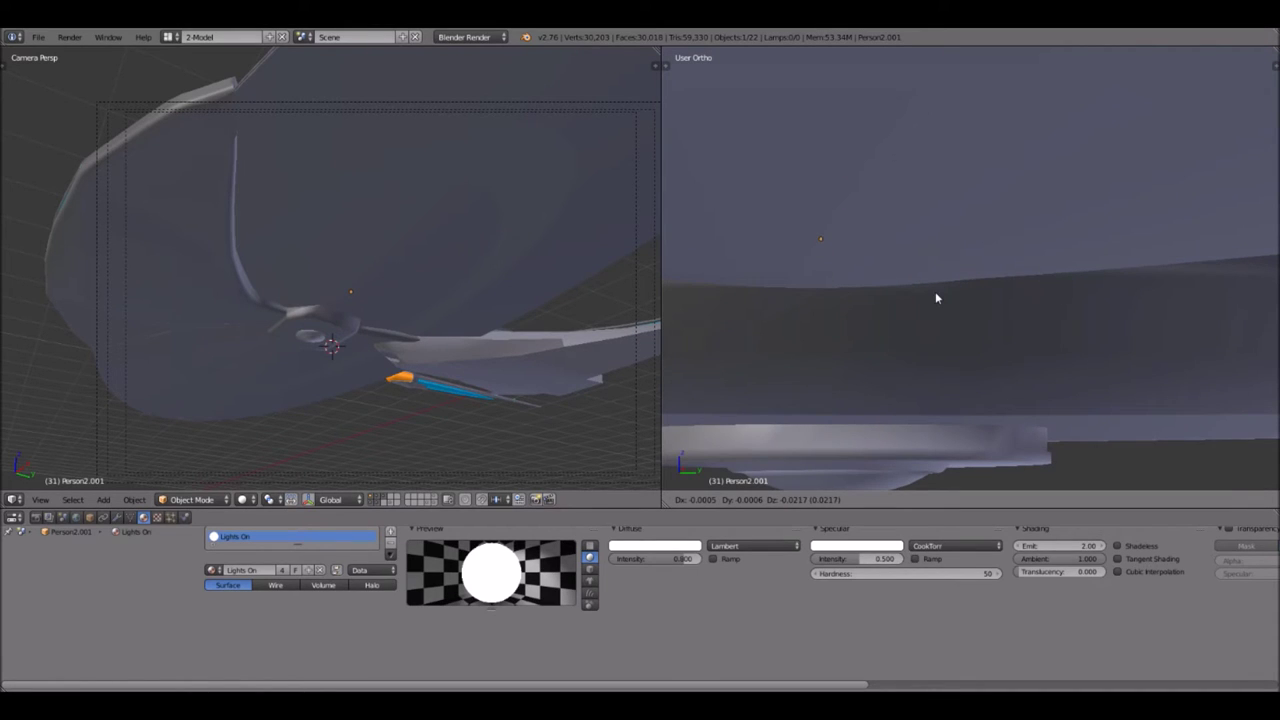
click(710, 487)
- Lower the person-scale box about 0.03 along the global Z axis beside the underside plate in the right orthographic view
click(704, 499)
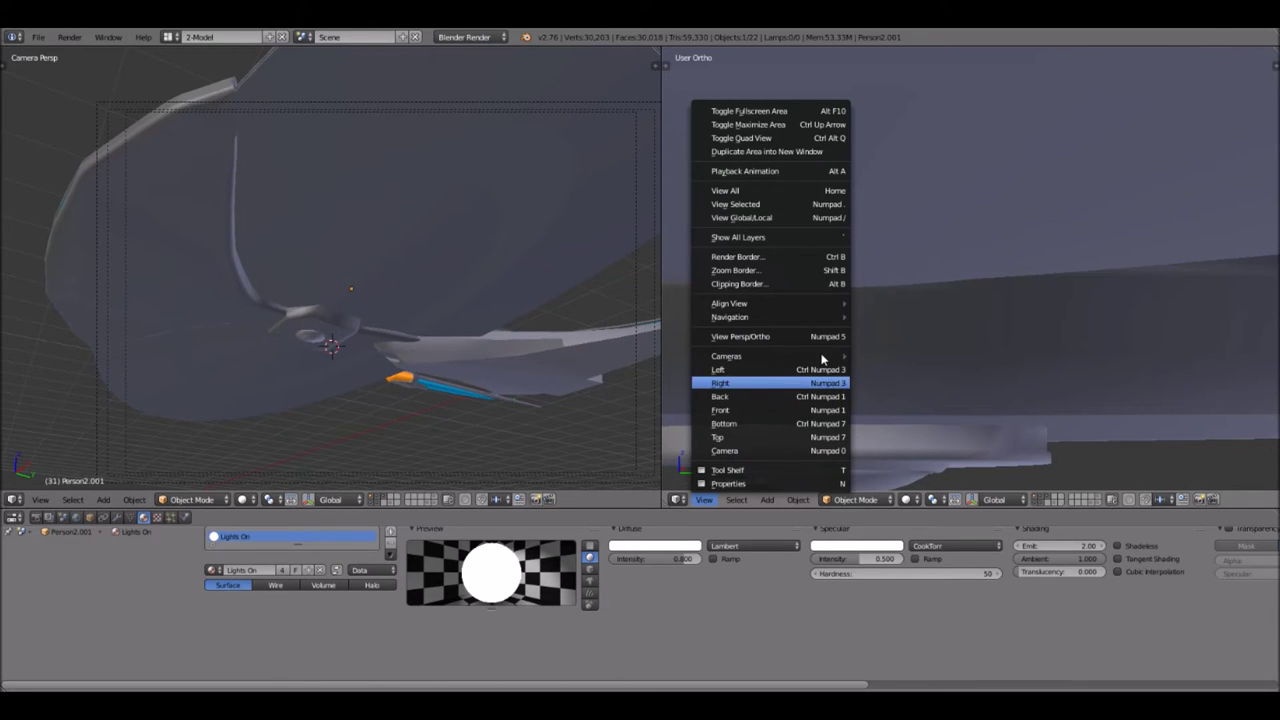
click(778, 383)
key(z)
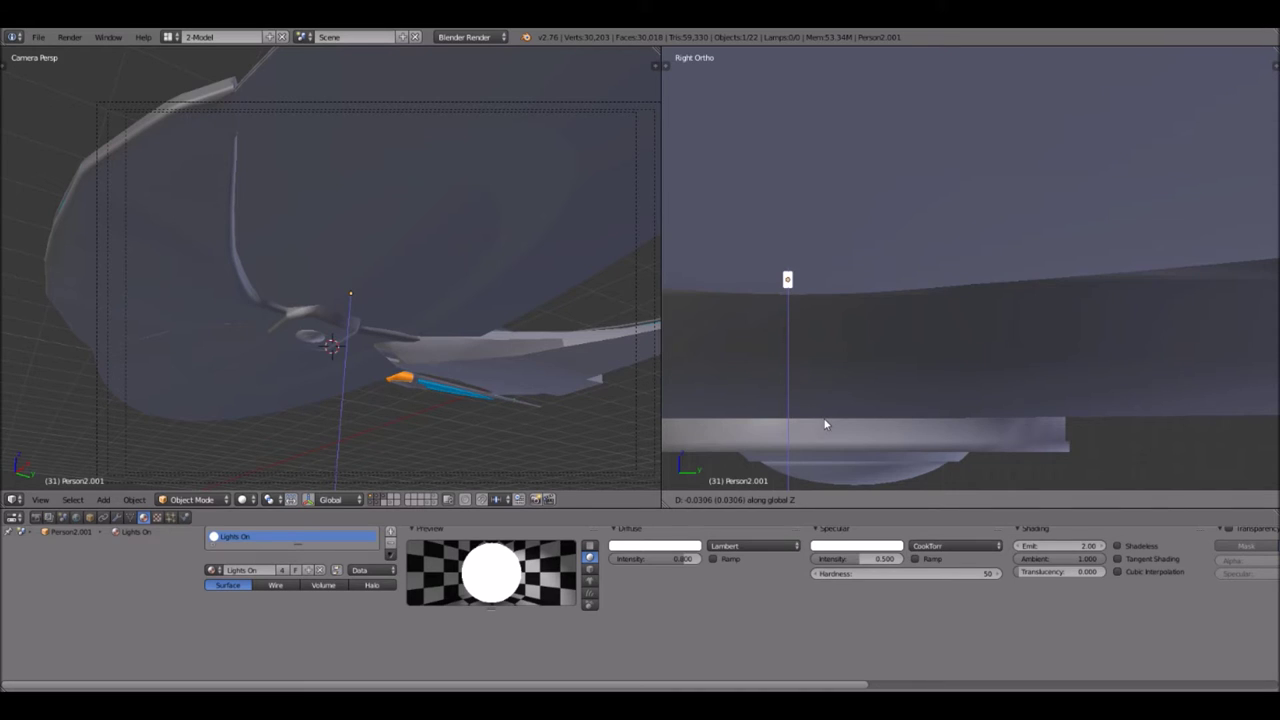
click(825, 425)
scroll(825, 425, down, 8)
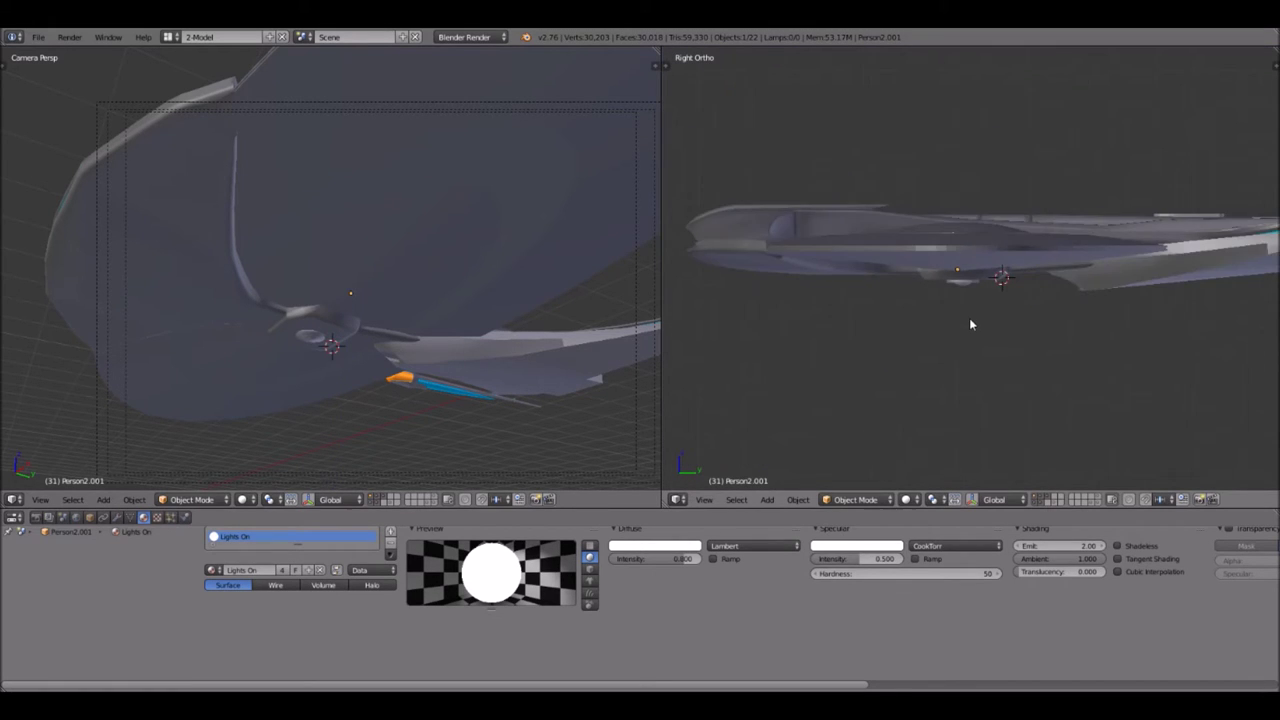
scroll(969, 323, down, 2)
scroll(969, 323, up, 6)
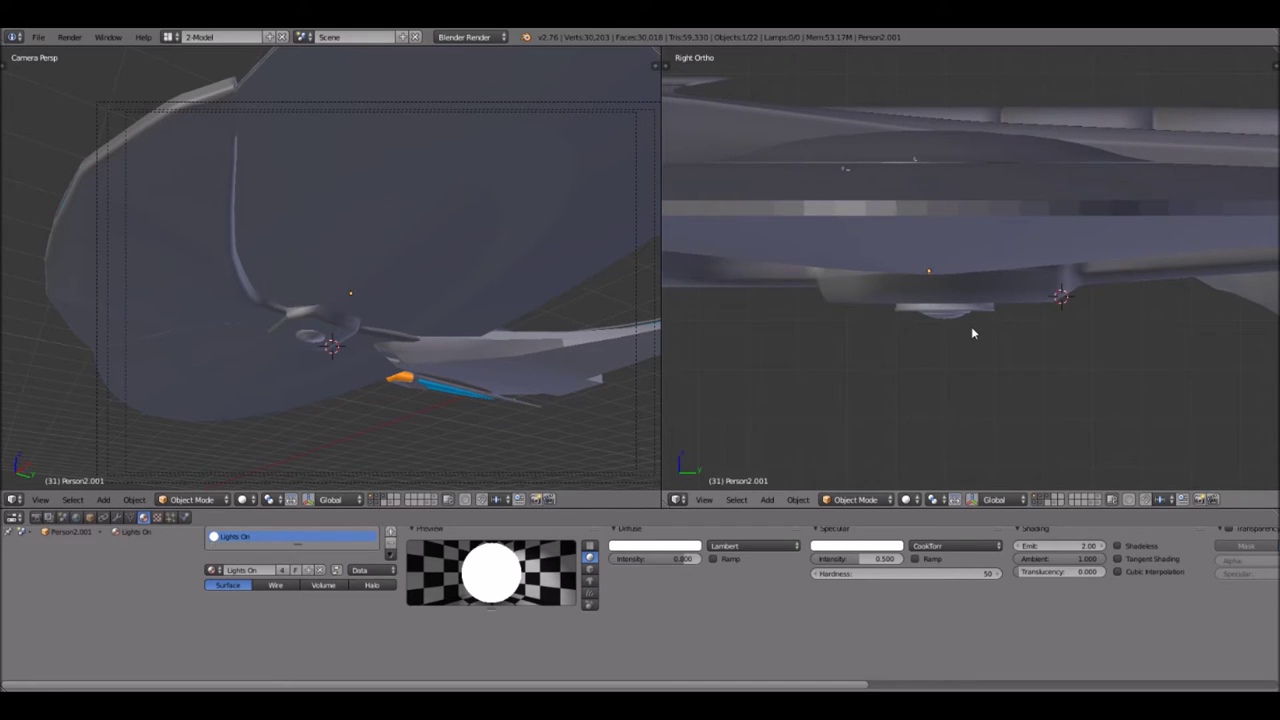
scroll(971, 327, up, 2)
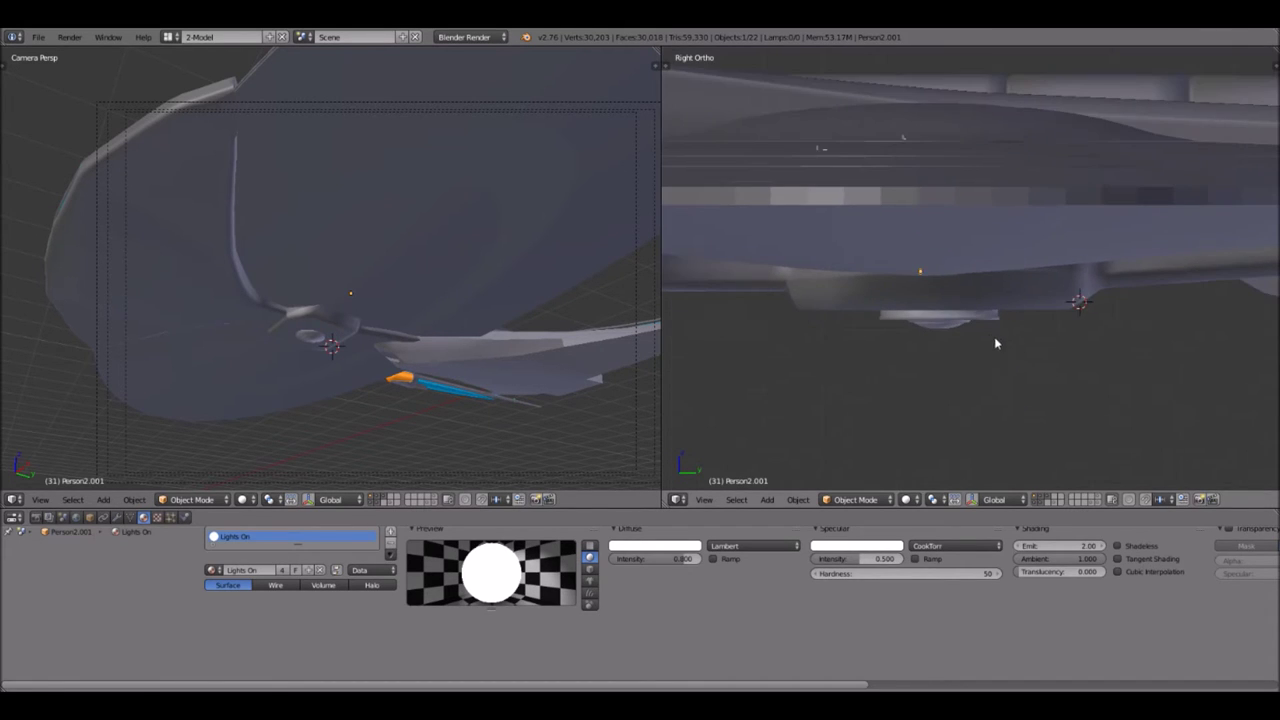
- Examine the person-scale box against the saucer's underside and the whole ship from several angles and distances
shift+middle_drag(1181, 382, 1043, 354)
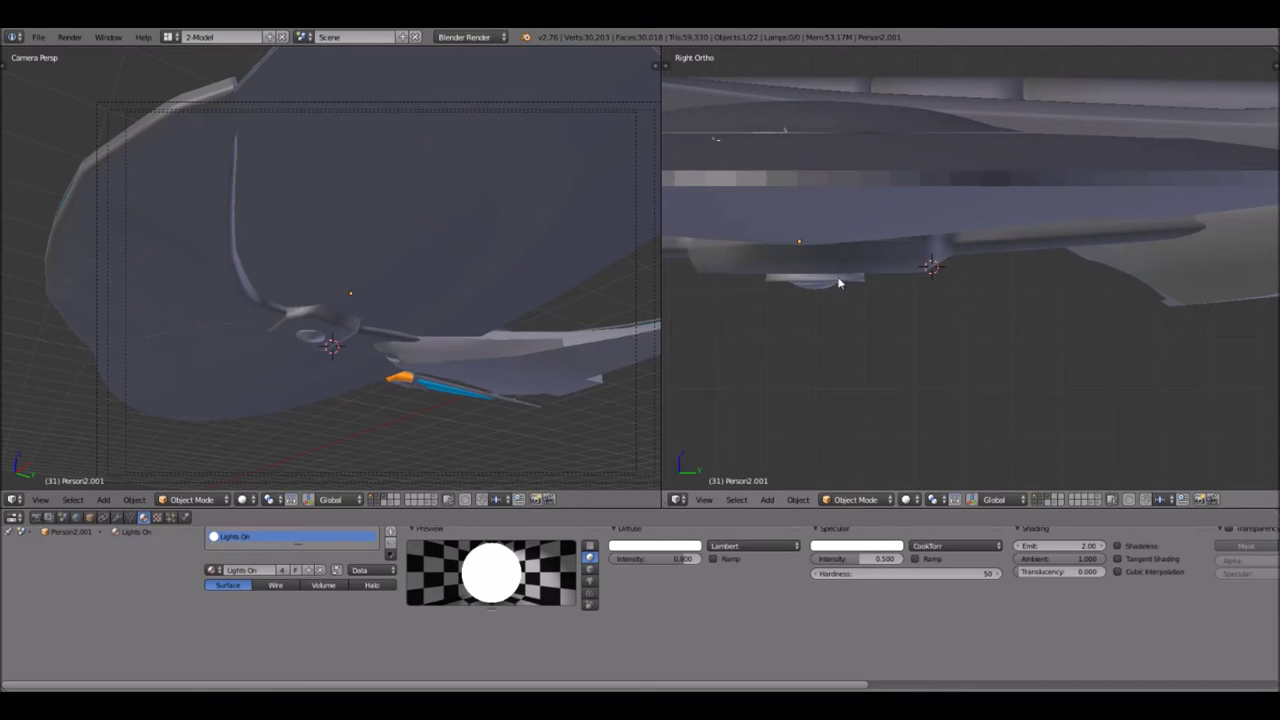
scroll(761, 357, down, 2)
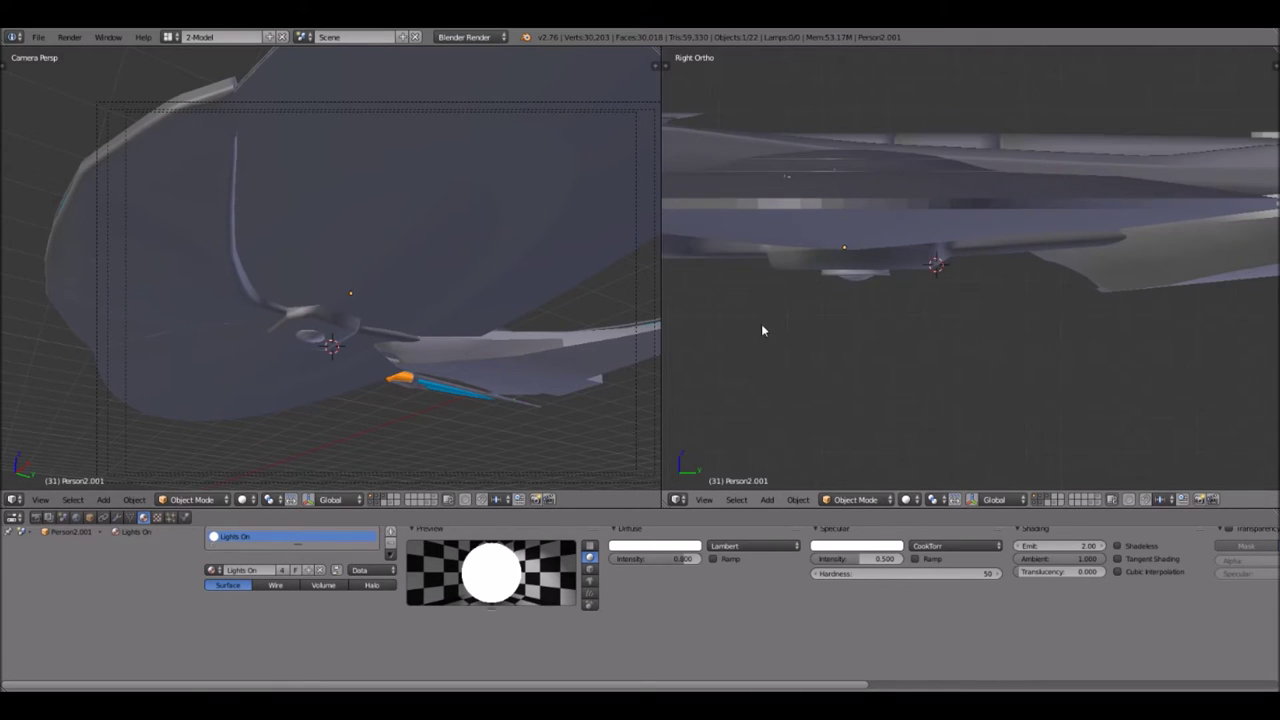
mouse_move(890, 306)
middle_down()
mouse_move(849, 289)
mouse_move(877, 397)
mouse_move(887, 293)
middle_up()
scroll(887, 293, down, 3)
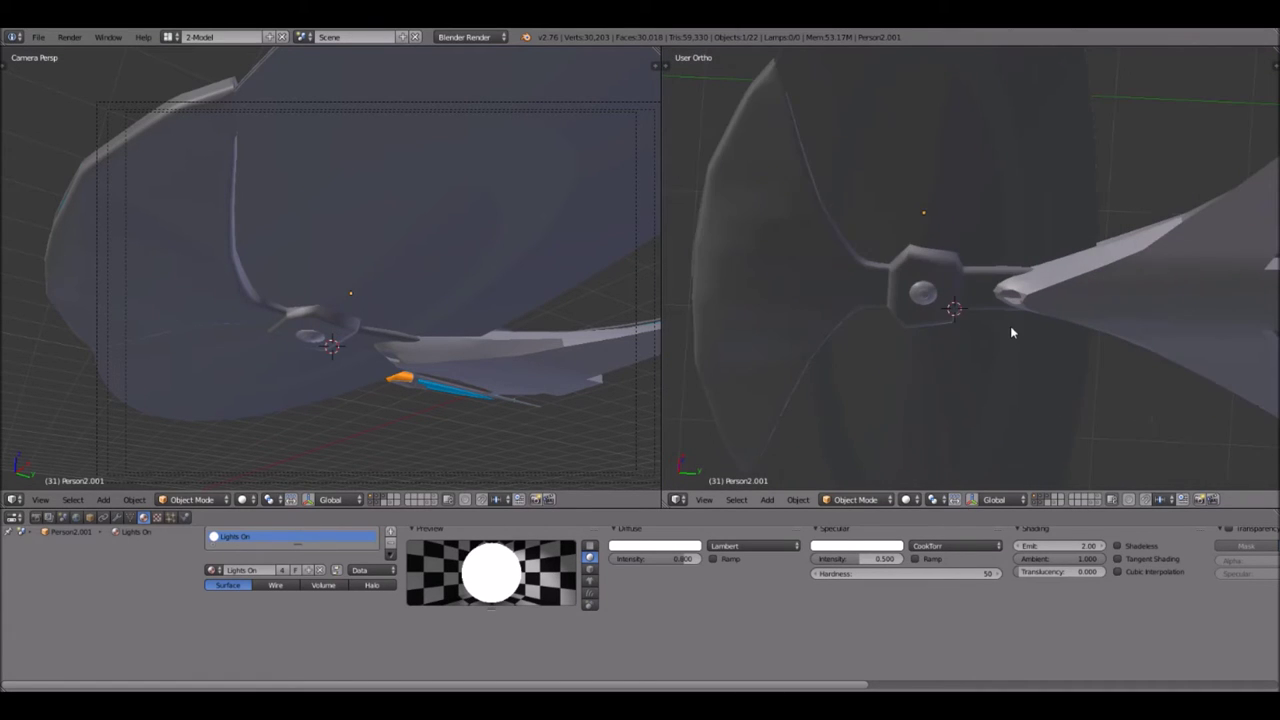
scroll(1010, 326, down, 2)
middle_drag(1010, 334, 996, 296)
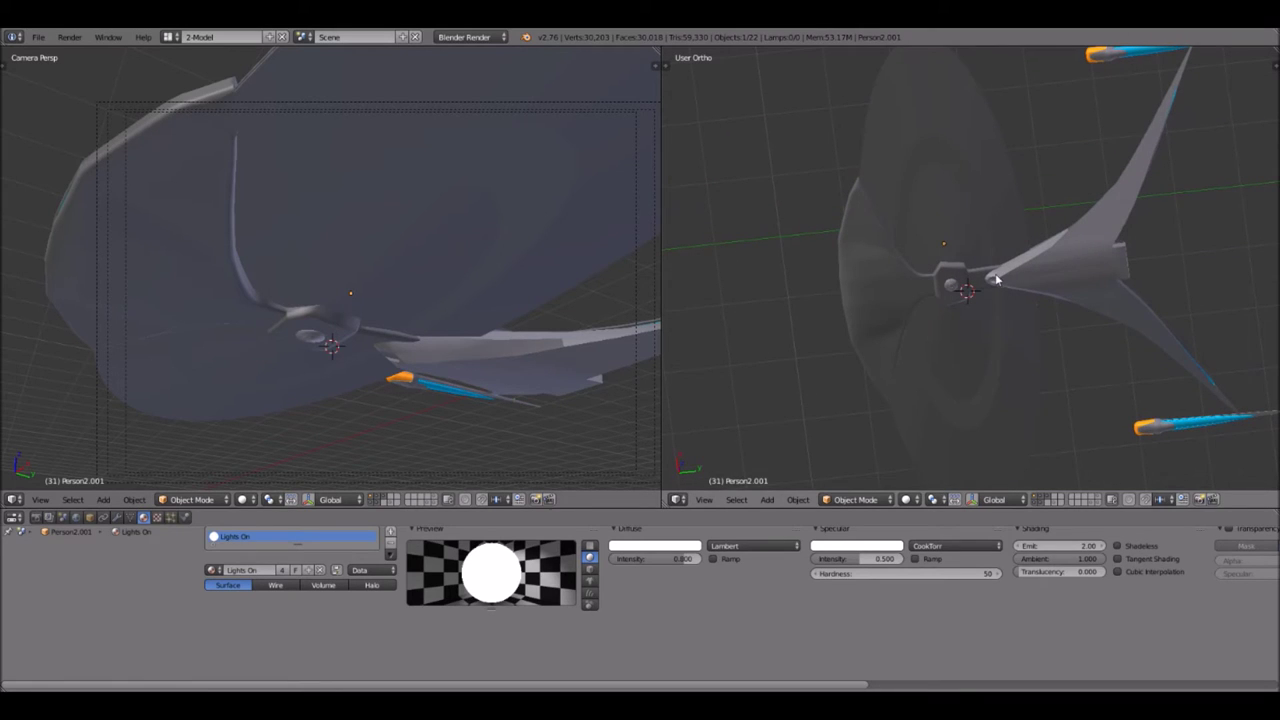
scroll(972, 268, up, 8)
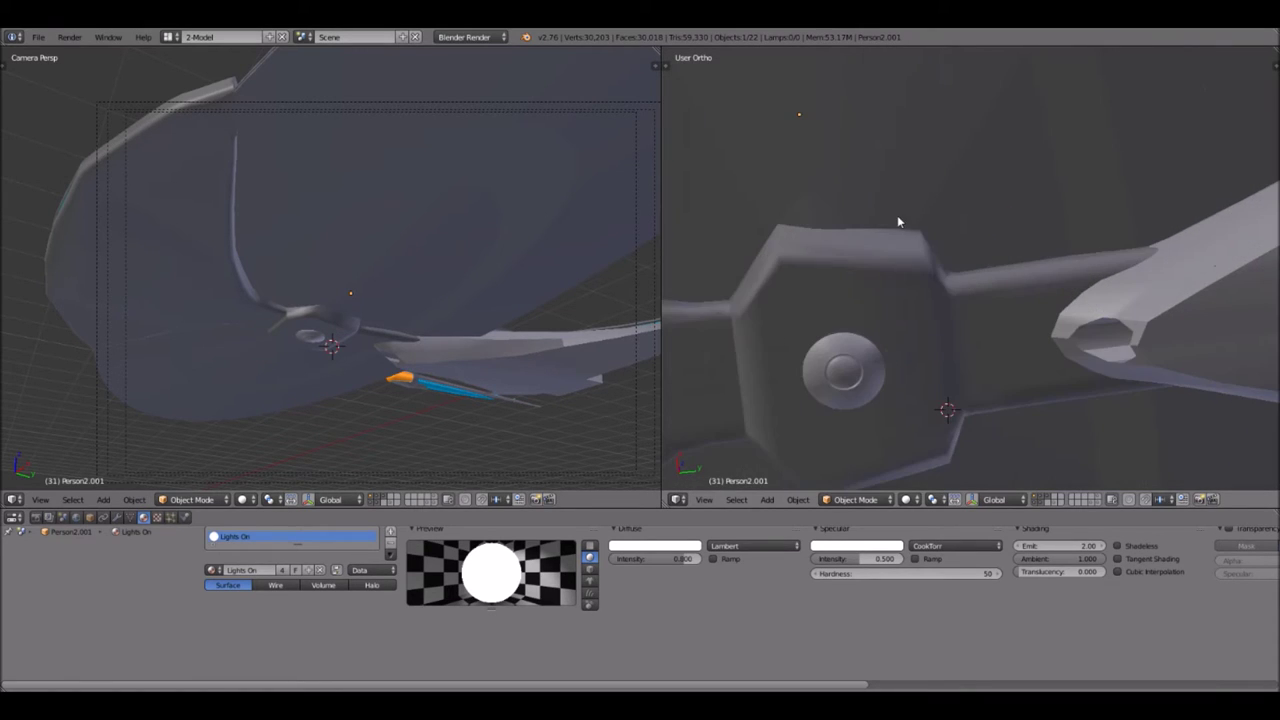
scroll(977, 392, up, 9)
shift+middle_drag(937, 380, 1017, 152)
- Check the saucer's edge loops around the person-scale box in Edit Mode from the bottom orthographic view, then reselect the box in Object Mode
click(704, 499)
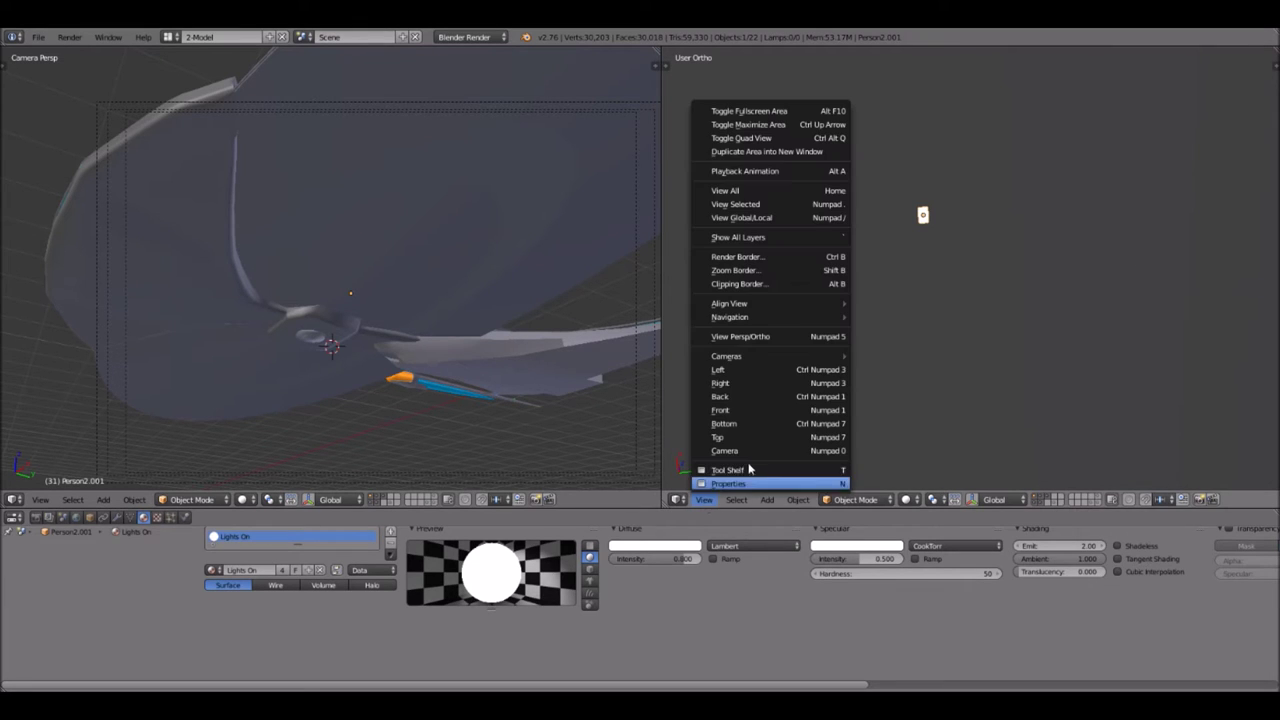
click(751, 423)
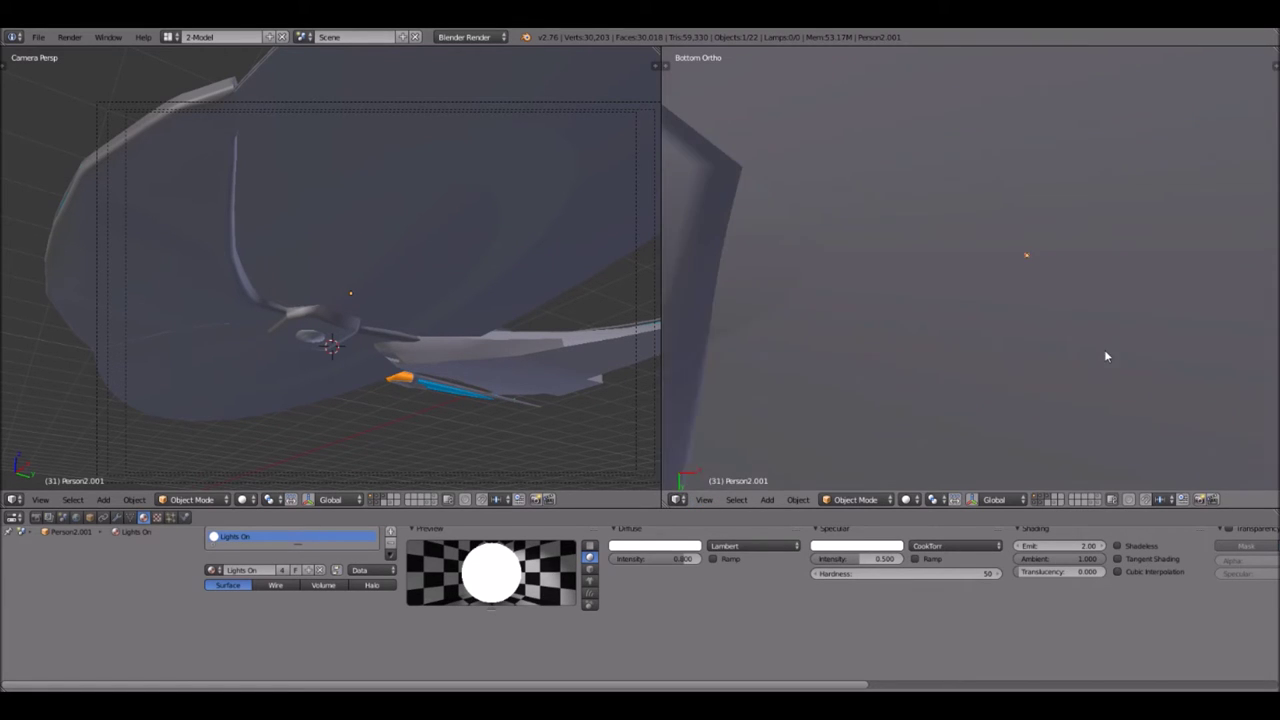
scroll(1050, 352, down, 5)
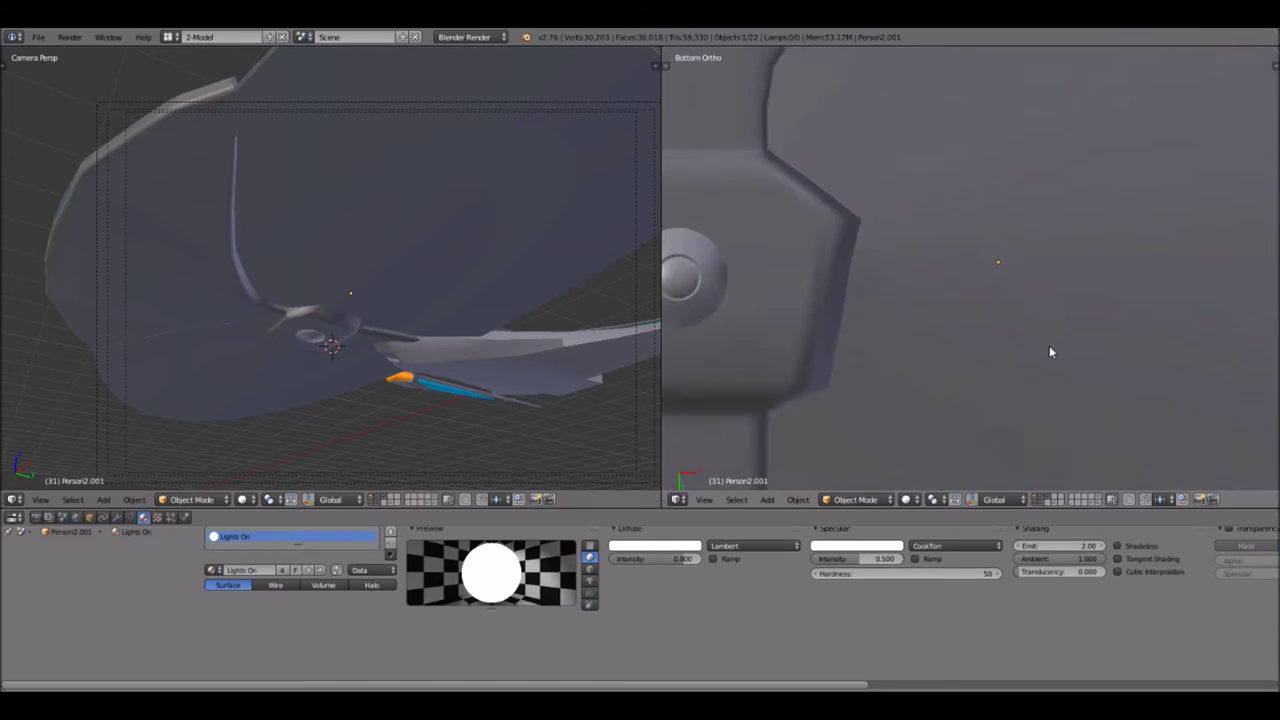
scroll(1049, 352, up, 1)
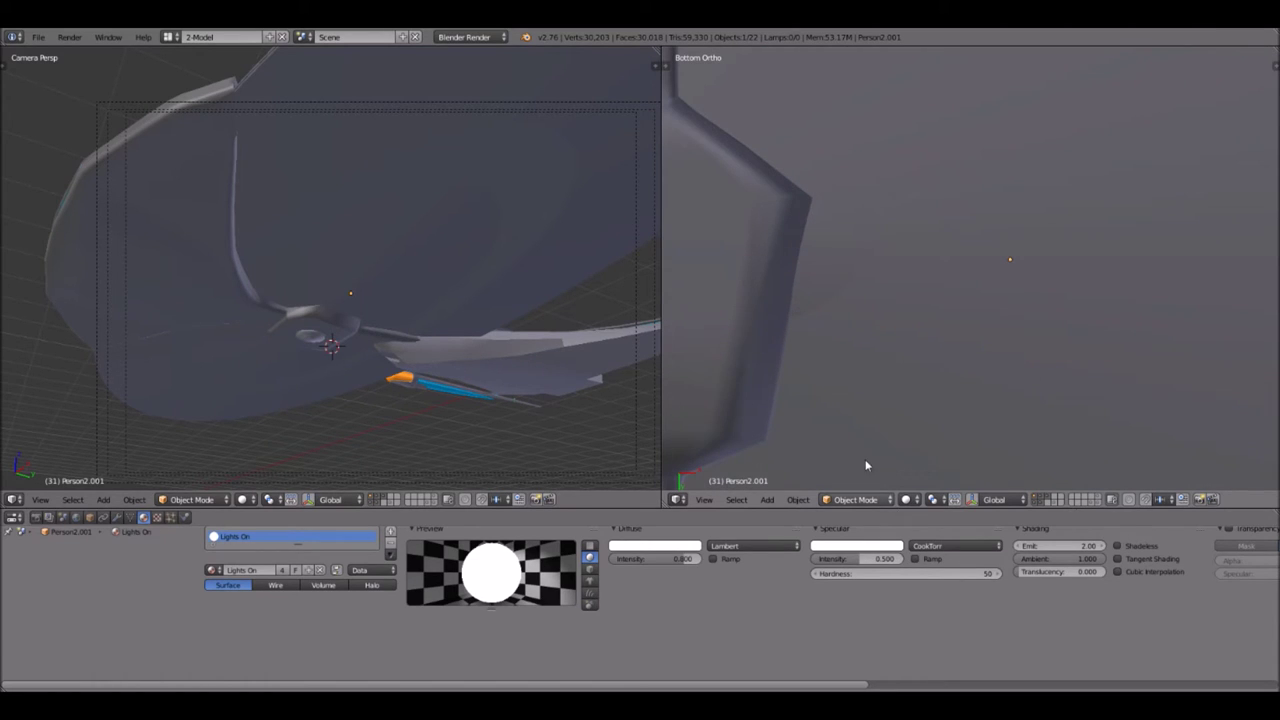
right_click(866, 460)
click(877, 501)
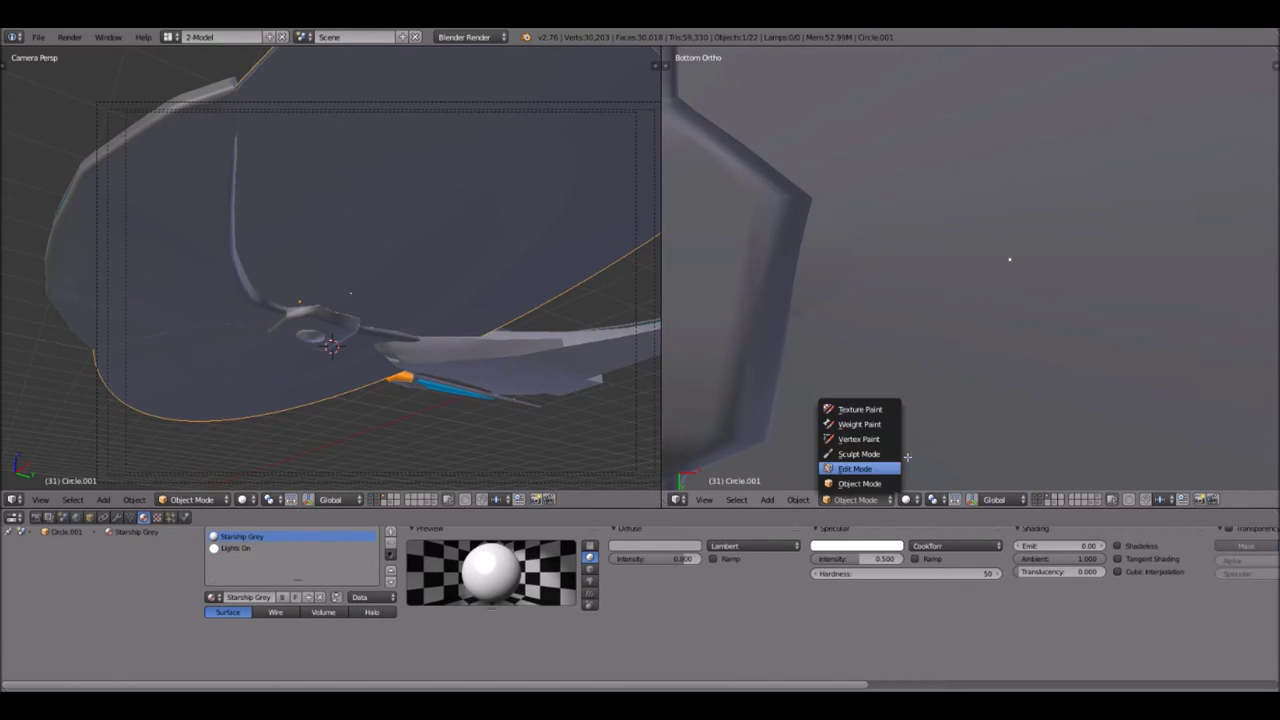
click(872, 469)
click(852, 500)
click(868, 483)
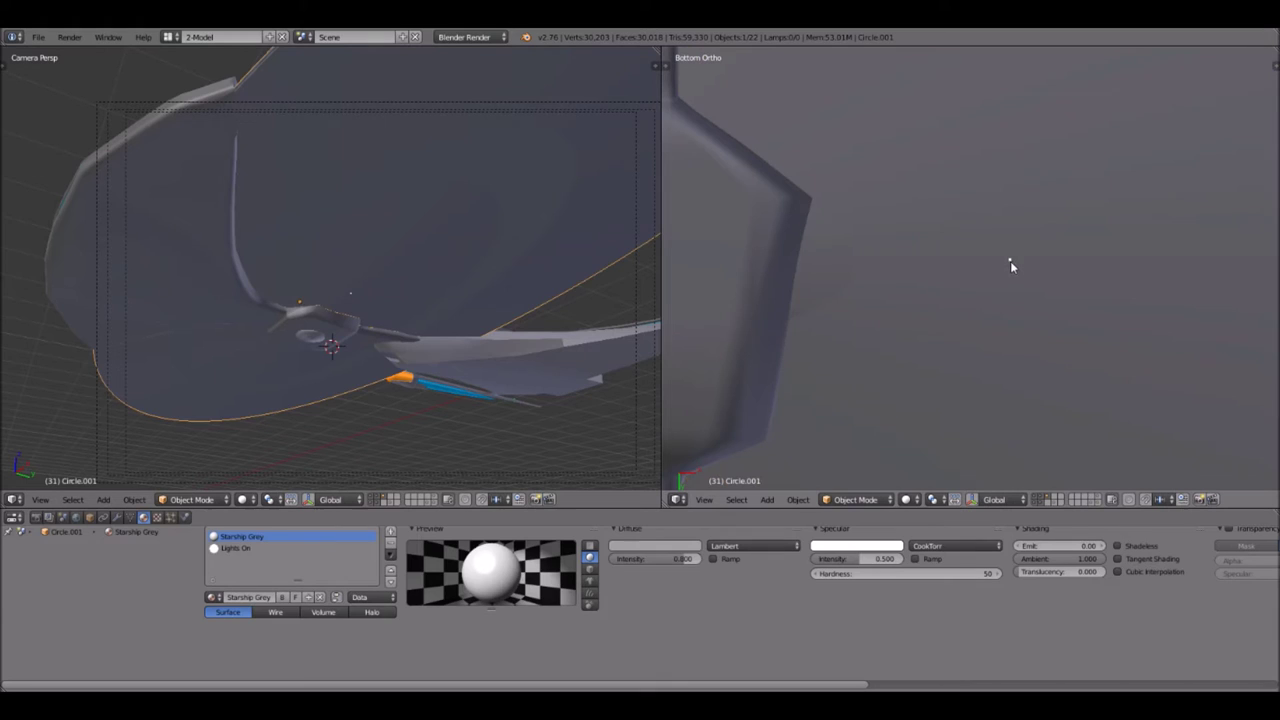
right_click(1009, 261)
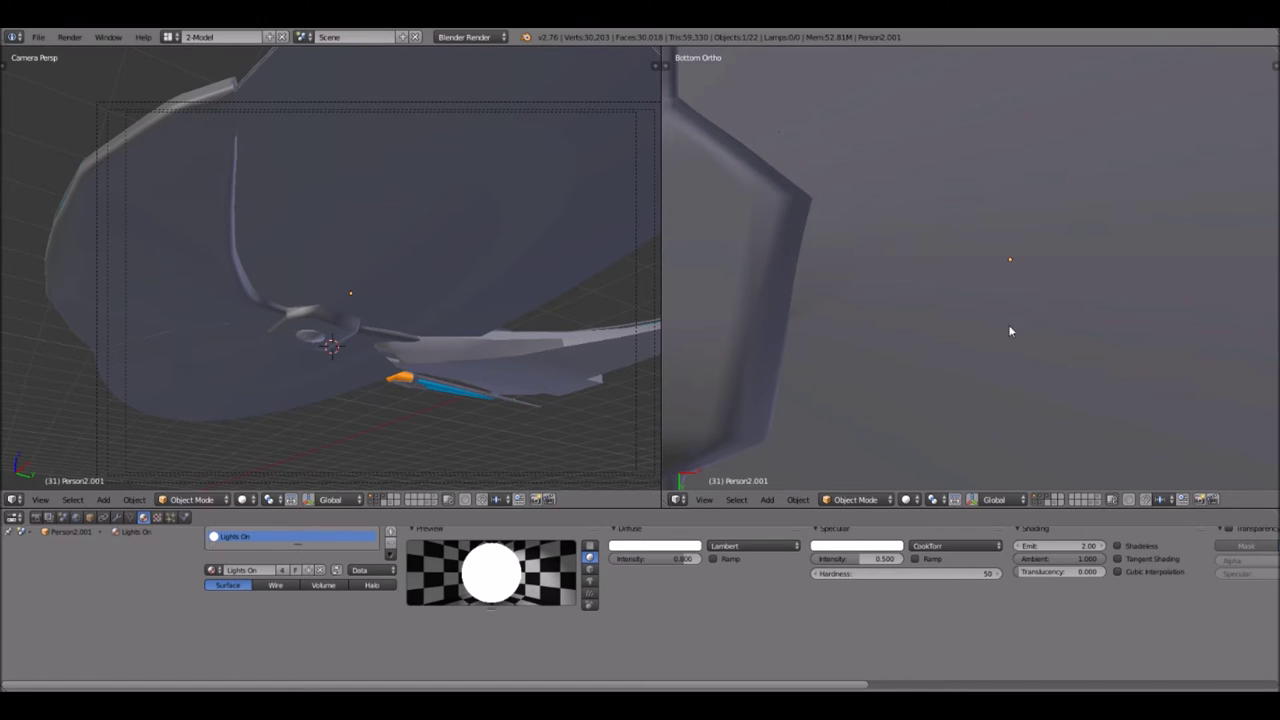
right_click(1007, 265)
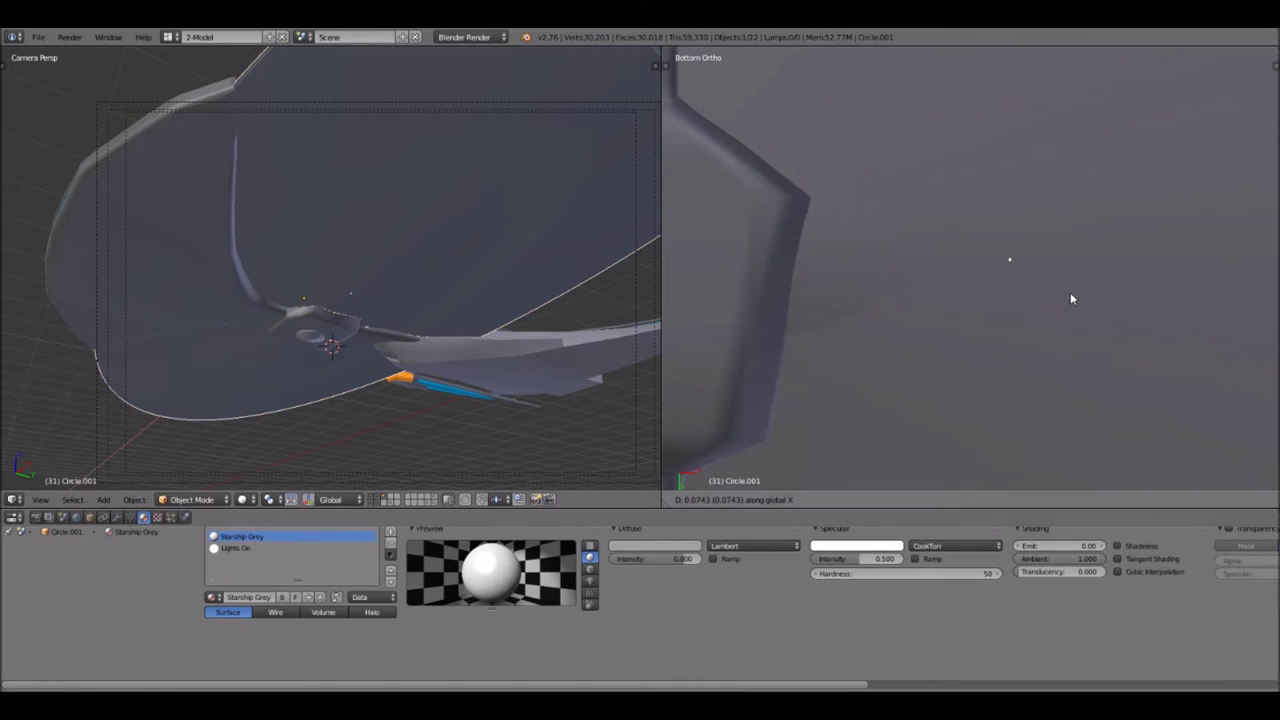
key(g)
key(y)
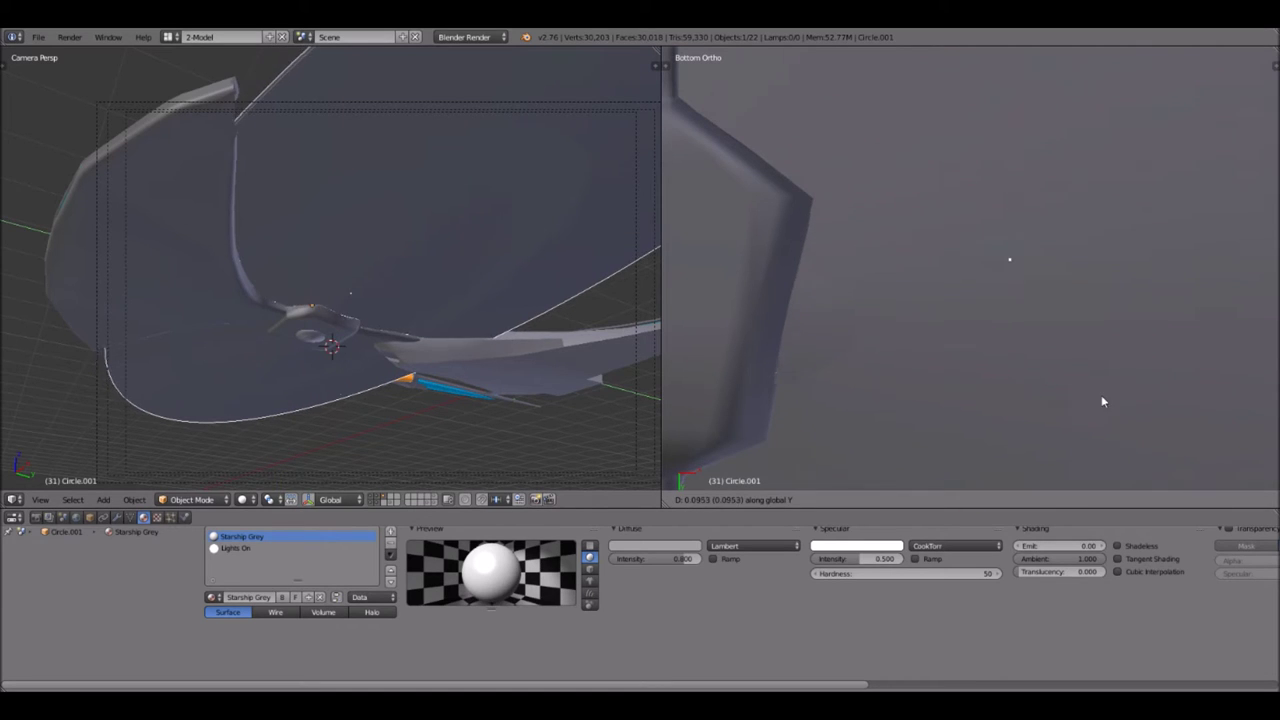
click(1025, 288)
- Move the person-scale box outward along the global X axis, away from the hexagonal plate, to the saucer's nearest outer edge loop
right_click(1012, 260)
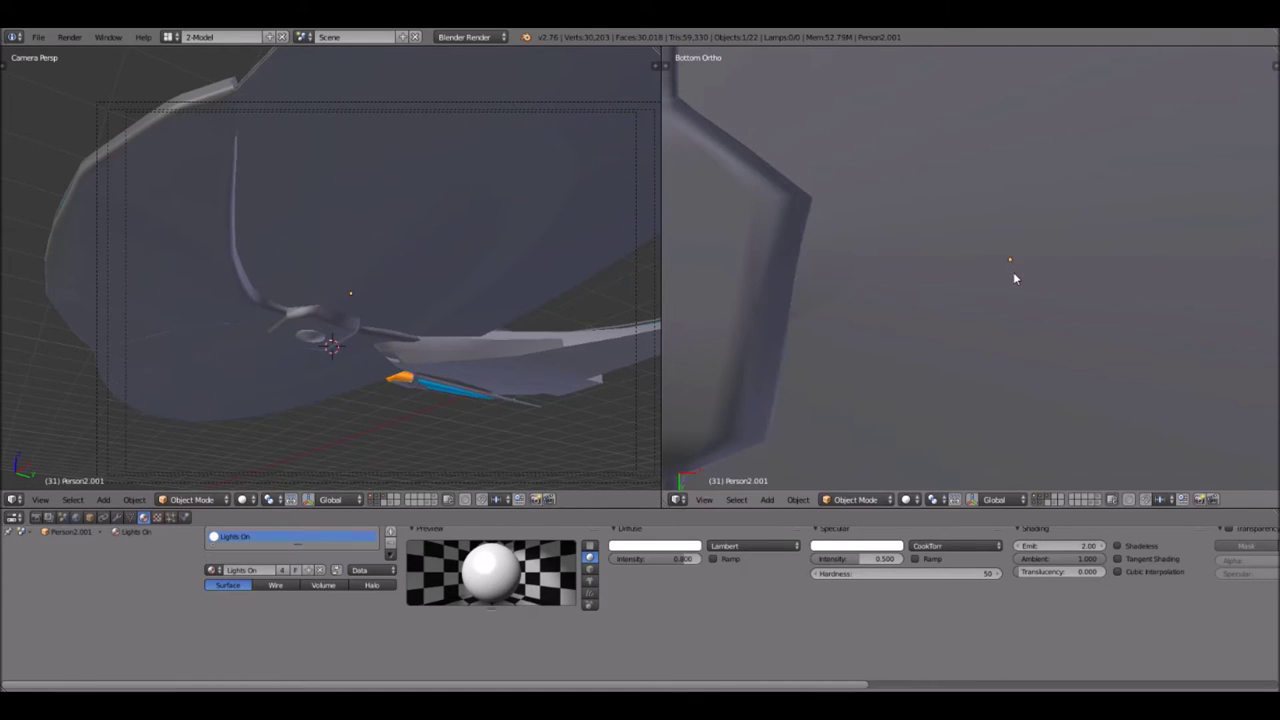
key(g)
key(y)
key(x)
click(1152, 295)
scroll(1127, 329, down, 4)
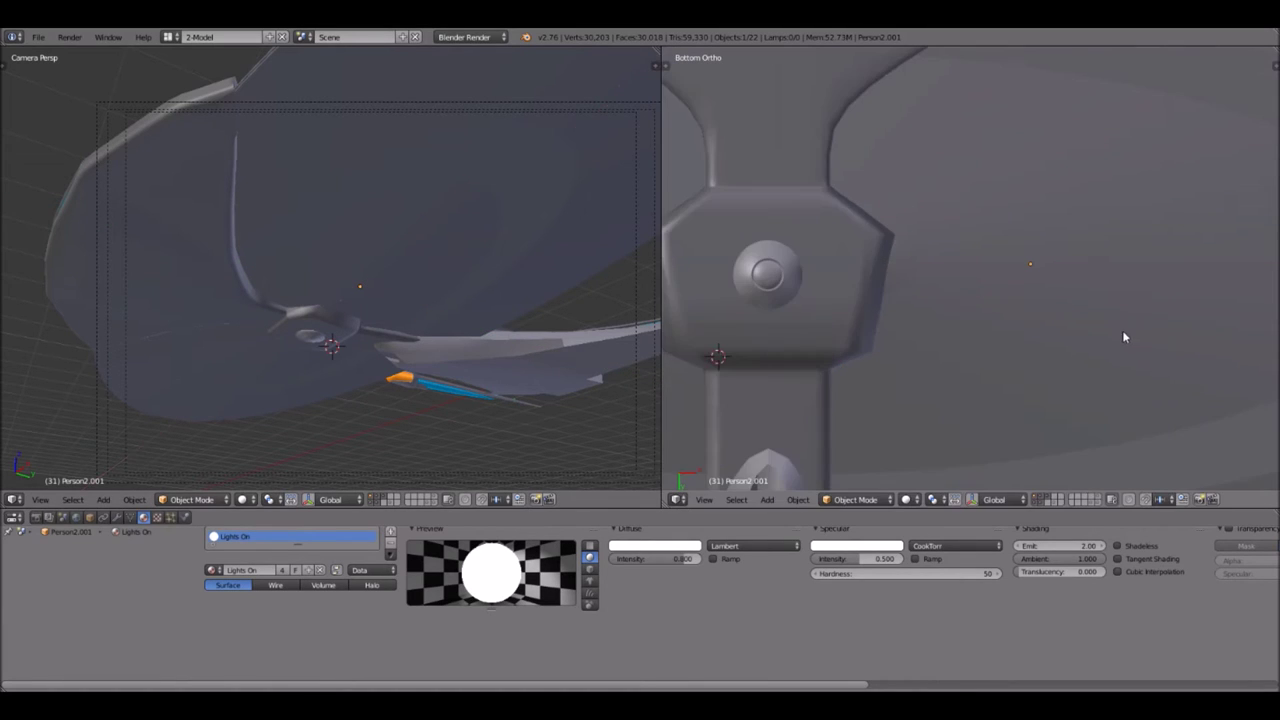
shift+middle_drag(1126, 330, 998, 352)
key(g)
key(x)
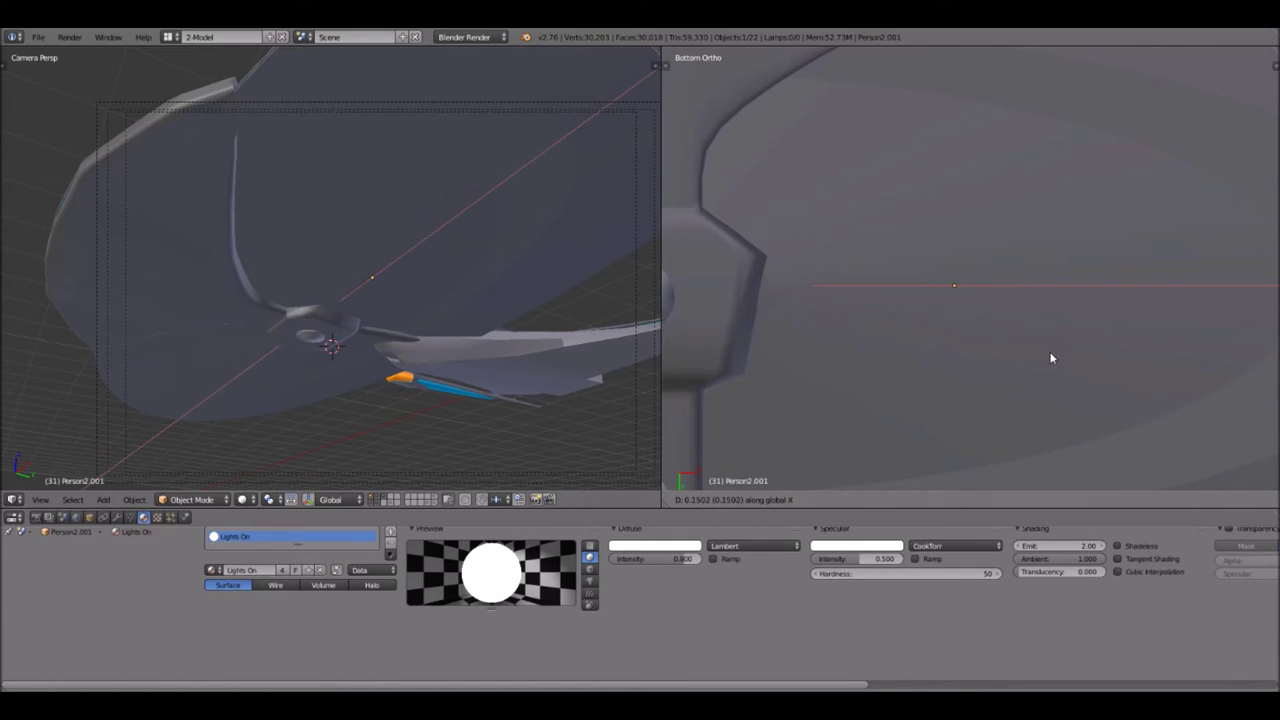
click(1056, 357)
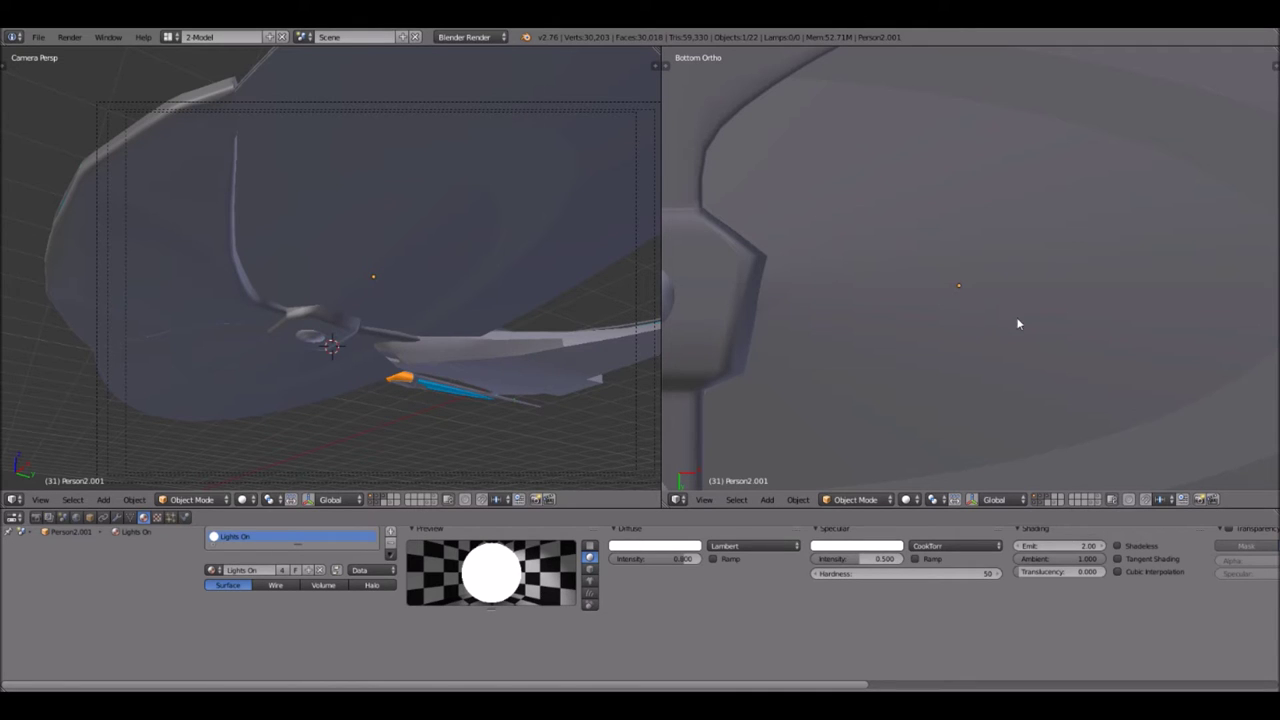
- Compare the person-scale box's position with the saucer's selected edge loop in Edit Mode
right_click(900, 432)
click(862, 499)
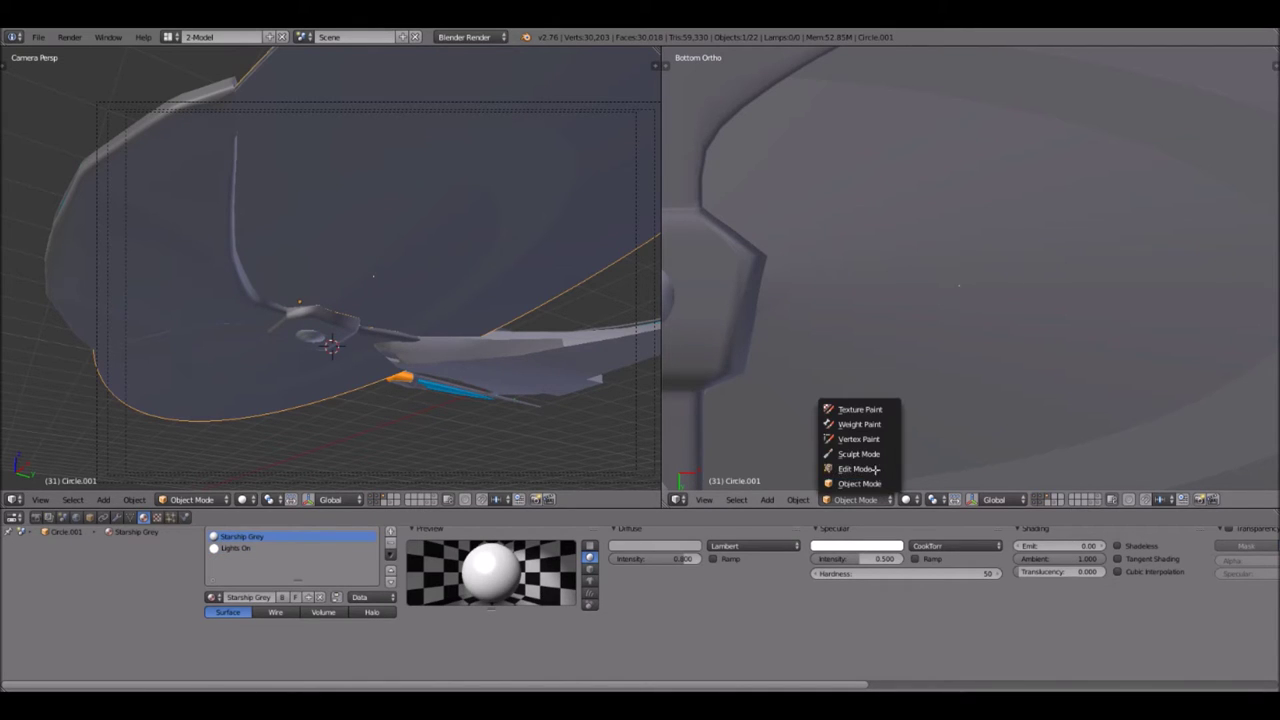
click(862, 469)
scroll(961, 333, up, 2)
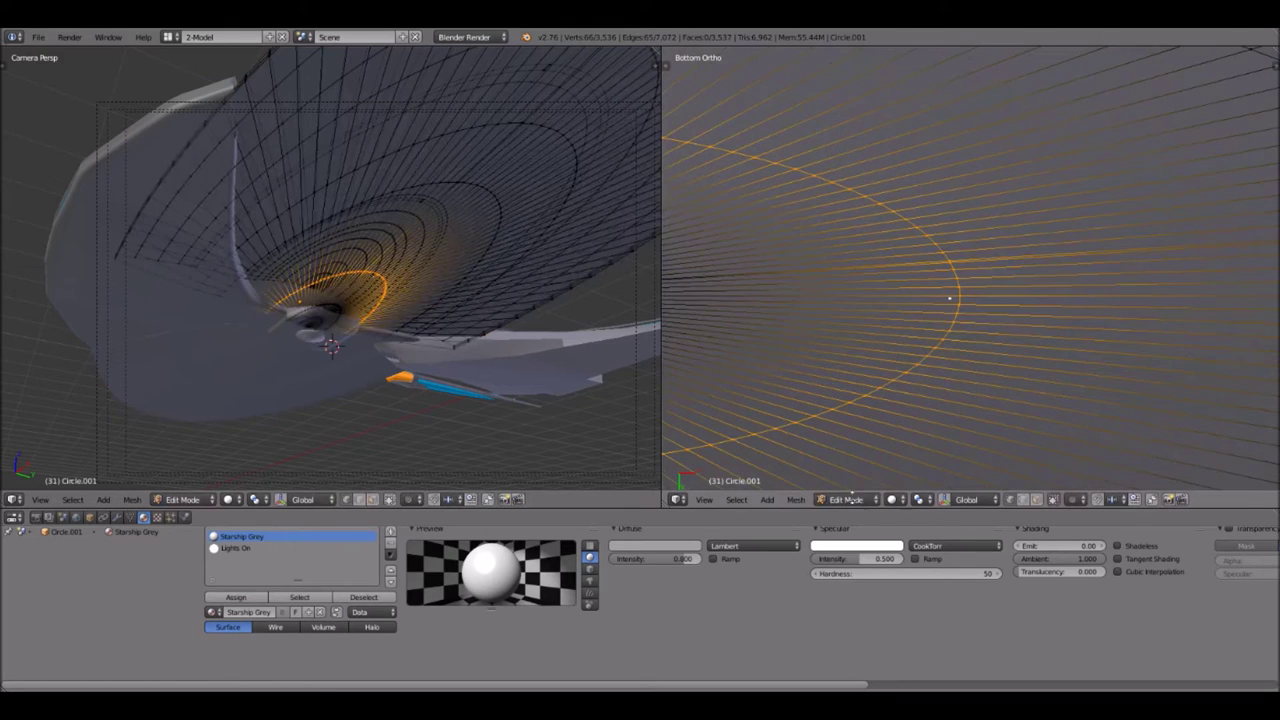
click(866, 499)
click(872, 483)
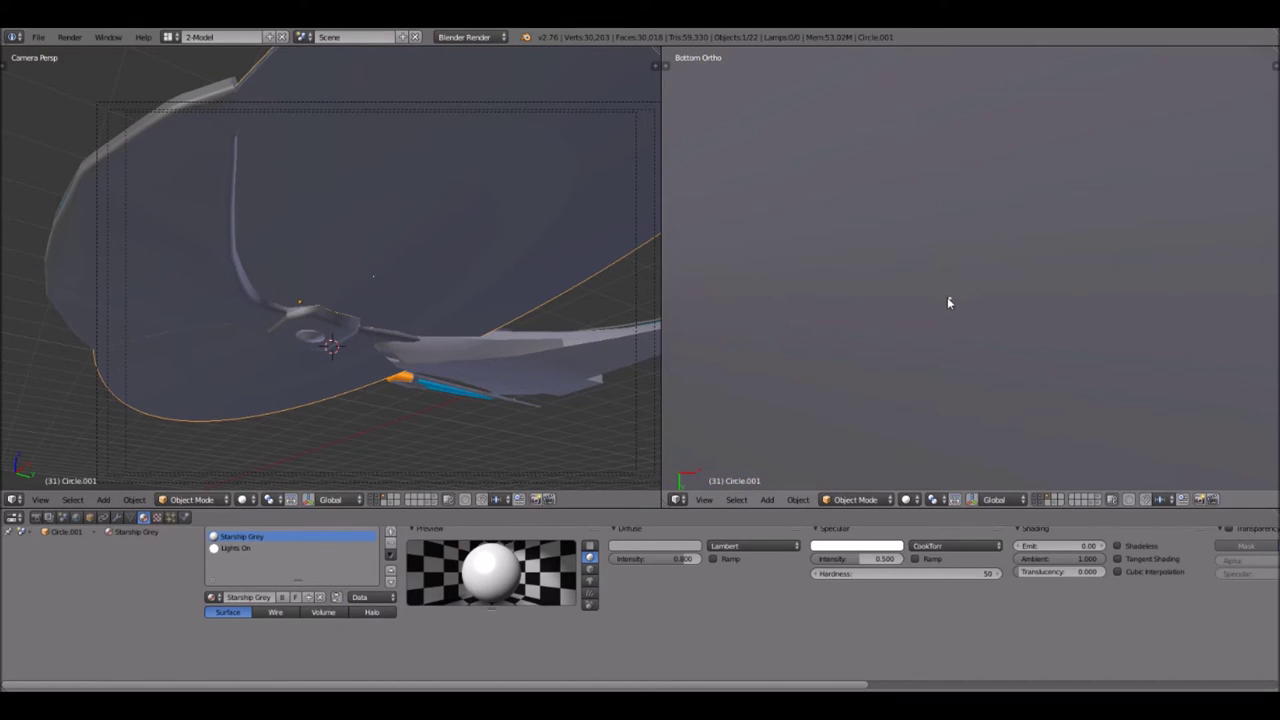
- Move the person-scale box slightly farther outward along the global X axis, just beyond the saucer's edge loop
right_click(949, 303)
key(g)
key(x)
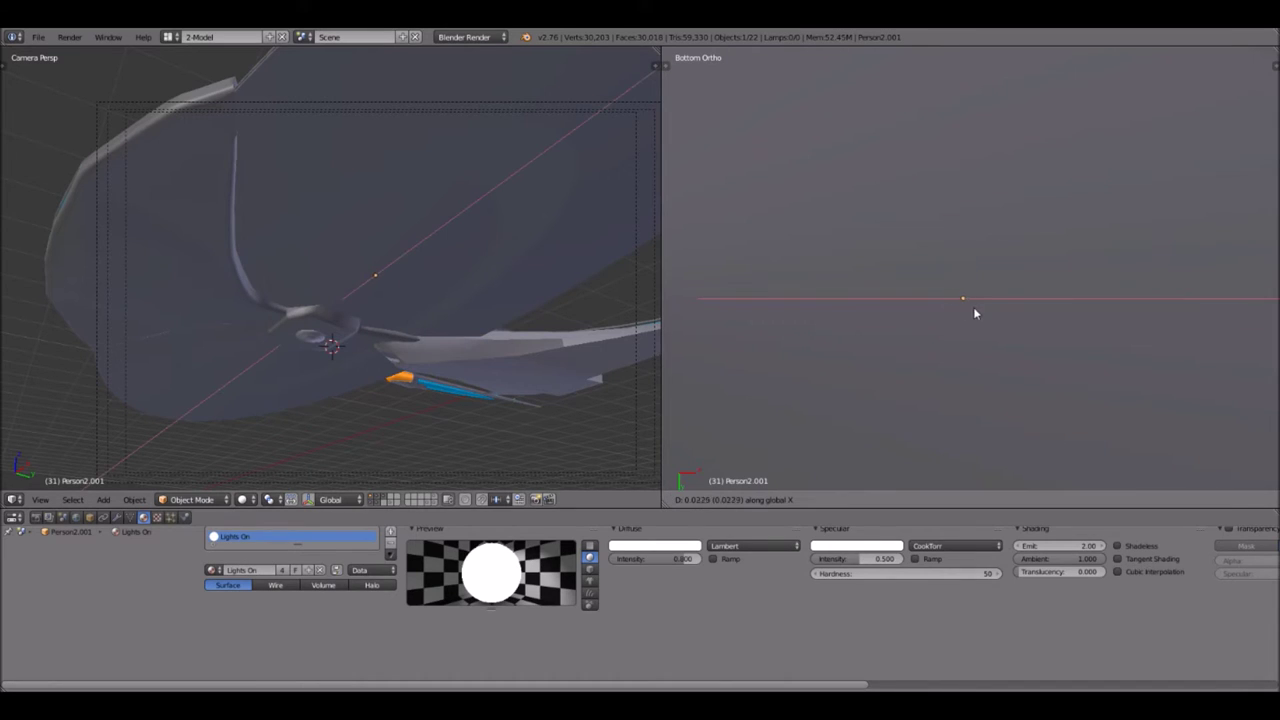
click(876, 481)
click(878, 499)
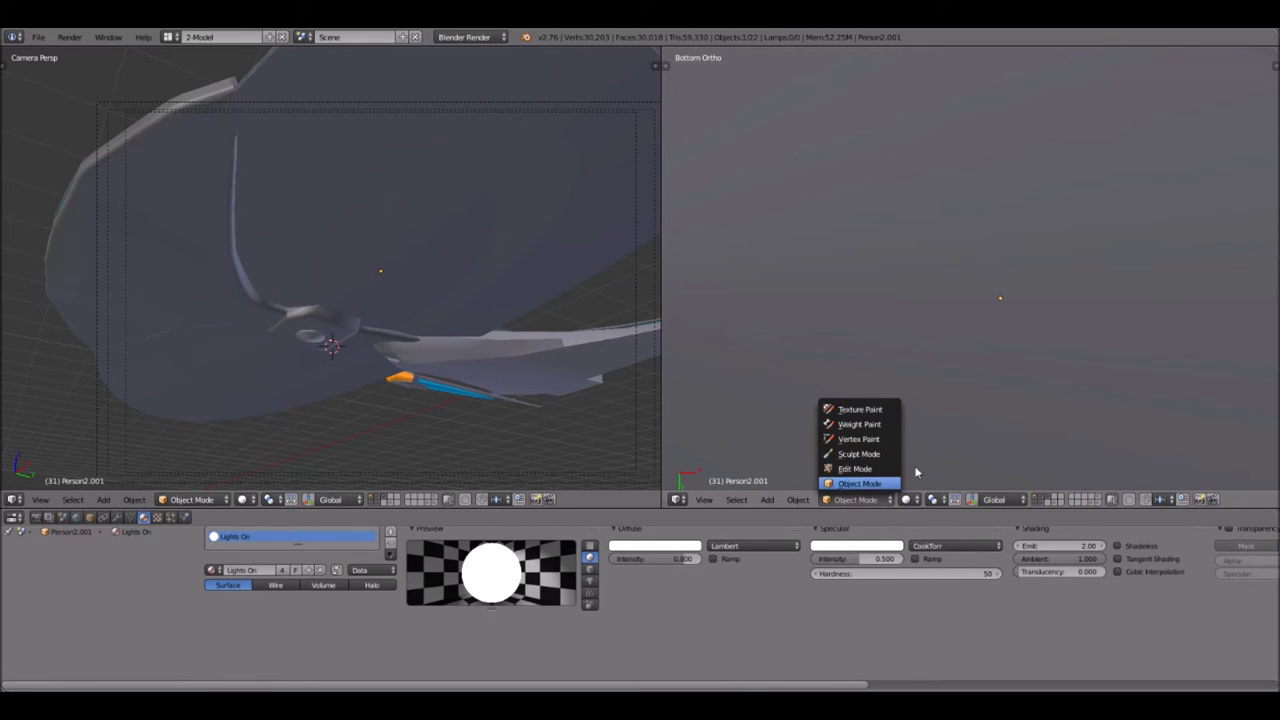
- Add an edge loop to the saucer's underside in Edit Mode and slide it inward to sit just outside the existing loop beside the person-scale box
right_click(914, 468)
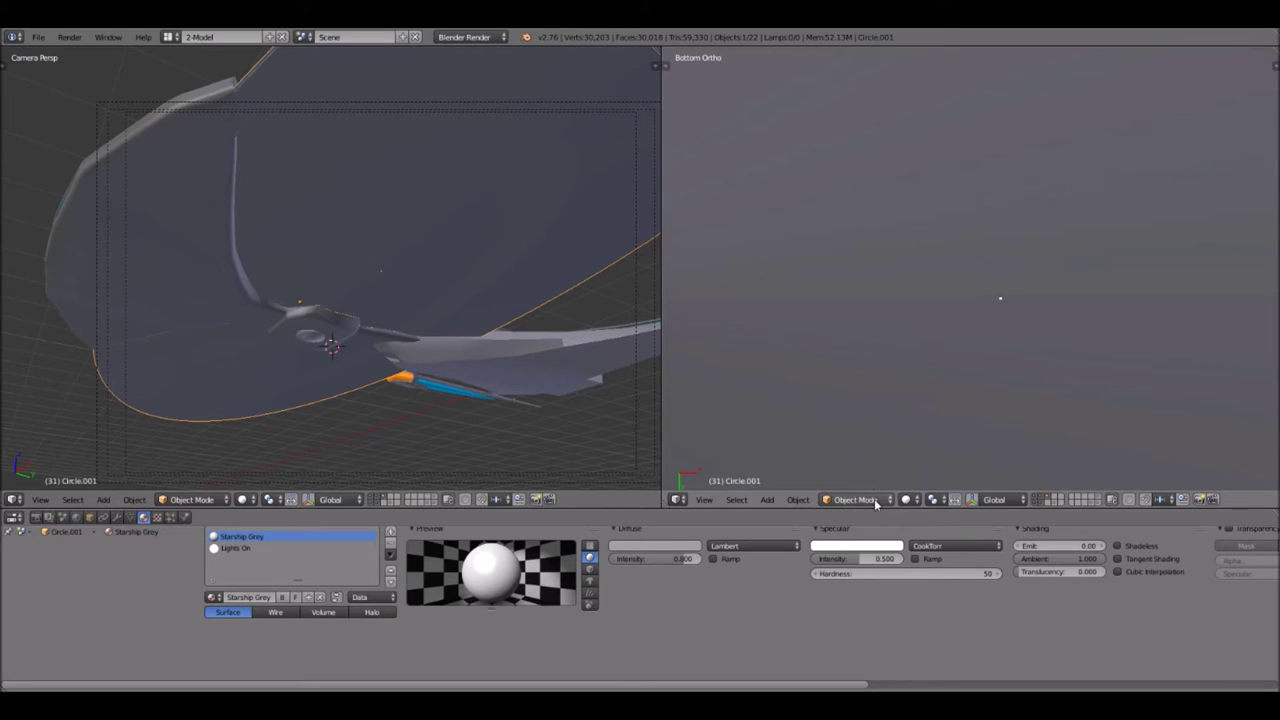
click(877, 498)
click(881, 470)
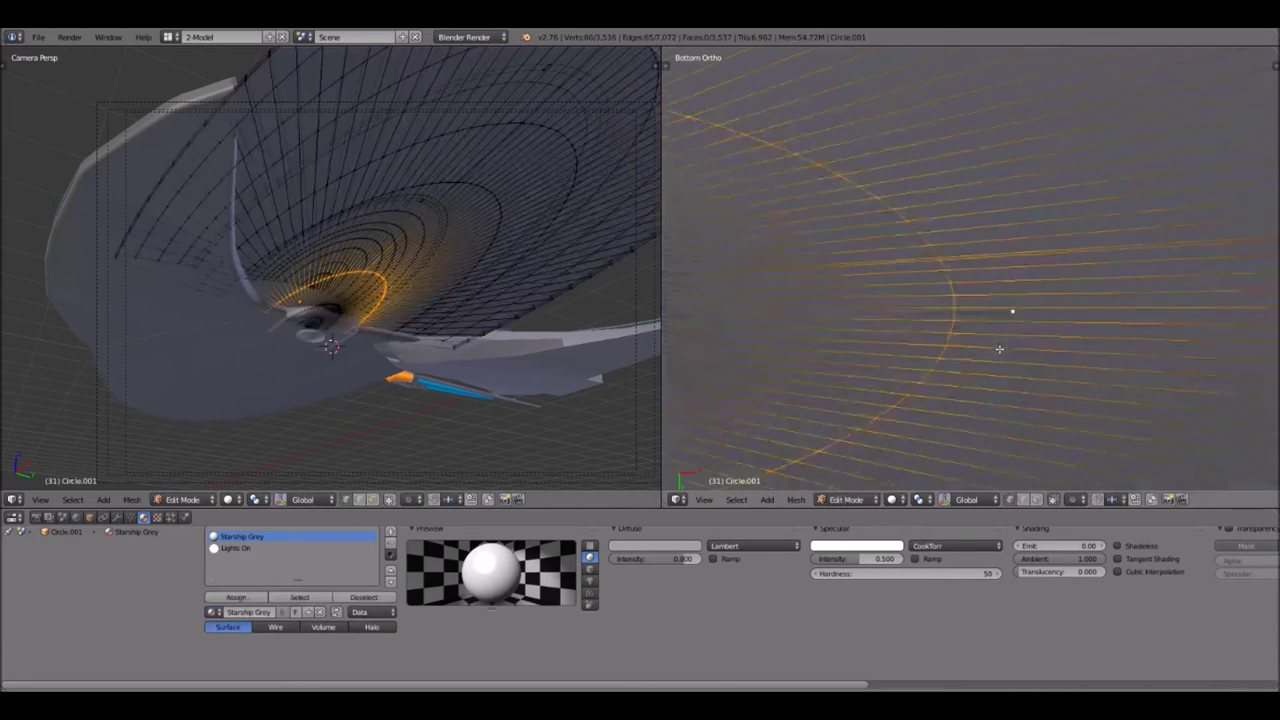
scroll(1001, 351, up, 1)
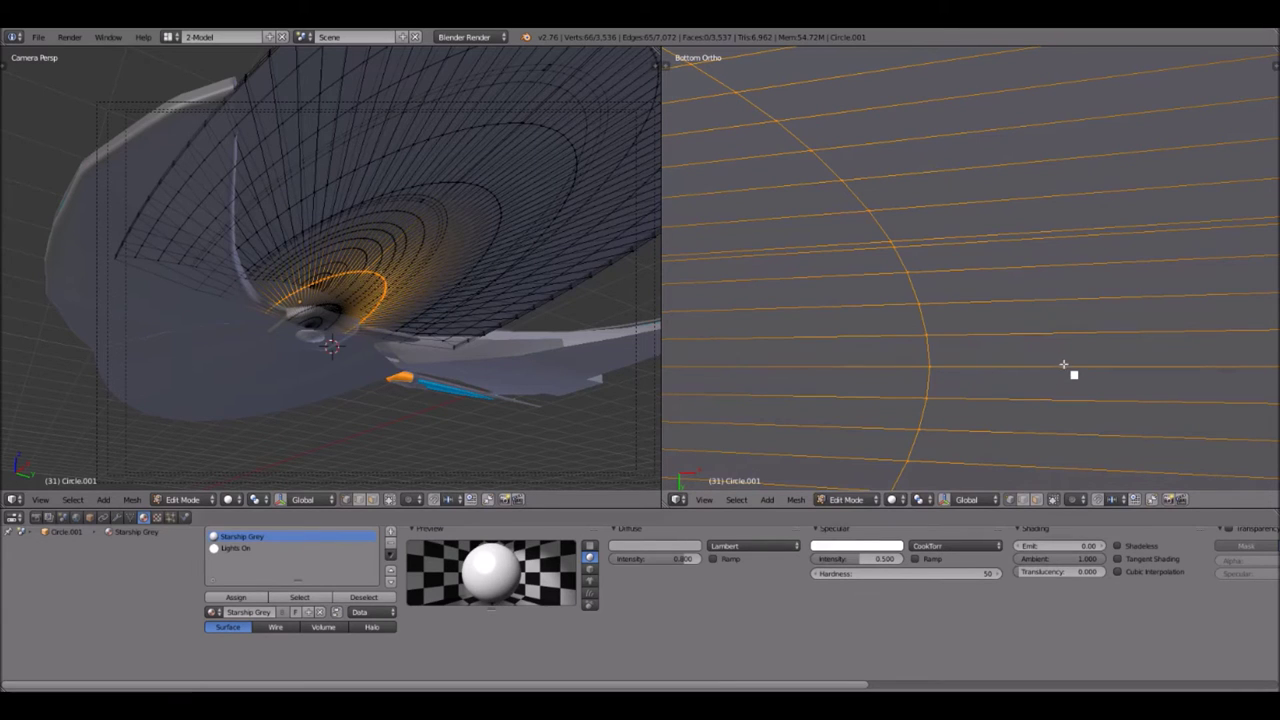
scroll(1014, 210, down, 5)
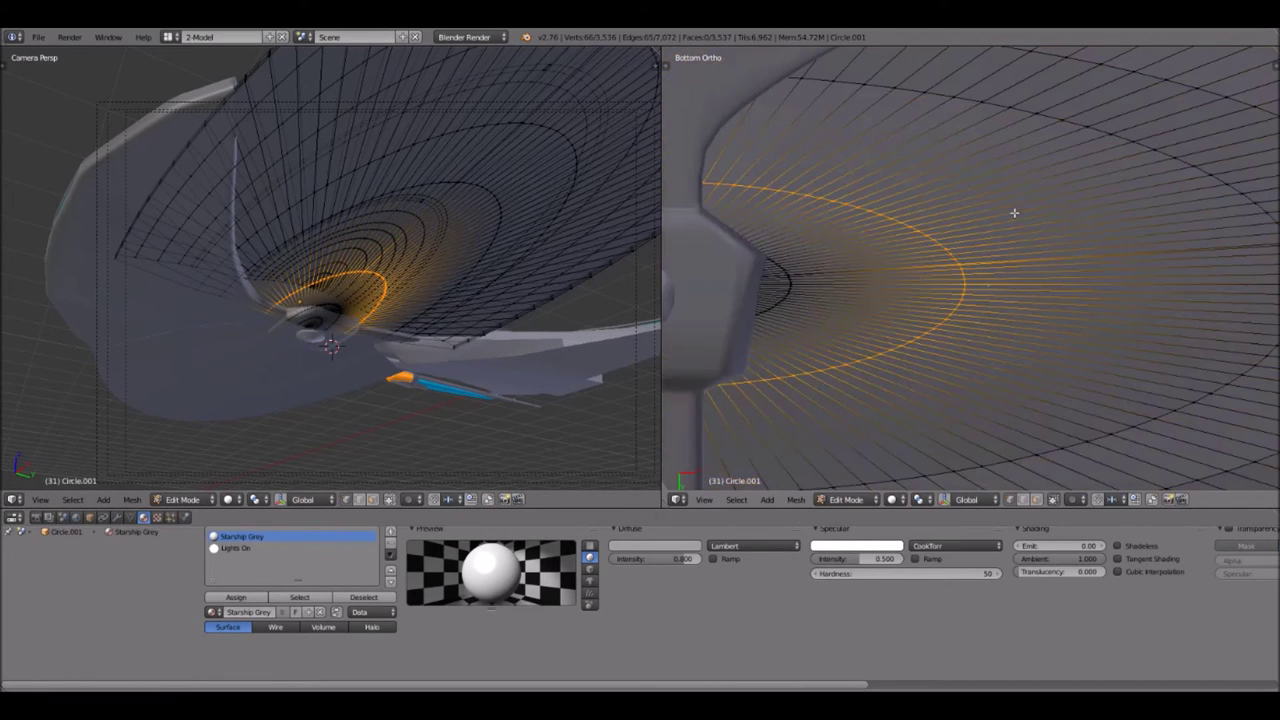
key(g)
key(g)
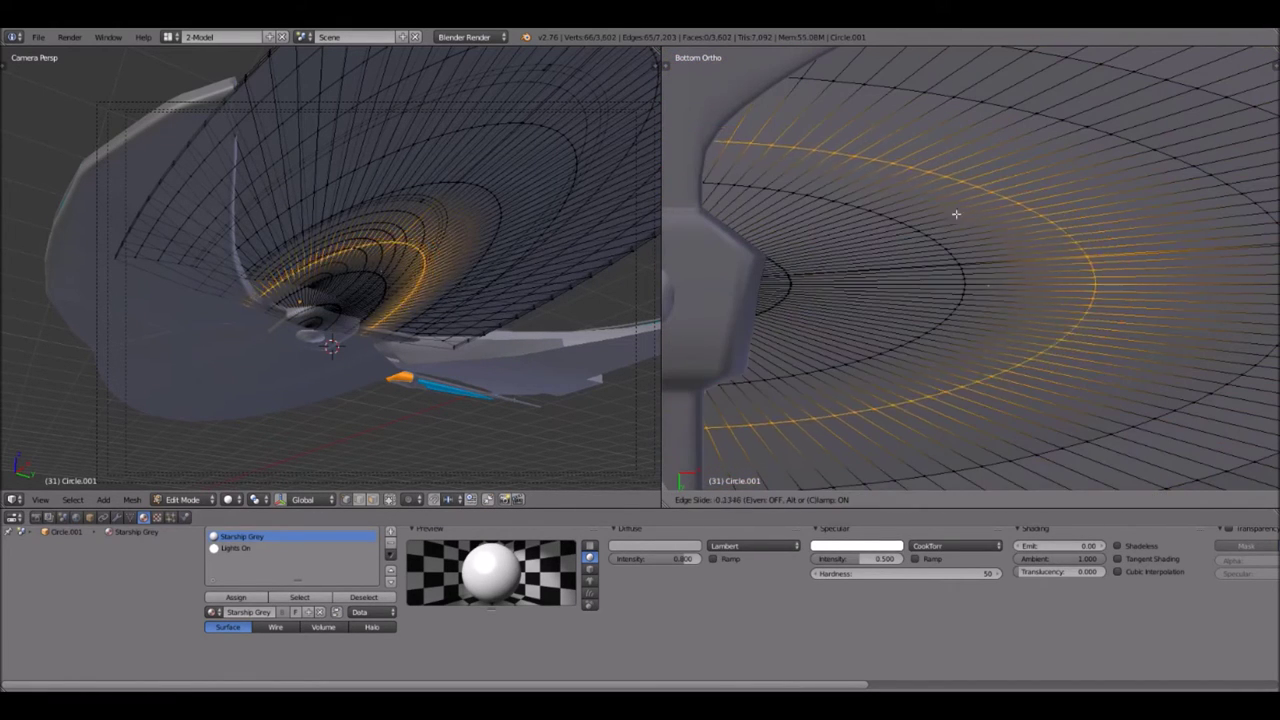
click(923, 268)
- Examine the spacing of the two adjacent edge loops around the hexagonal plate relative to the person-scale box
scroll(923, 268, up, 4)
scroll(922, 271, up, 1)
scroll(922, 271, down, 3)
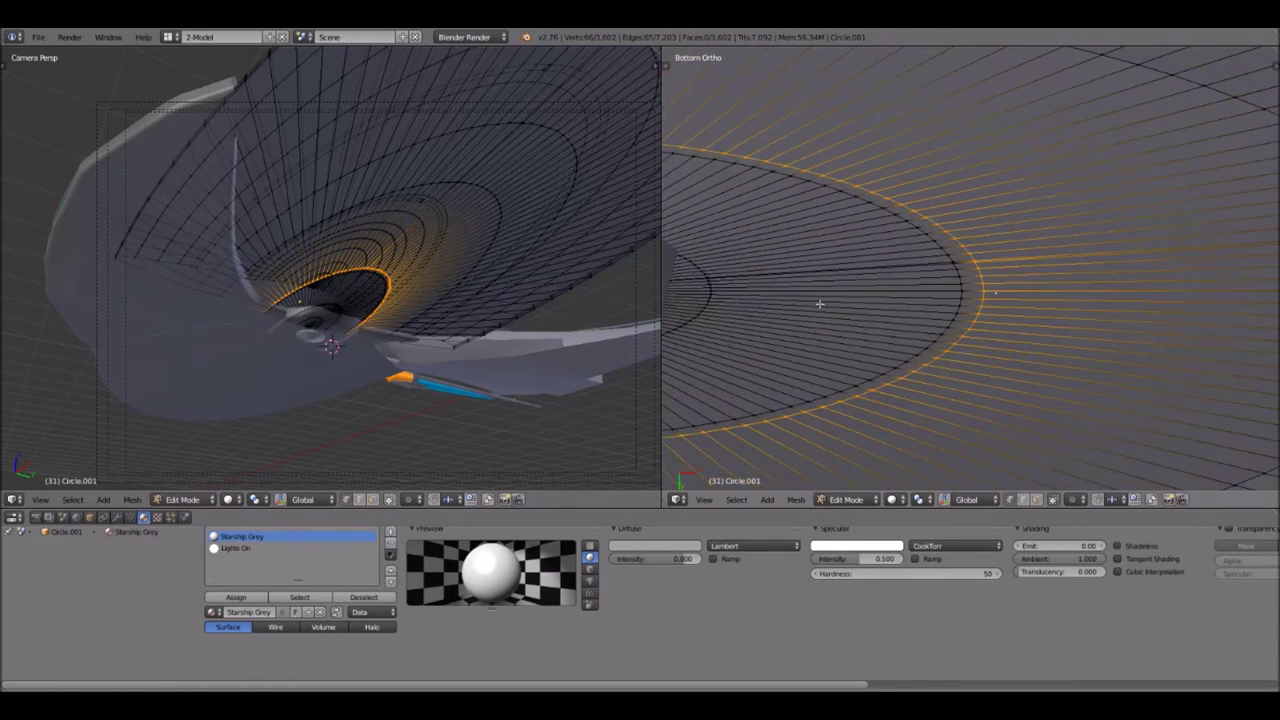
scroll(1085, 220, down, 3)
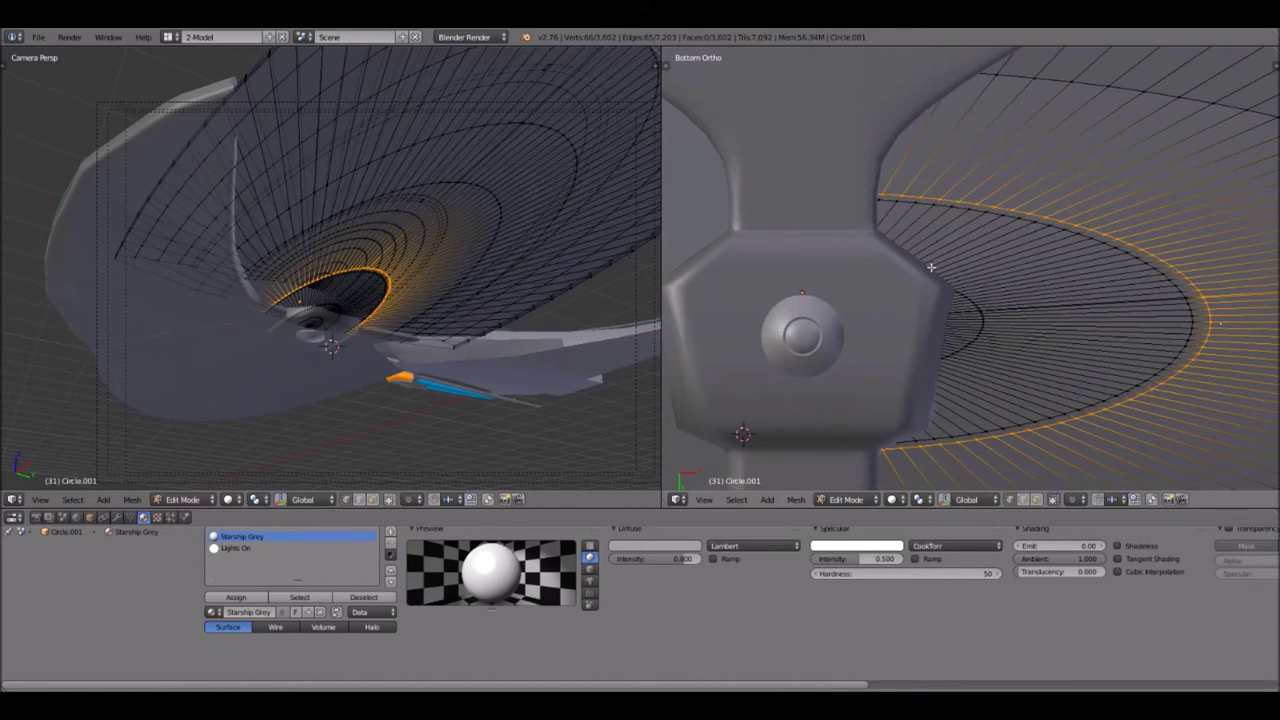
scroll(916, 281, up, 2)
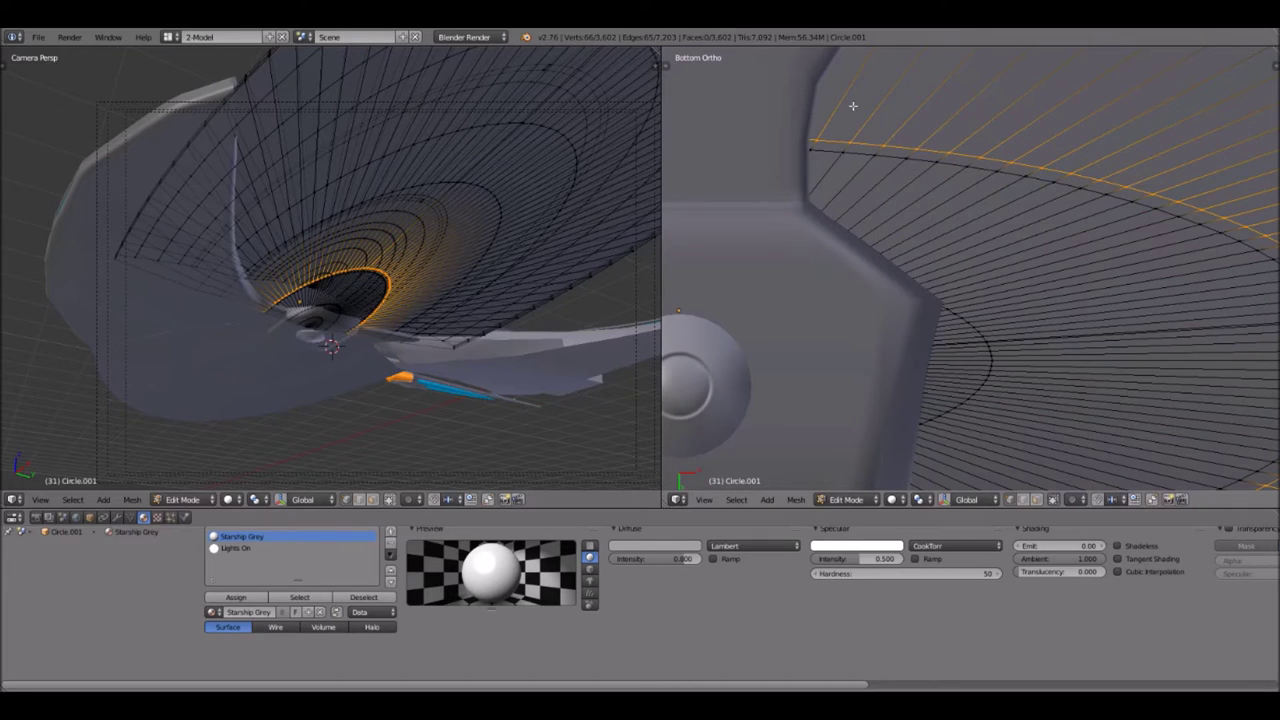
scroll(853, 105, down, 2)
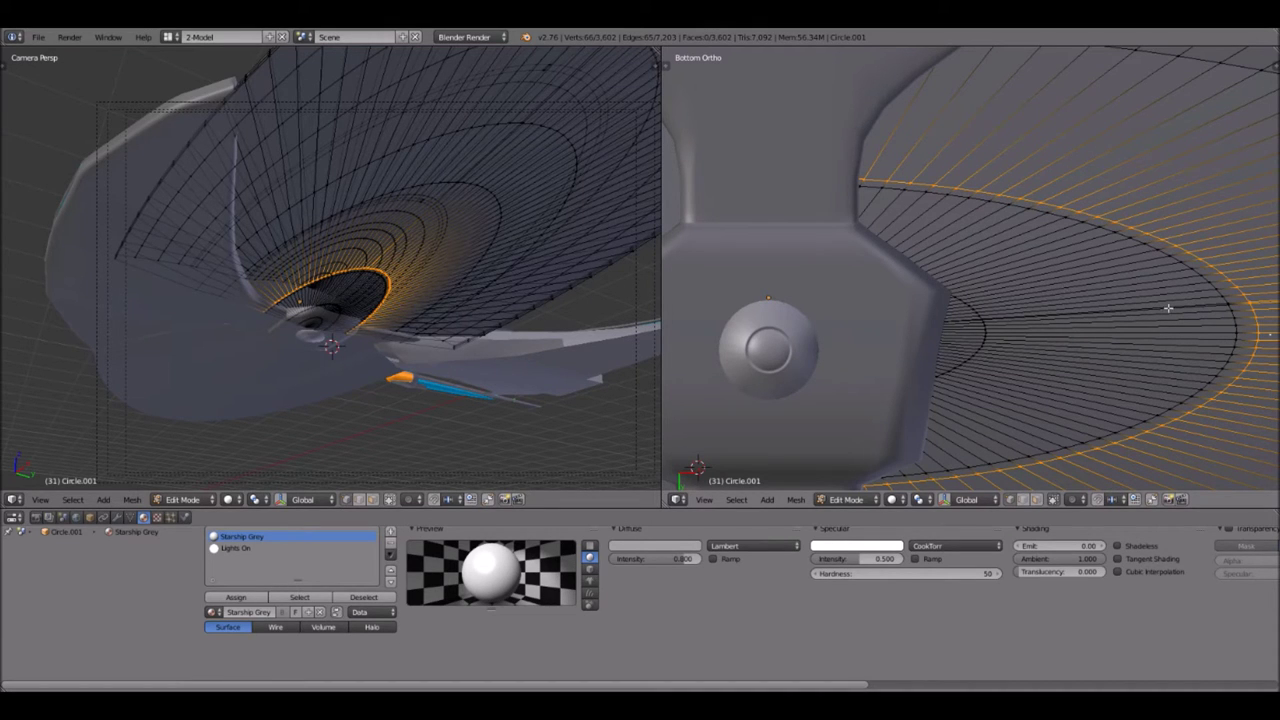
scroll(1003, 241, up, 7)
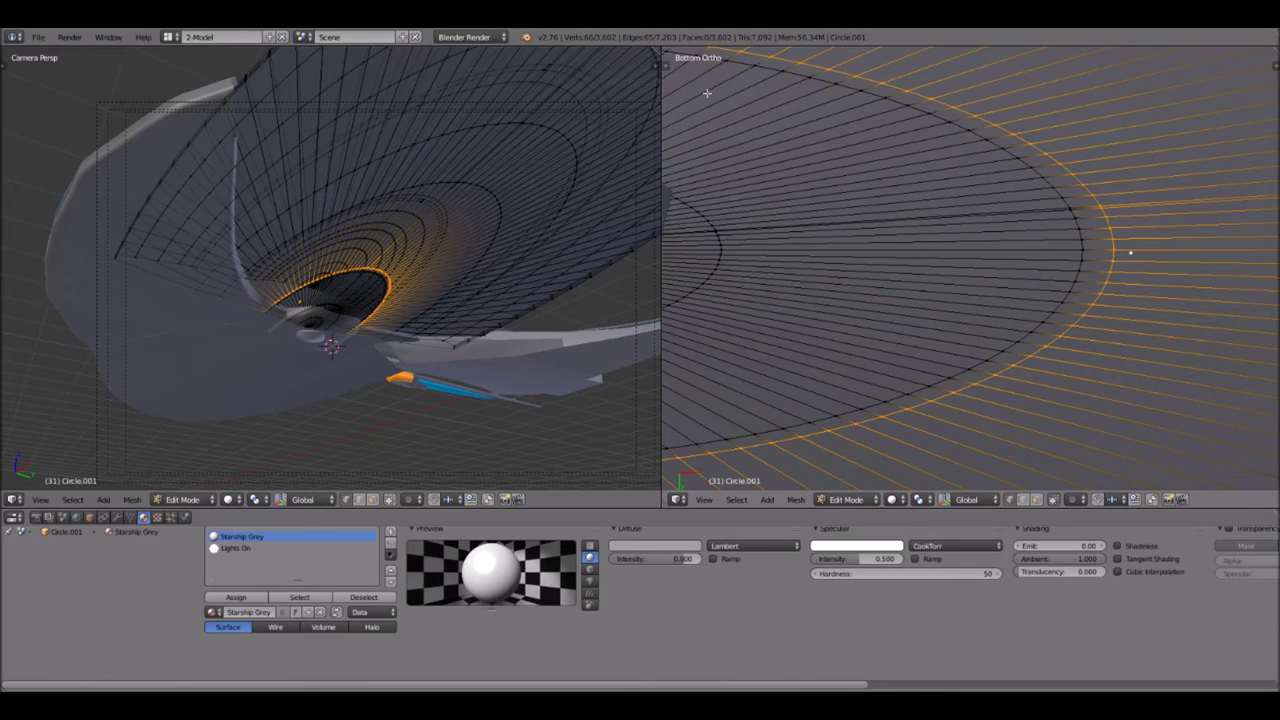
scroll(1073, 330, down, 3)
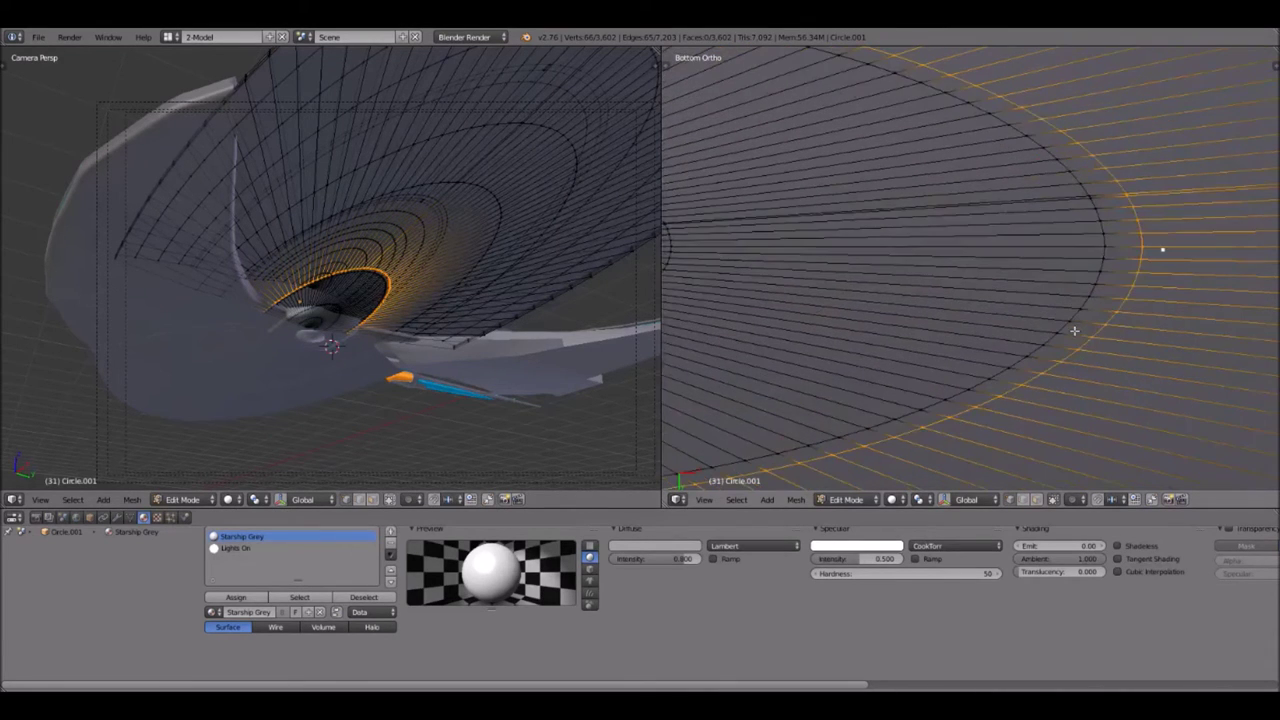
scroll(1073, 330, up, 2)
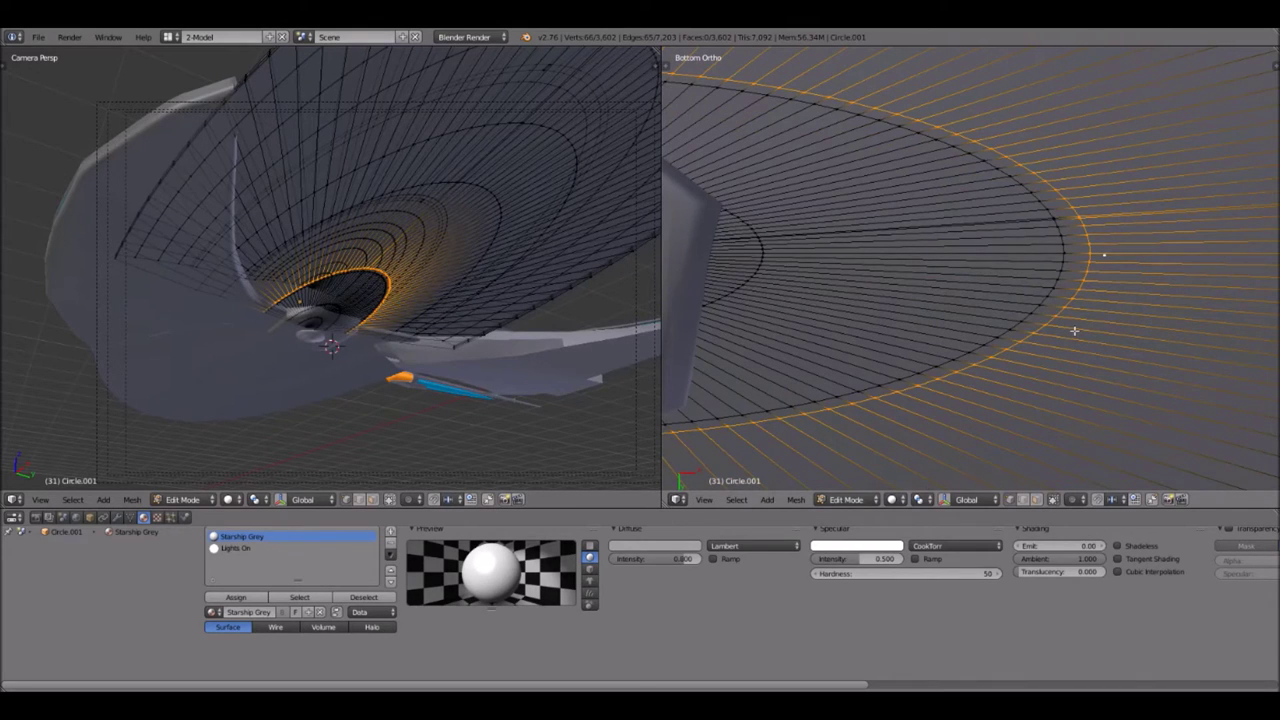
- Undo the last edge loop added to the saucer's underside
scroll(1074, 330, down, 1)
key(ctrl+z)
scroll(1074, 330, down, 1)
scroll(1073, 330, down, 1)
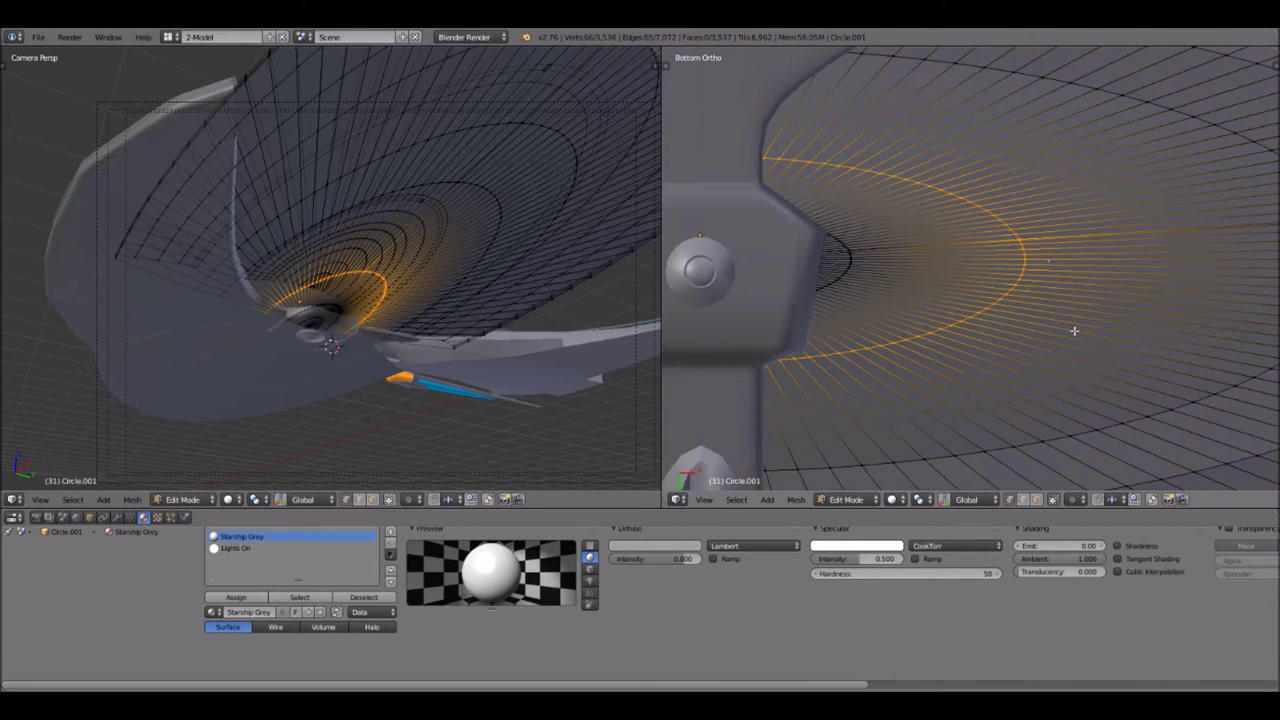
key(ctrl+r)
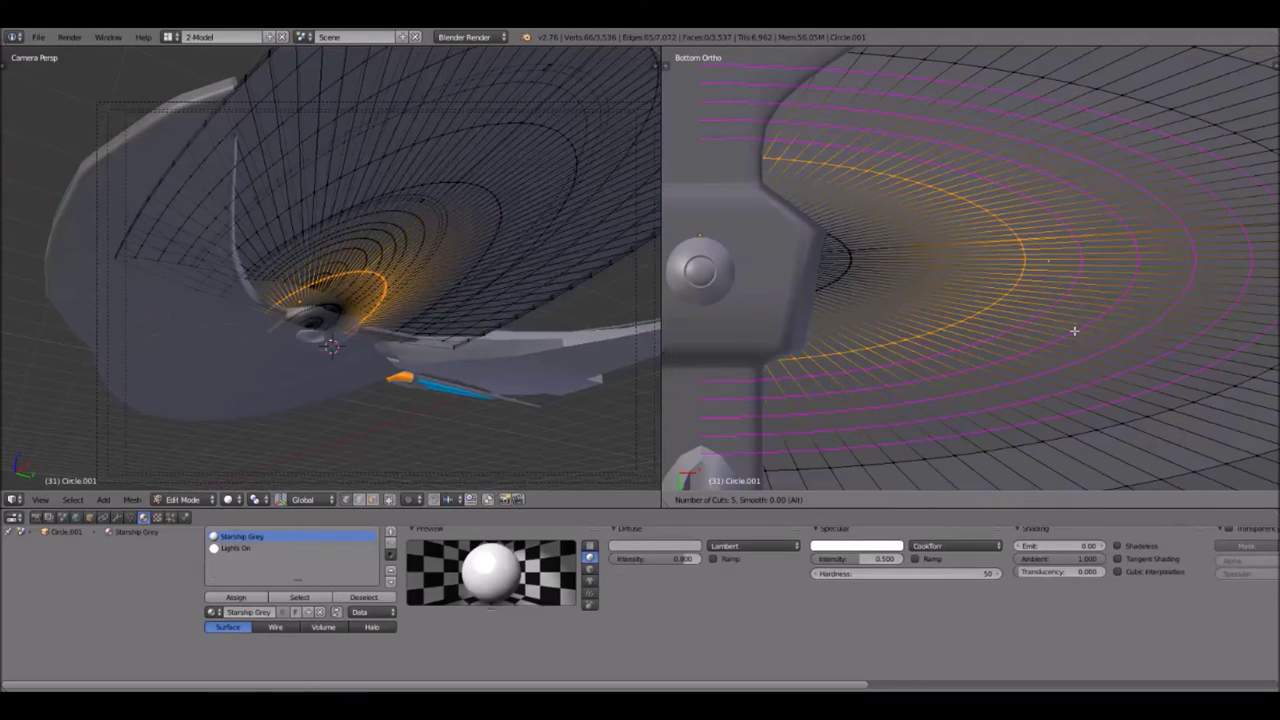
key(Escape)
scroll(1084, 312, down, 3)
scroll(1084, 313, up, 3)
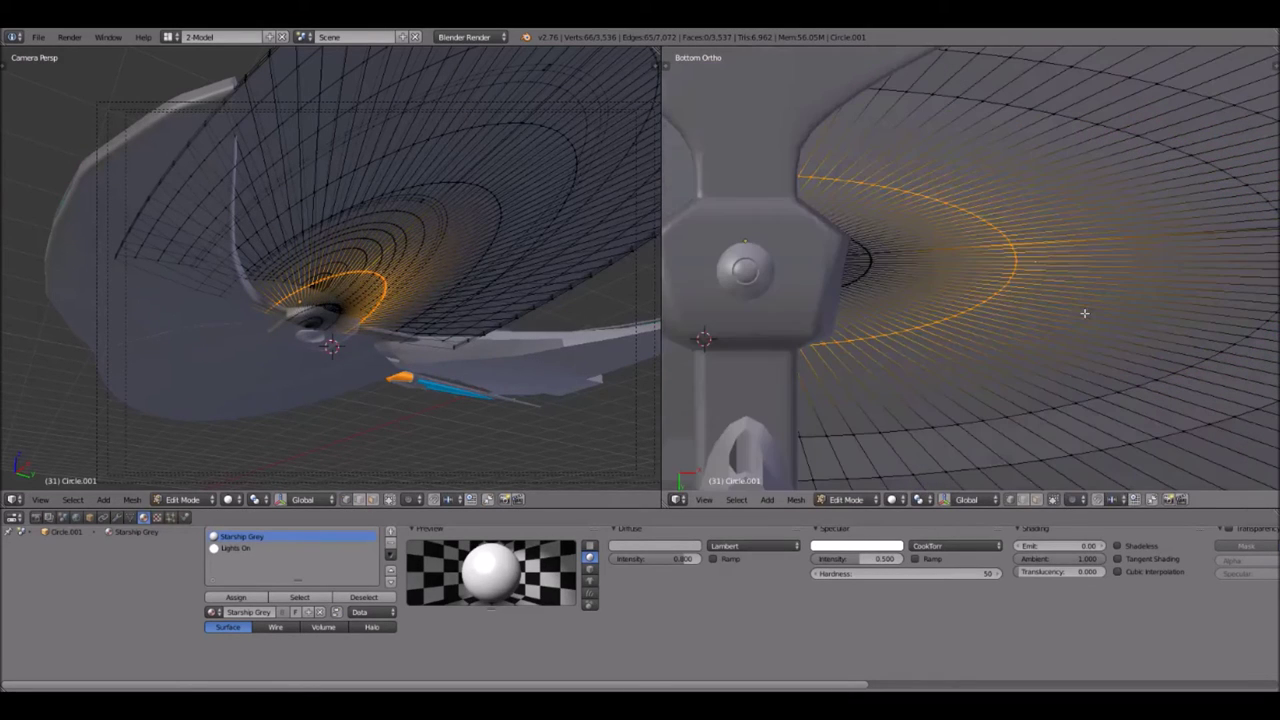
- Add an edge loop to the saucer's underside and slide it inward until it sits closely outside the selected loop
scroll(1063, 306, up, 4)
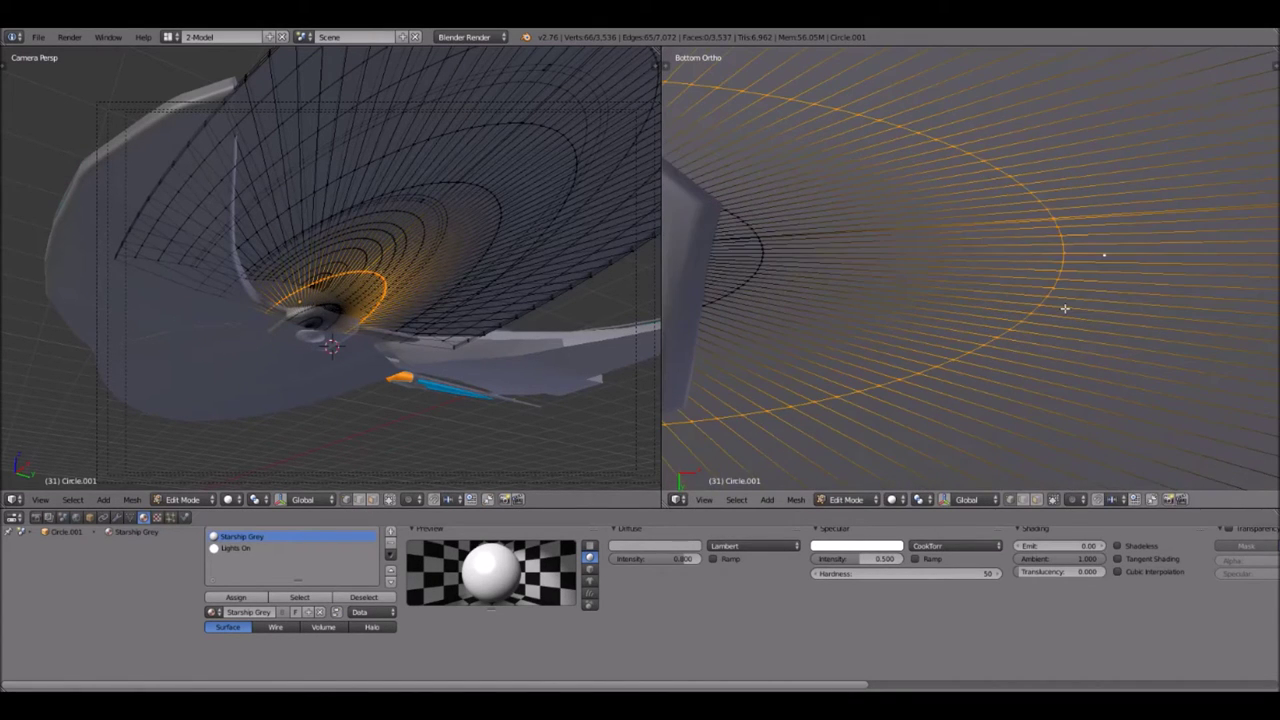
key(g)
key(g)
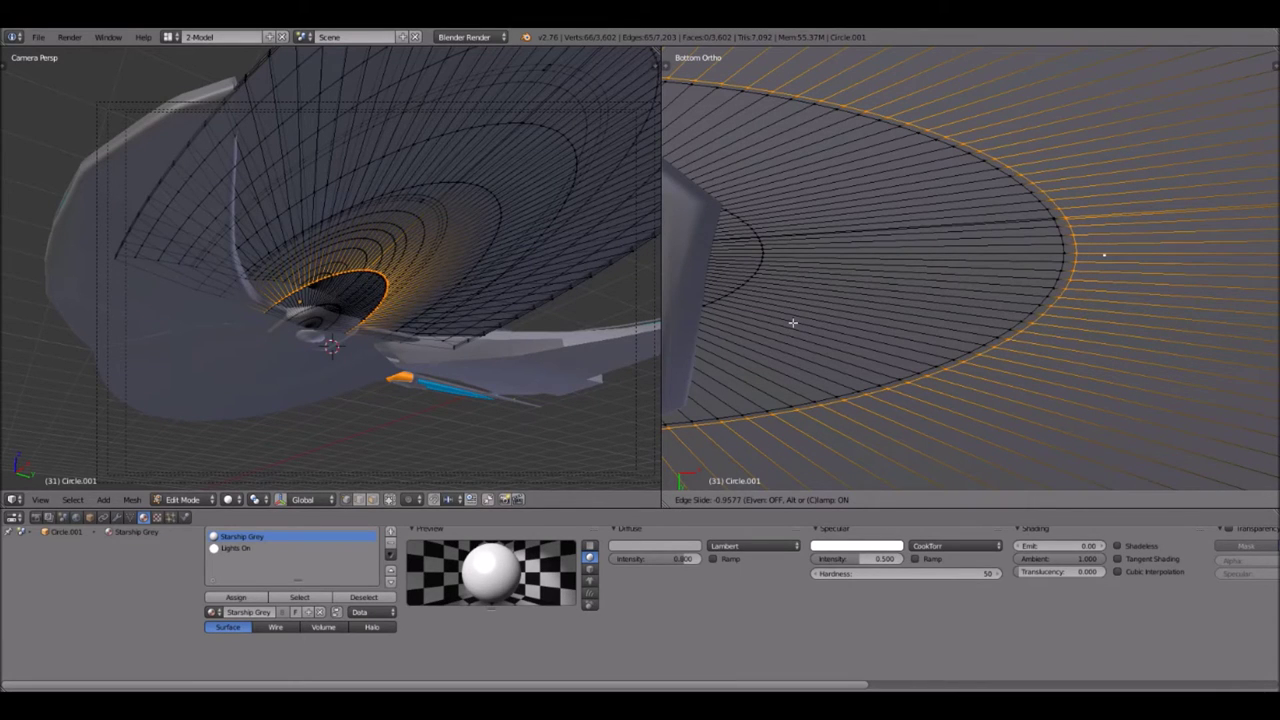
click(1044, 292)
- Add another edge loop outside the new one, slide it inward by a factor of about -0.94, and clear the selection
key(ctrl+r)
click(1115, 241)
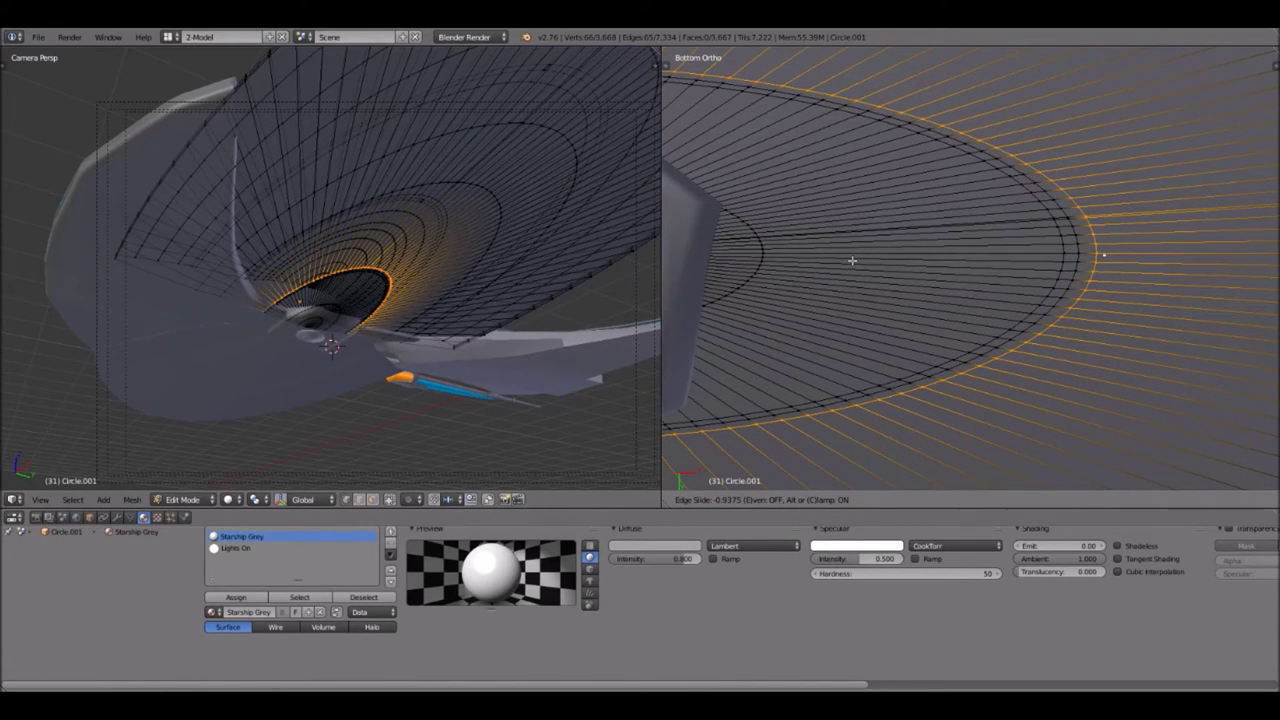
click(950, 292)
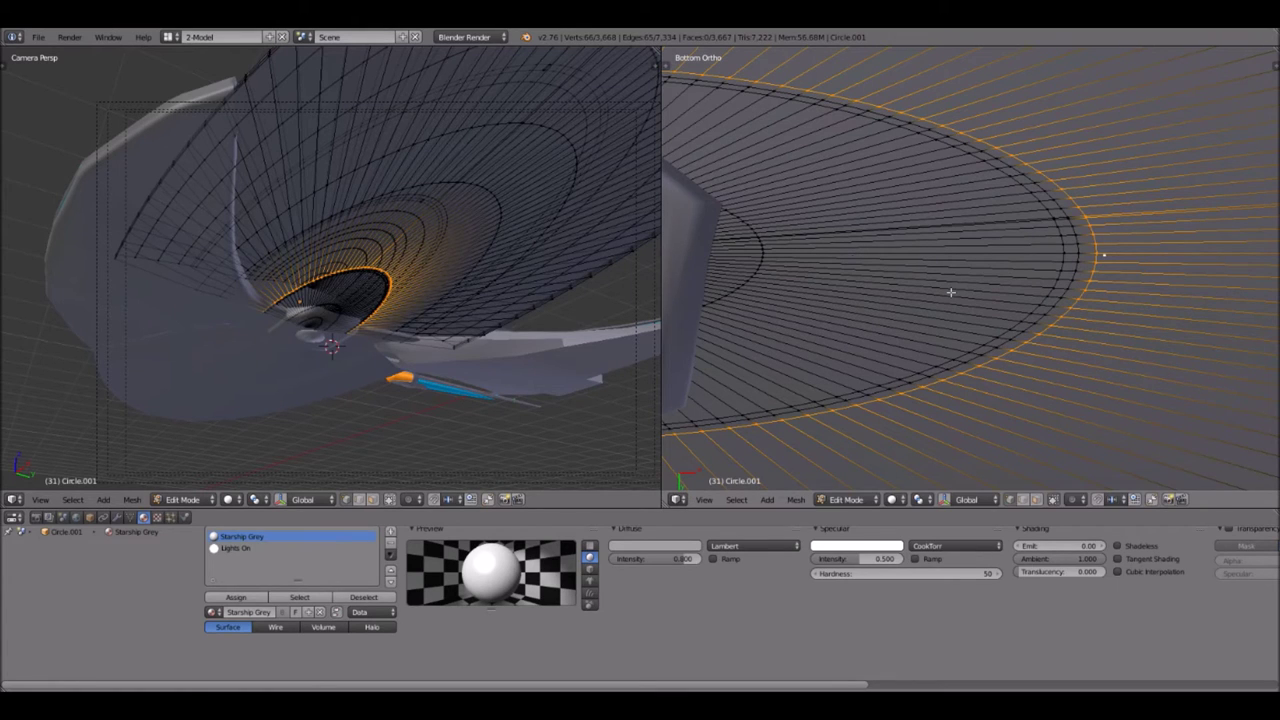
key(a)
- Select the outermost of the three close edge loops beside the person-scale box and edge-slide it slightly inward to even out their spacing
scroll(950, 292, up, 2)
scroll(951, 292, up, 2)
shift+middle_drag(1097, 266, 1021, 282)
scroll(1021, 282, down, 1)
scroll(1021, 283, up, 2)
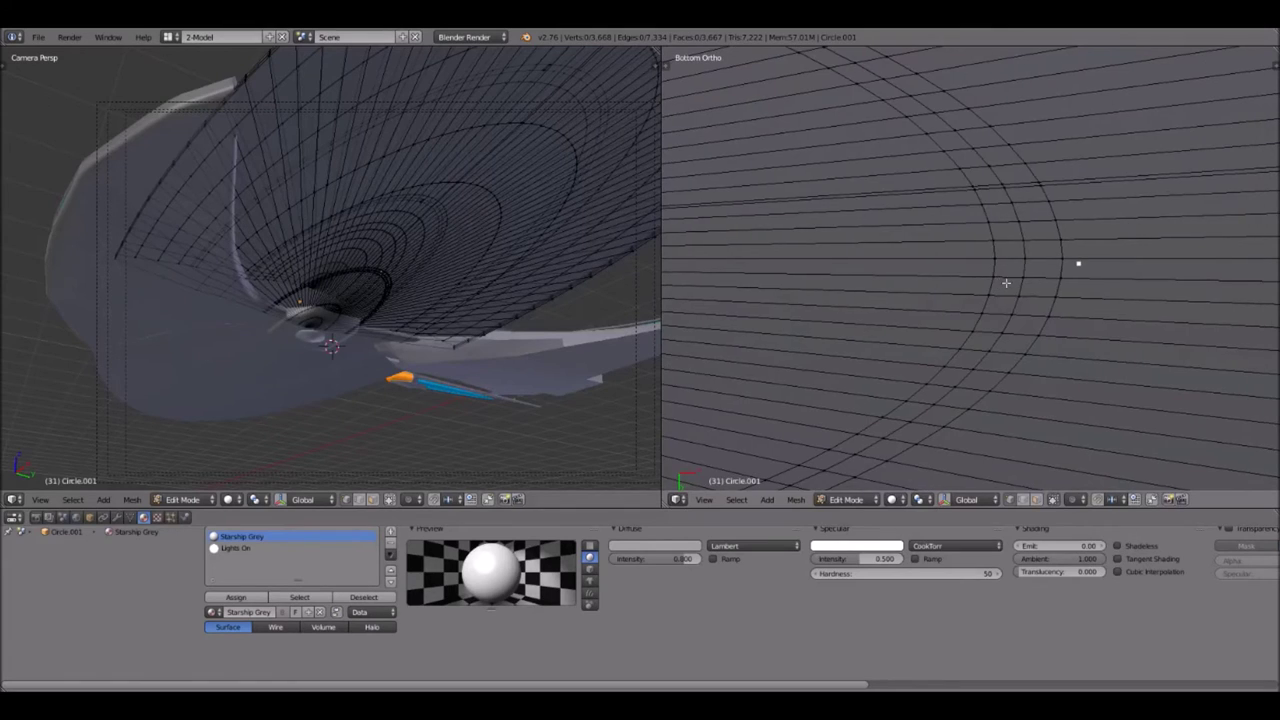
right_click(1068, 262)
right_click(1134, 265)
shift+right_click(1129, 292)
key(ctrl+e)
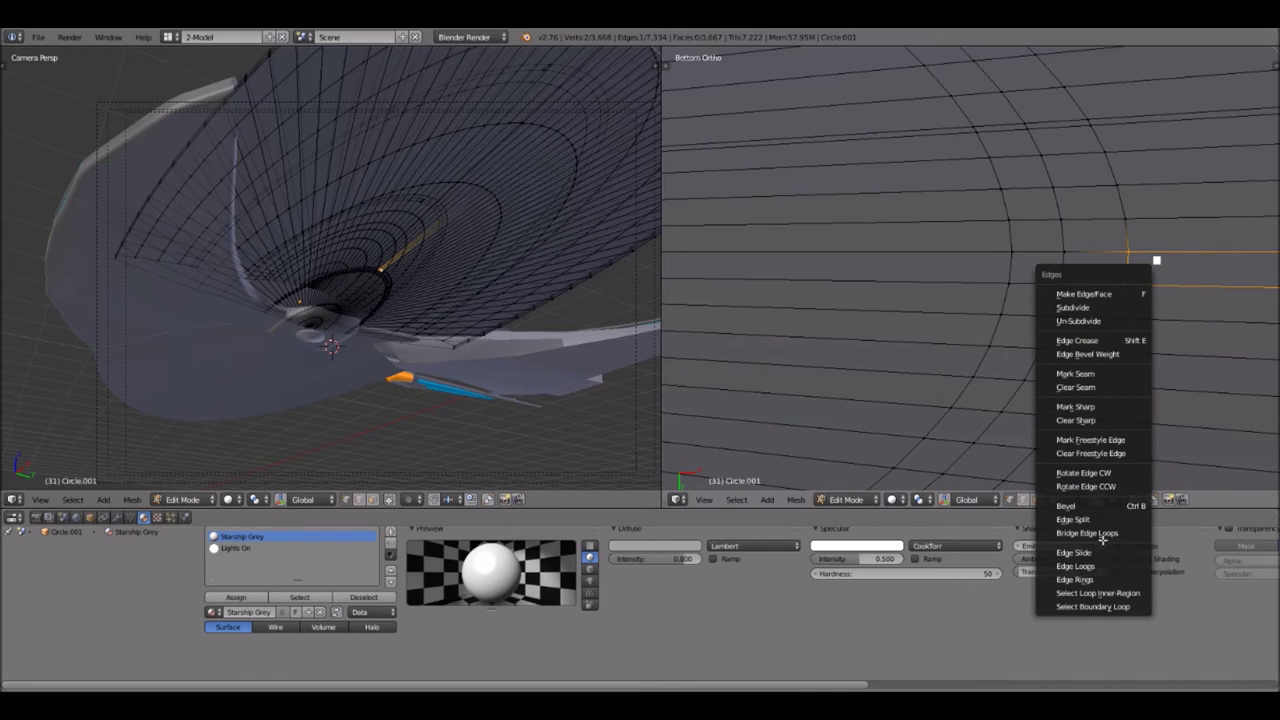
click(1090, 566)
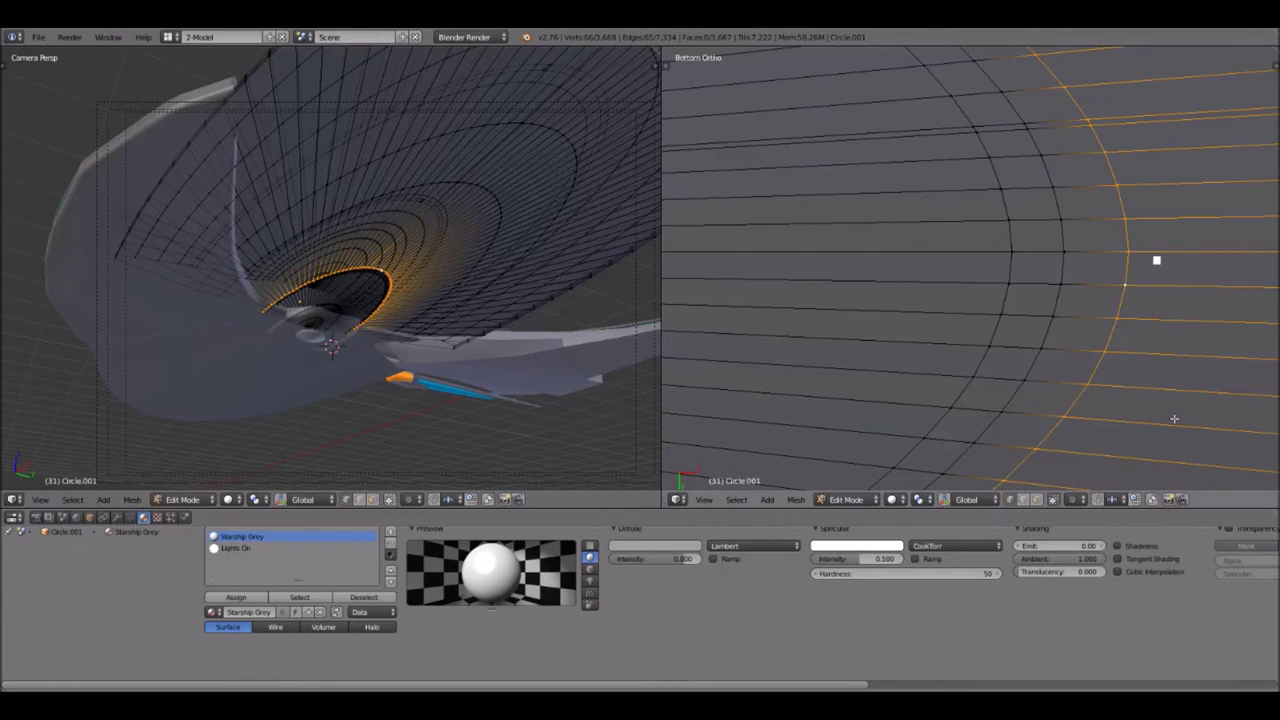
key(ctrl+e)
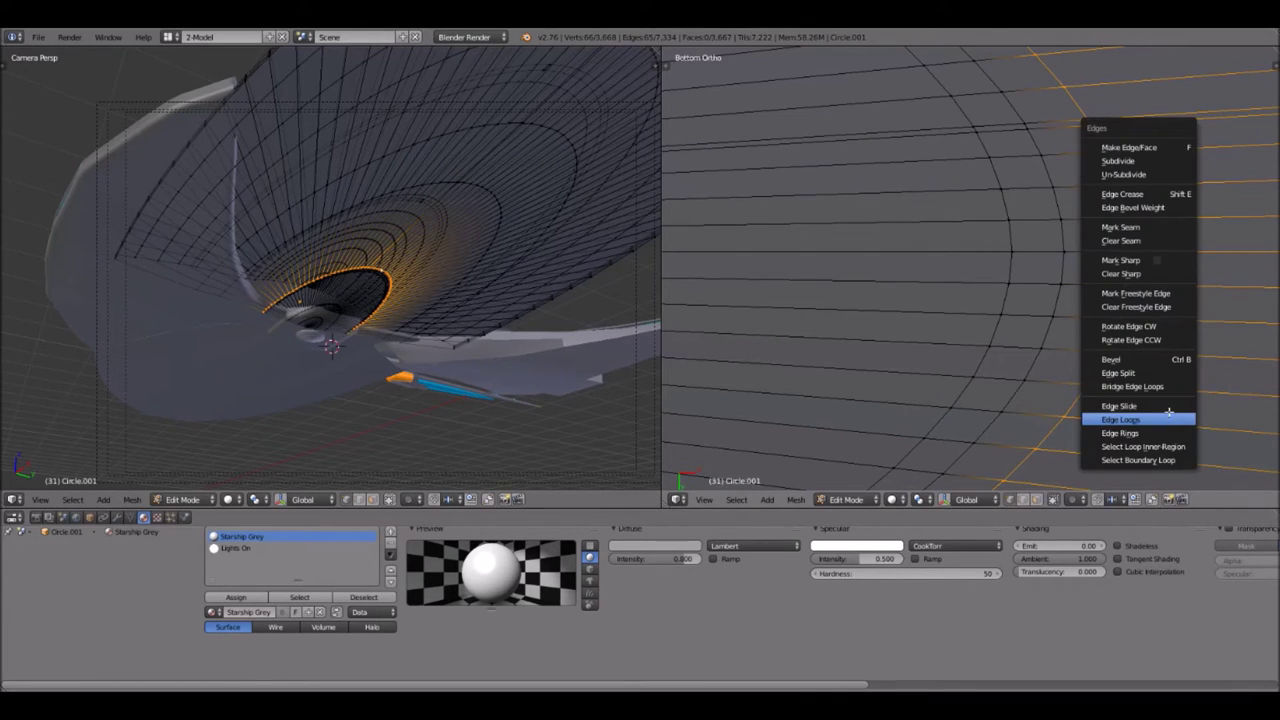
click(1166, 419)
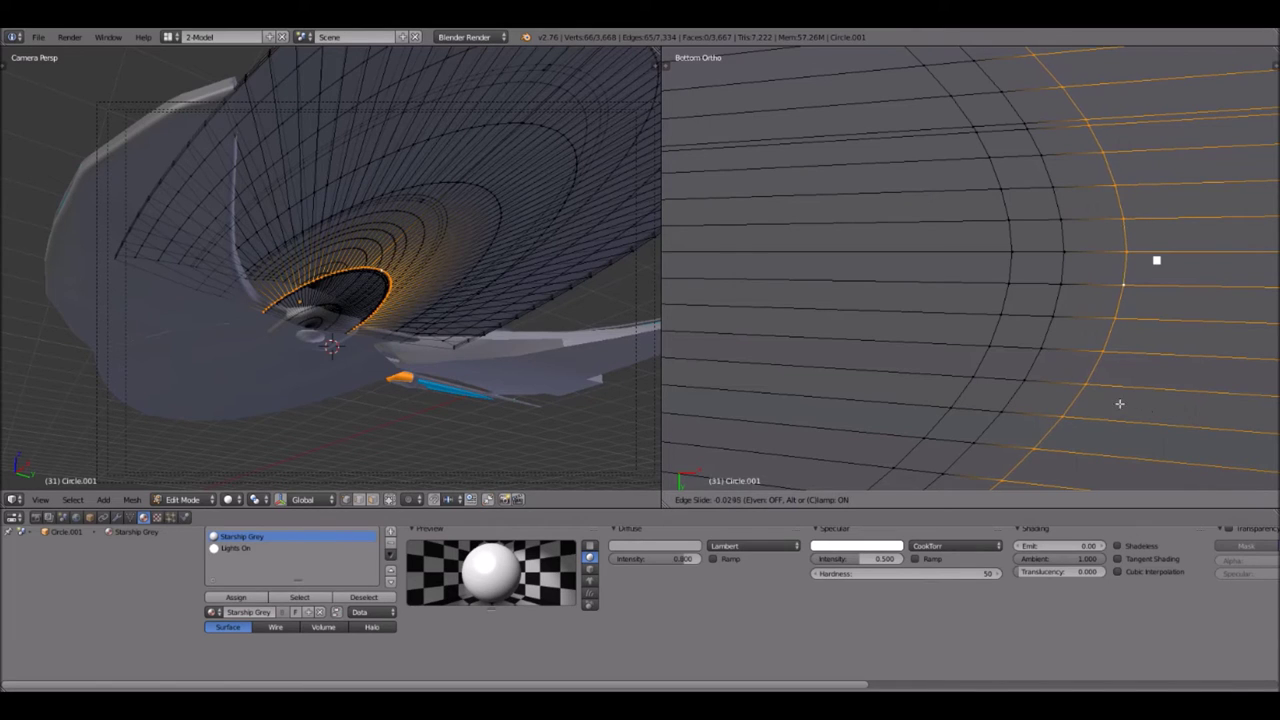
click(971, 380)
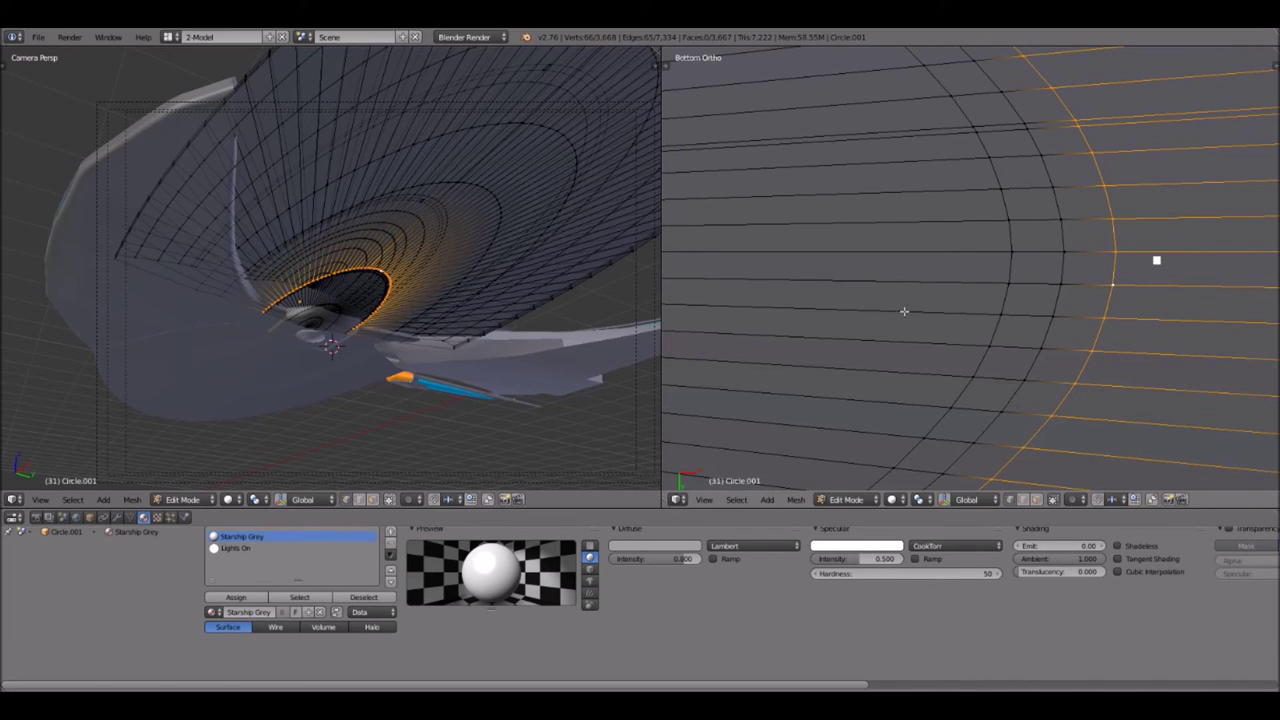
key(a)
- Extrude one face between the inner two close loops near the person-scale box in place and scale it to 0.75
scroll(877, 287, down, 5)
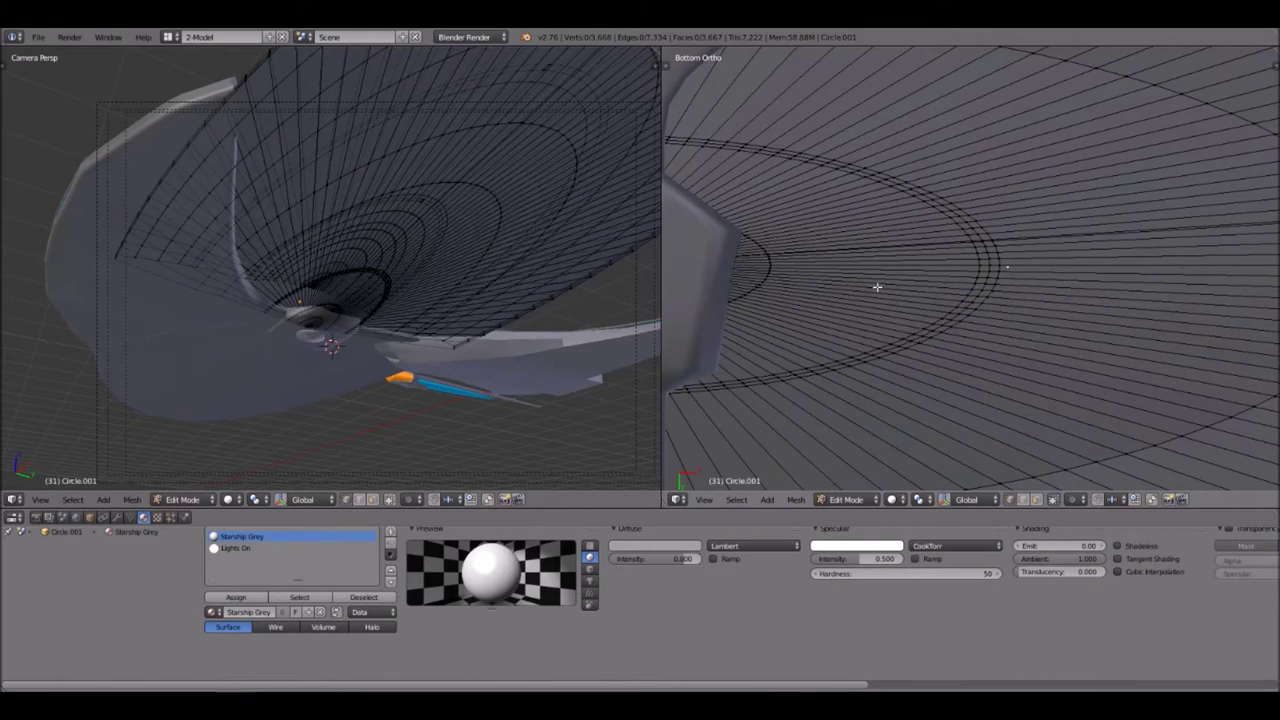
scroll(877, 292, up, 4)
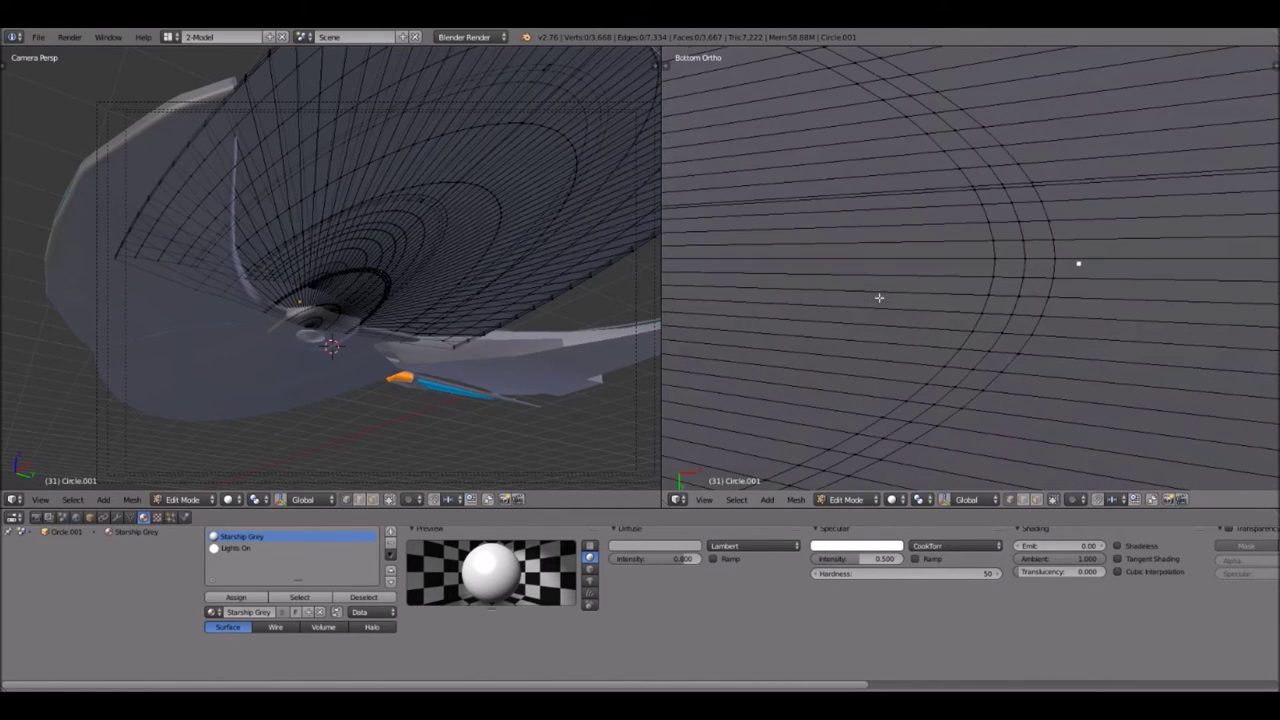
scroll(1078, 266, down, 5)
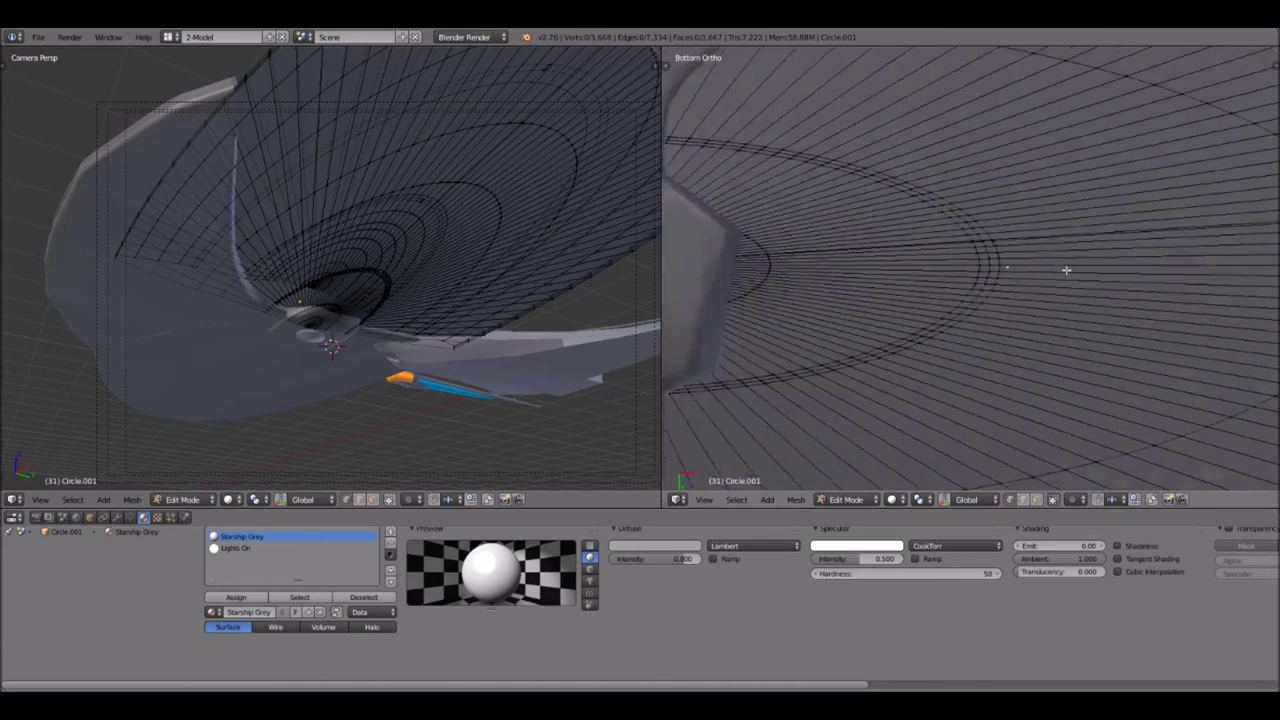
scroll(935, 366, up, 4)
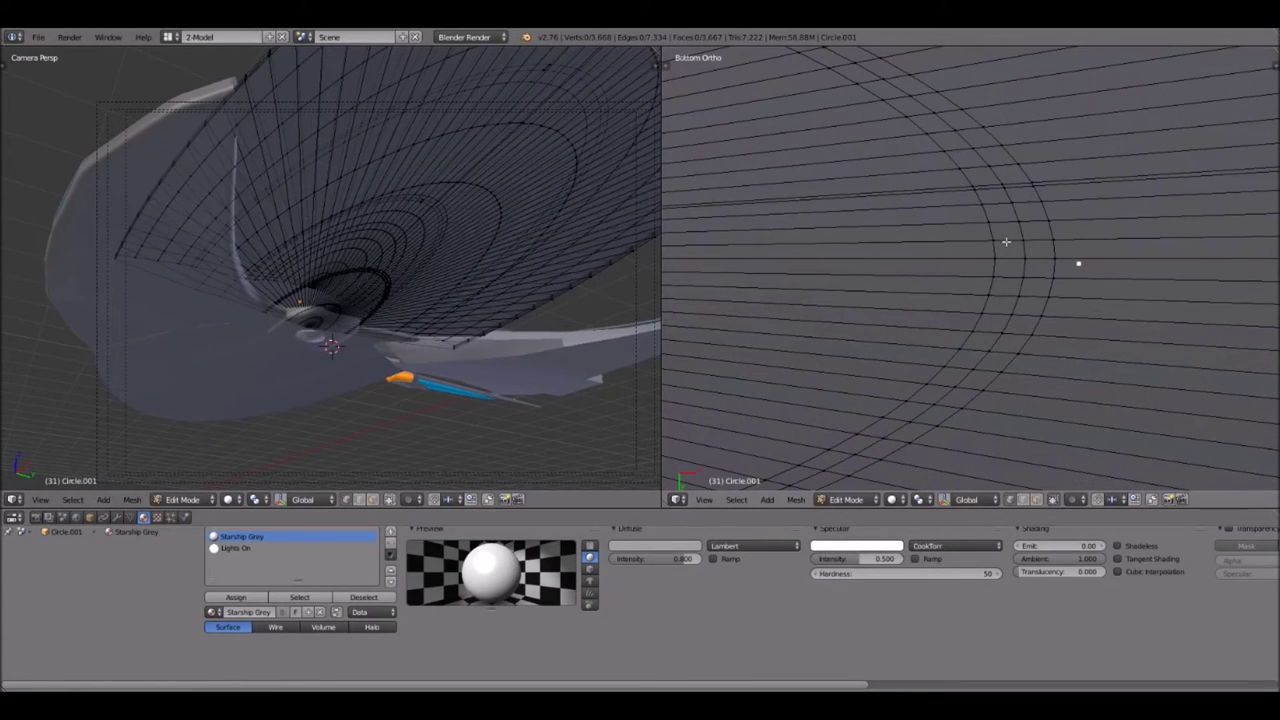
scroll(992, 214, up, 1)
alt+right_click(992, 214)
alt+shift+right_click(1022, 234)
scroll(1036, 254, up, 3)
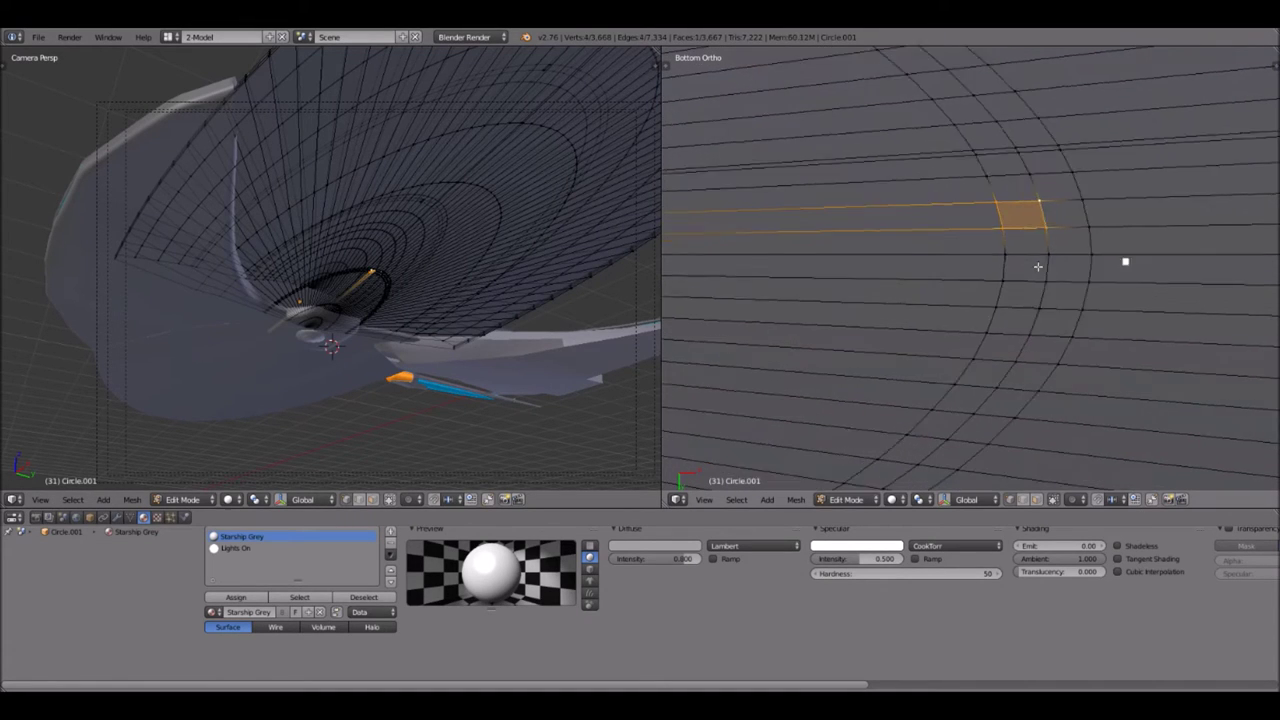
scroll(978, 190, up, 2)
shift+middle_drag(970, 208, 966, 210)
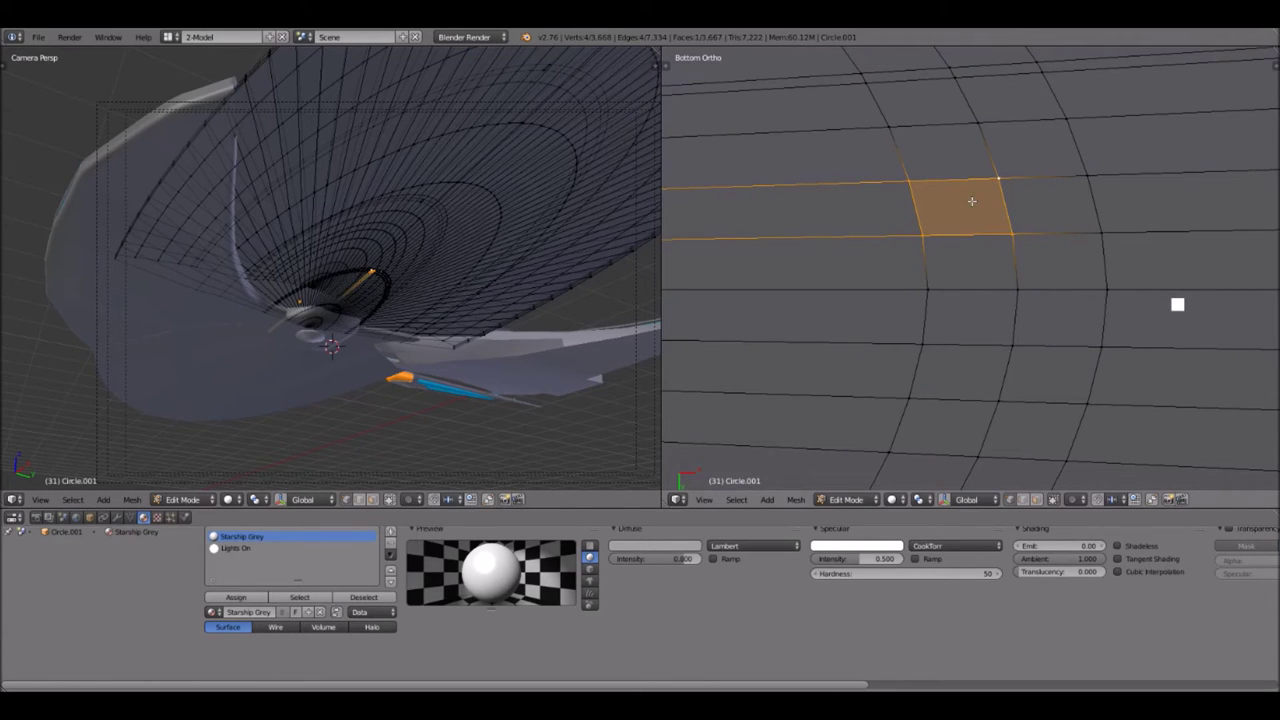
key(e)
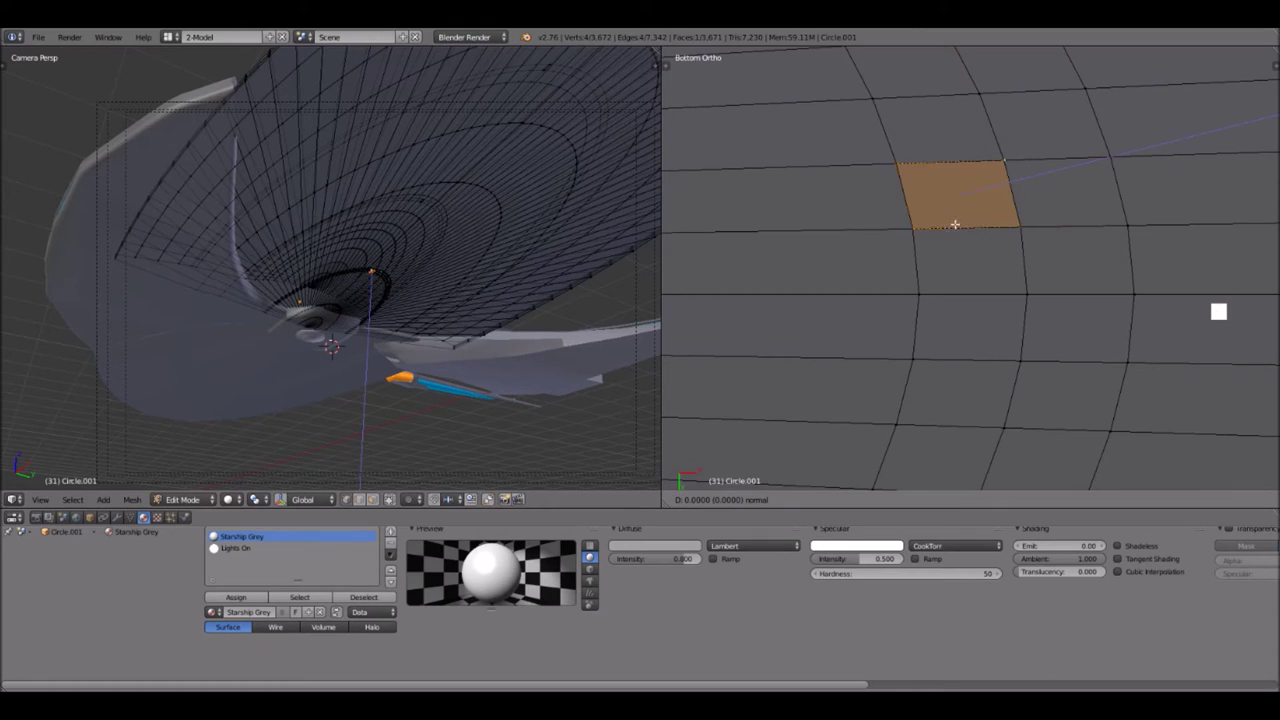
key(s)
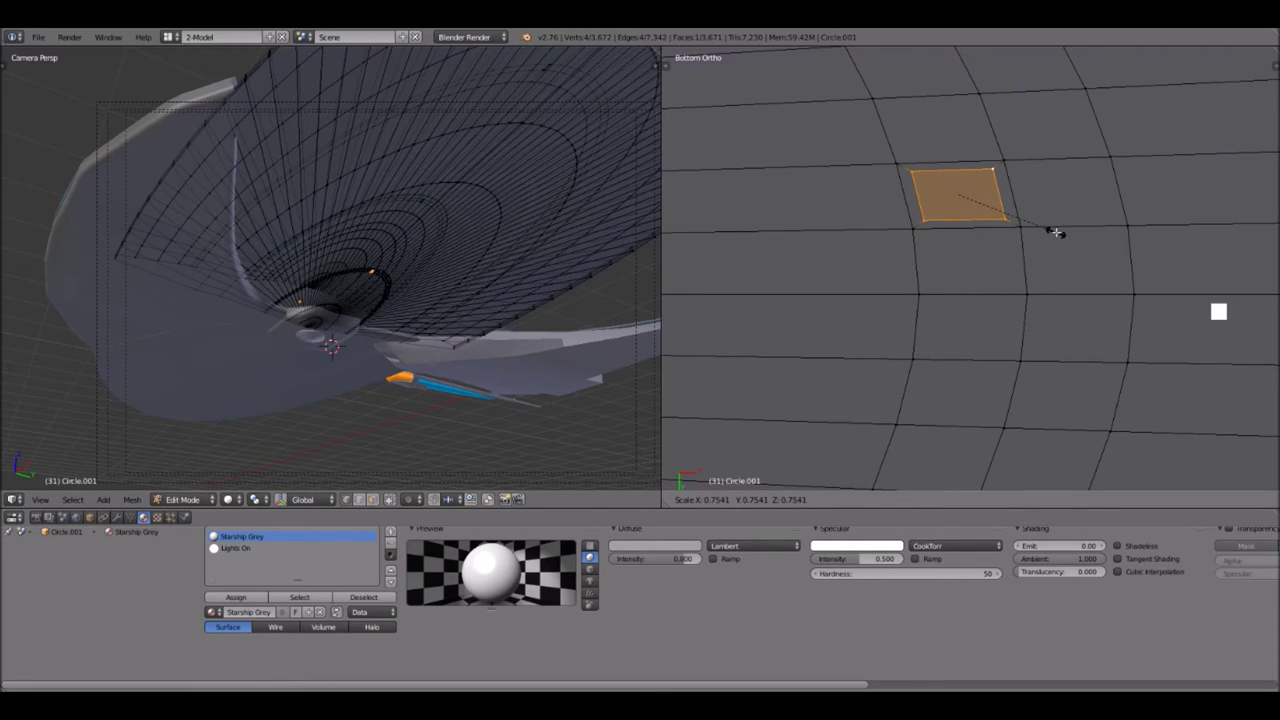
text(.75)
key(Return)
- Extrude the neighbouring face directly below the inset one, within the same ring, in place and scale it to 0.75
scroll(1055, 232, down, 7)
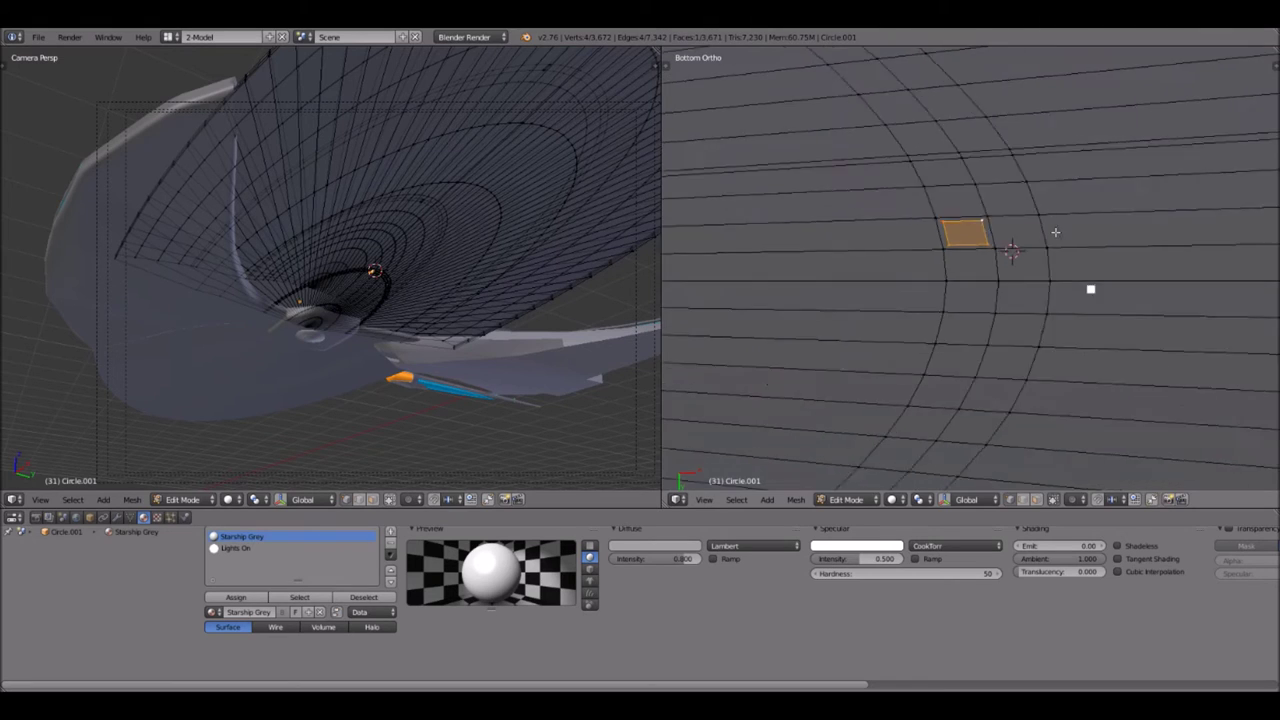
scroll(1055, 232, up, 7)
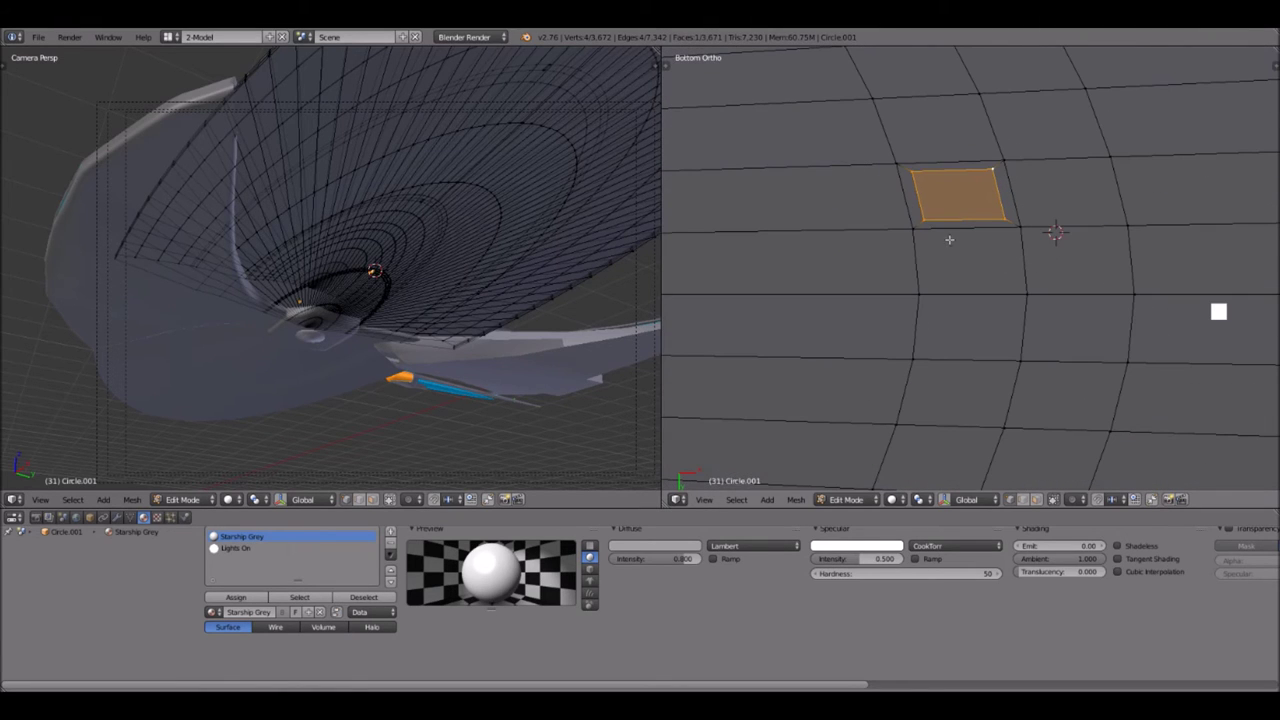
right_click(909, 237)
shift+right_click(917, 281)
shift+right_click(1046, 229)
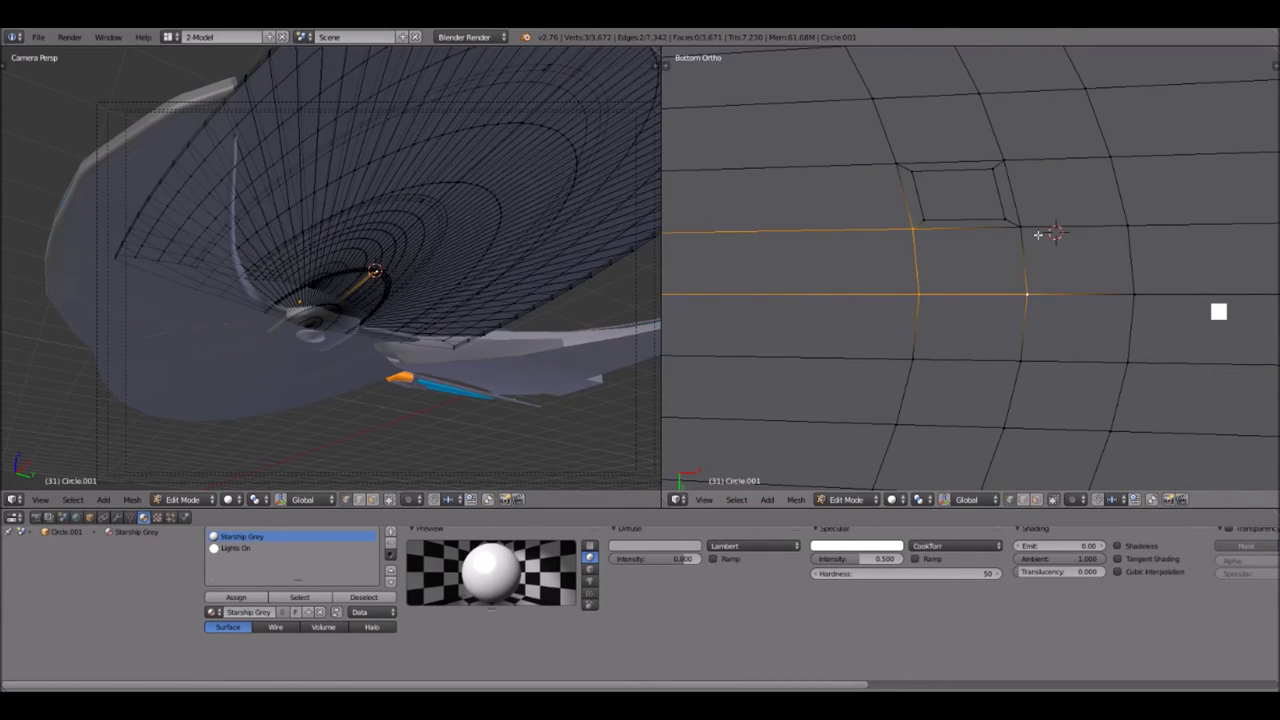
shift+right_click(1038, 235)
key(e)
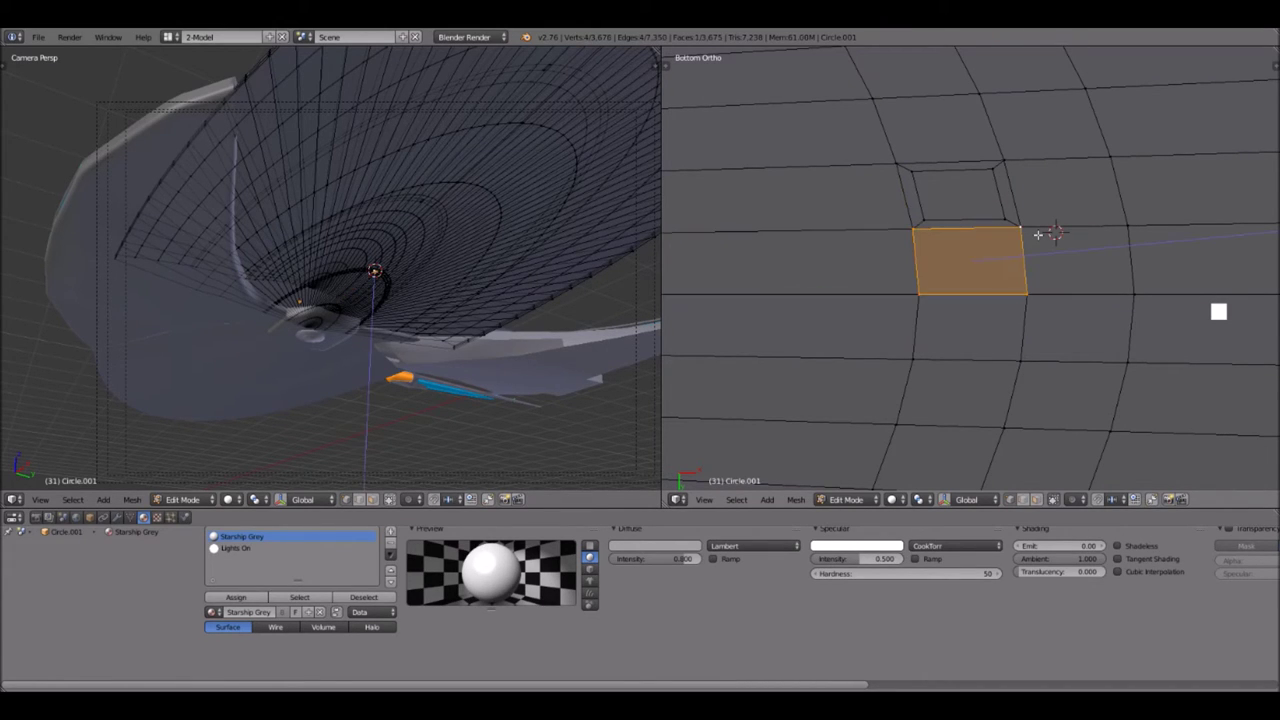
key(s)
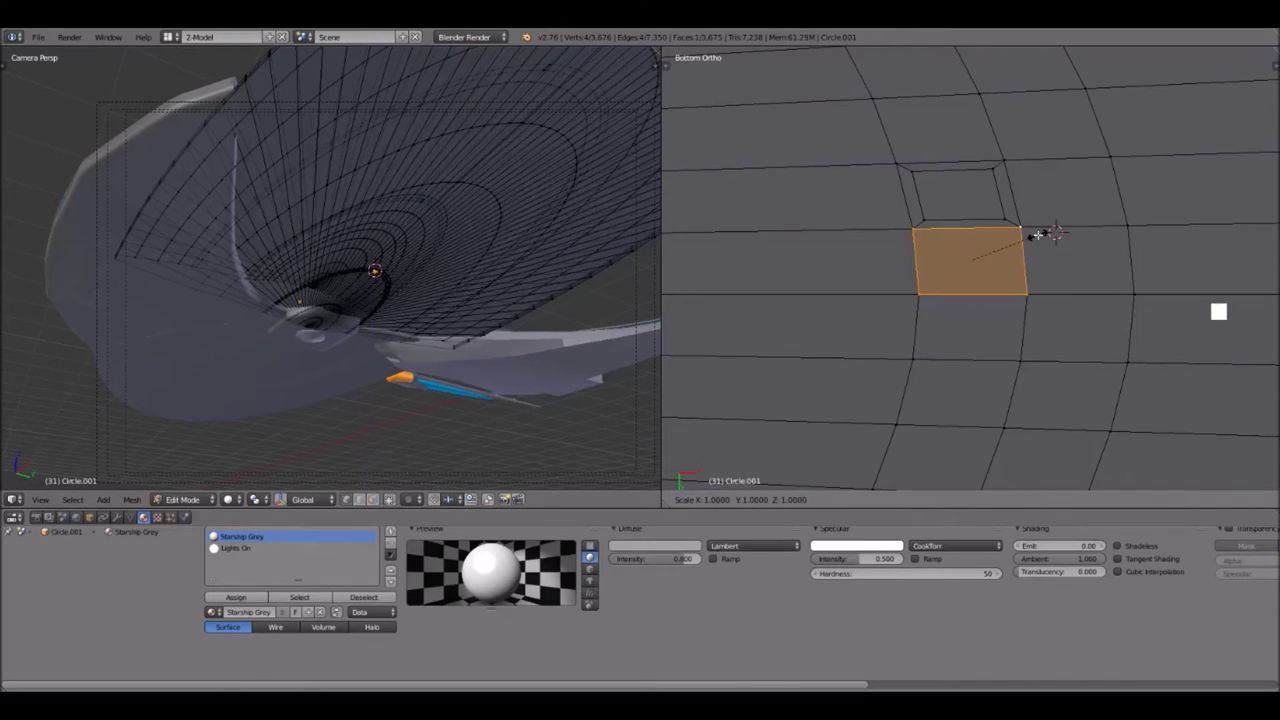
text(.75)
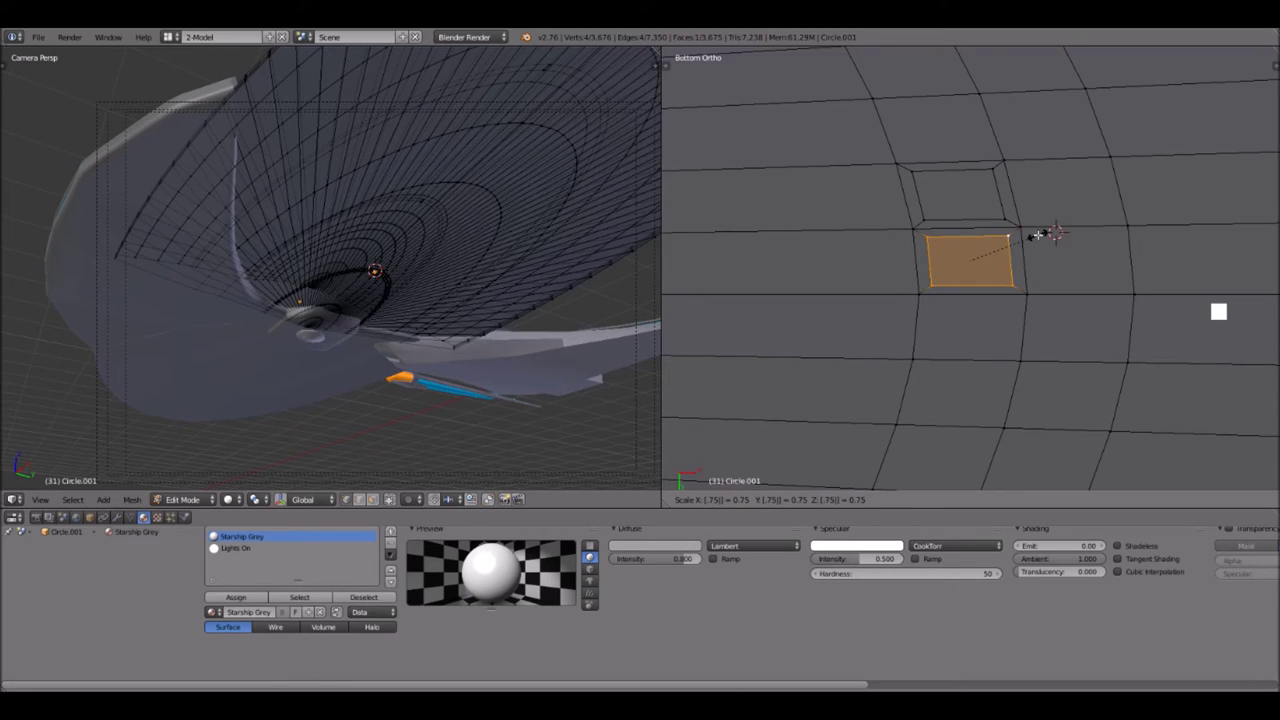
key(Return)
- Select both inset window faces and assign the Lights On material to them
right_click(924, 208)
shift+right_click(912, 171)
shift+right_click(986, 198)
shift+right_click(986, 203)
shift+right_click(939, 245)
shift+right_click(1012, 281)
shift+right_click(1013, 241)
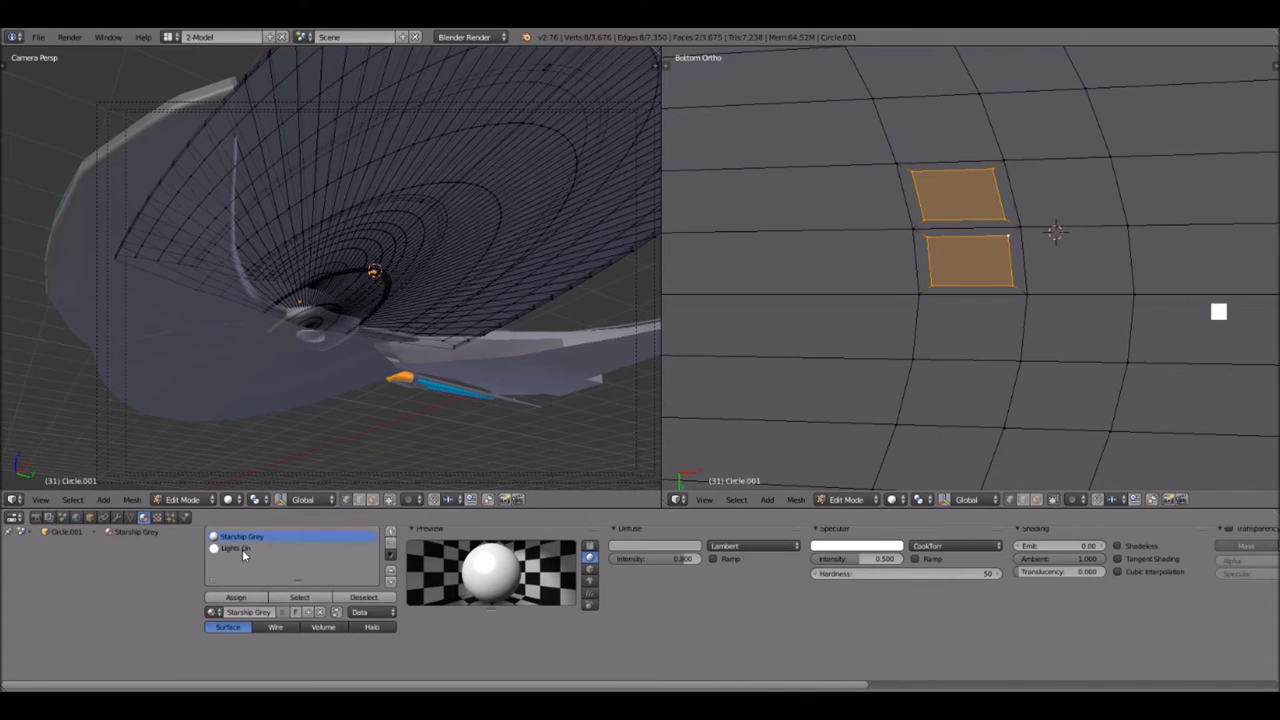
click(242, 552)
click(236, 597)
- Examine the two lit window panels on the saucer's underside in Object Mode, both from afar and close up
click(872, 500)
click(845, 481)
scroll(825, 309, down, 8)
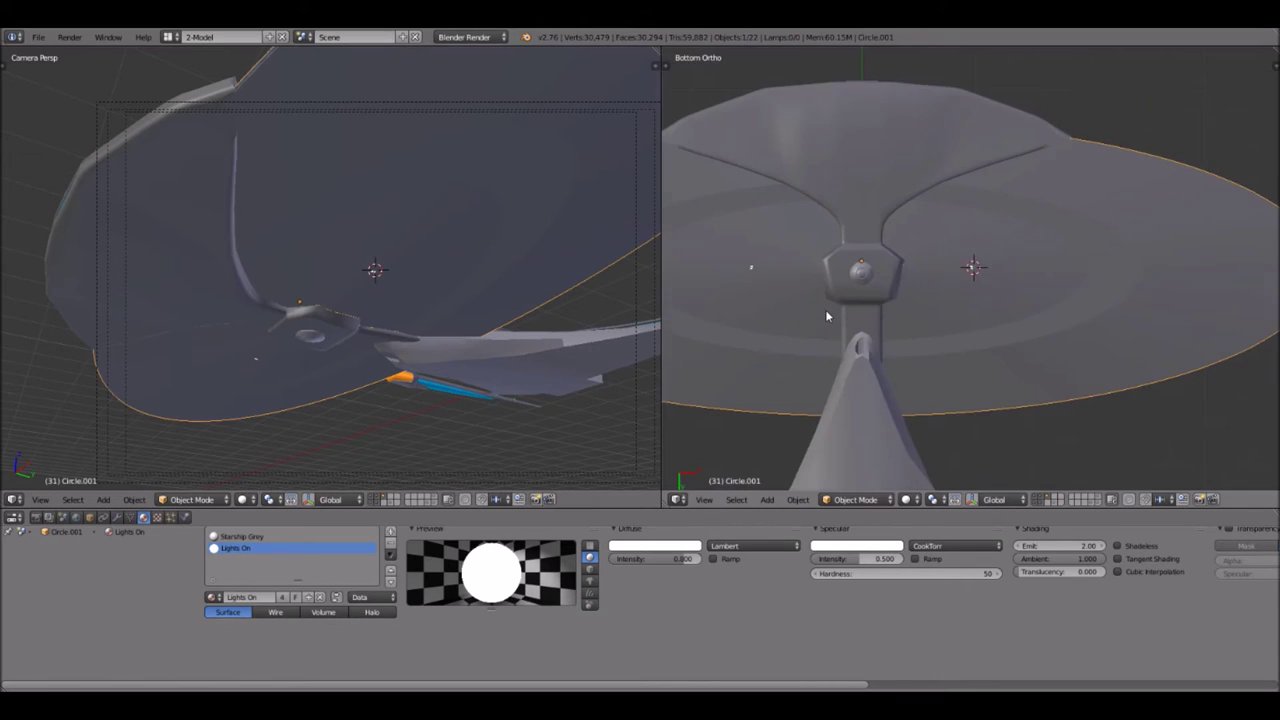
scroll(825, 309, up, 10)
scroll(872, 374, up, 5)
scroll(872, 374, down, 3)
scroll(872, 374, up, 3)
scroll(872, 375, down, 1)
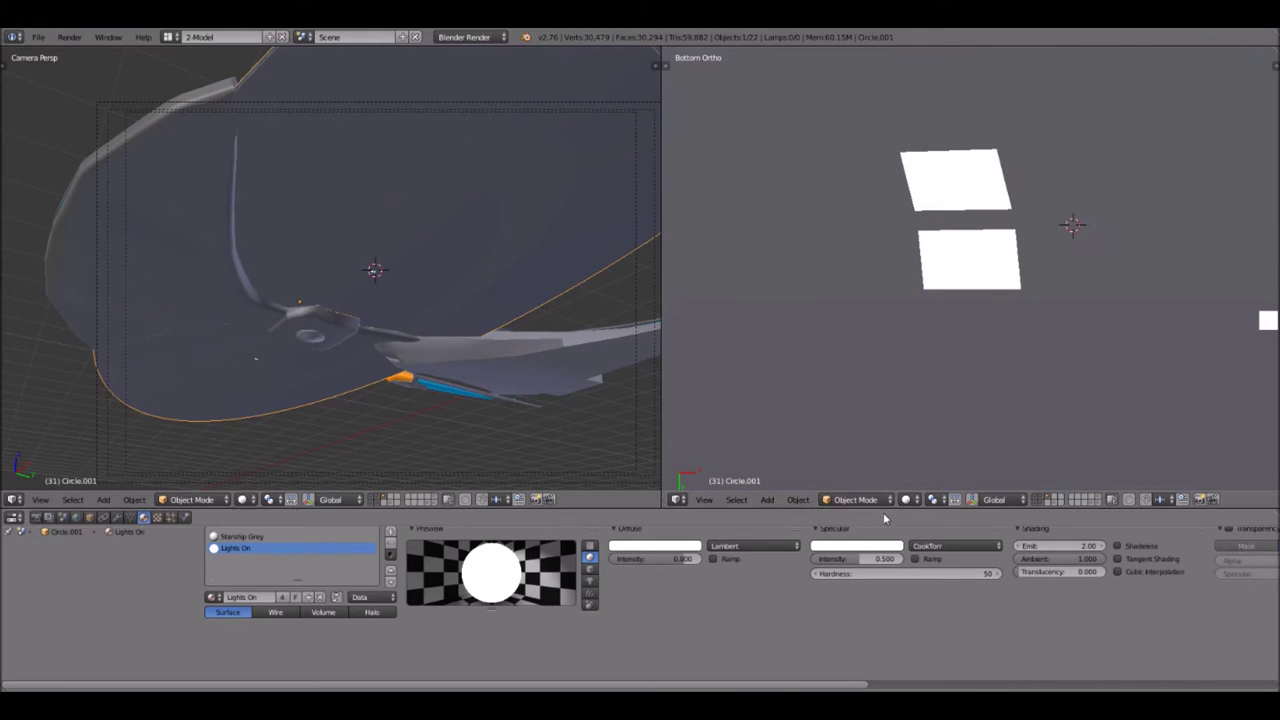
- In Edit Mode, extrude the face beside the upper lit window, across the ring's edge loop, in place and scale it to 0.75
click(884, 499)
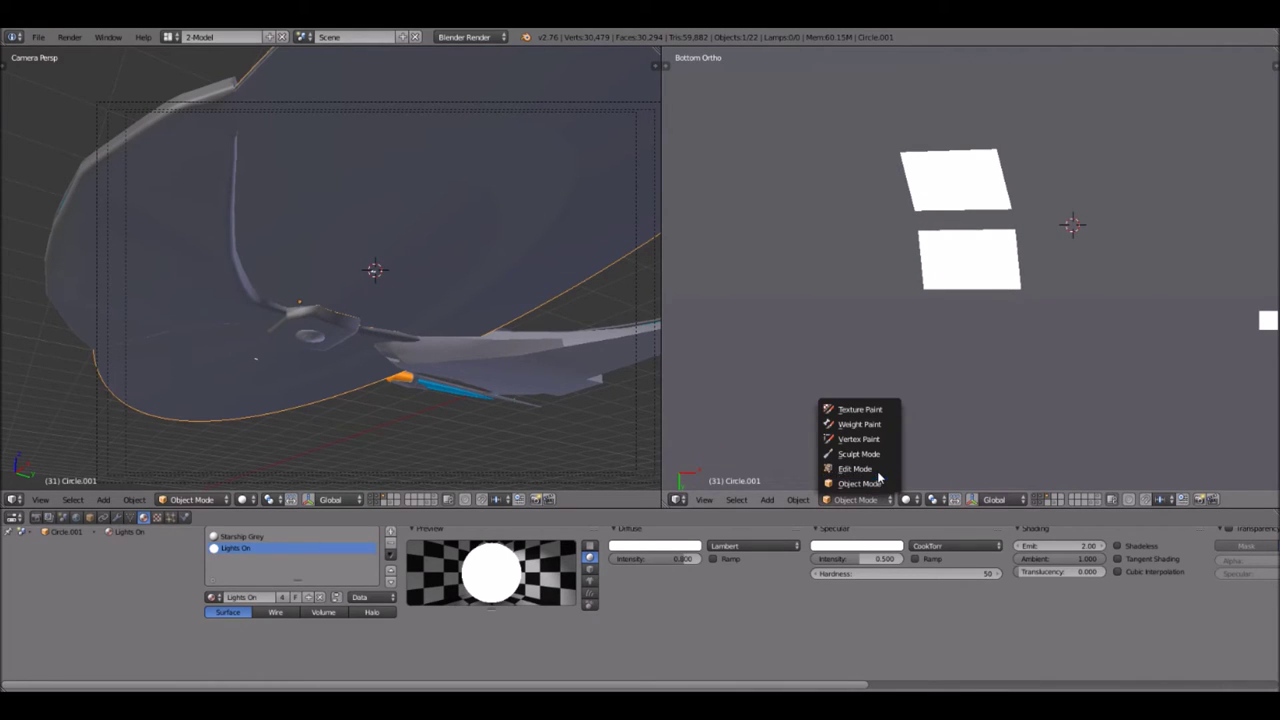
key(g)
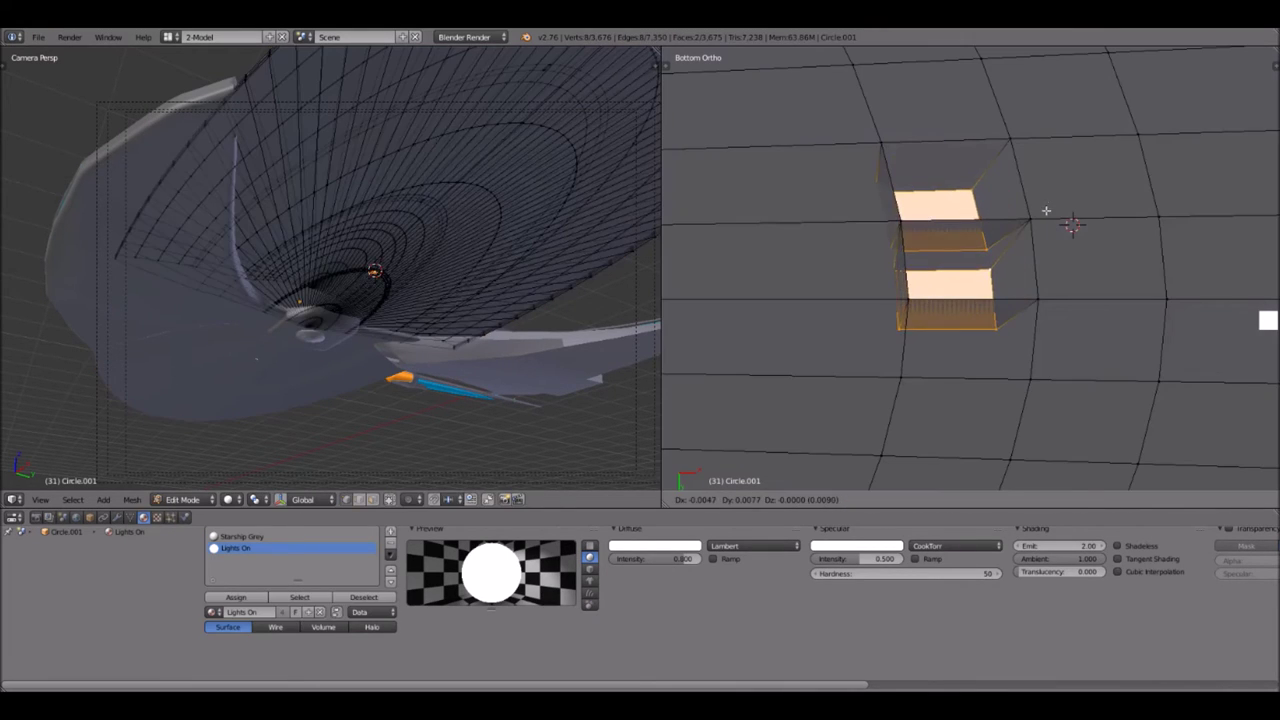
right_click(1046, 206)
right_click(1030, 218)
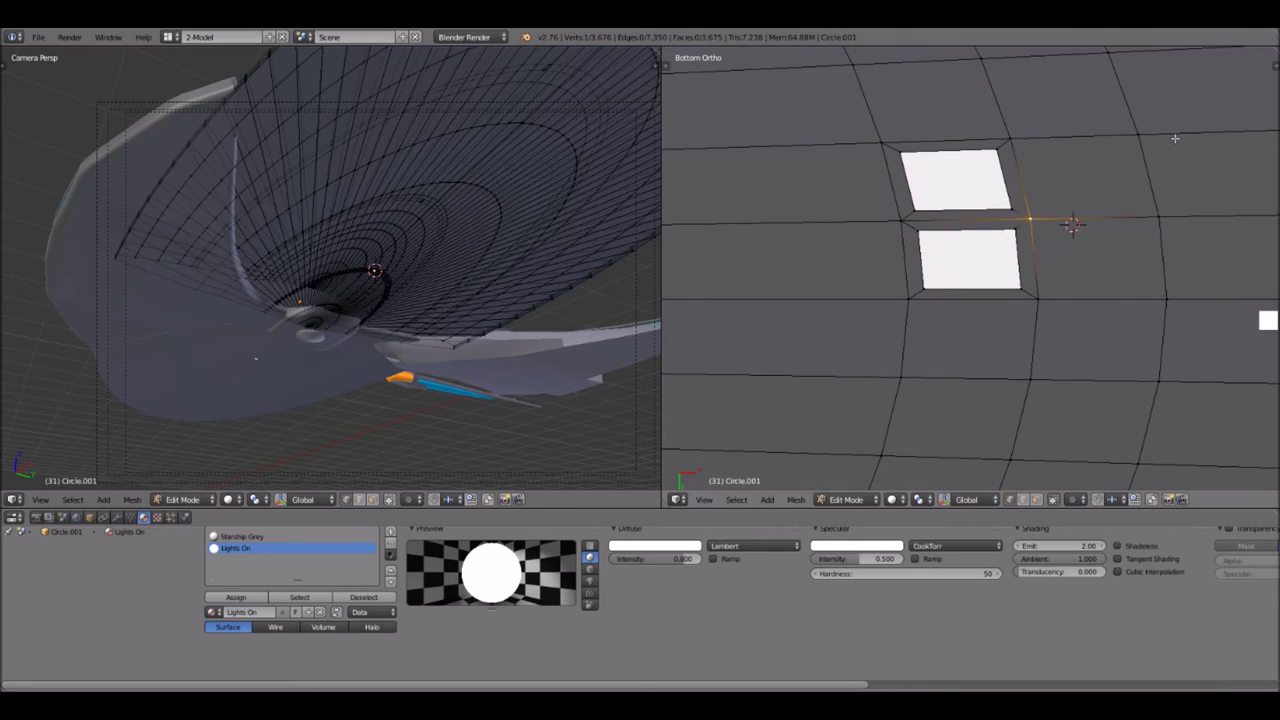
shift+right_click(1010, 138)
shift+right_click(1144, 150)
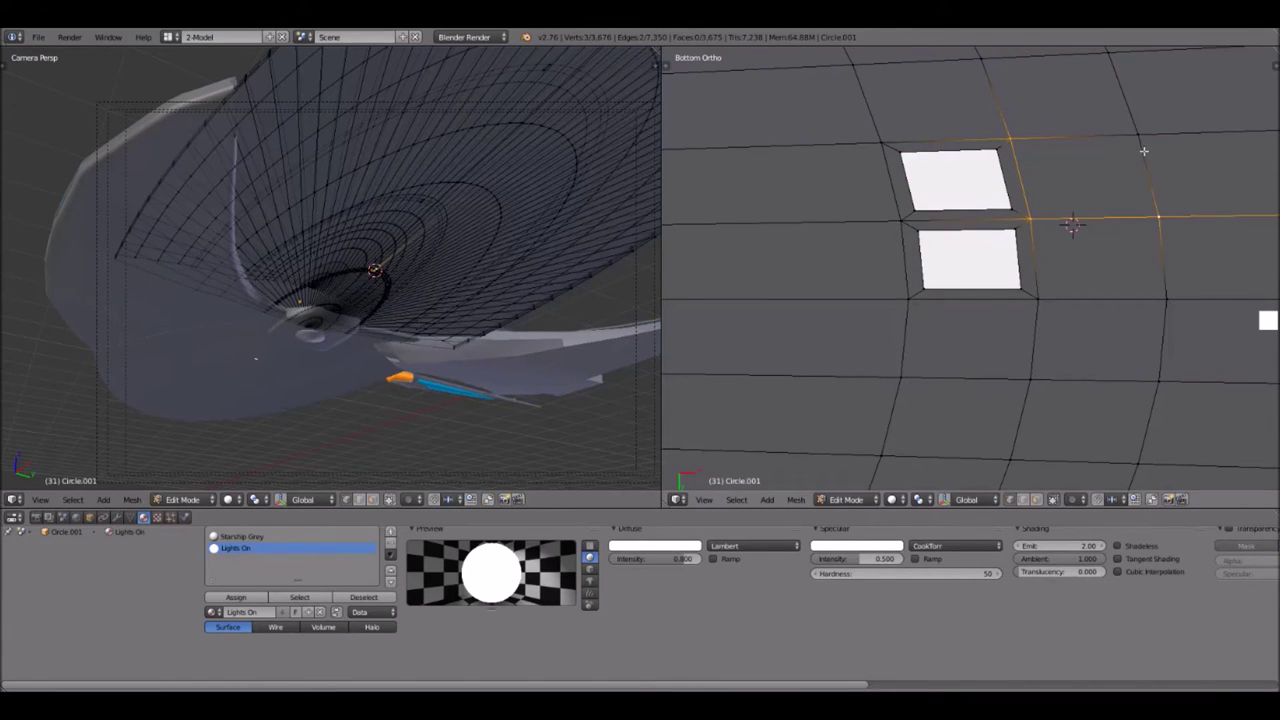
text(s)
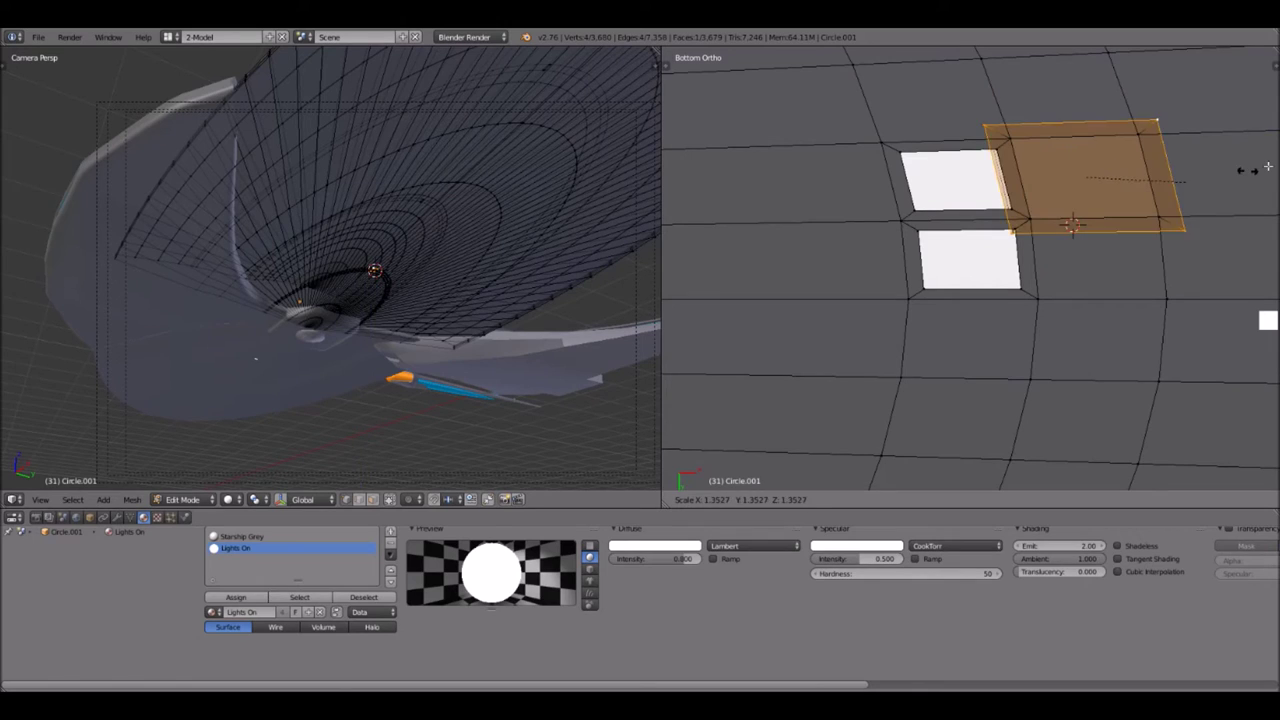
text(.75)
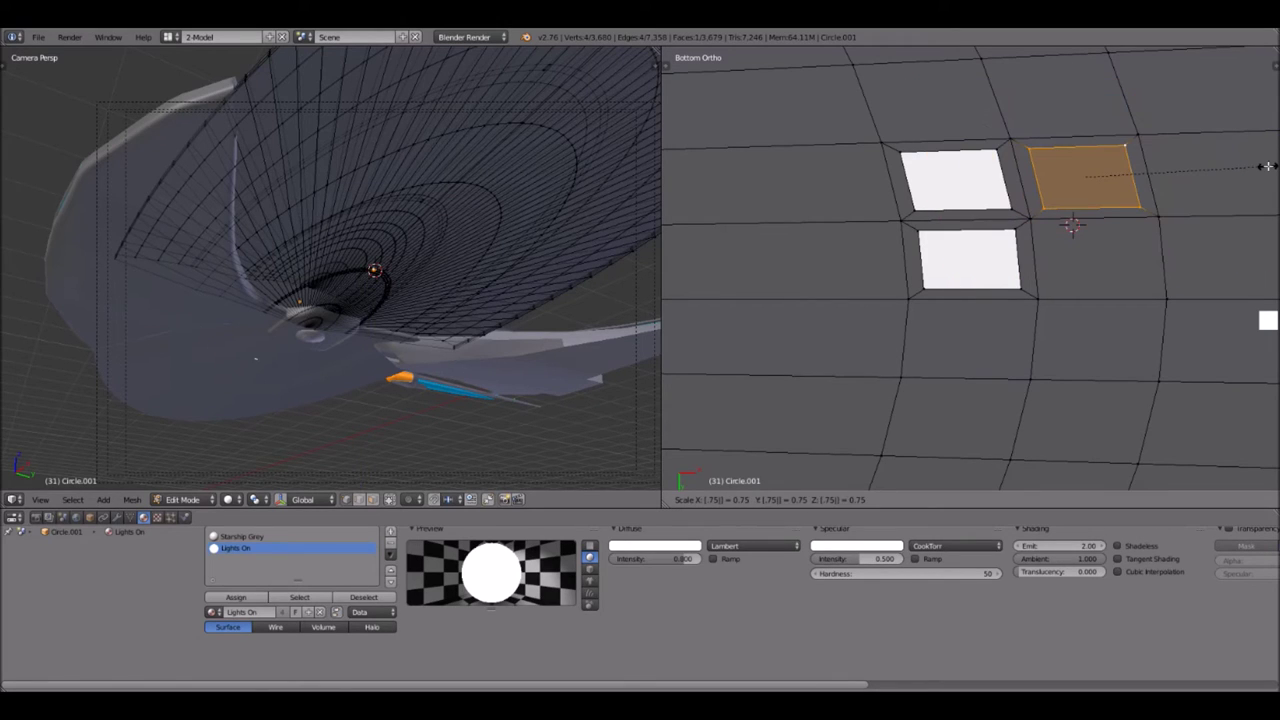
key(Return)
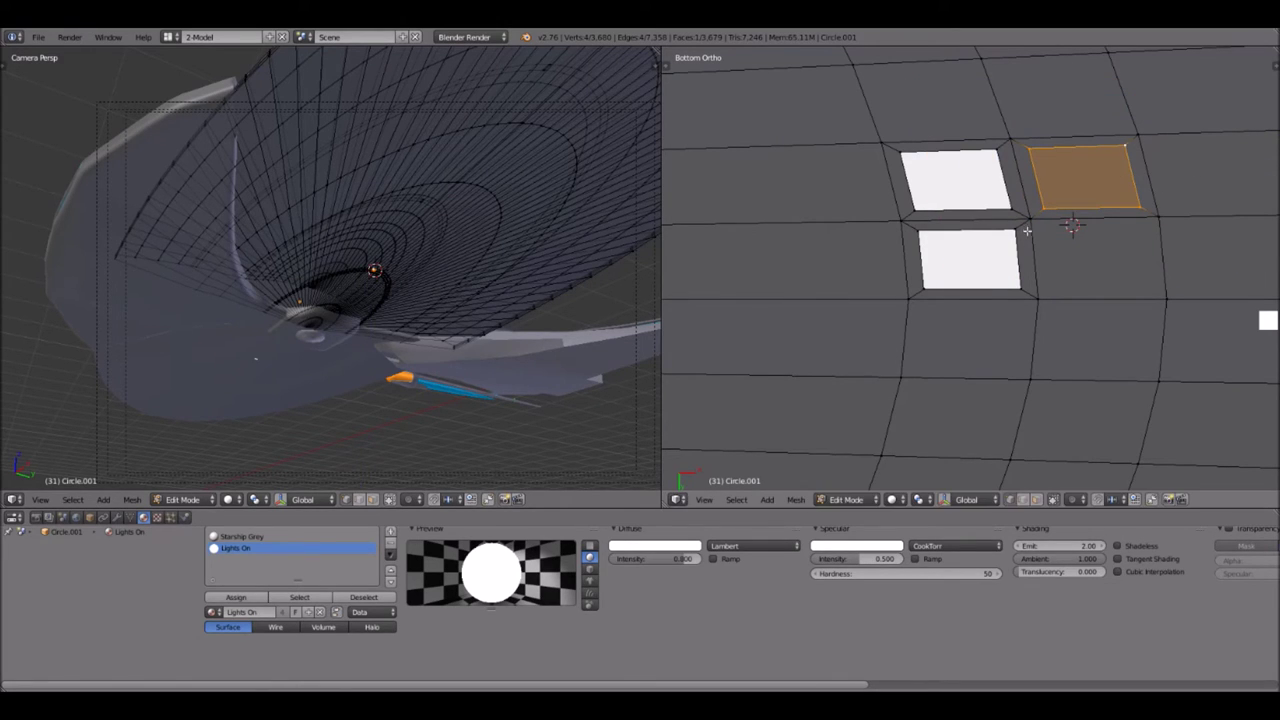
- Extrude the face directly below that new inset, beside the lower lit window, in place and scale it to 0.75
right_click(1038, 232)
shift+right_click(1088, 288)
shift+right_click(1175, 291)
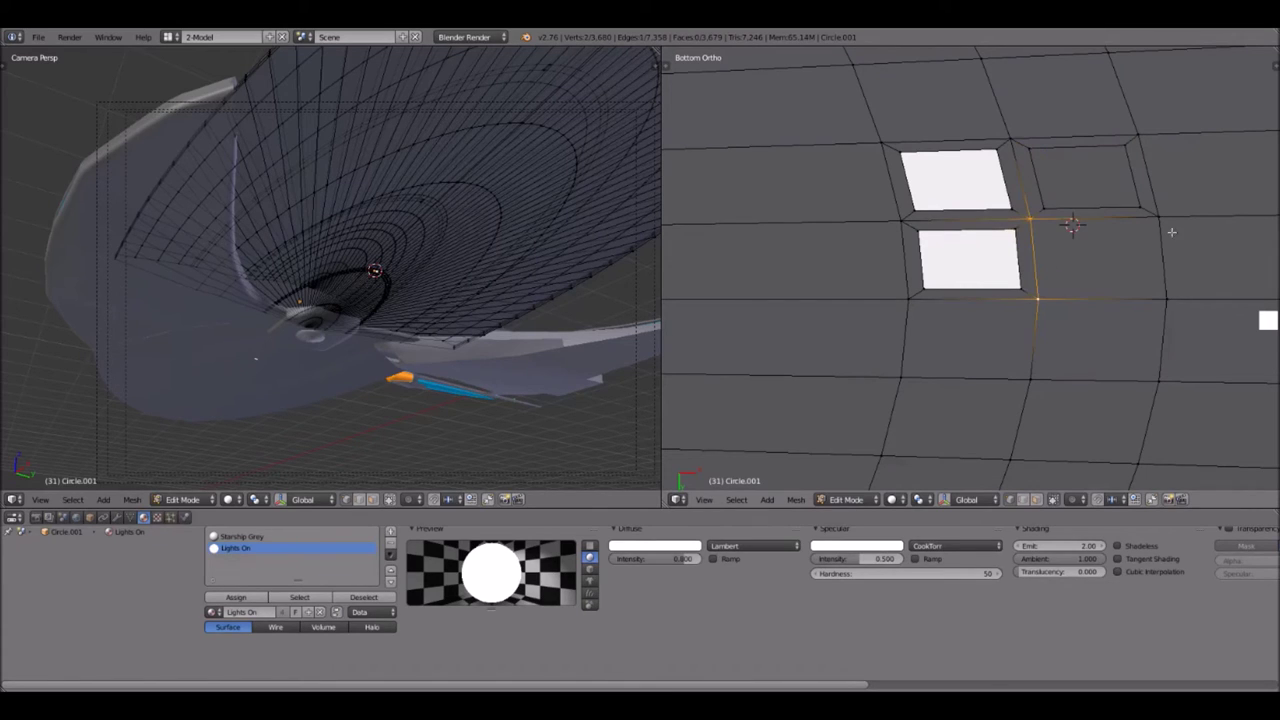
shift+right_click(1171, 226)
key(e)
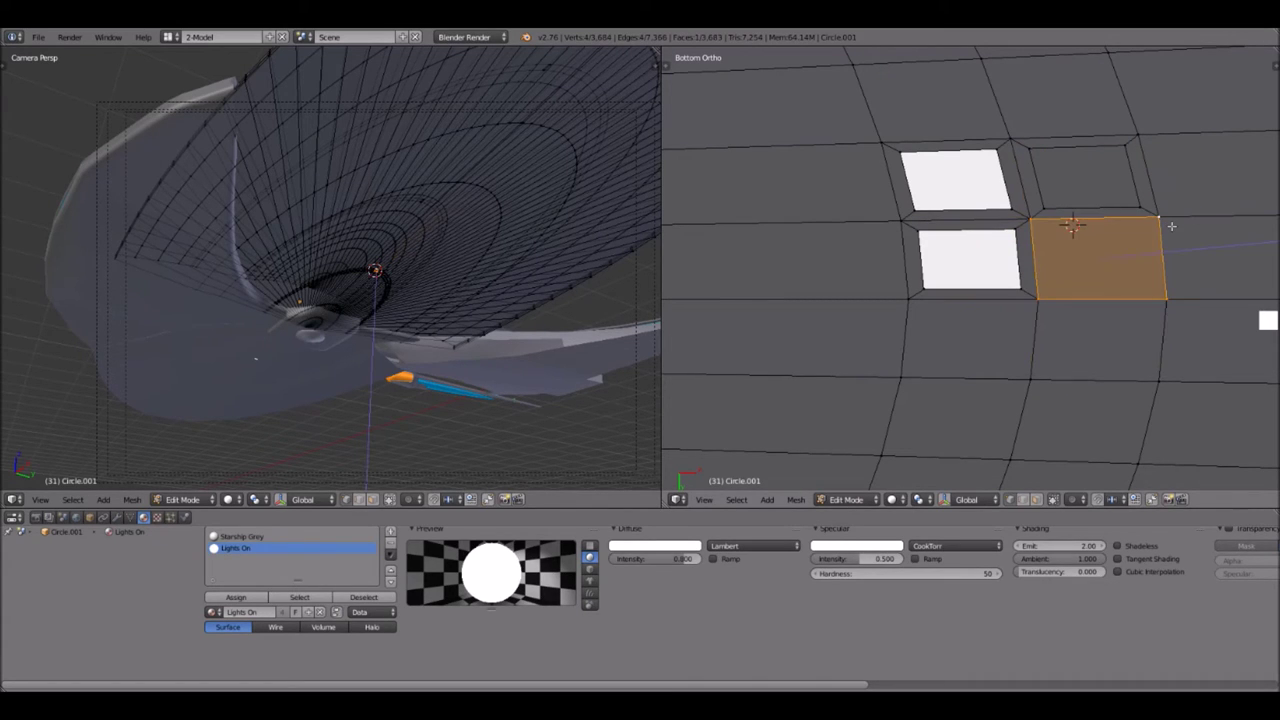
right_click(1171, 226)
text(s..7)
key(Return)
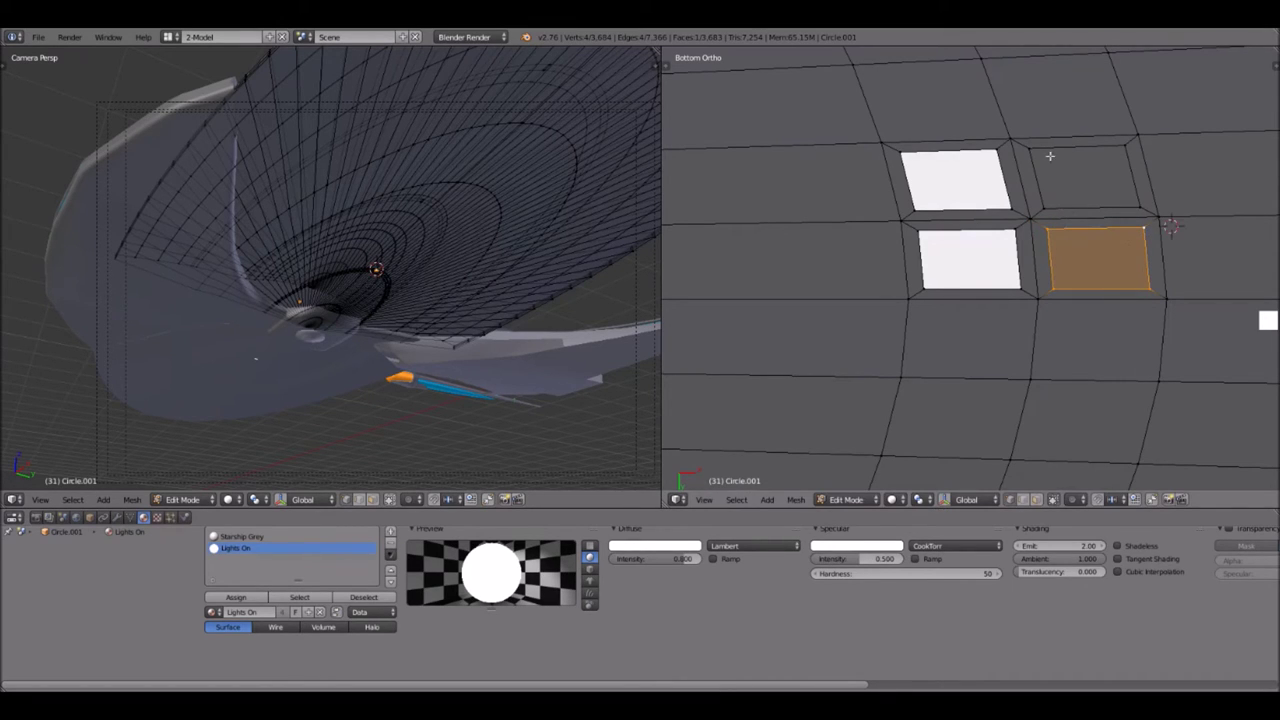
- Select both new inset faces, assign the Lights On material to them and return to Object Mode
shift+right_click(1138, 198)
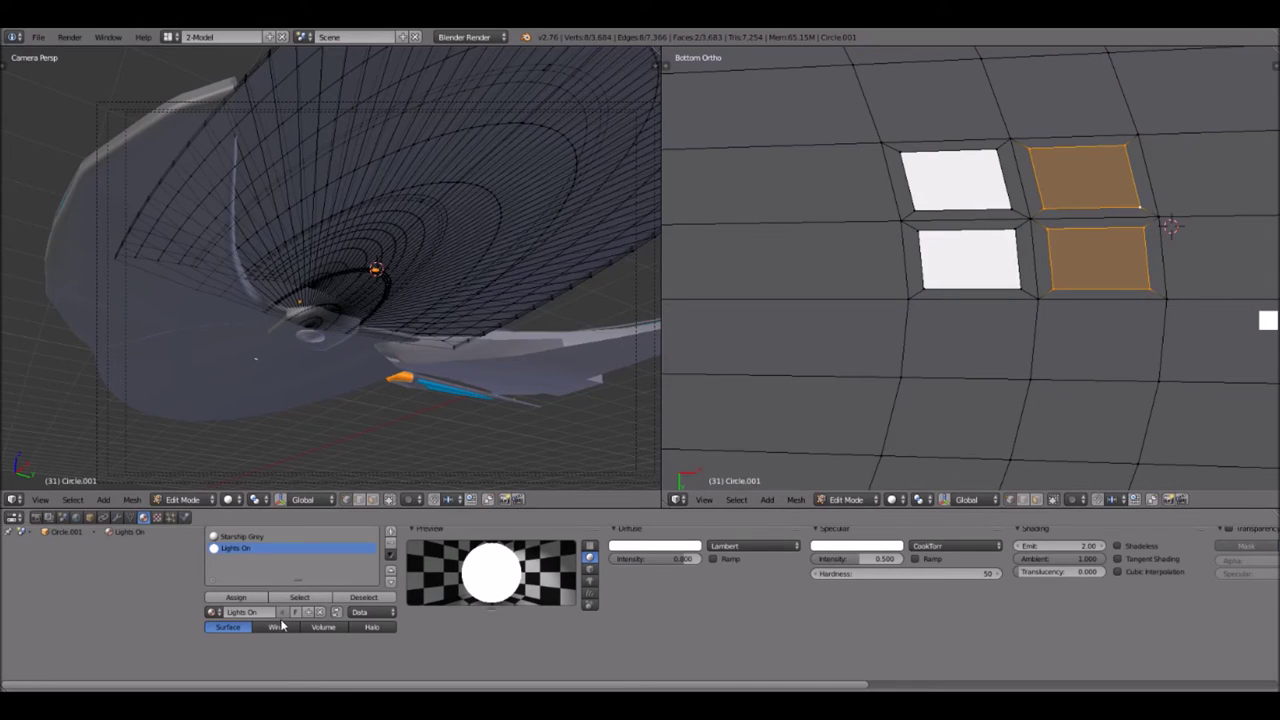
click(236, 597)
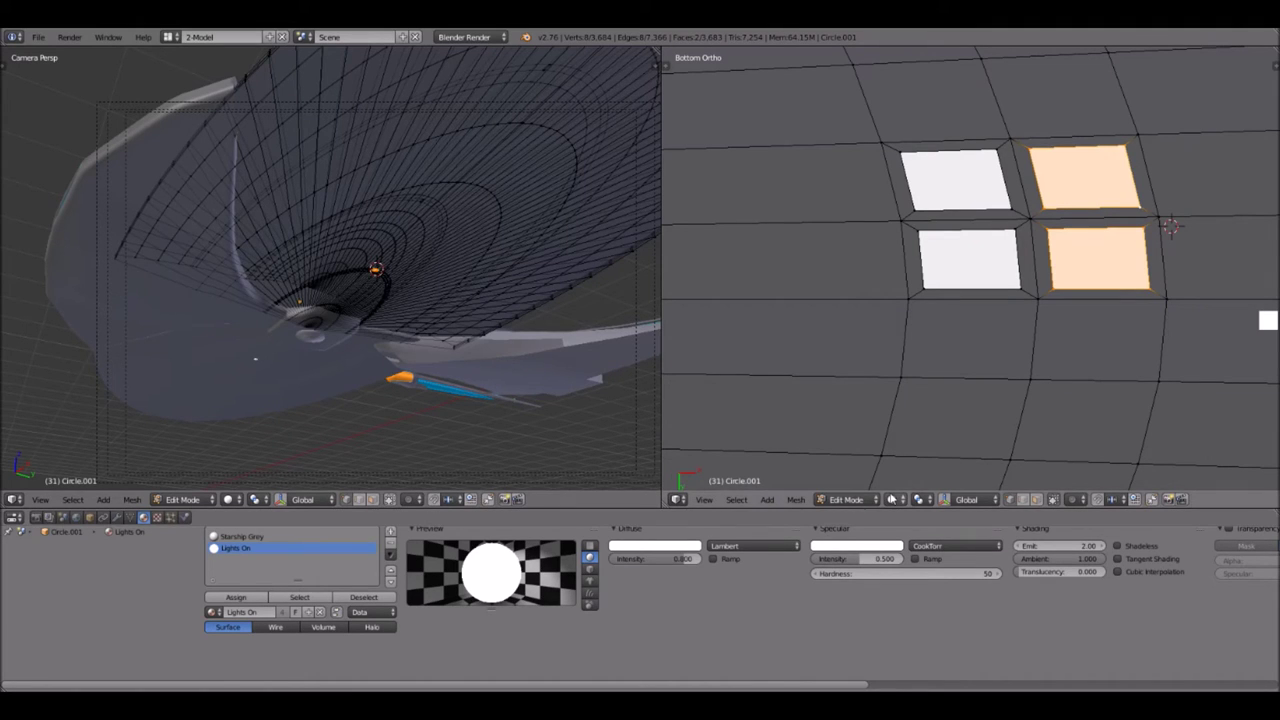
click(846, 499)
click(850, 486)
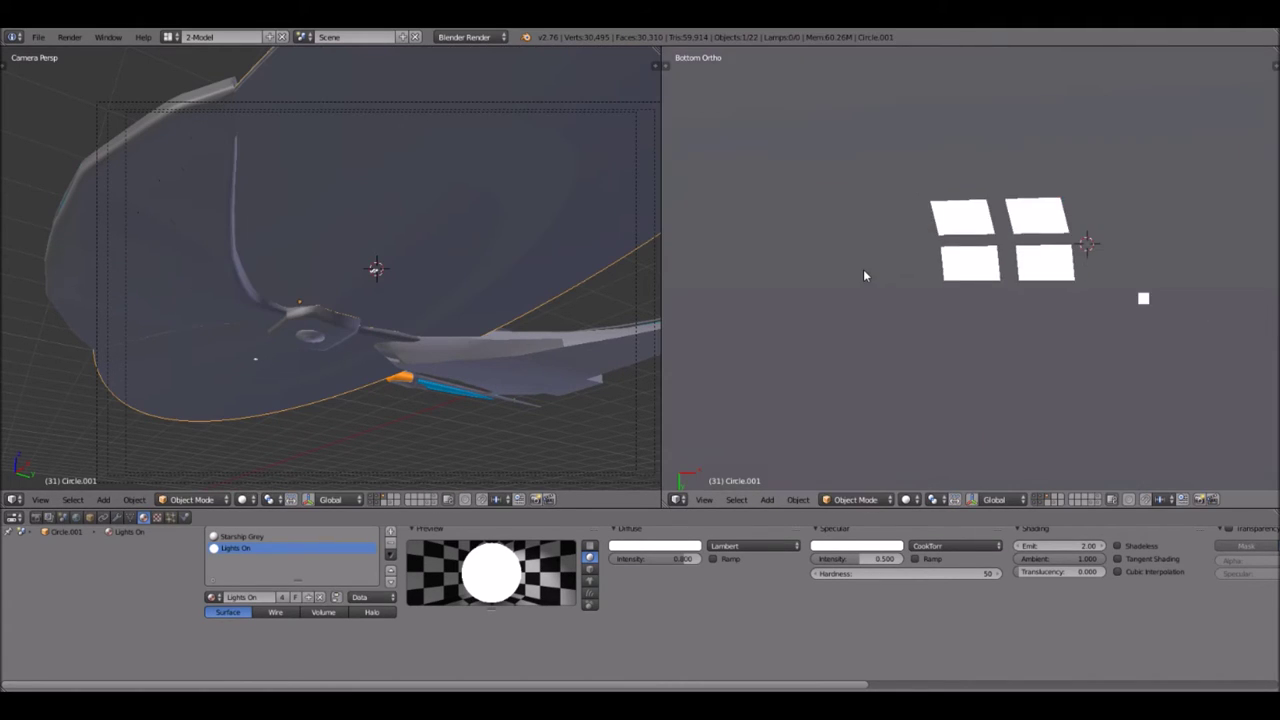
- Examine the four-pane lit window clusters on the saucer's underside from several angles, close up and against the whole hull
key(KP_Decimal)
middle_drag(866, 271, 980, 323)
middle_drag(1037, 360, 1005, 379)
scroll(1063, 315, up, 4)
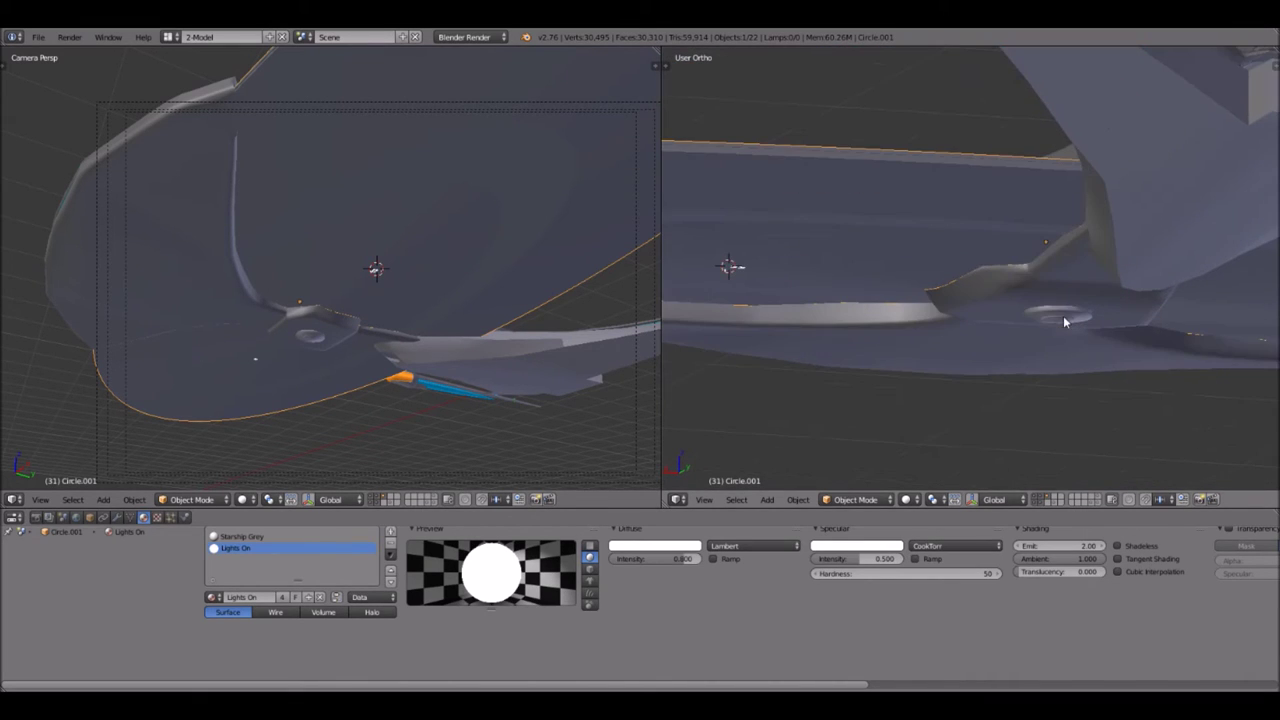
scroll(1051, 326, down, 2)
middle_drag(999, 293, 1153, 259)
middle_drag(826, 222, 960, 129)
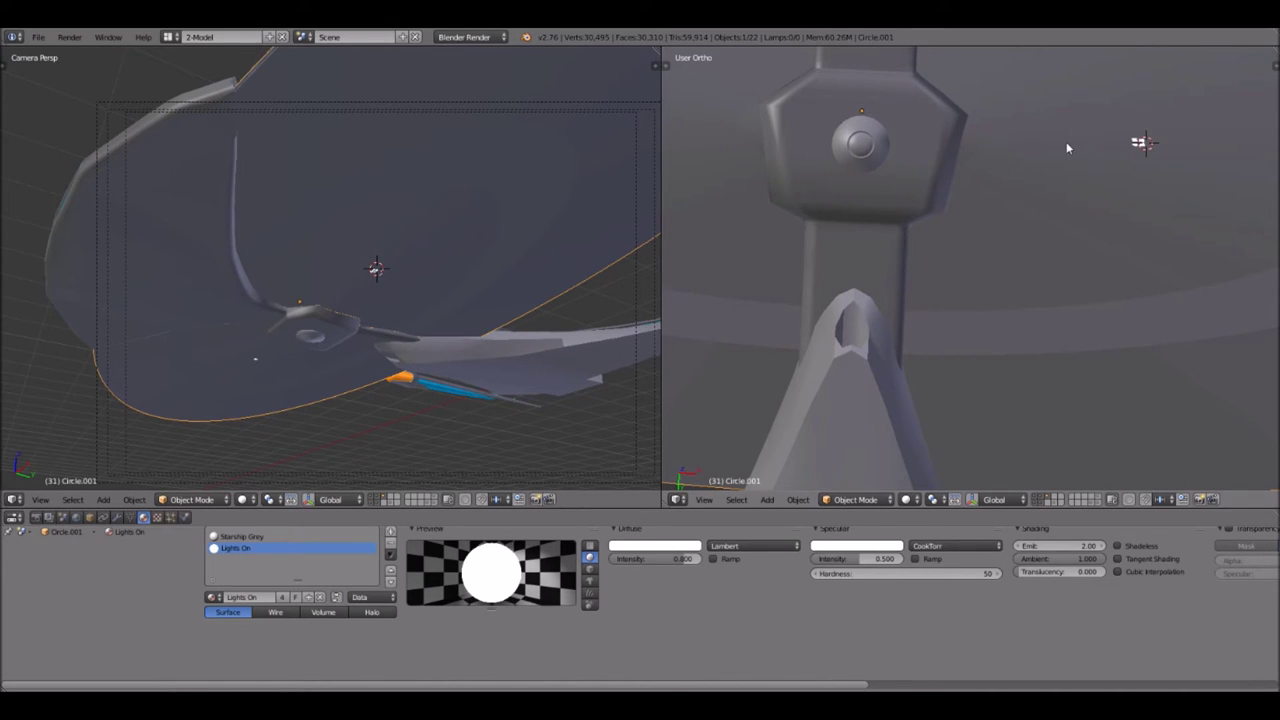
middle_drag(1160, 199, 940, 268)
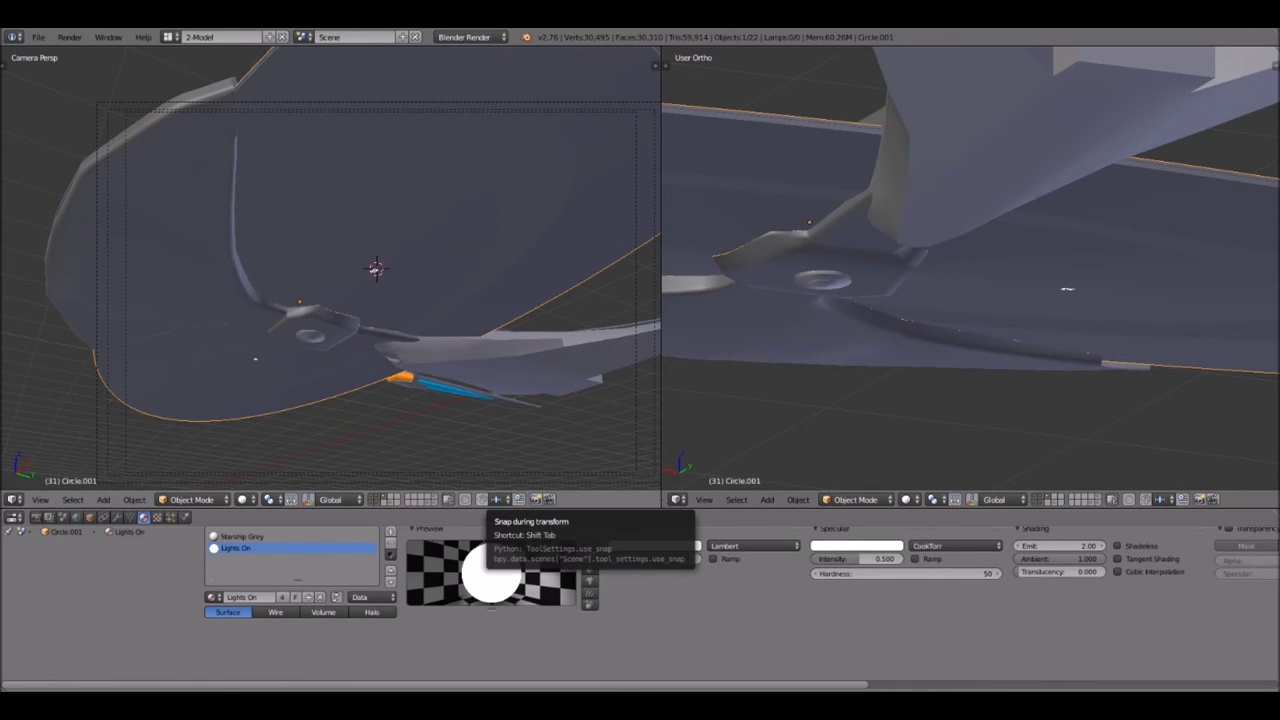
middle_drag(1000, 330, 897, 391)
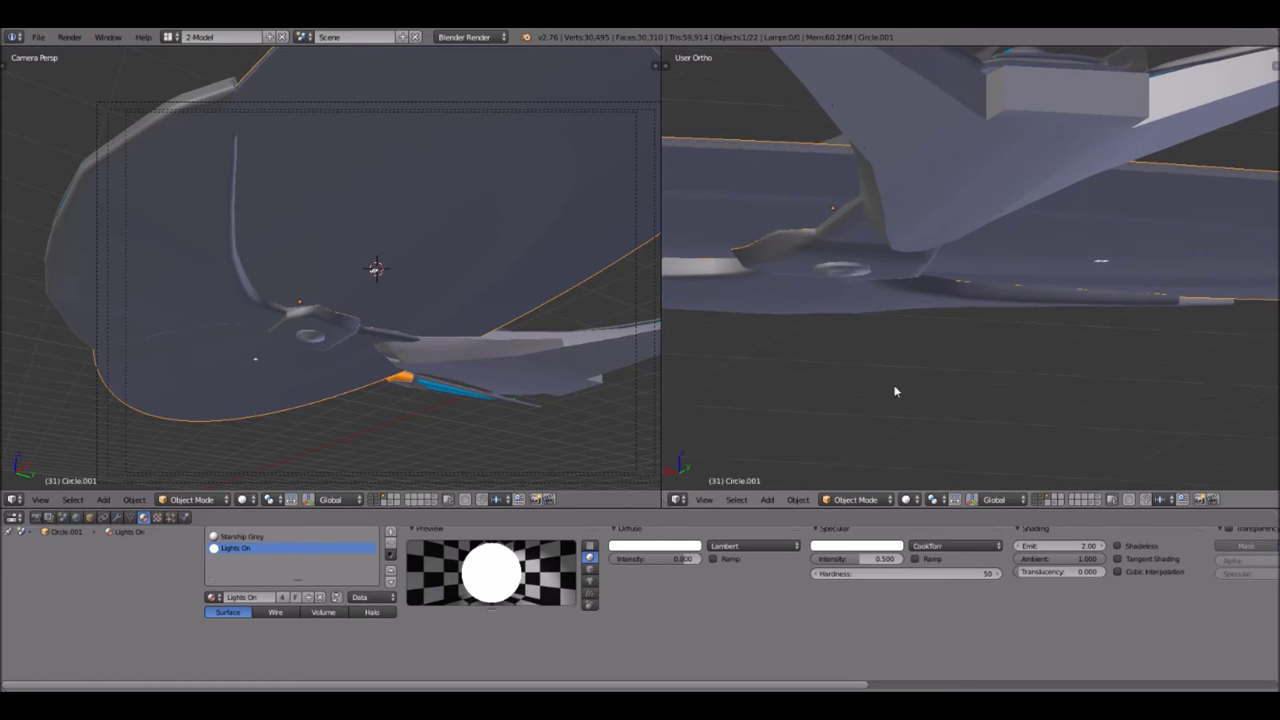
scroll(1086, 285, up, 3)
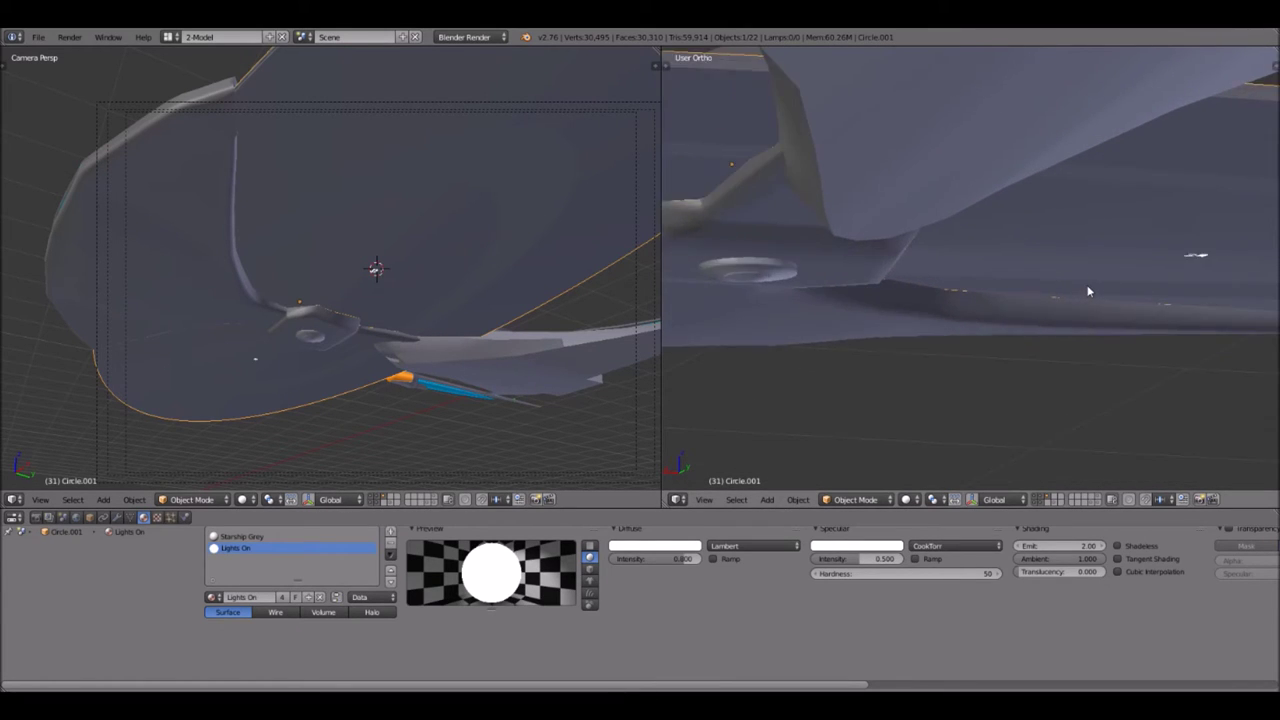
scroll(1087, 287, down, 3)
middle_drag(1040, 314, 1021, 261)
middle_drag(1020, 271, 861, 222)
shift+middle_drag(1148, 210, 824, 341)
mouse_move(1014, 357)
middle_down()
mouse_move(1066, 266)
mouse_move(1066, 223)
mouse_move(1045, 283)
mouse_move(1051, 340)
mouse_move(1034, 357)
mouse_move(1000, 357)
mouse_move(1008, 338)
middle_up()
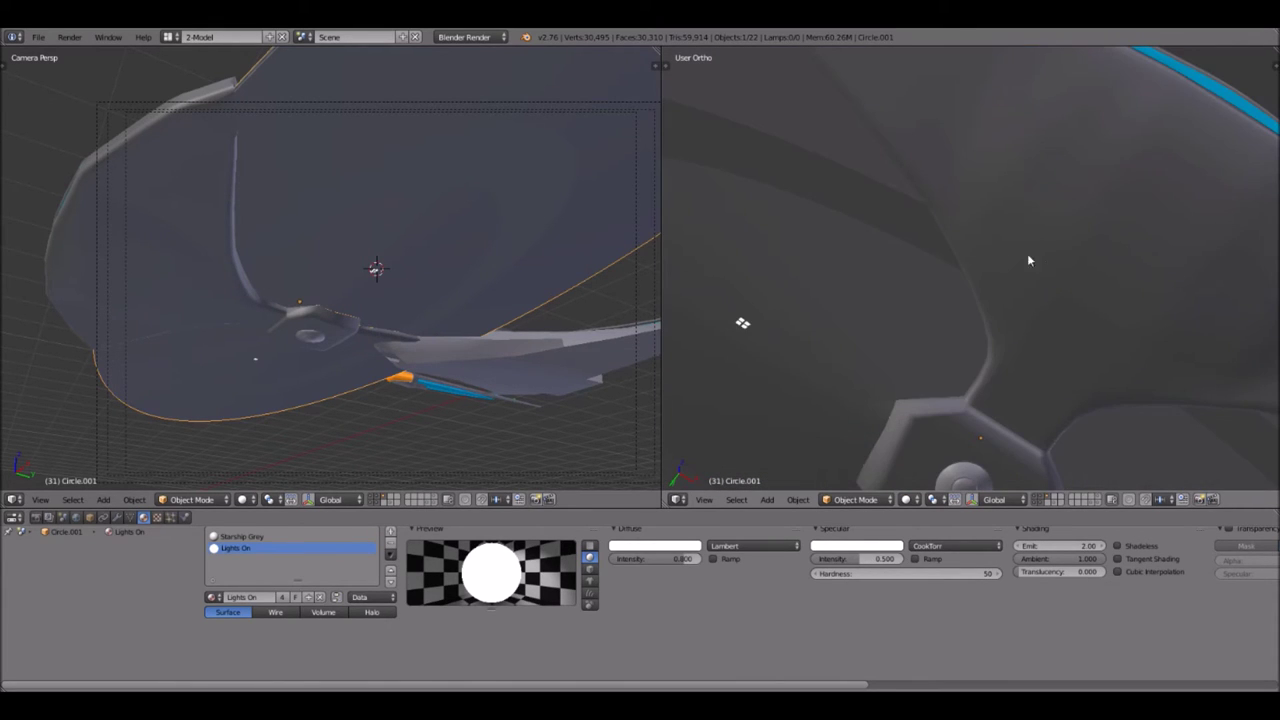
middle_drag(1037, 260, 1006, 269)
scroll(1008, 268, down, 2)
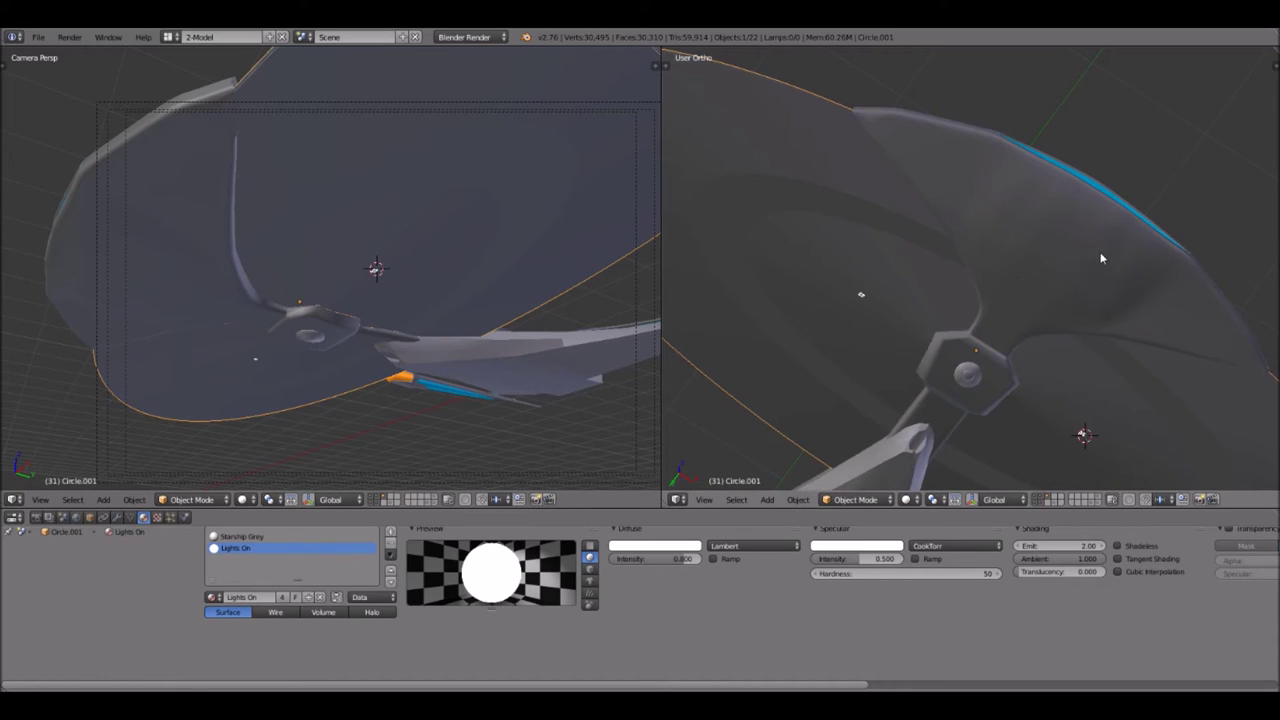
middle_drag(1037, 386, 1028, 310)
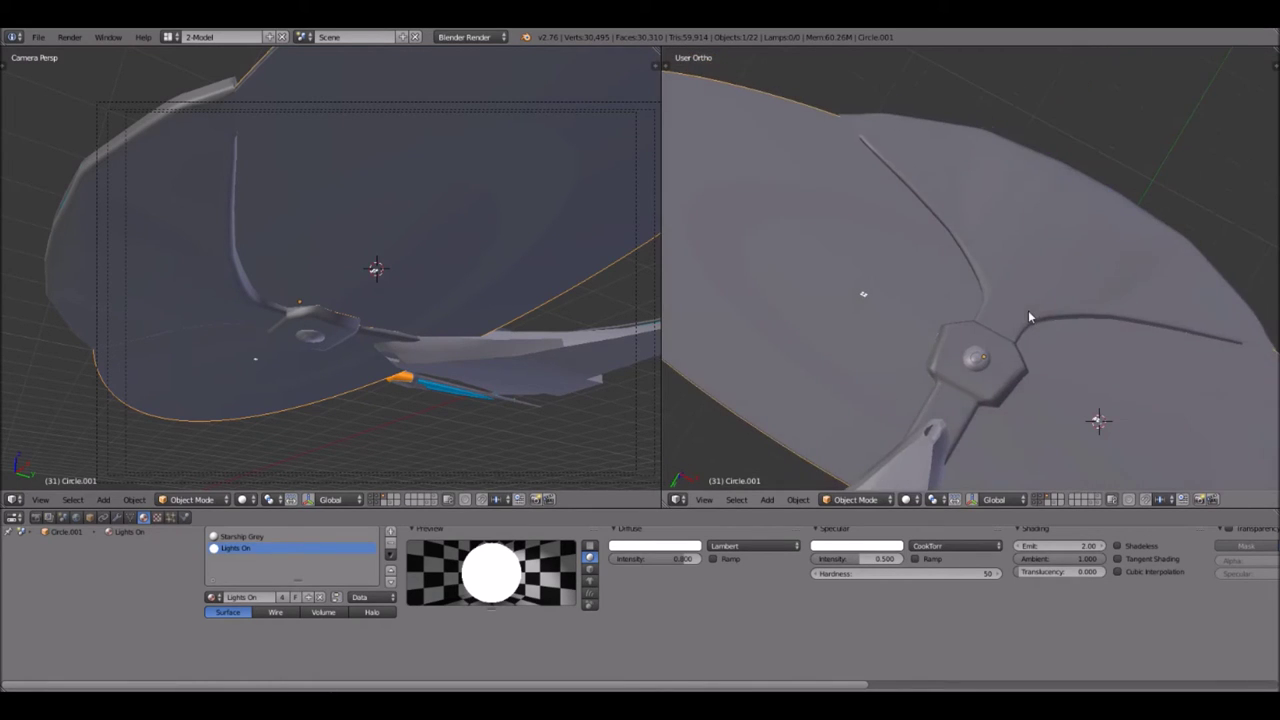
middle_drag(891, 404, 1006, 286)
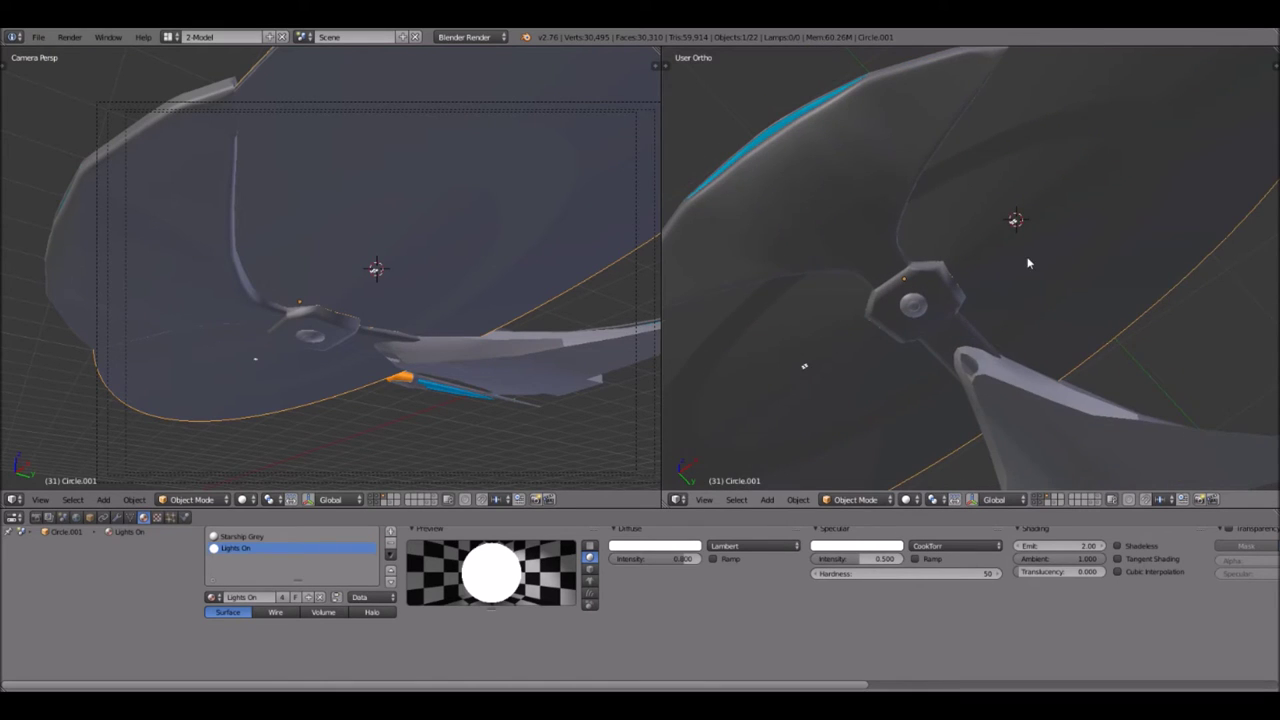
scroll(1030, 272, up, 6)
shift+middle_drag(1062, 205, 918, 248)
scroll(923, 276, up, 4)
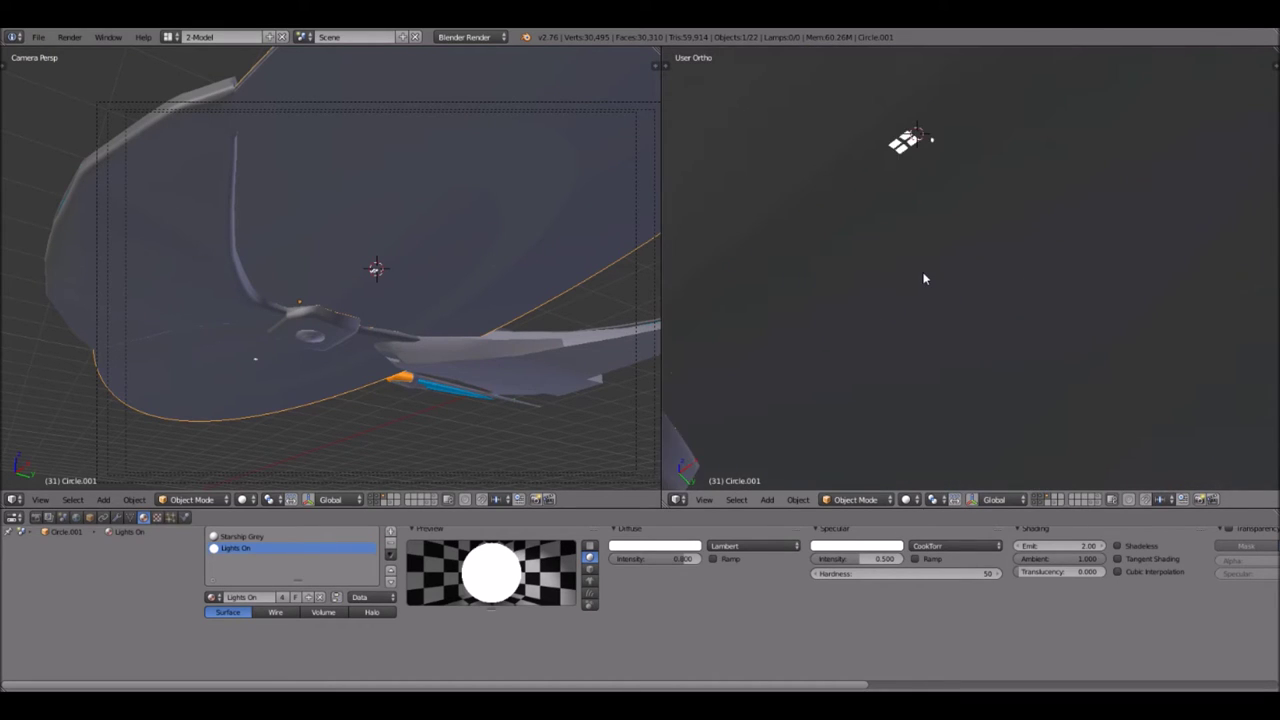
scroll(923, 274, down, 2)
scroll(911, 238, down, 2)
scroll(911, 238, up, 4)
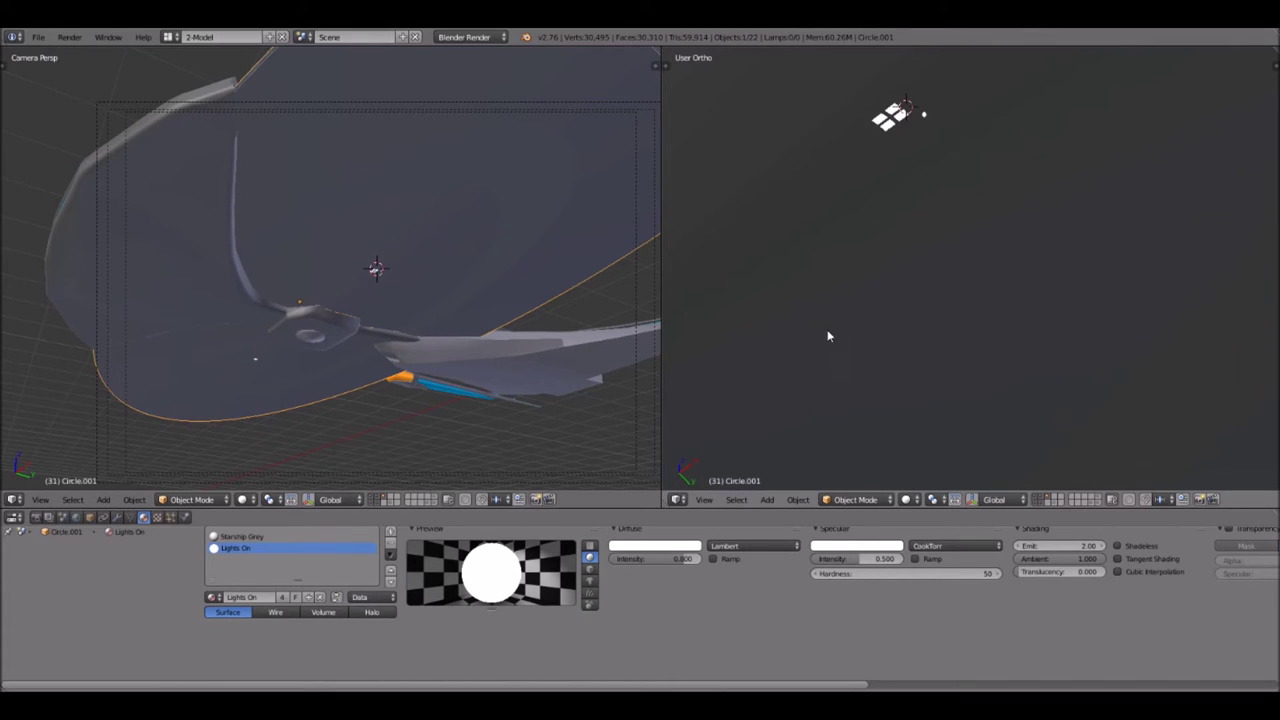
key(KP_Decimal)
middle_drag(1152, 191, 1029, 218)
- Select the central hull piece and examine its angular underside section around the round dish from several angles
right_click(886, 303)
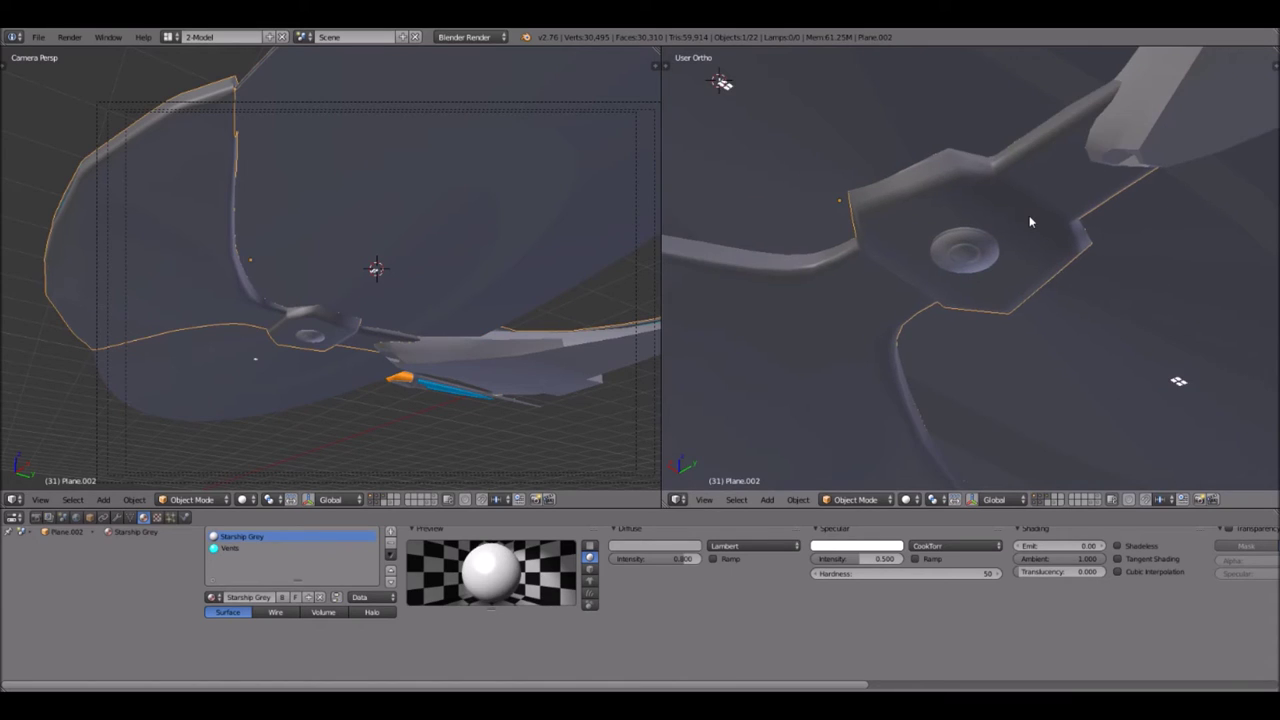
scroll(1029, 218, up, 3)
shift+middle_drag(1046, 144, 938, 222)
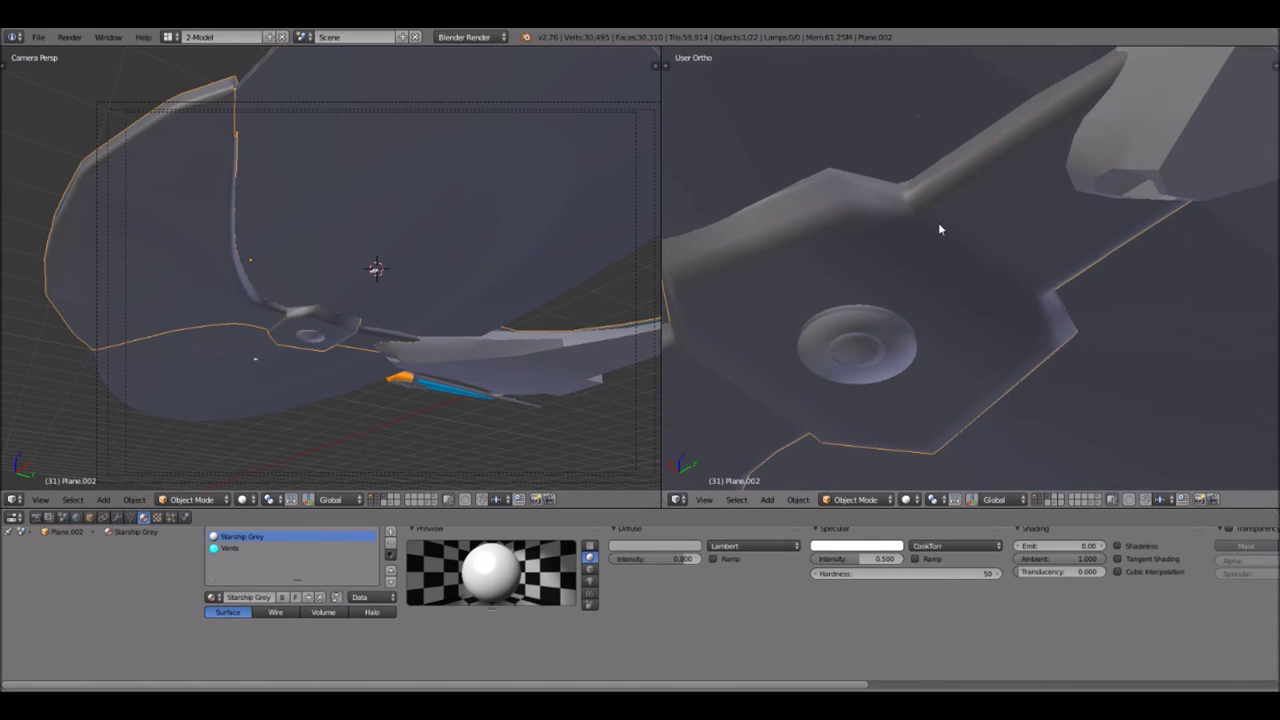
shift+middle_drag(743, 214, 719, 237)
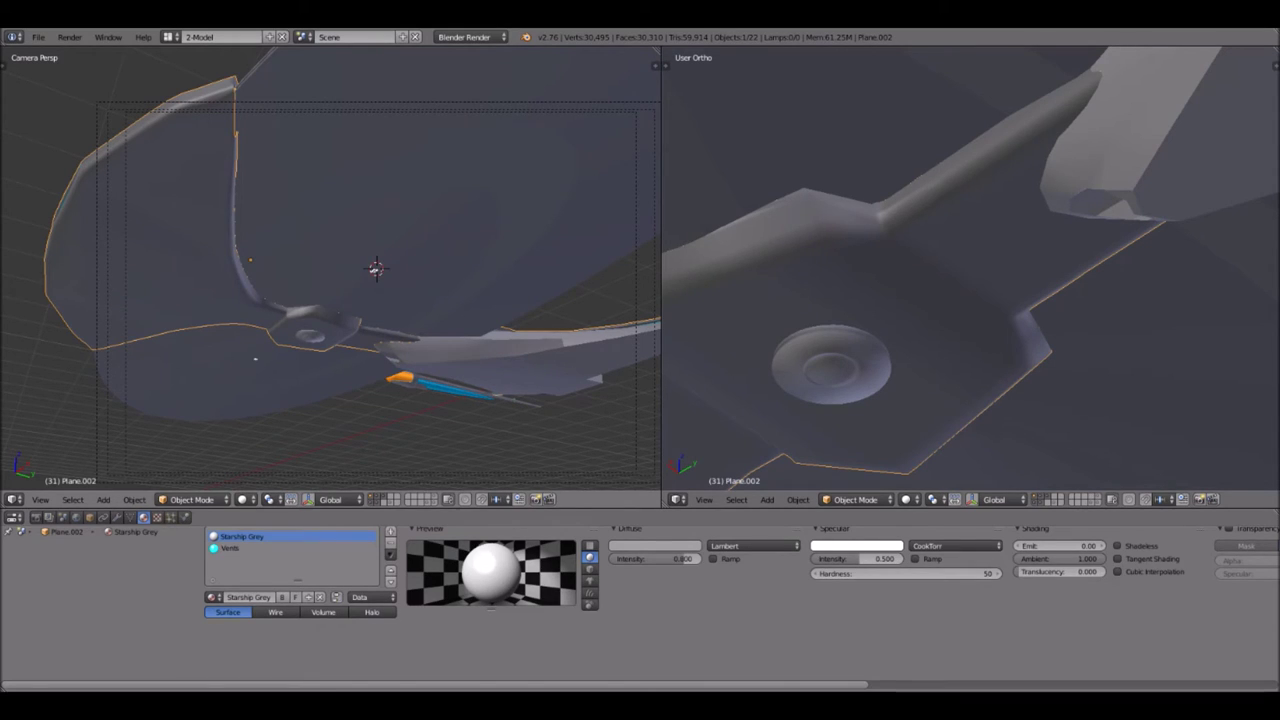
middle_drag(903, 243, 963, 286)
scroll(909, 238, up, 6)
scroll(909, 238, down, 6)
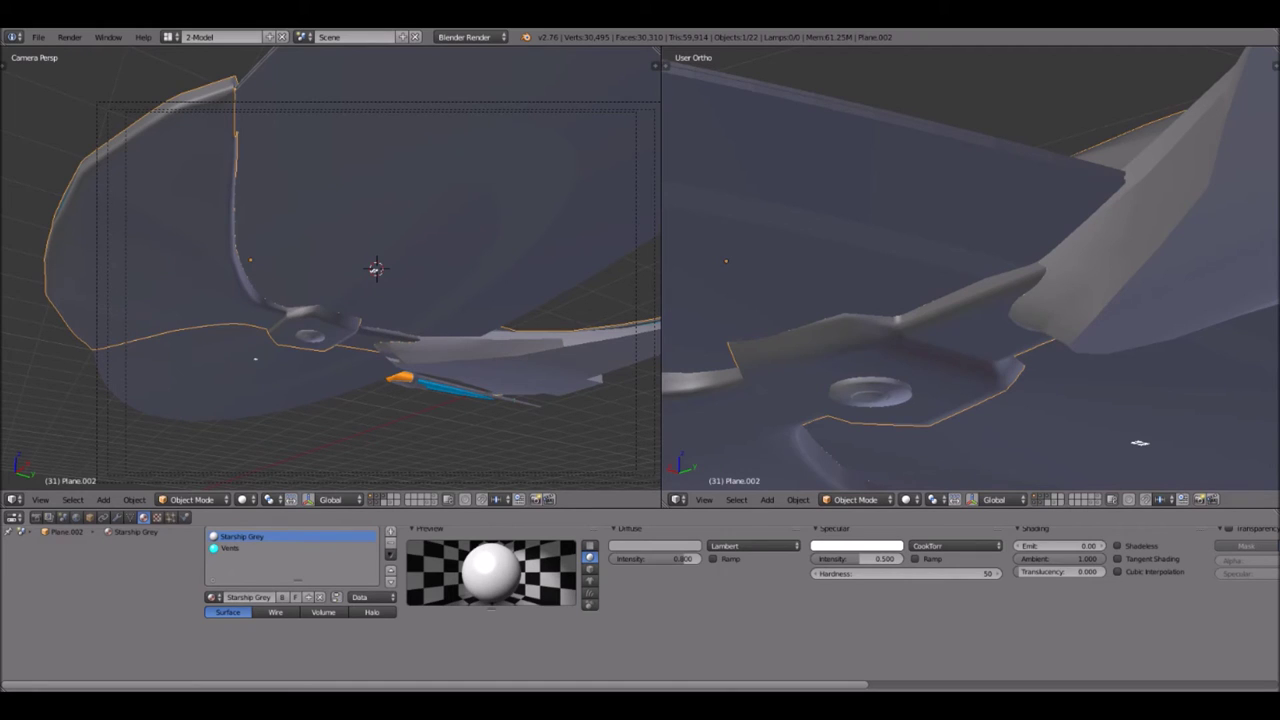
middle_drag(944, 220, 866, 229)
scroll(866, 229, up, 3)
middle_drag(847, 287, 957, 152)
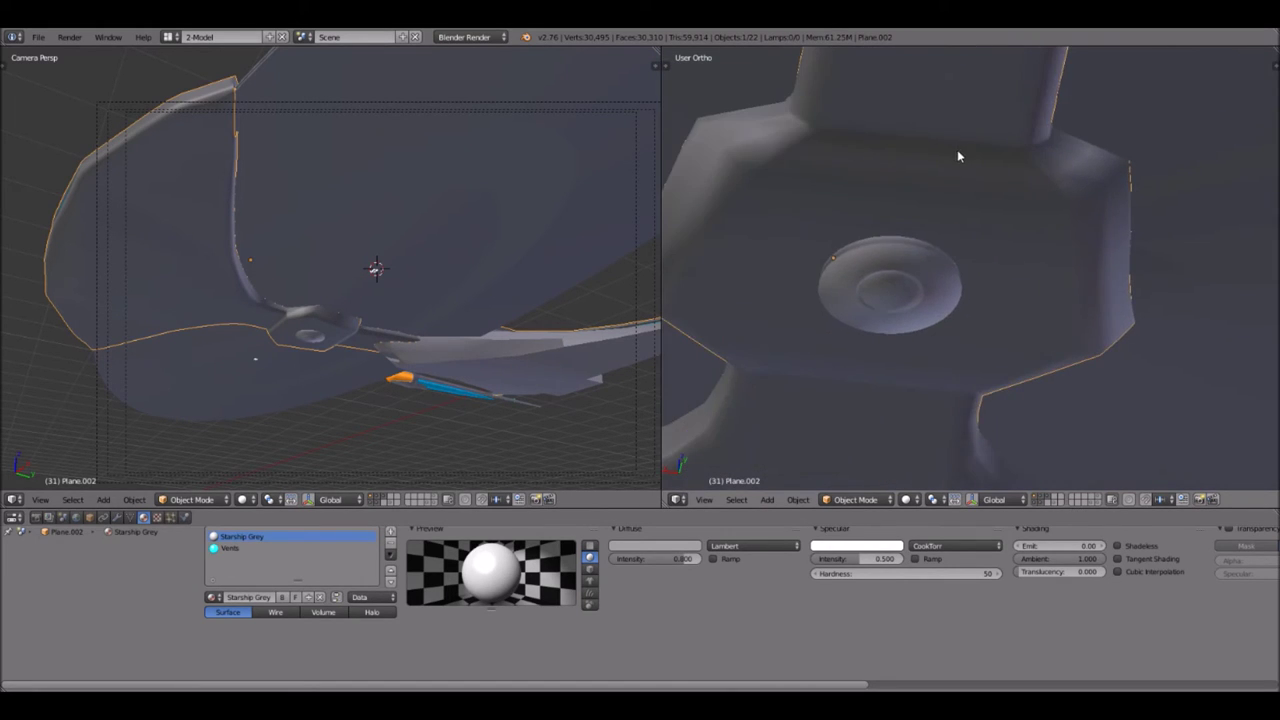
right_click(929, 414)
click(888, 502)
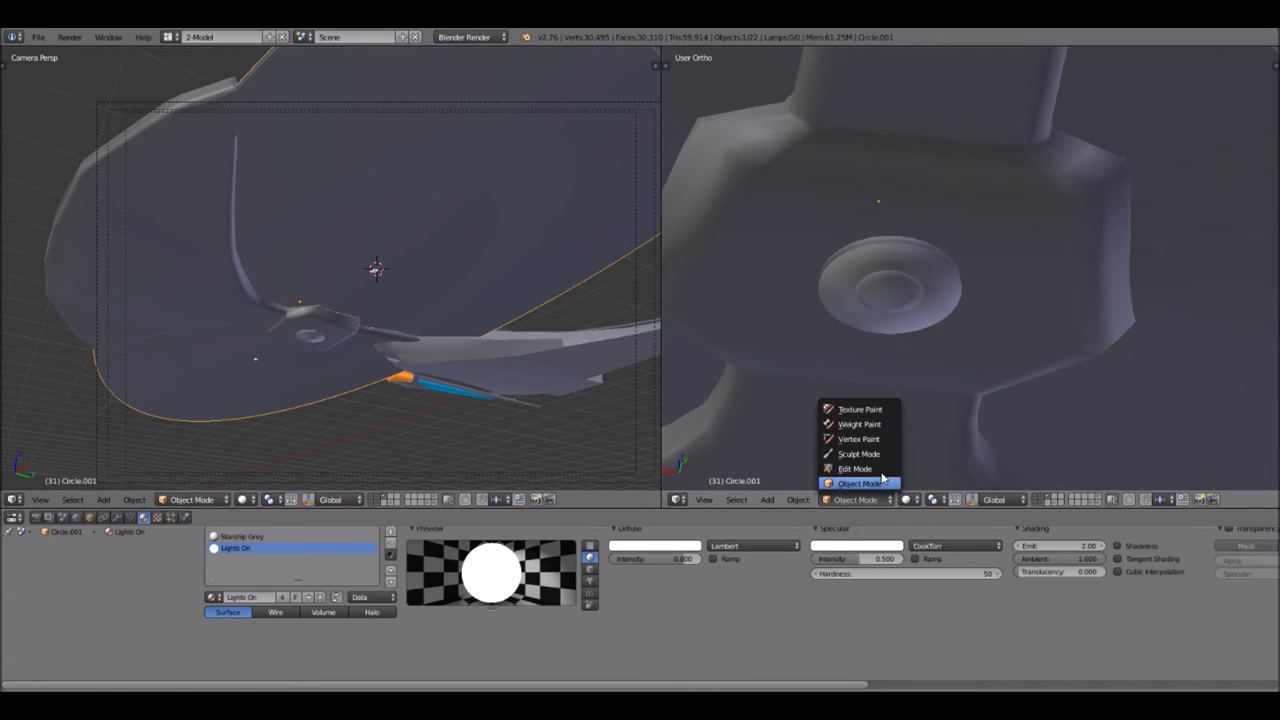
click(855, 468)
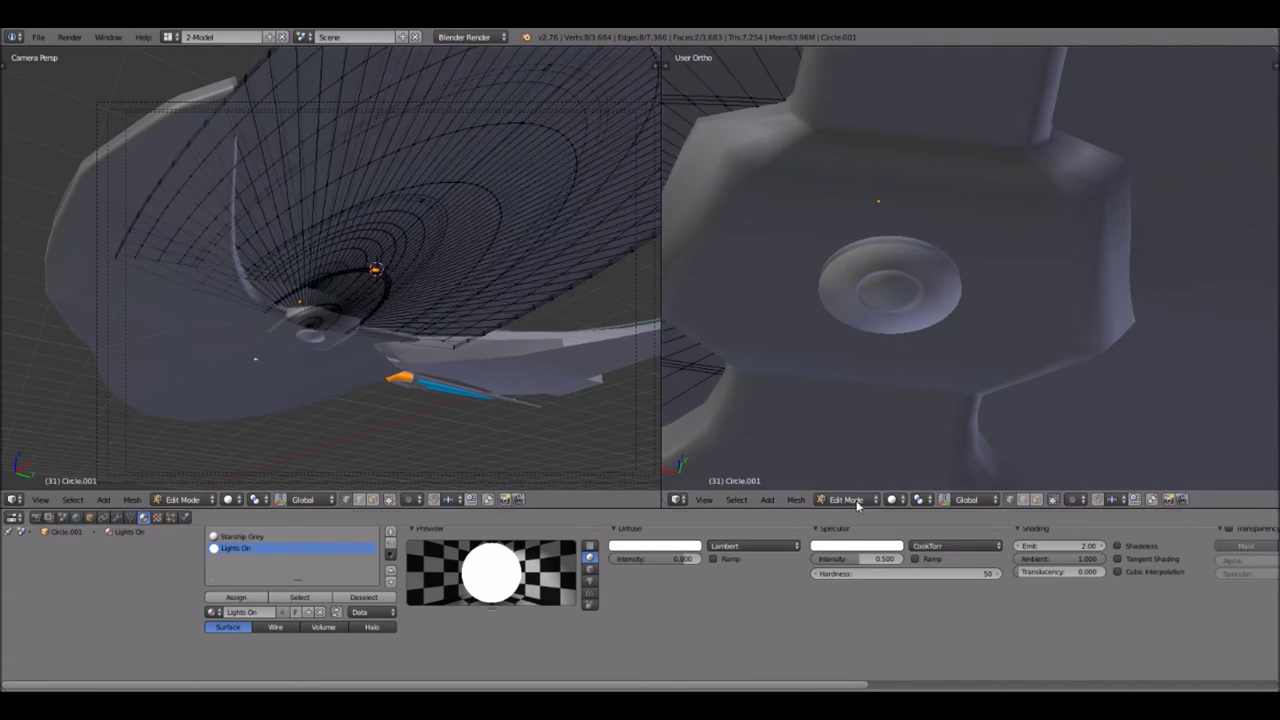
click(845, 499)
click(860, 484)
- Select the central hull piece, enter Edit Mode and select the two adjacent faces of the sloped strip beside the round dish
right_click(958, 246)
click(879, 500)
click(870, 470)
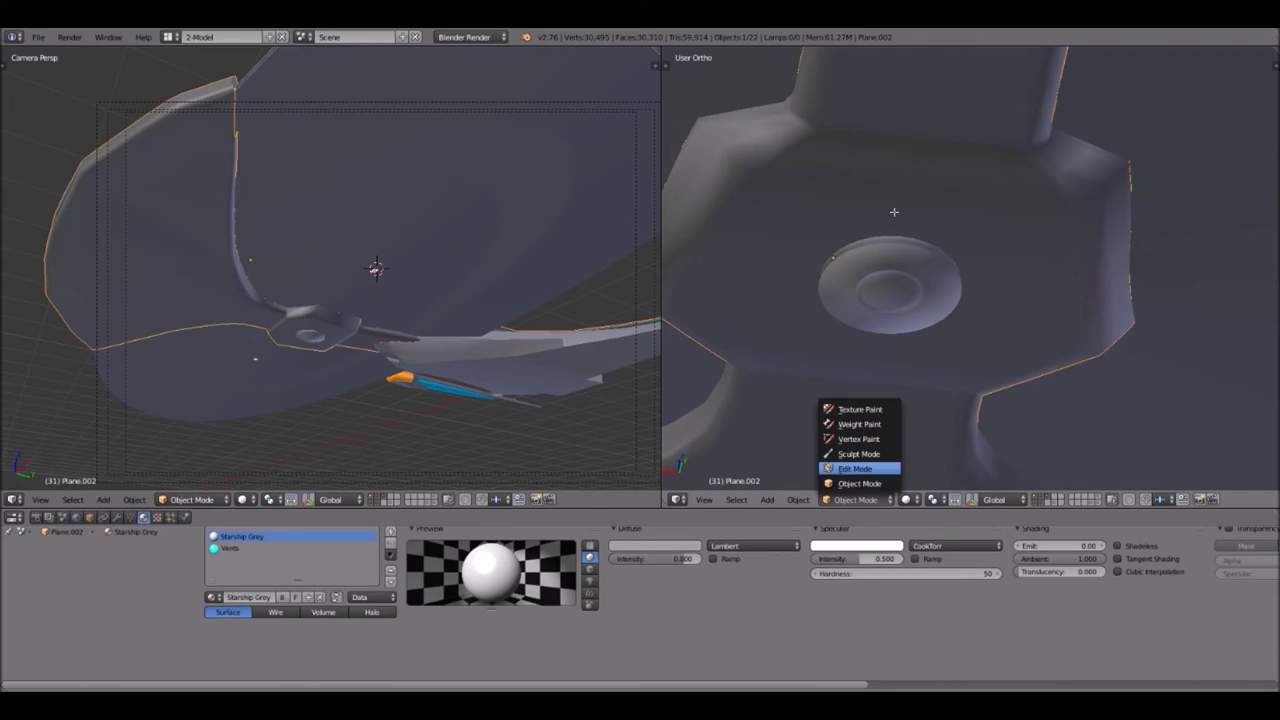
scroll(892, 202, up, 2)
middle_drag(915, 191, 950, 215)
right_click(948, 108)
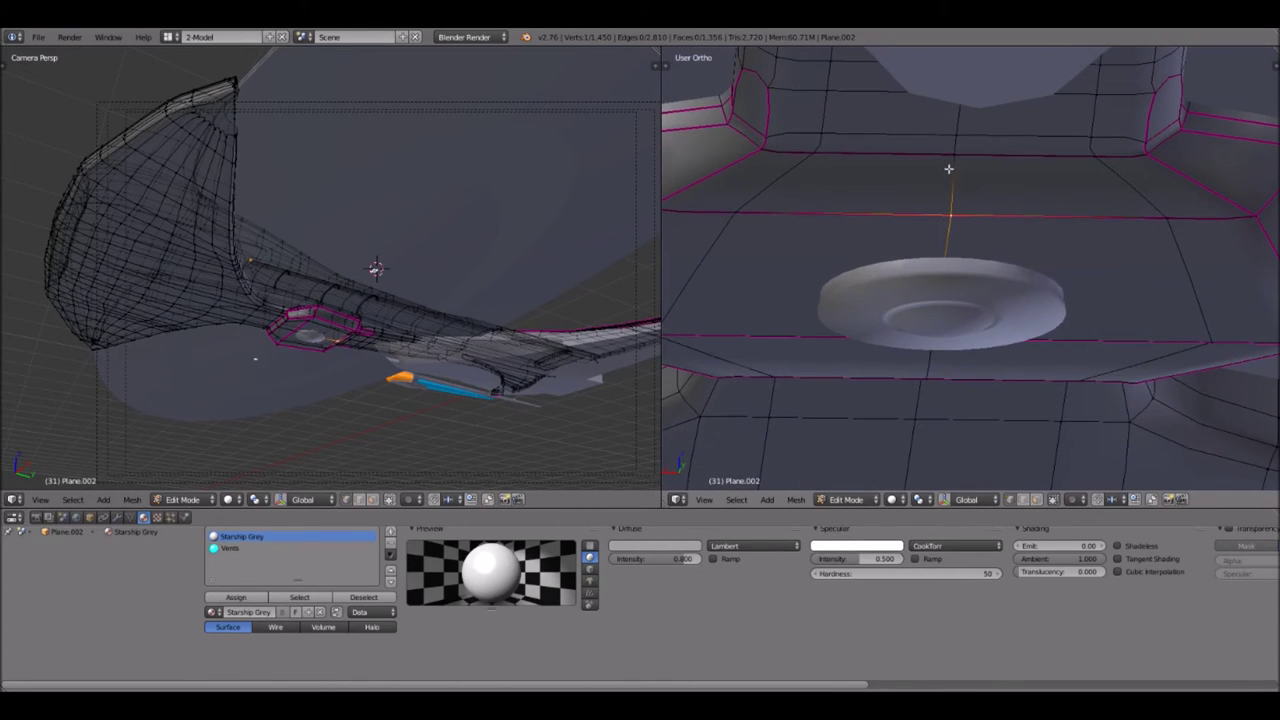
shift+right_click(954, 155)
shift+right_click(826, 165)
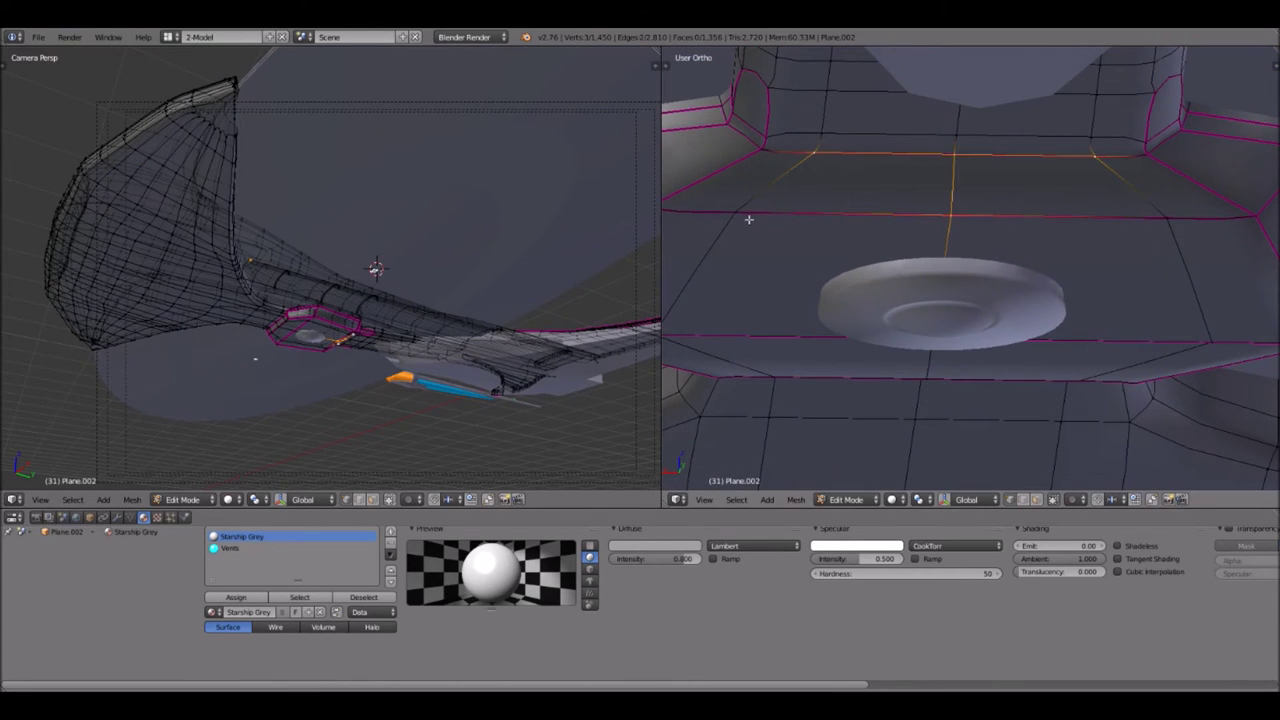
shift+right_click(749, 219)
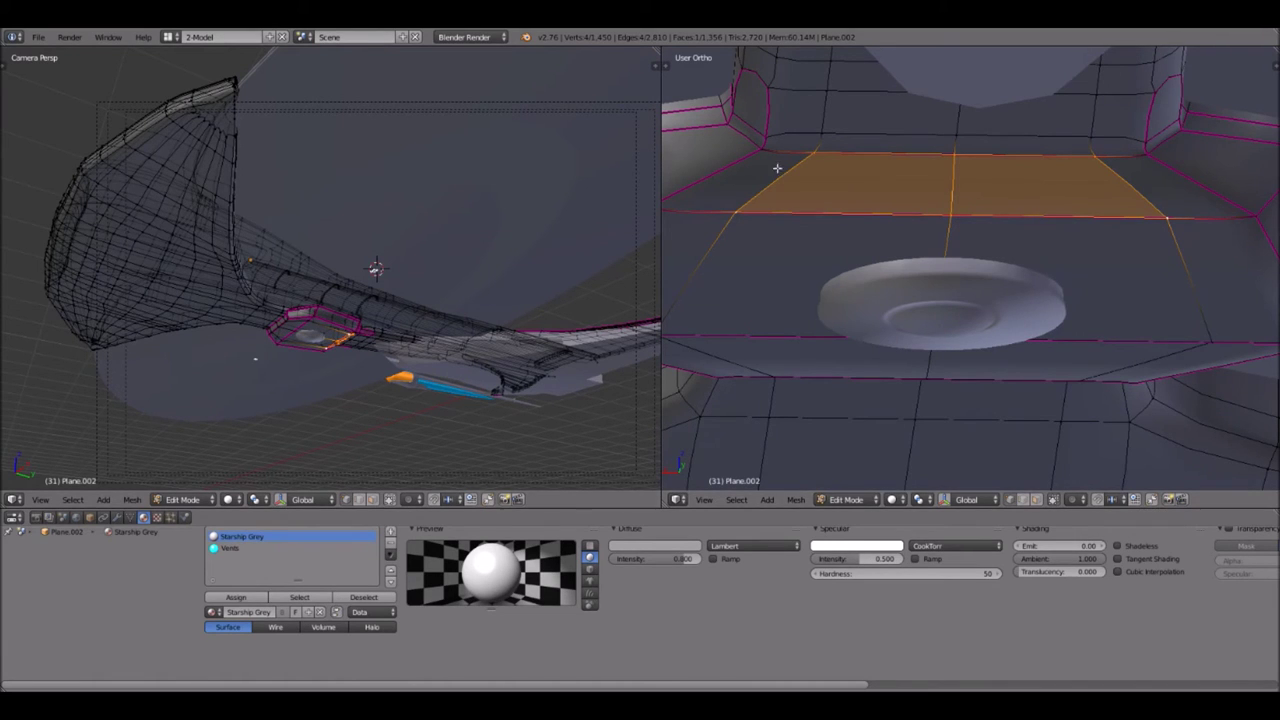
- Examine the selected sloped faces on the hull's underside from the side, from below and close up
scroll(883, 274, up, 8)
scroll(924, 272, down, 8)
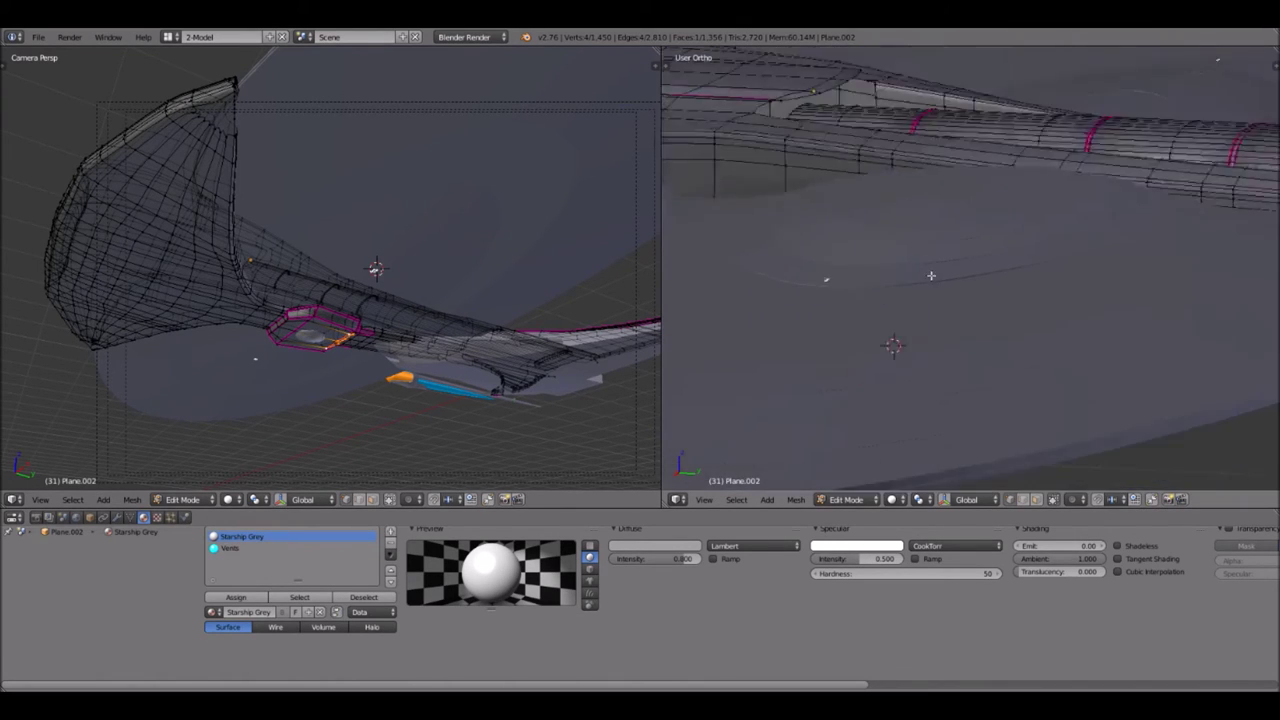
scroll(955, 285, up, 8)
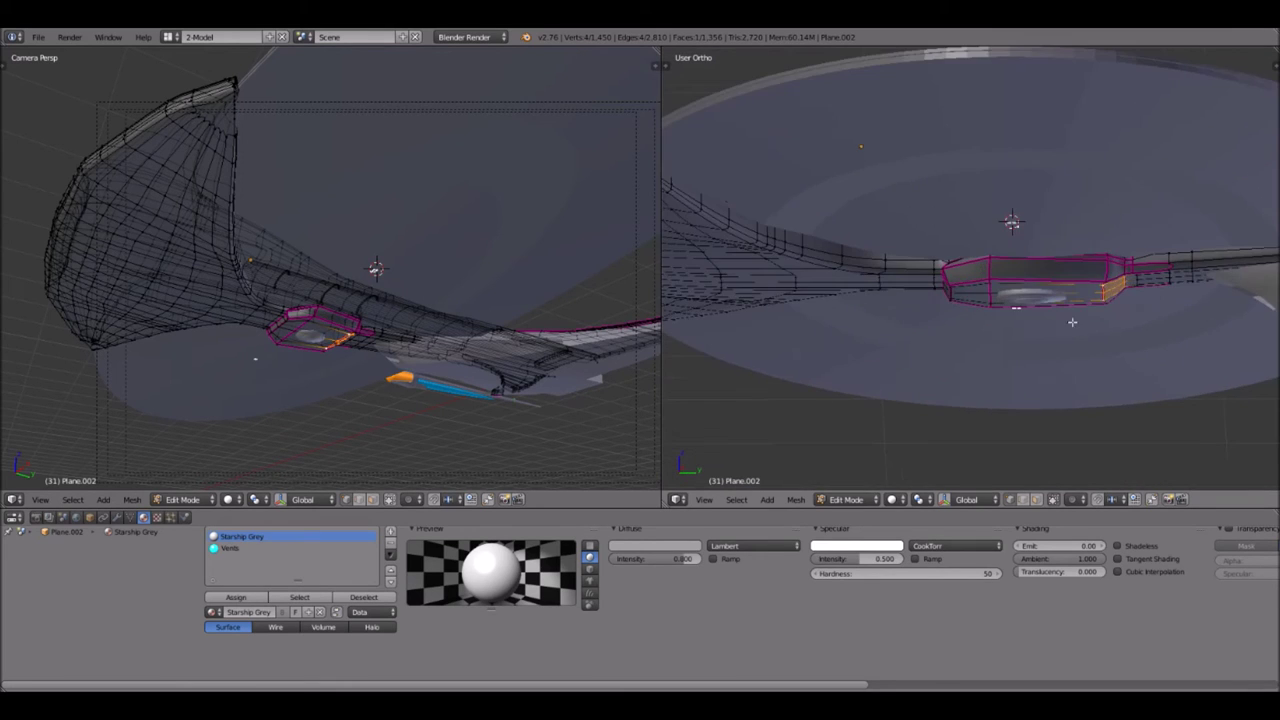
middle_drag(944, 205, 950, 218)
scroll(950, 220, up, 2)
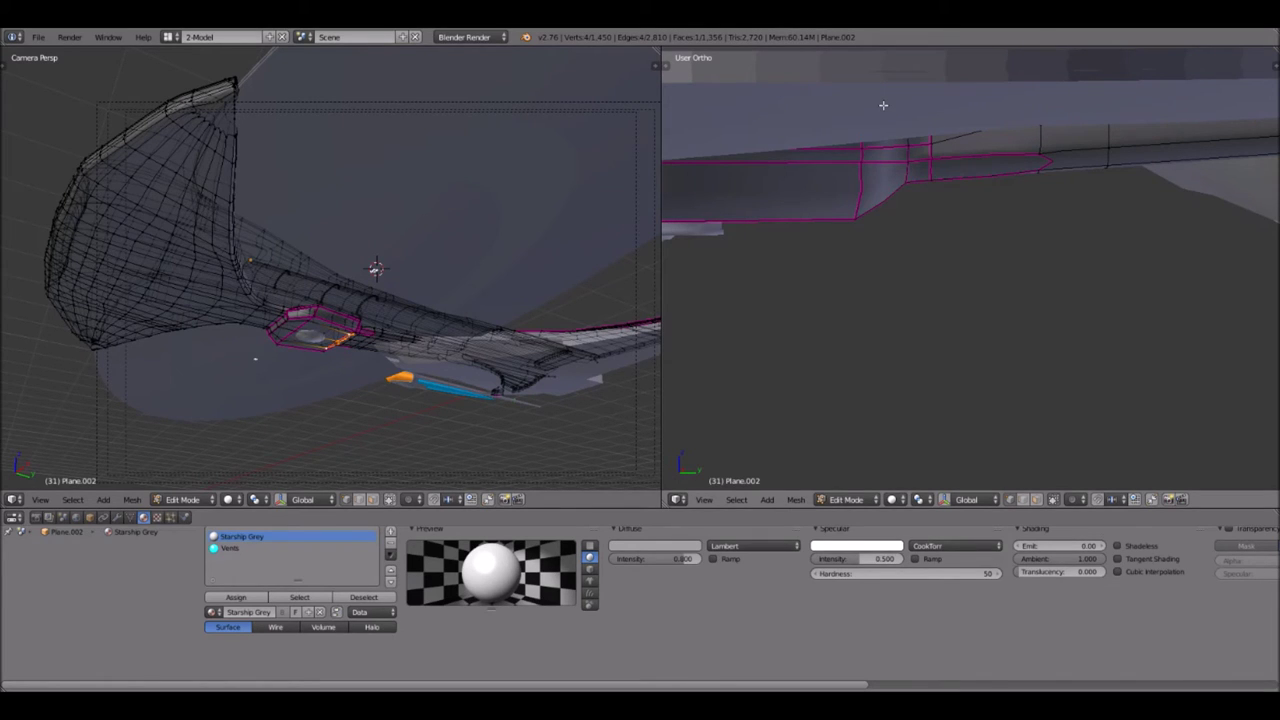
middle_drag(883, 105, 890, 118)
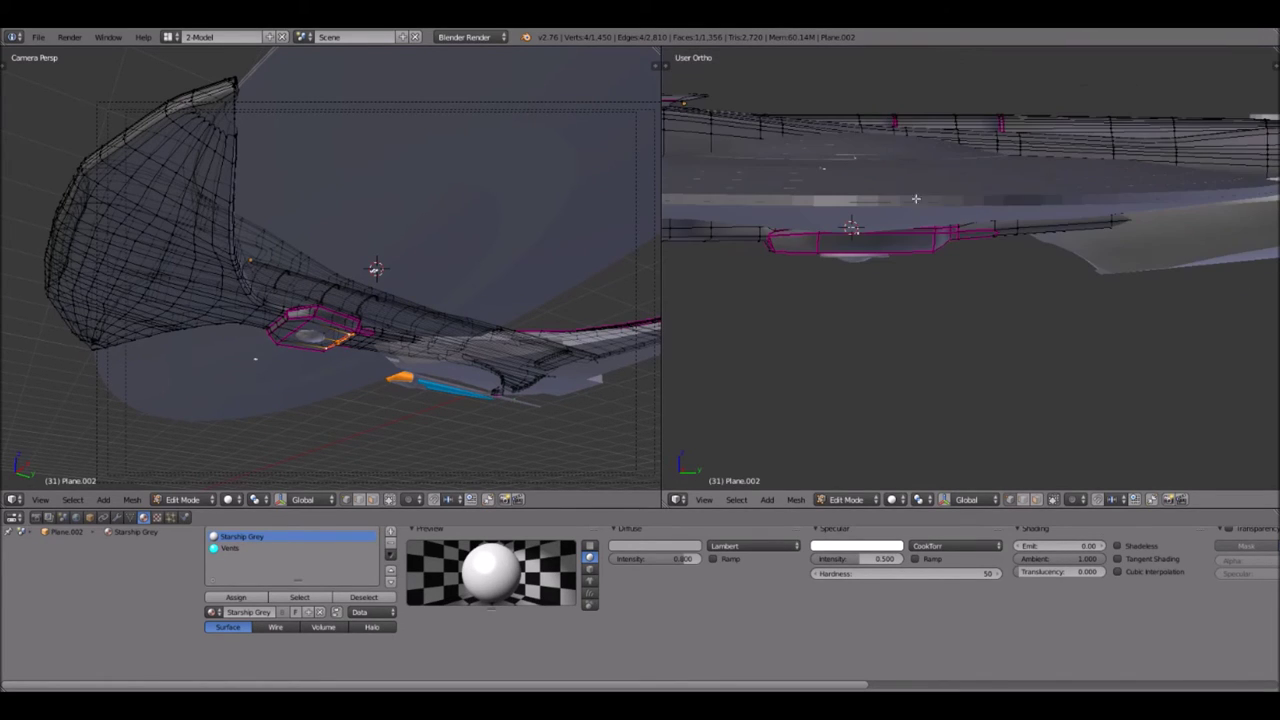
middle_drag(917, 219, 910, 154)
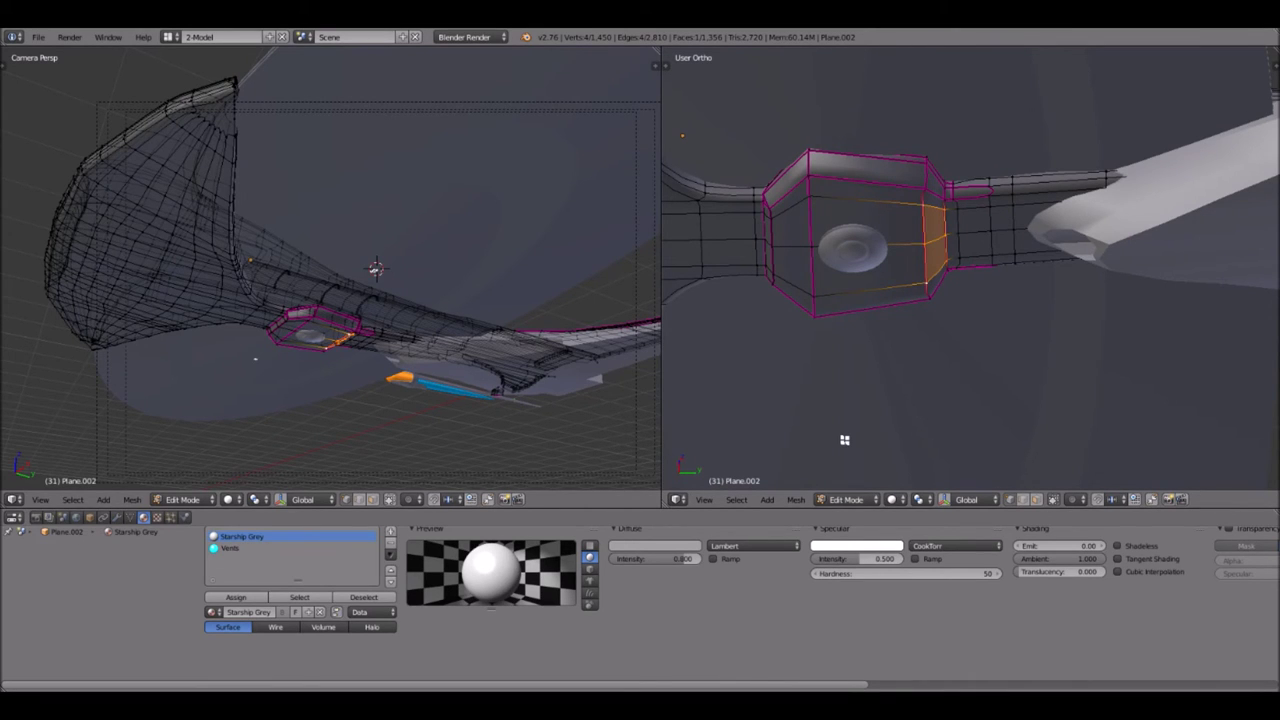
middle_drag(846, 437, 916, 246)
scroll(914, 263, up, 7)
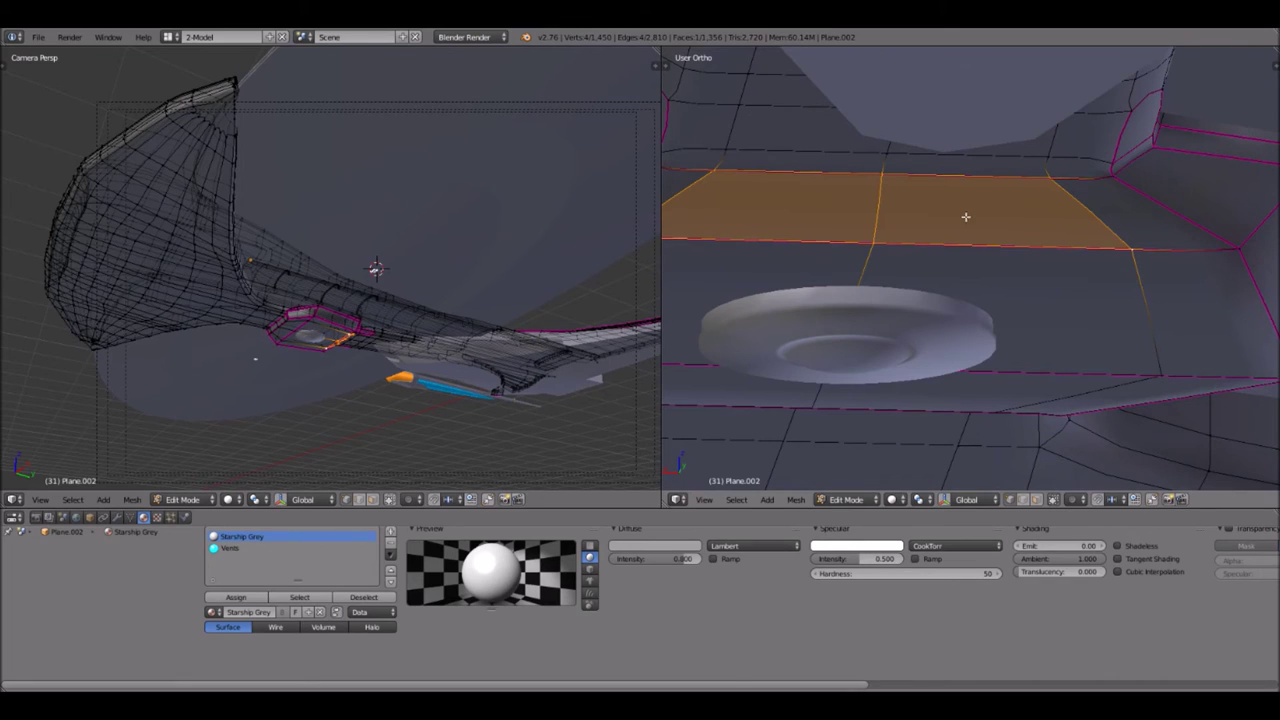
middle_drag(787, 436, 787, 427)
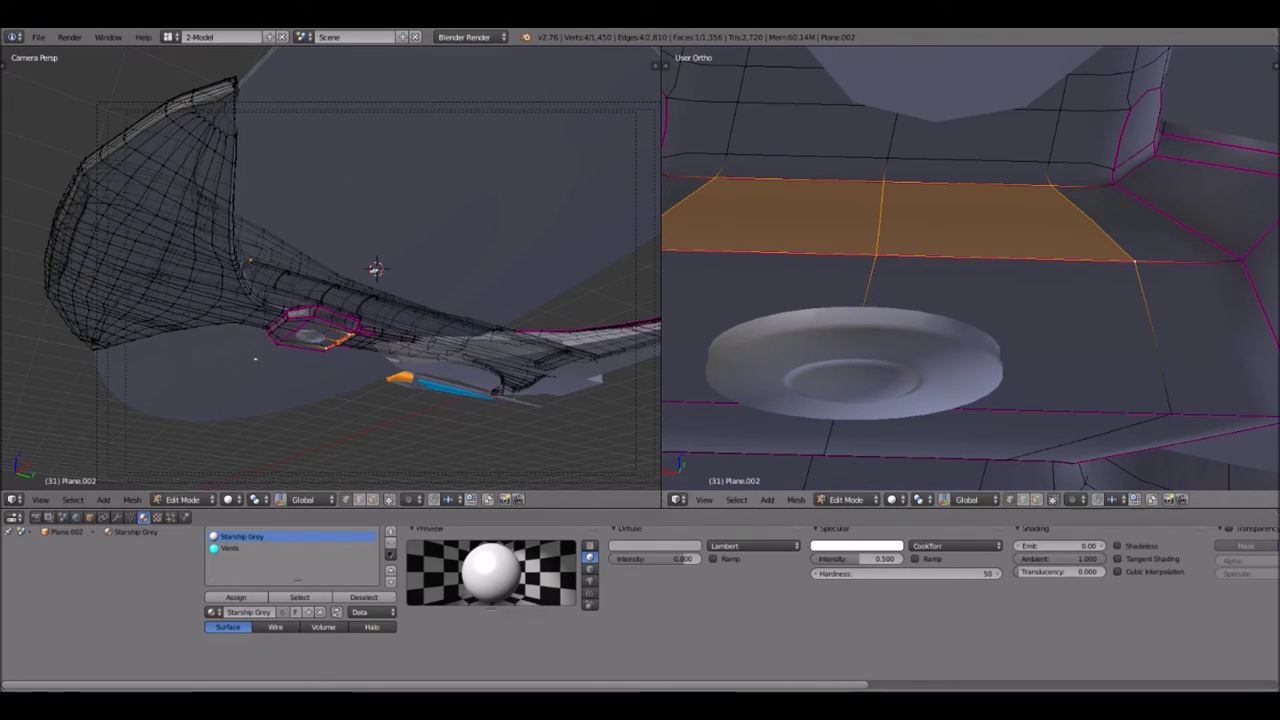
scroll(940, 266, down, 3)
middle_drag(973, 274, 914, 261)
scroll(950, 287, up, 2)
scroll(928, 286, up, 1)
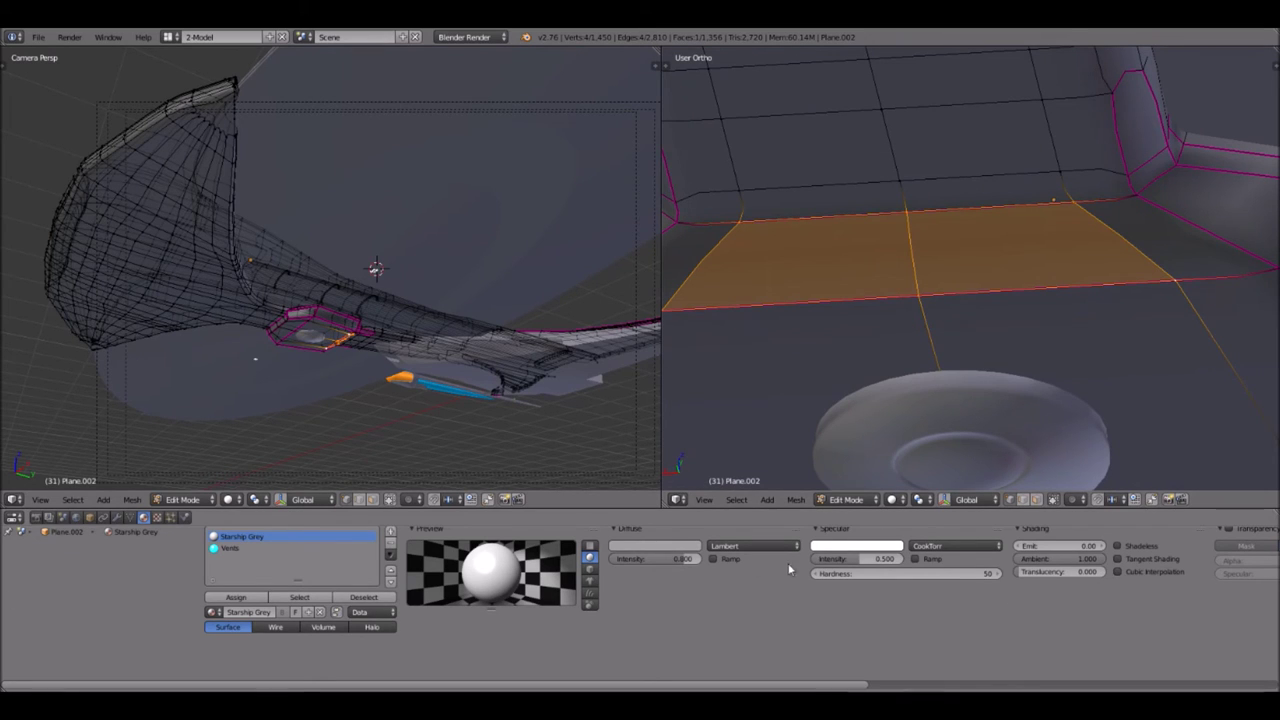
middle_drag(802, 570, 797, 636)
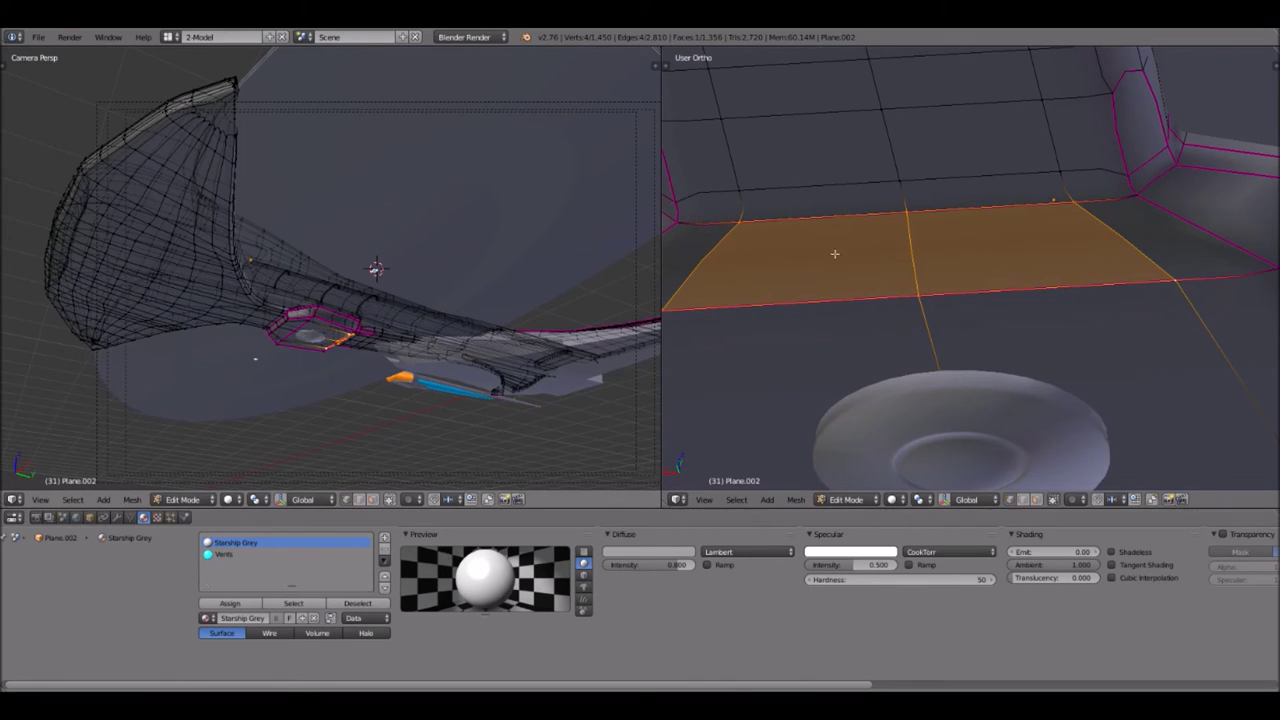
scroll(850, 250, down, 3)
scroll(850, 250, up, 3)
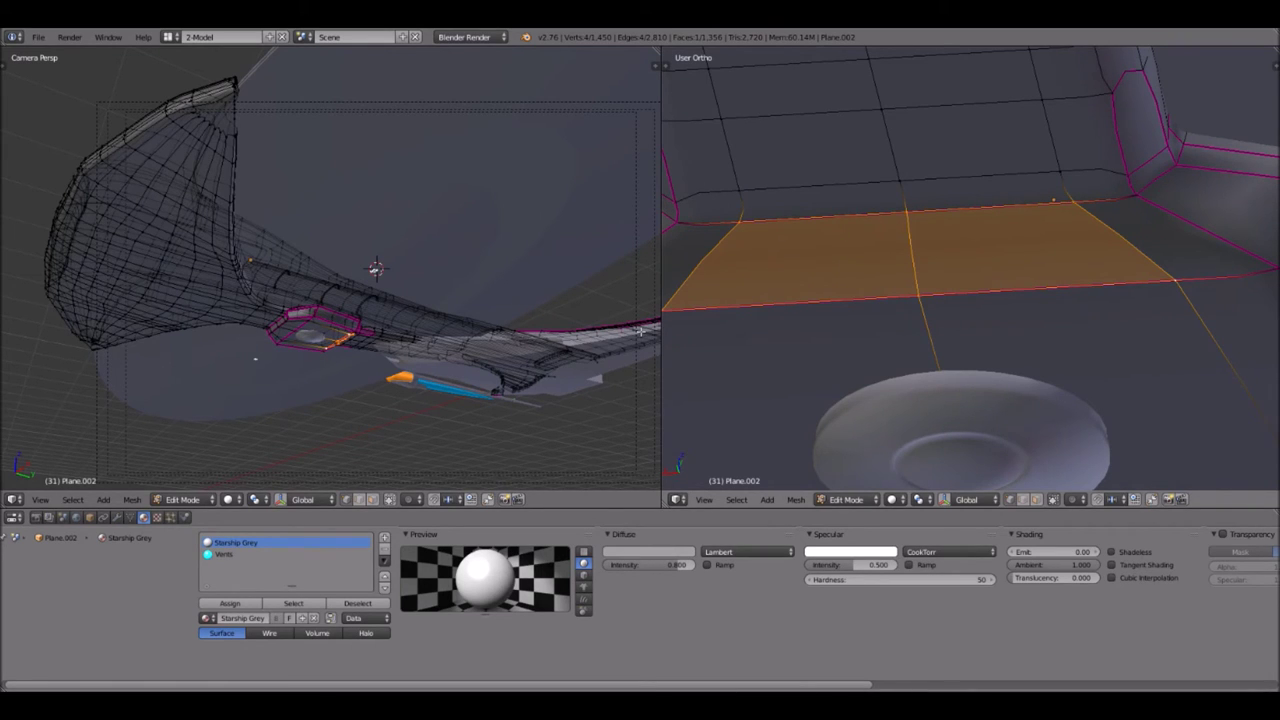
middle_drag(679, 314, 886, 305)
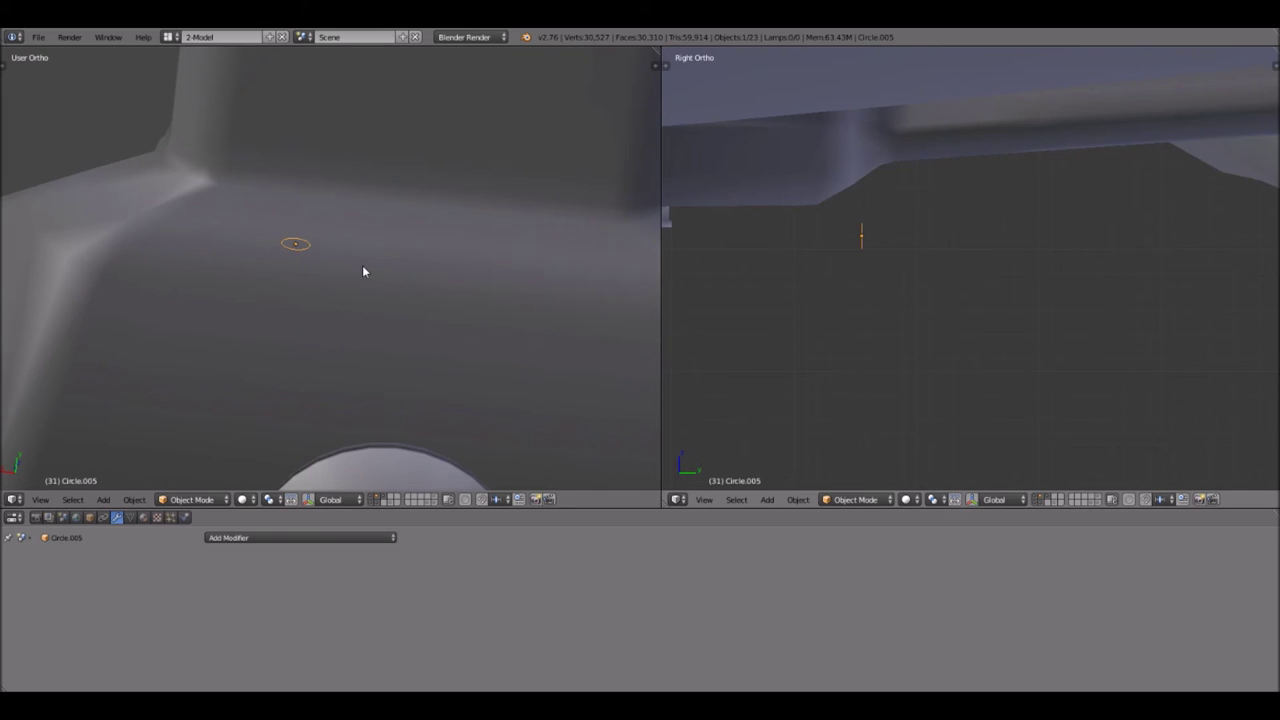
- Select the small circle beneath the hull and move it about 0.03 units closer to the sloped underside in the side view
scroll(362, 265, down, 4)
scroll(360, 265, up, 4)
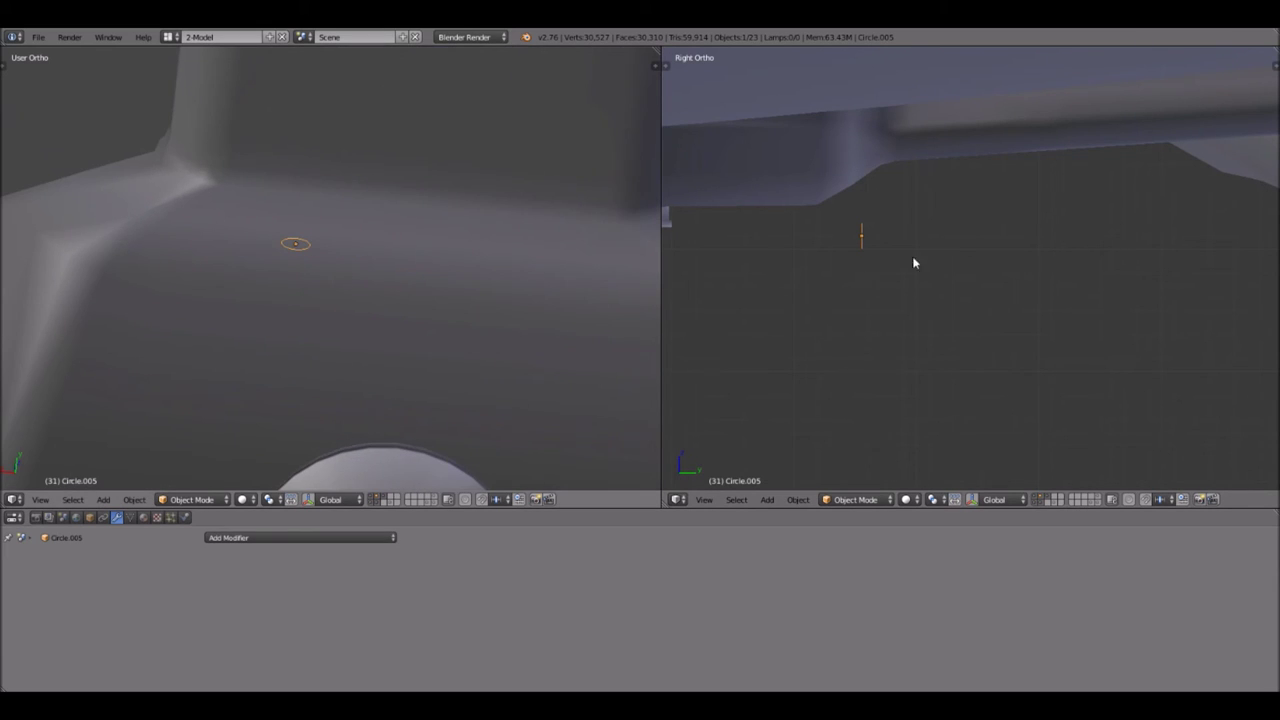
right_click(332, 263)
middle_drag(428, 278, 420, 228)
right_click(449, 246)
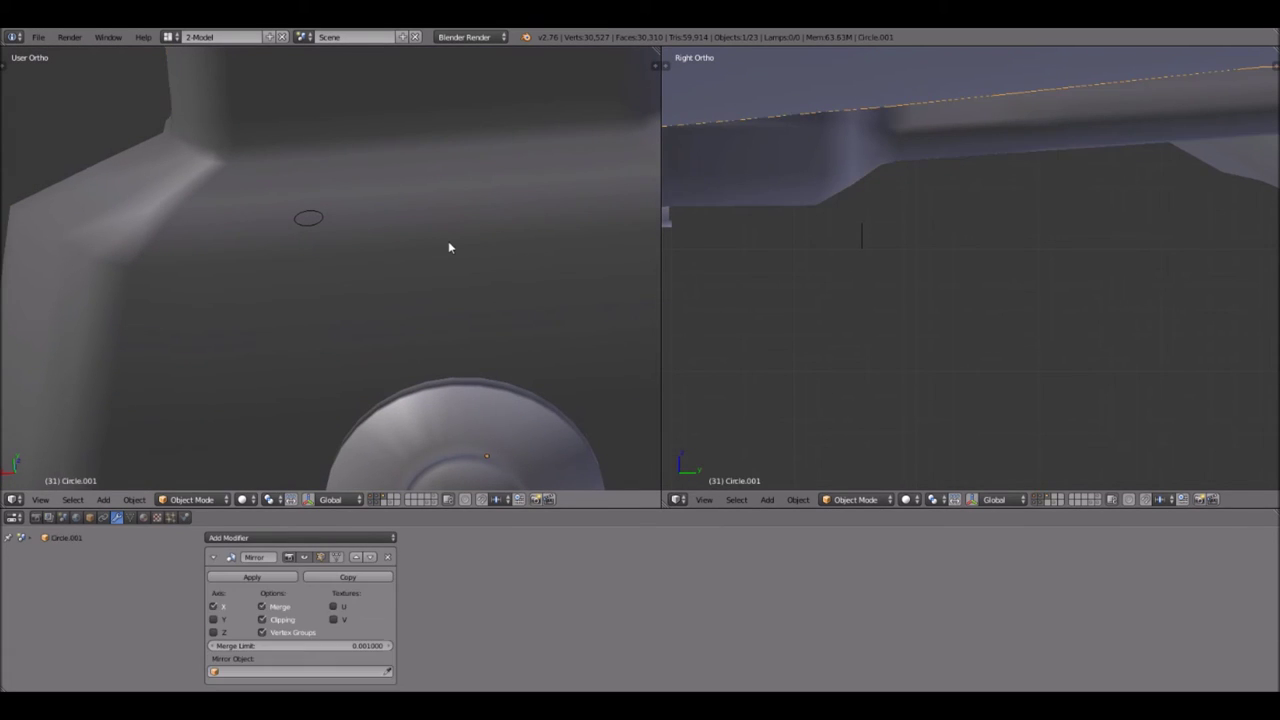
right_click(316, 220)
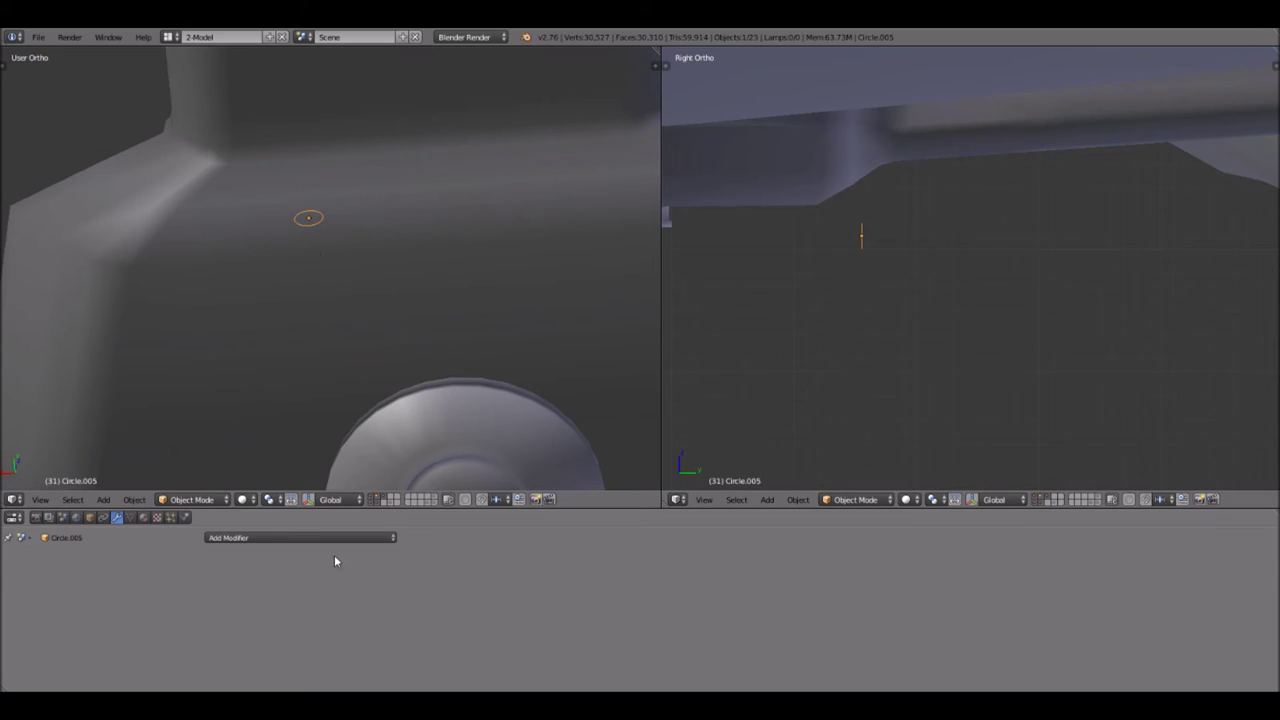
right_click(357, 374)
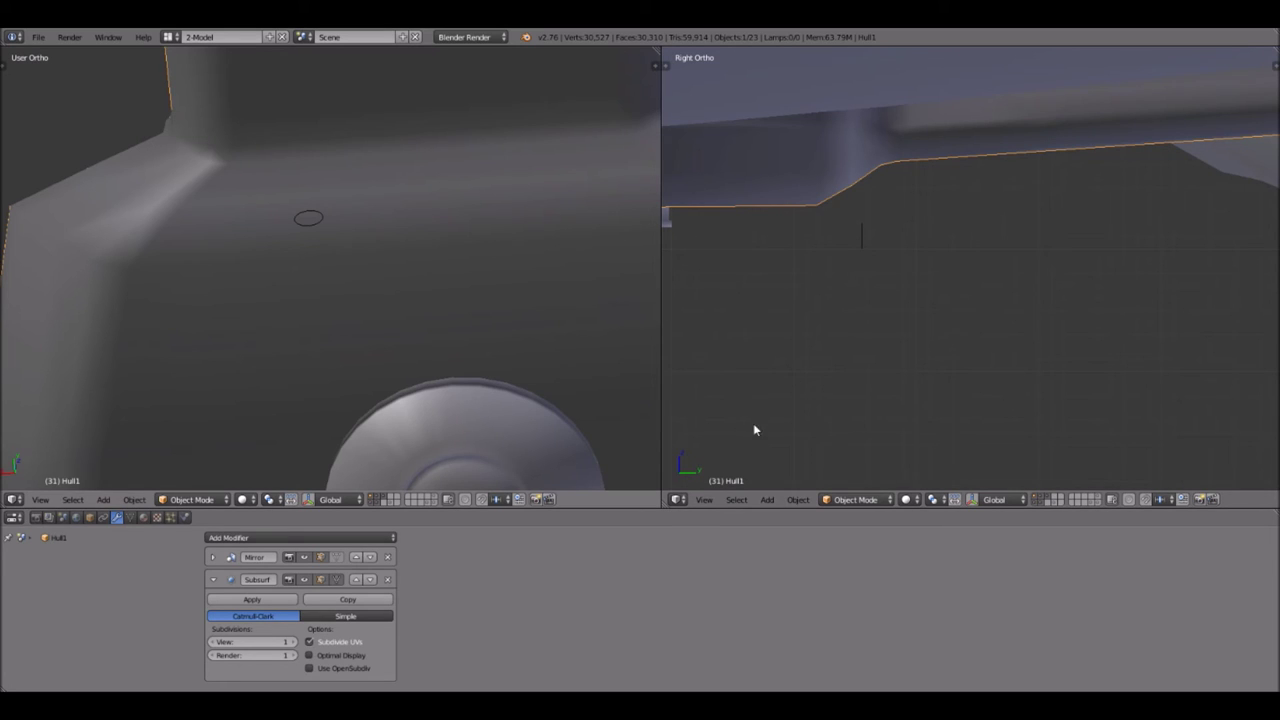
right_drag(870, 236, 888, 202)
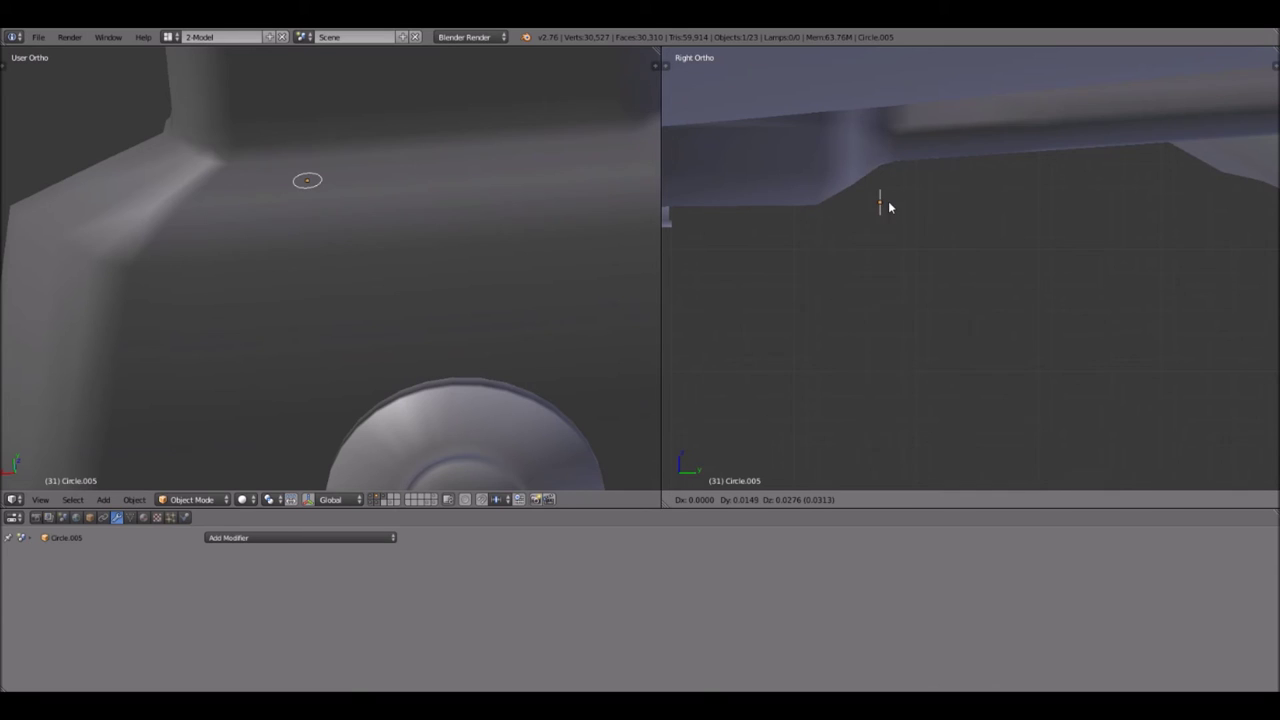
click(888, 207)
- Add a Shrinkwrap modifier to the small circle with Hull1 as its target
middle_drag(374, 354, 412, 320)
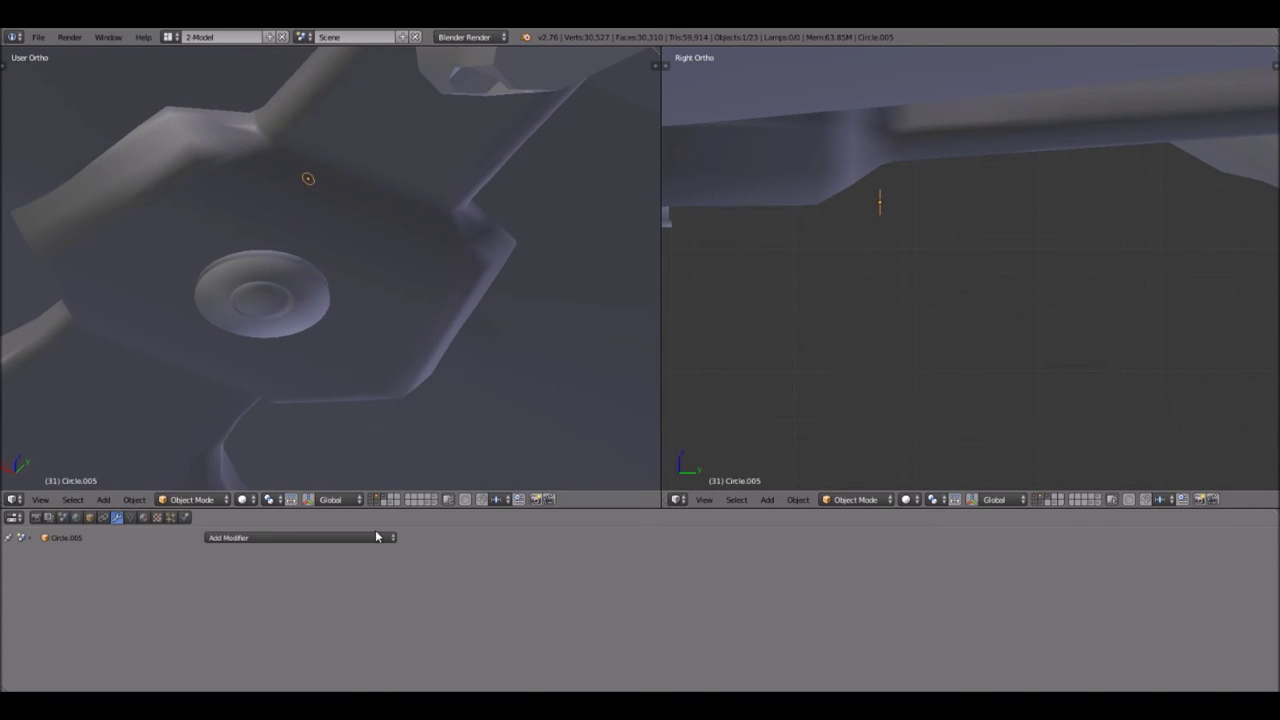
click(375, 537)
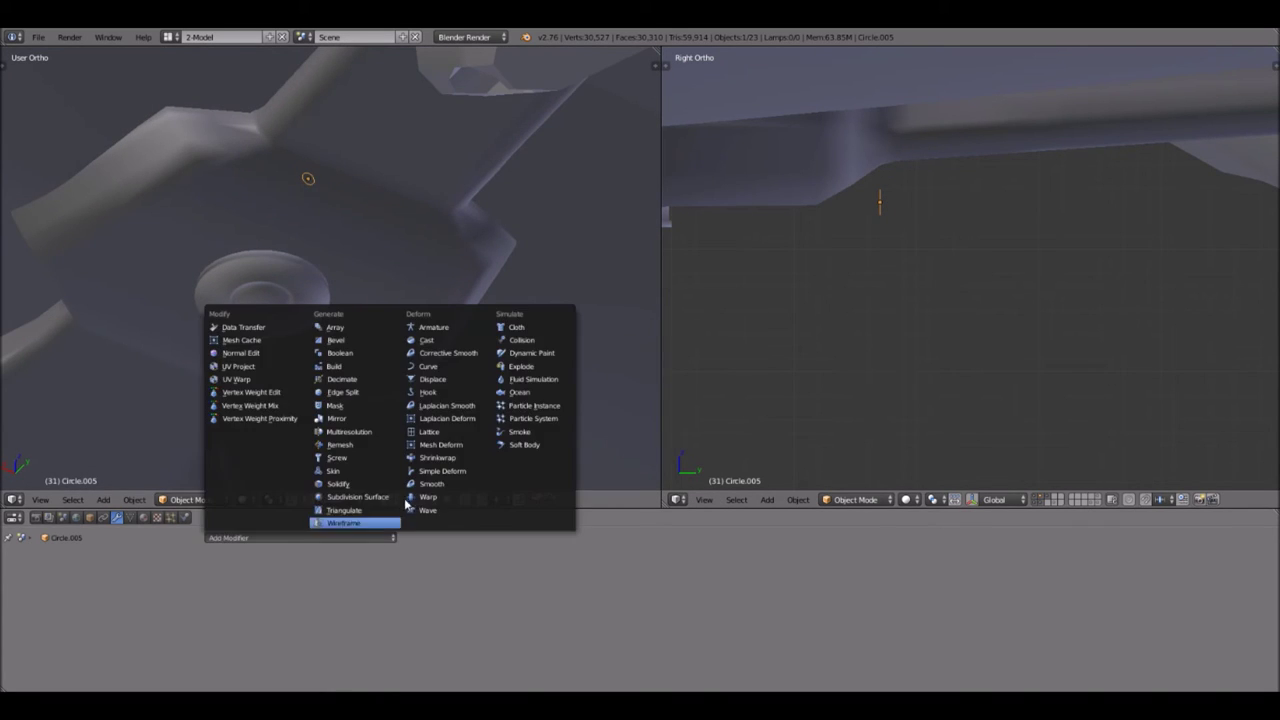
click(453, 458)
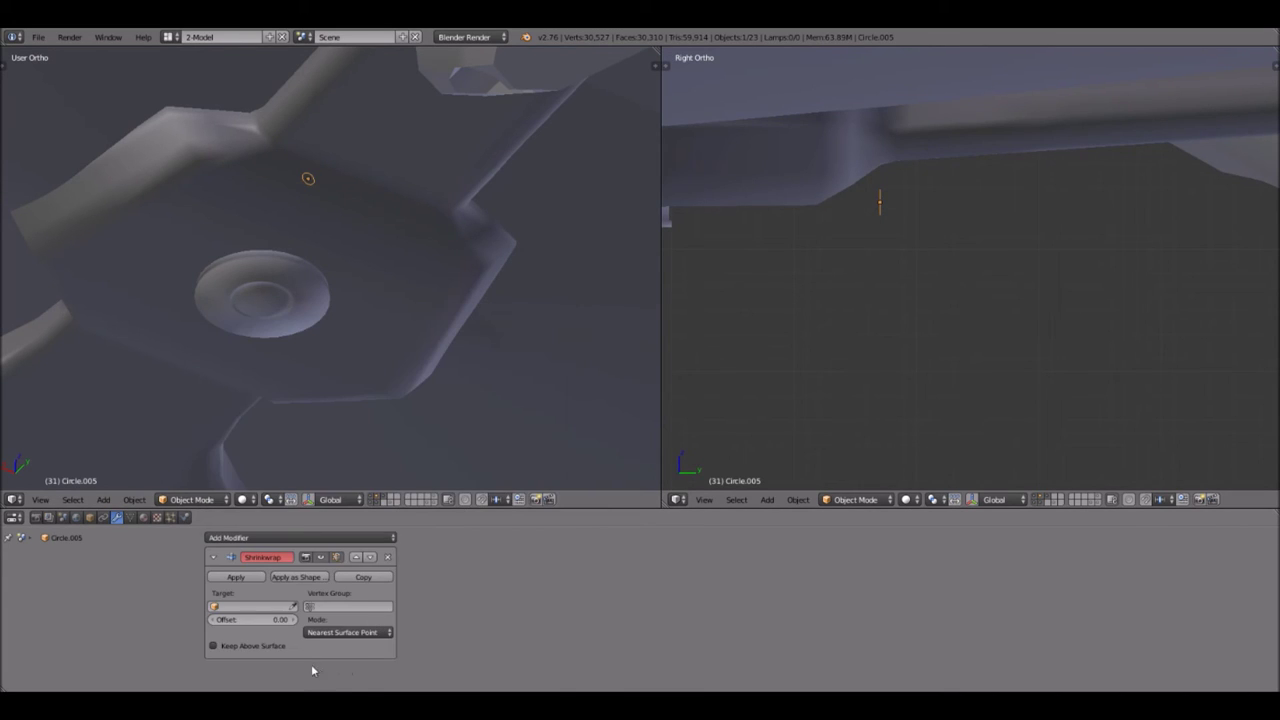
click(279, 604)
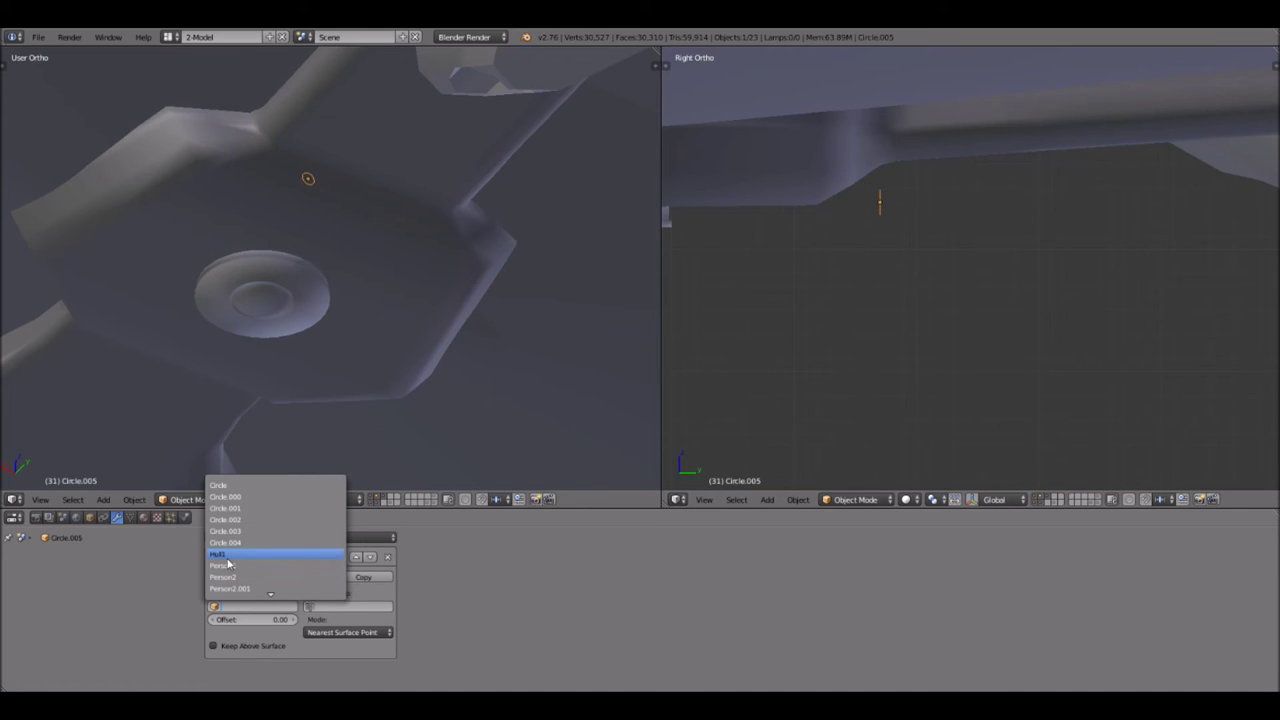
click(228, 557)
- Reposition the shrinkwrapped circle along the sloped strip of the hull, first in the side view and then in the angled view
scroll(308, 126, up, 5)
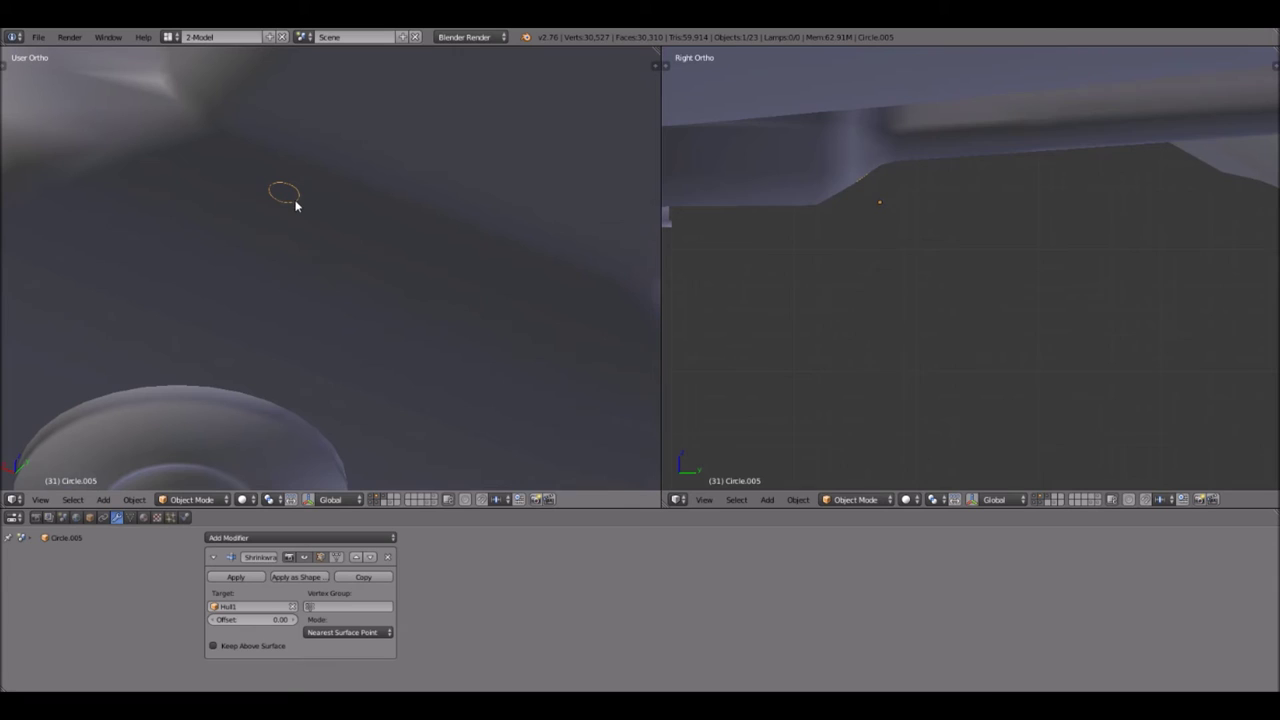
shift+middle_drag(294, 201, 297, 206)
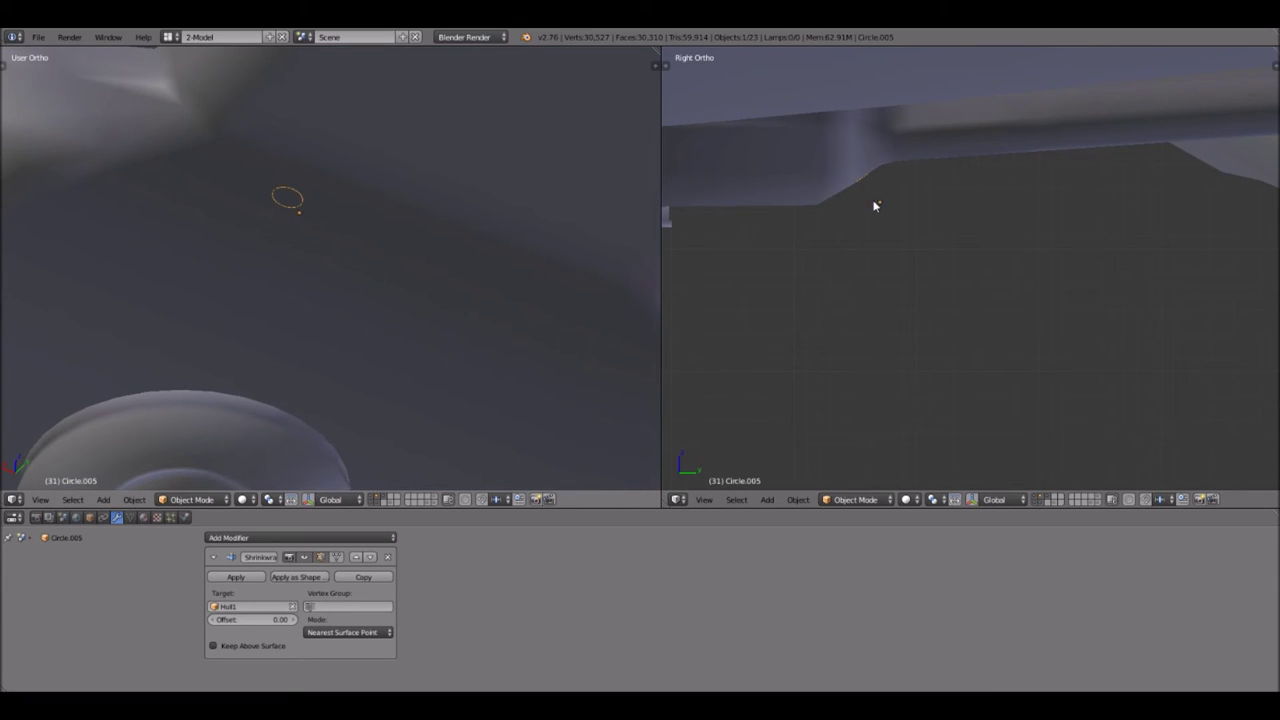
key(g)
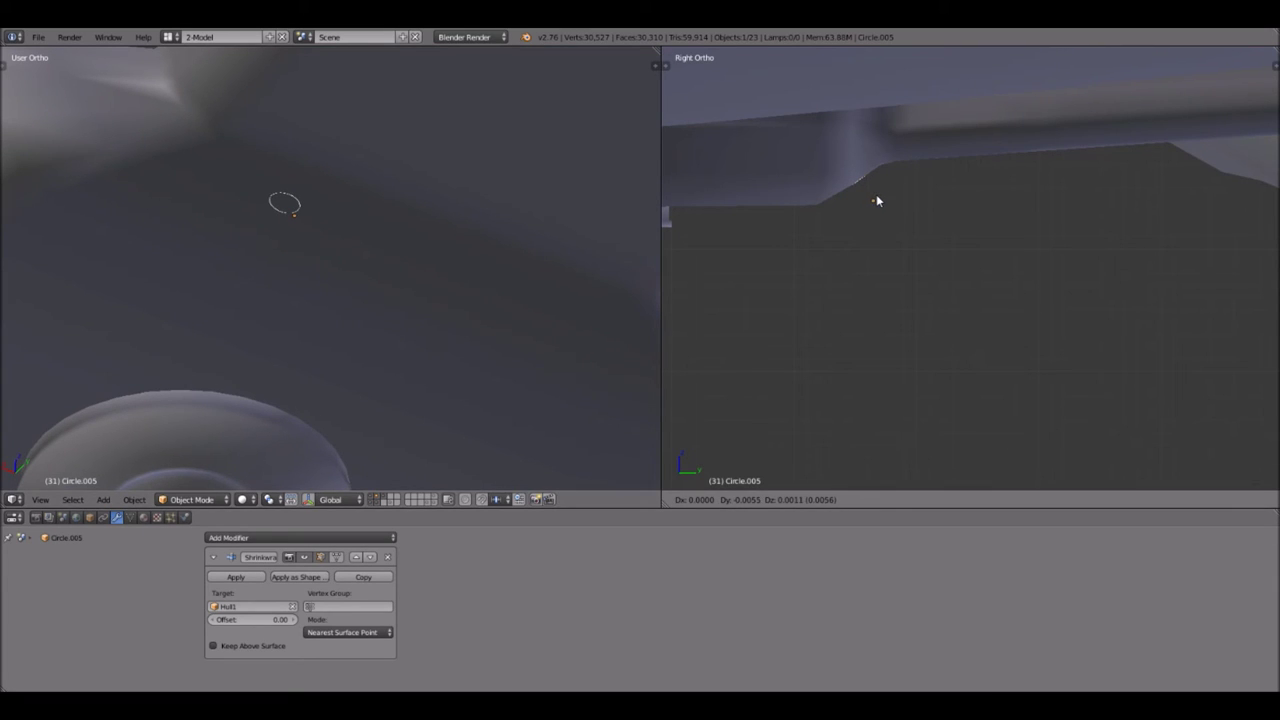
click(876, 200)
key(g)
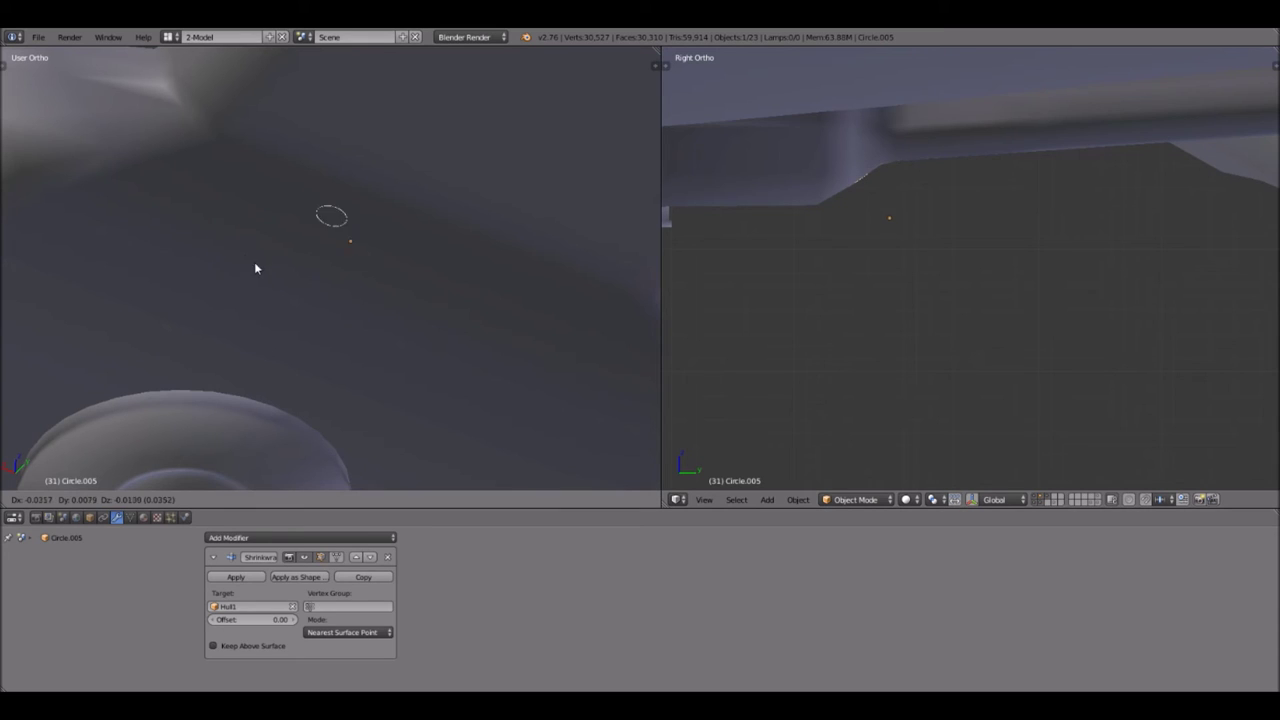
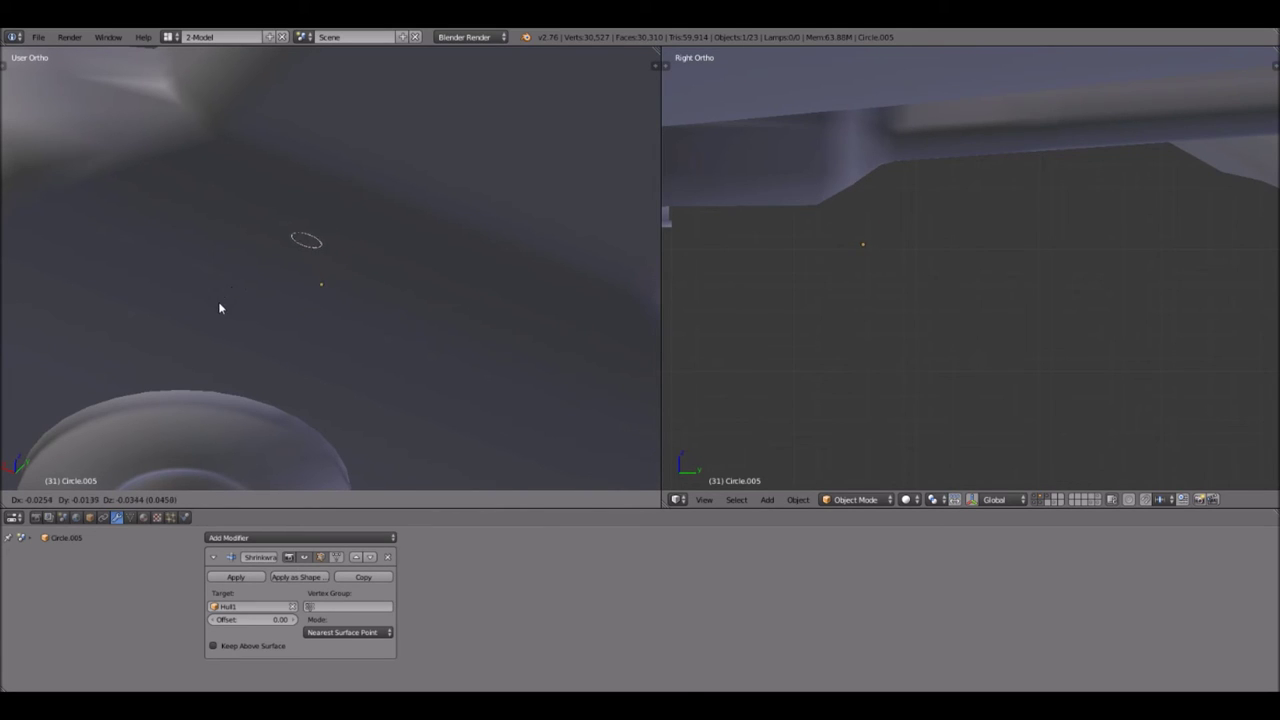
click(243, 264)
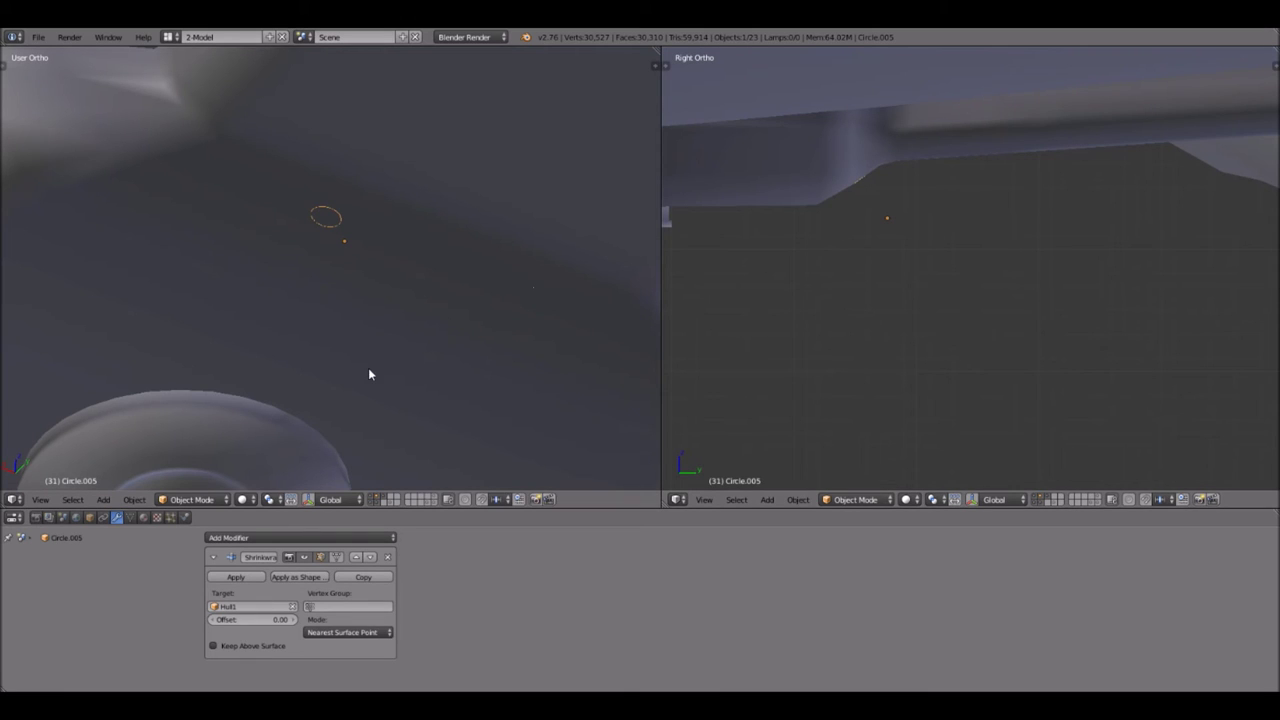
- Inspect the hull's mesh around the projected circle in Edit Mode, then return to Object Mode
right_click(357, 484)
click(222, 500)
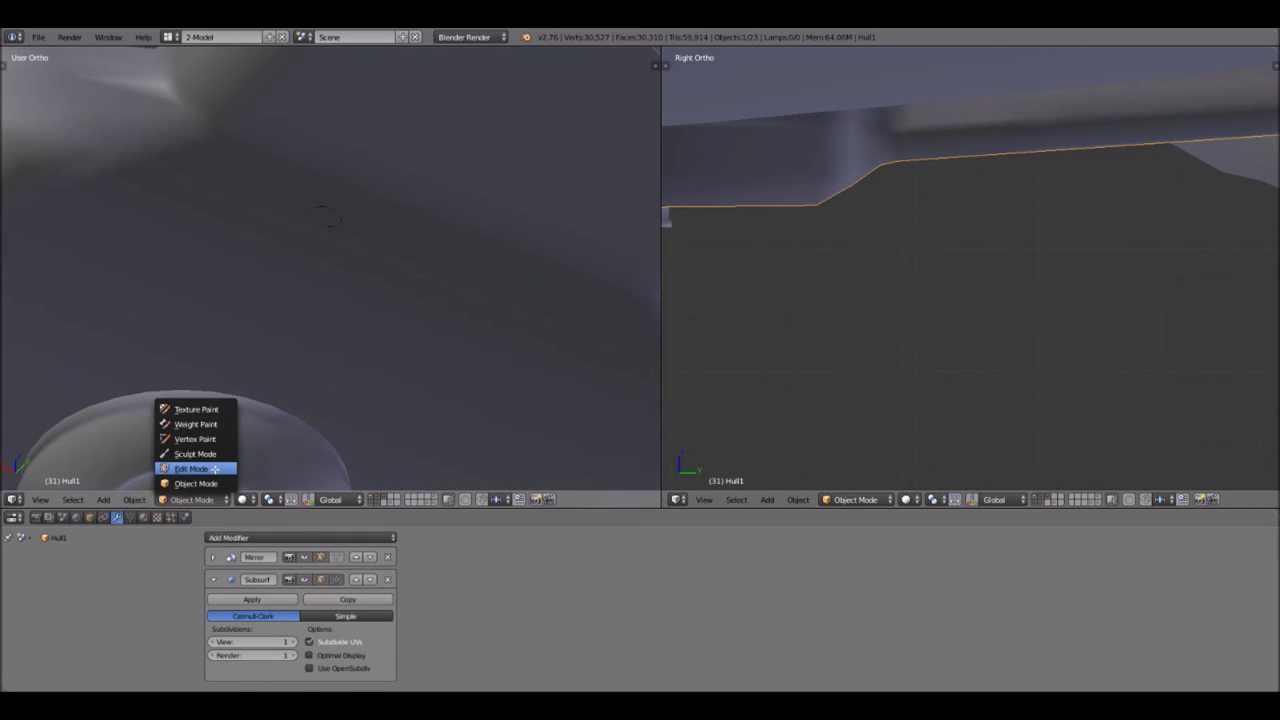
scroll(305, 263, up, 3)
middle_drag(386, 246, 339, 235)
middle_drag(485, 245, 449, 353)
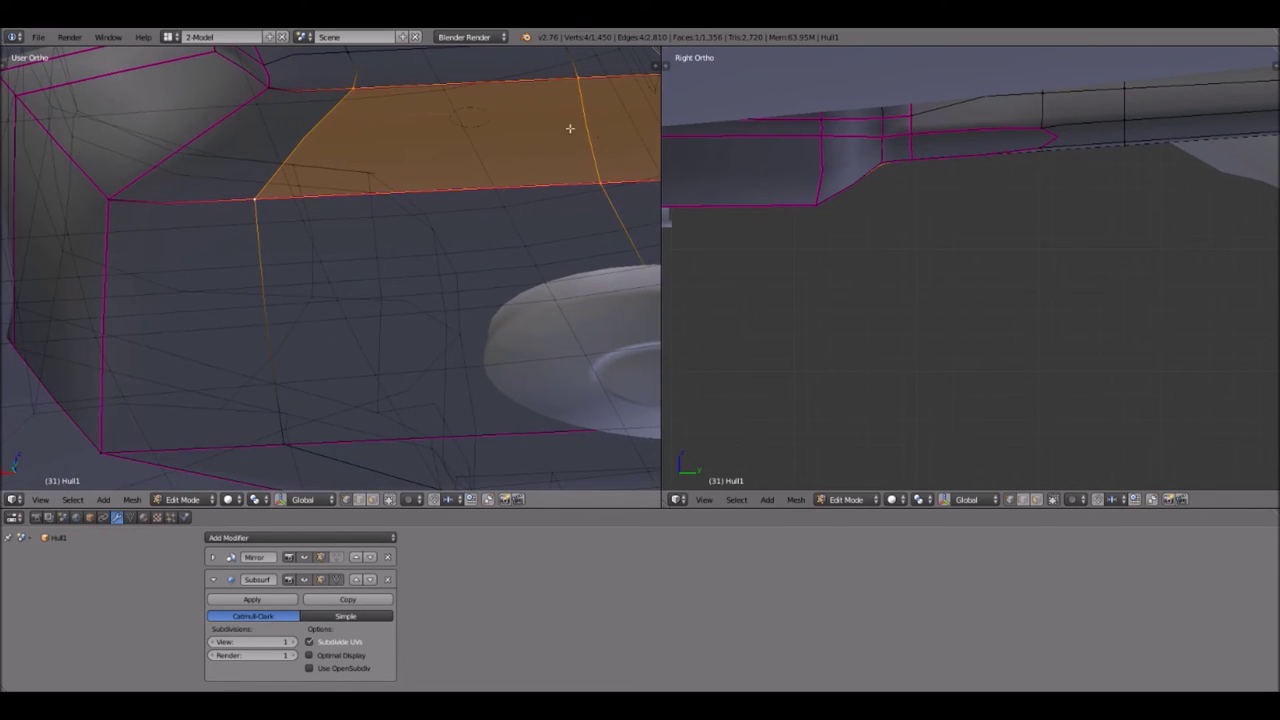
middle_drag(509, 135, 516, 136)
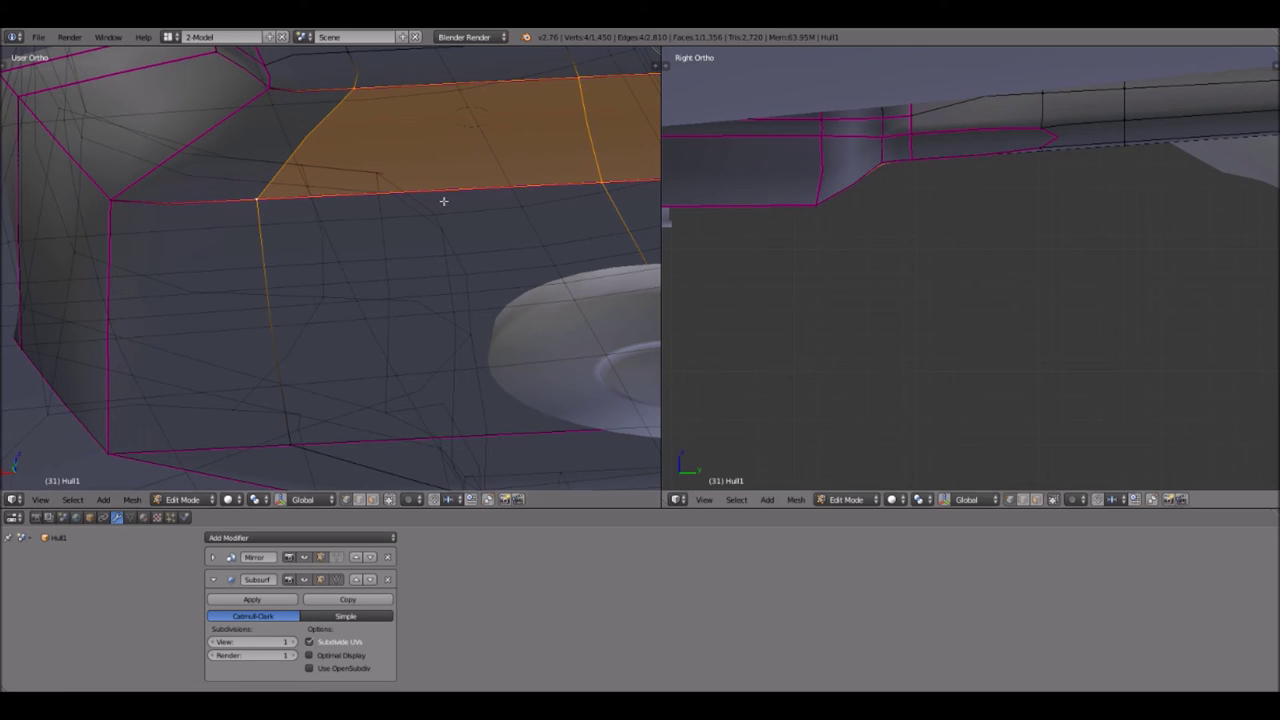
click(208, 499)
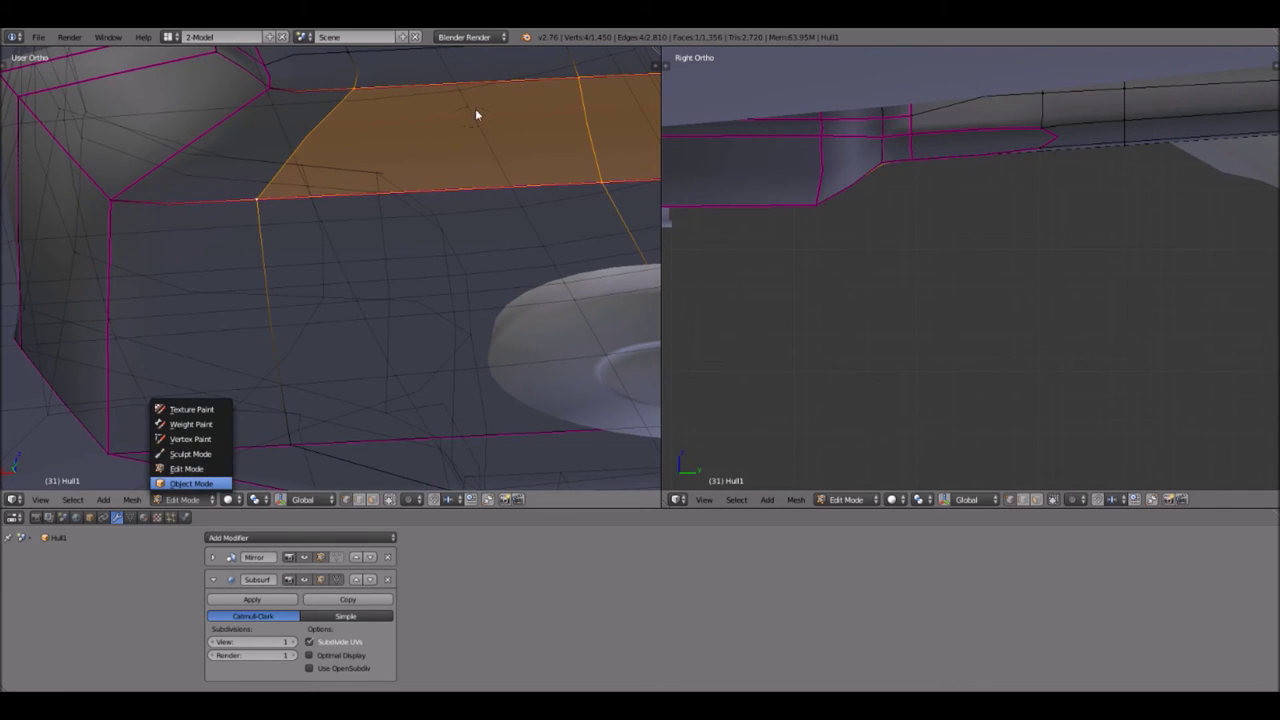
key(Return)
- Rescale the shrinkwrapped circle and lower its origin further below the hull so its projection sits lower on the sloped strip
right_click(496, 156)
key(s)
click(517, 168)
key(g)
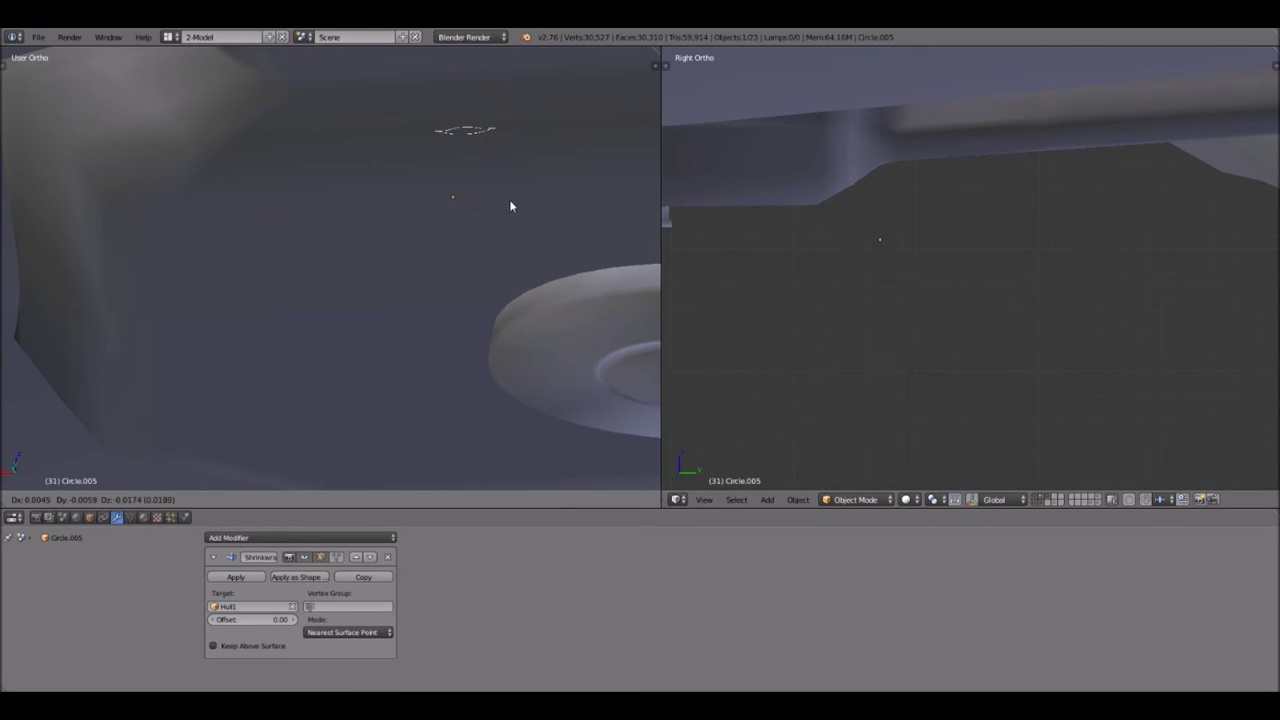
click(506, 257)
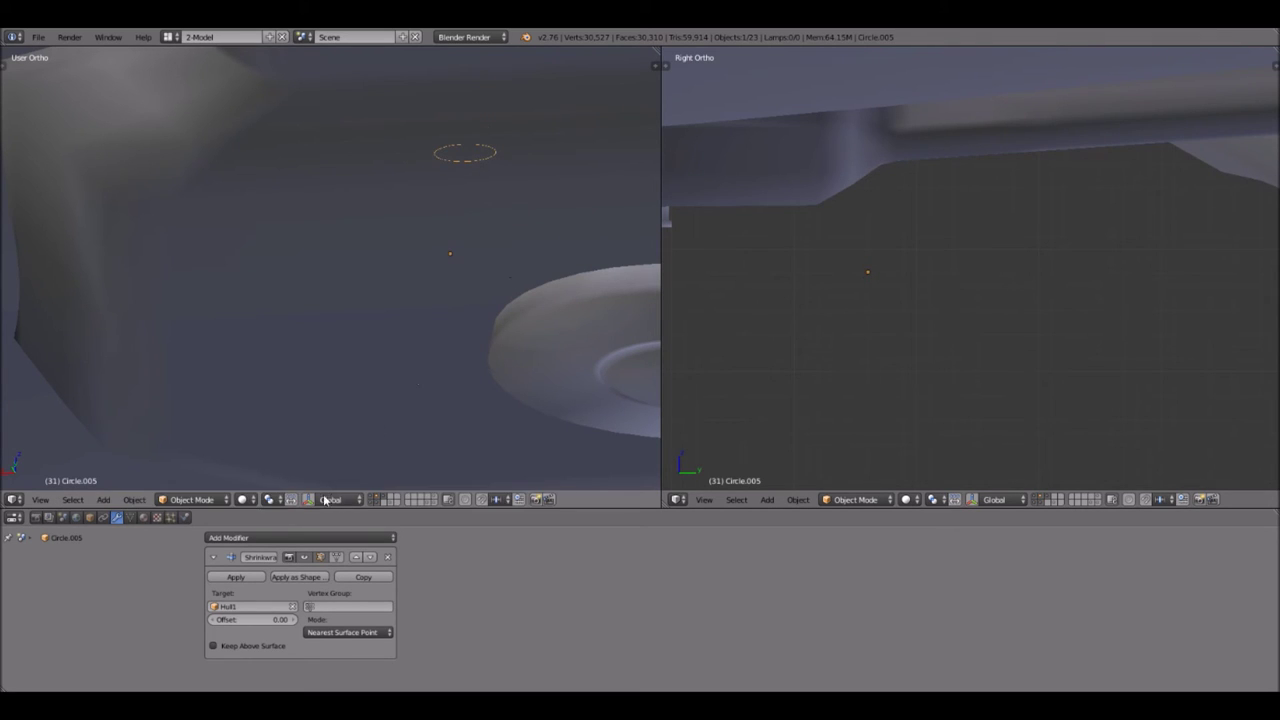
- Examine the hull's sloped face around the projected circle in Edit Mode, then return to Object Mode
right_click(244, 474)
click(222, 499)
click(218, 469)
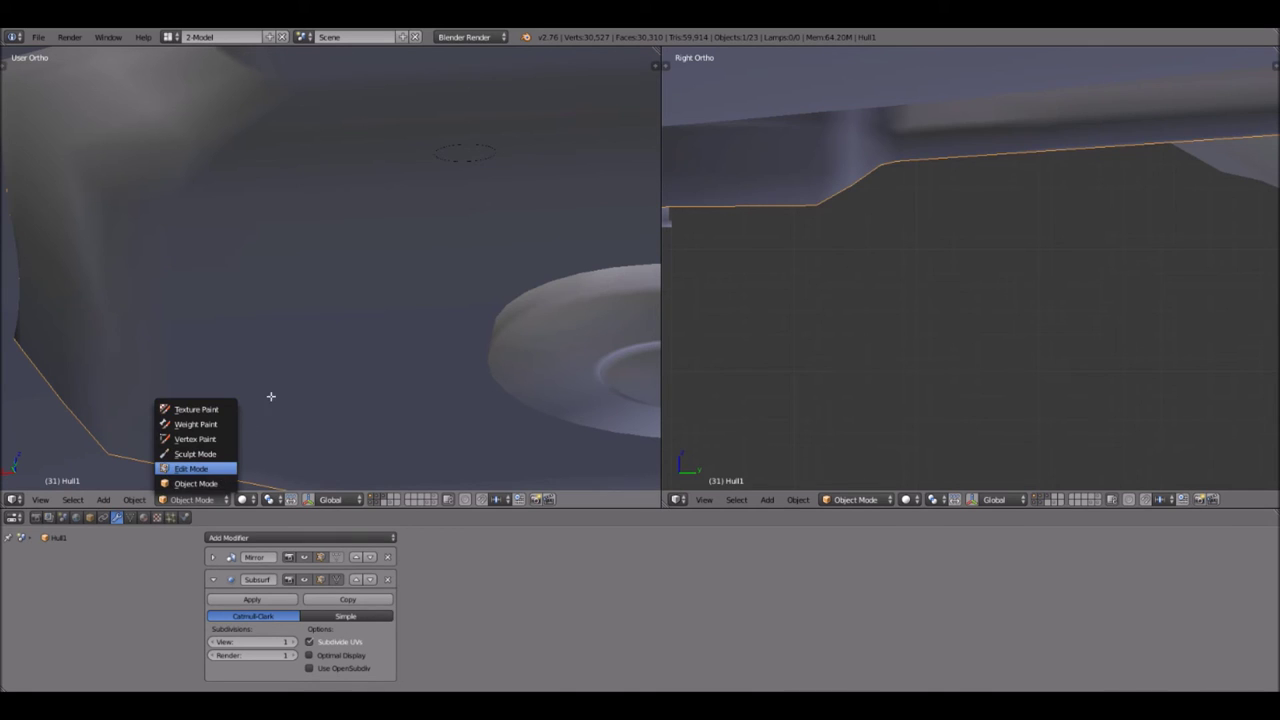
scroll(482, 225, down, 2)
mouse_move(493, 224)
middle_down()
mouse_move(521, 244)
mouse_move(466, 220)
mouse_move(394, 254)
mouse_move(471, 220)
middle_up()
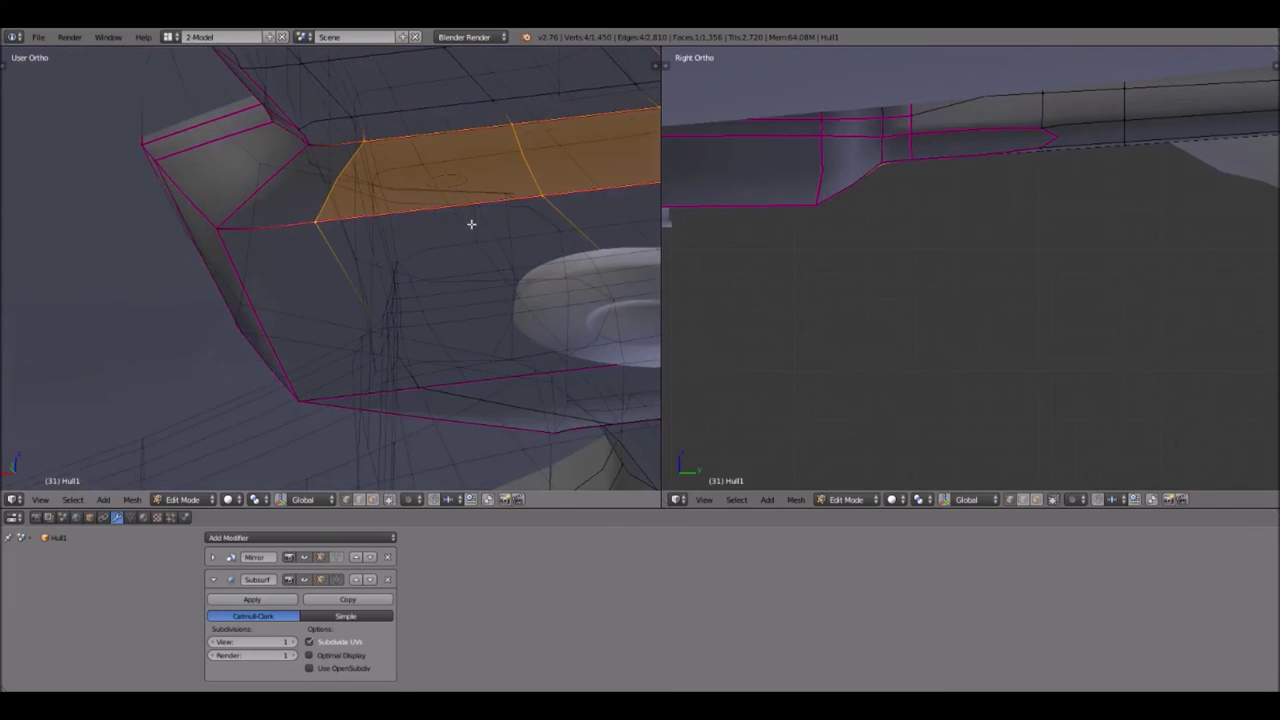
click(183, 499)
click(183, 499)
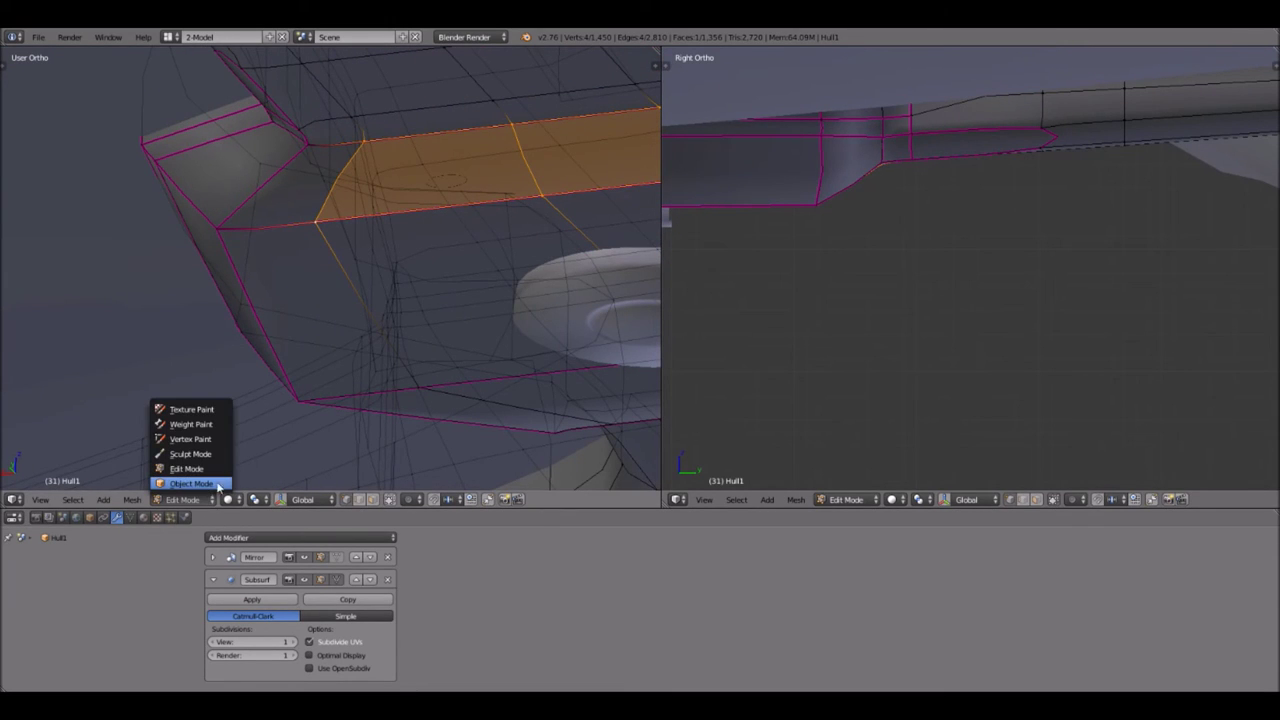
- Move the shrinkwrapped circle about 0.04 units along the sloped strip toward the hull's centreline
right_click(455, 180)
click(205, 500)
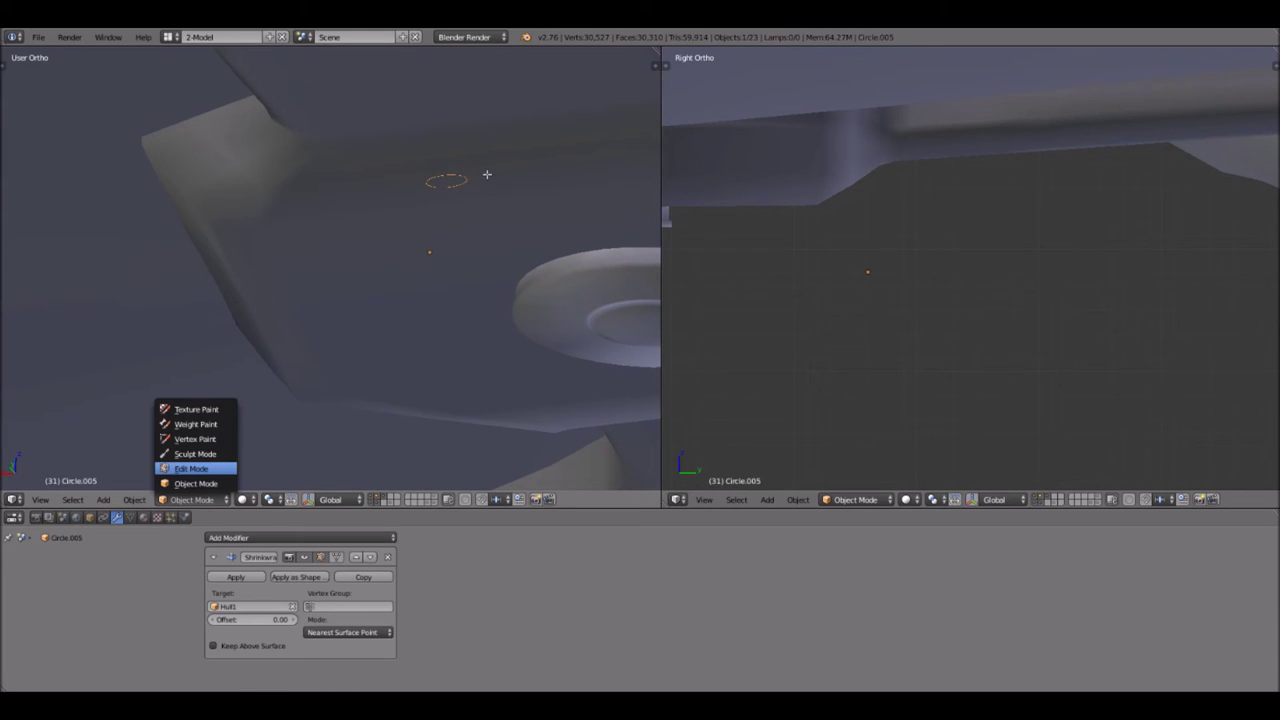
click(225, 470)
click(183, 499)
key(Return)
key(g)
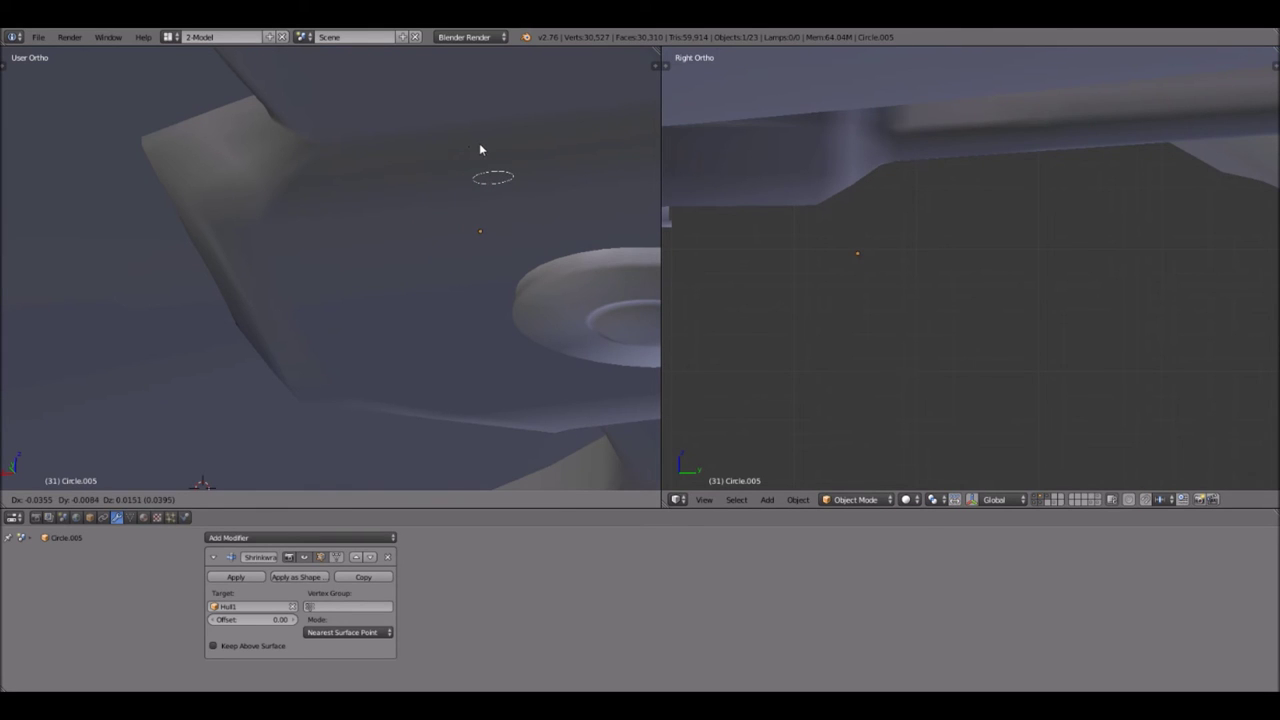
click(533, 218)
middle_drag(533, 218, 603, 209)
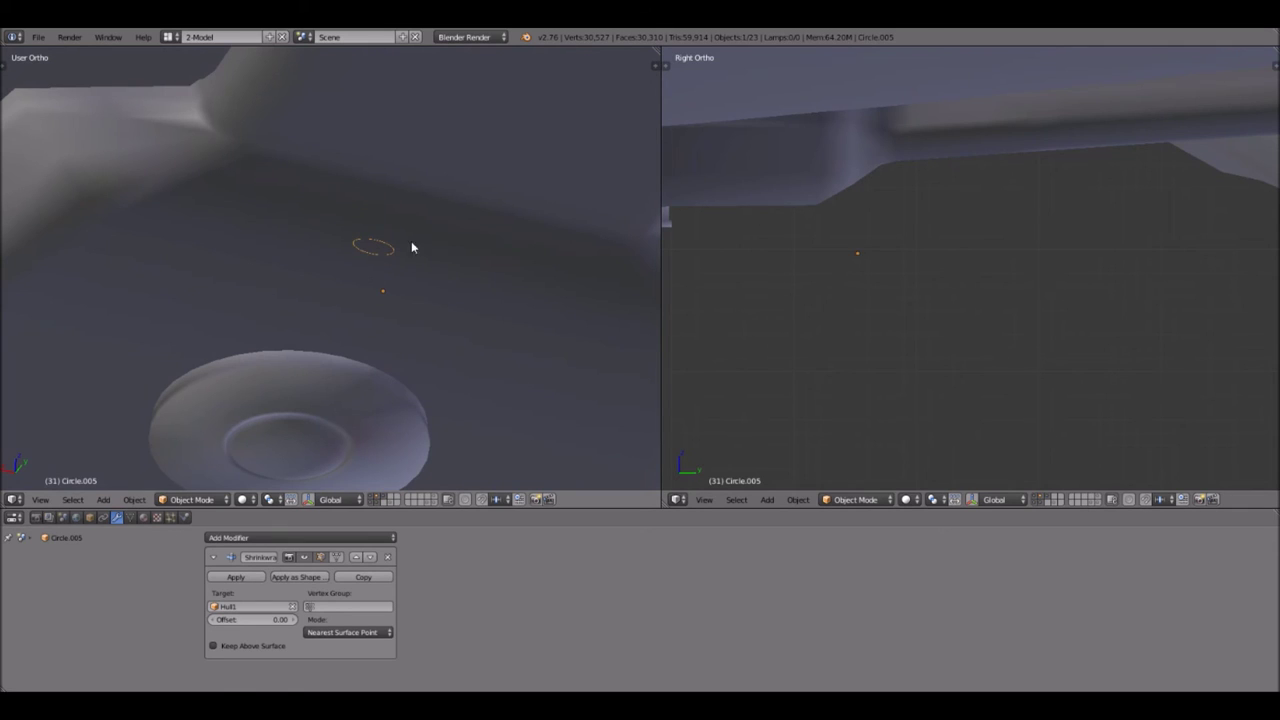
- Nudge the circle higher on the sloped strip and scale it along its local Y axis
key(g)
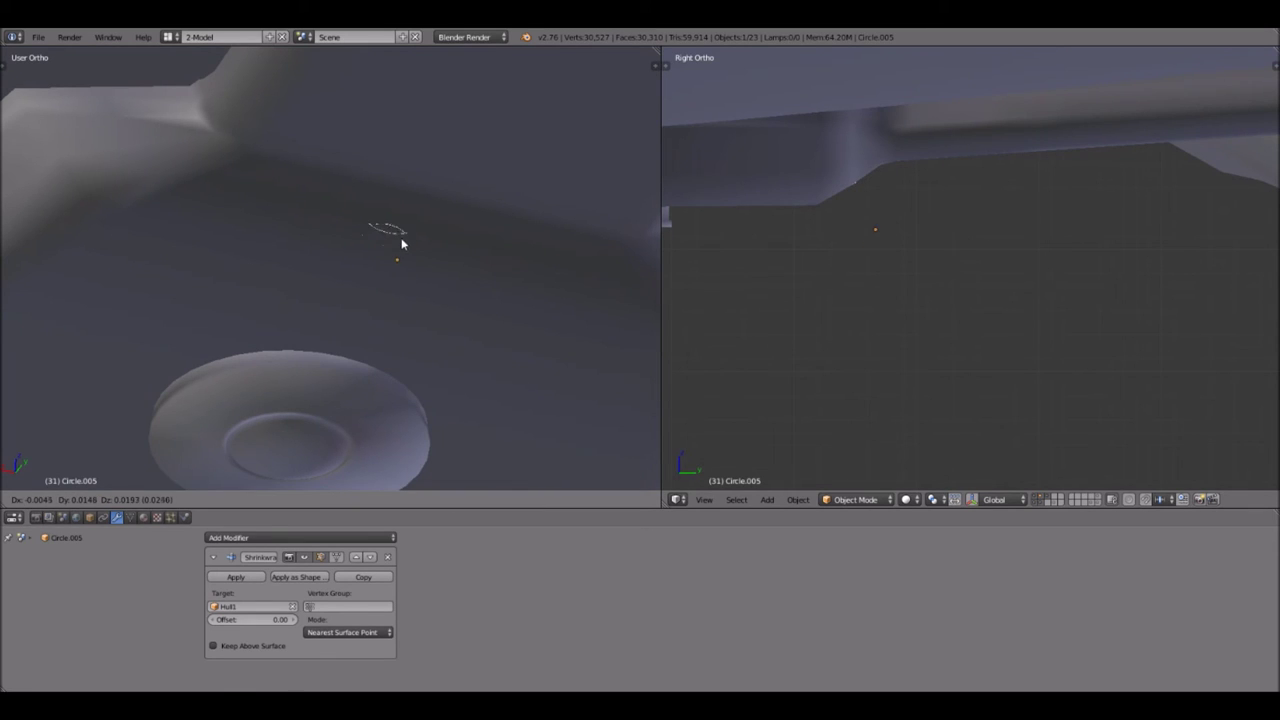
key(s)
key(y)
key(y)
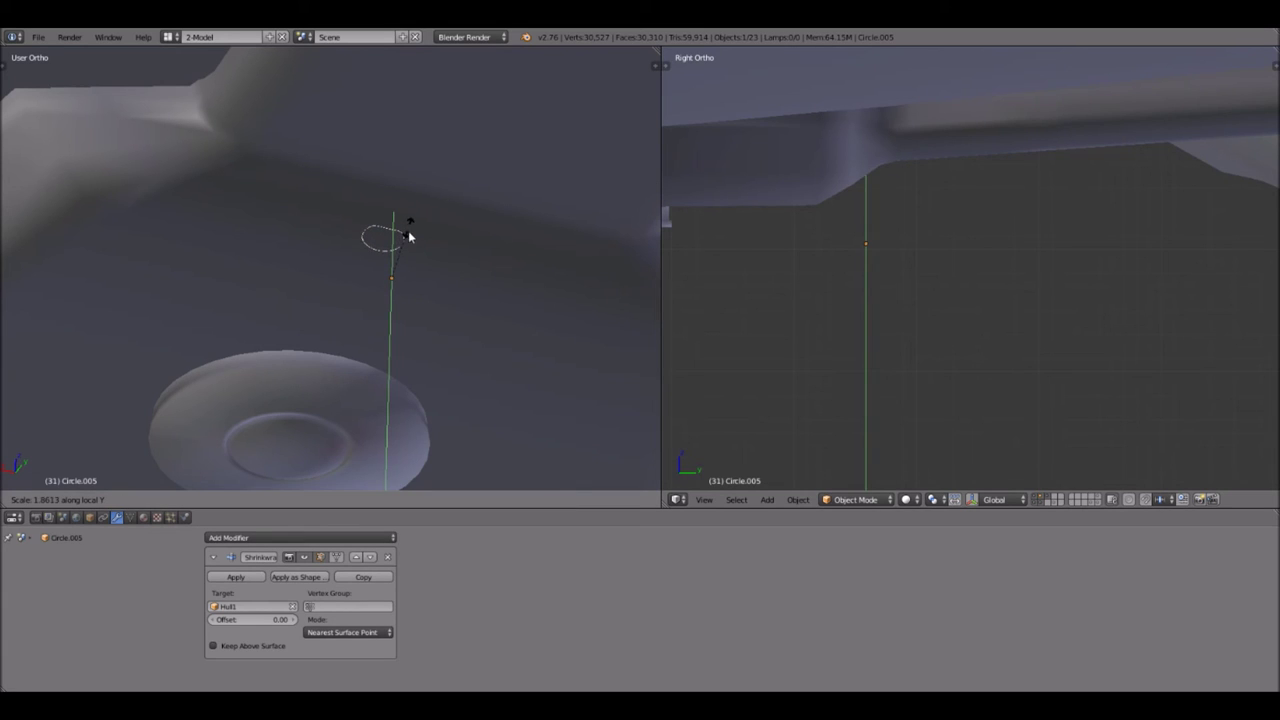
click(408, 250)
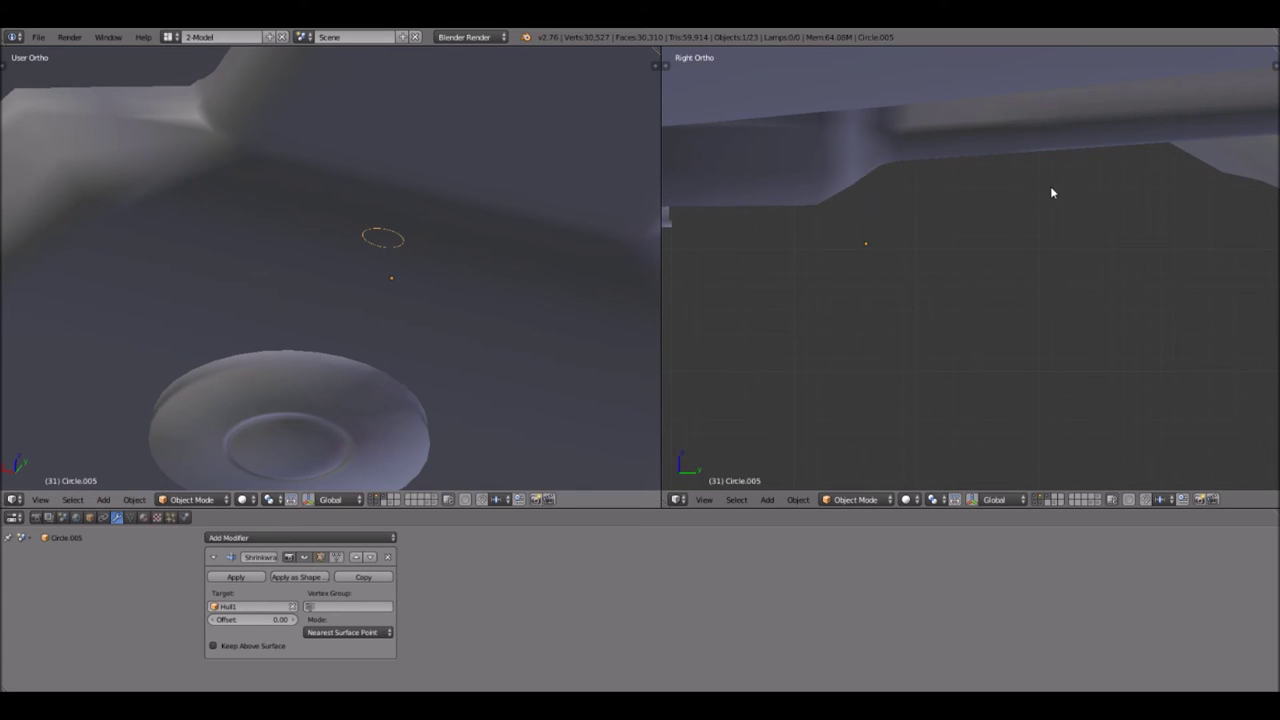
mouse_move(457, 280)
middle_down()
mouse_move(460, 306)
mouse_move(500, 306)
mouse_move(531, 337)
mouse_move(486, 317)
mouse_move(514, 354)
mouse_move(537, 326)
mouse_move(586, 329)
mouse_move(446, 294)
middle_up()
key(s)
key(y)
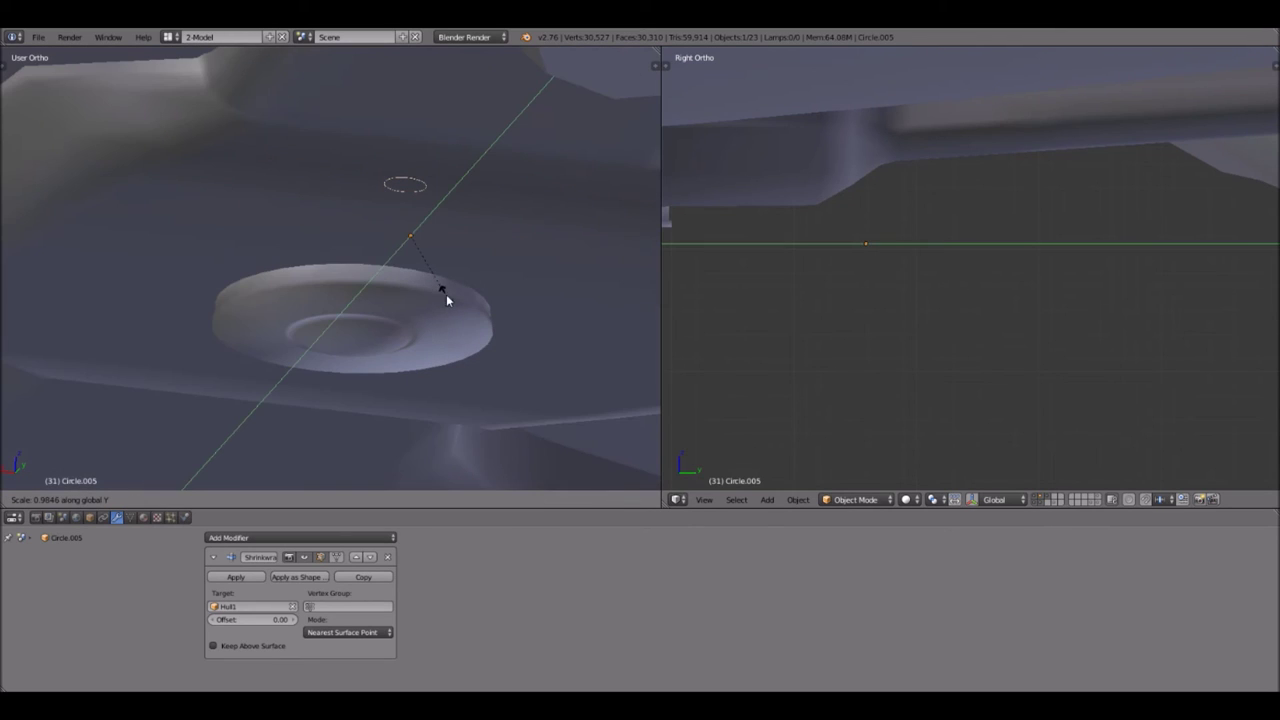
right_click(449, 279)
key(s)
key(x)
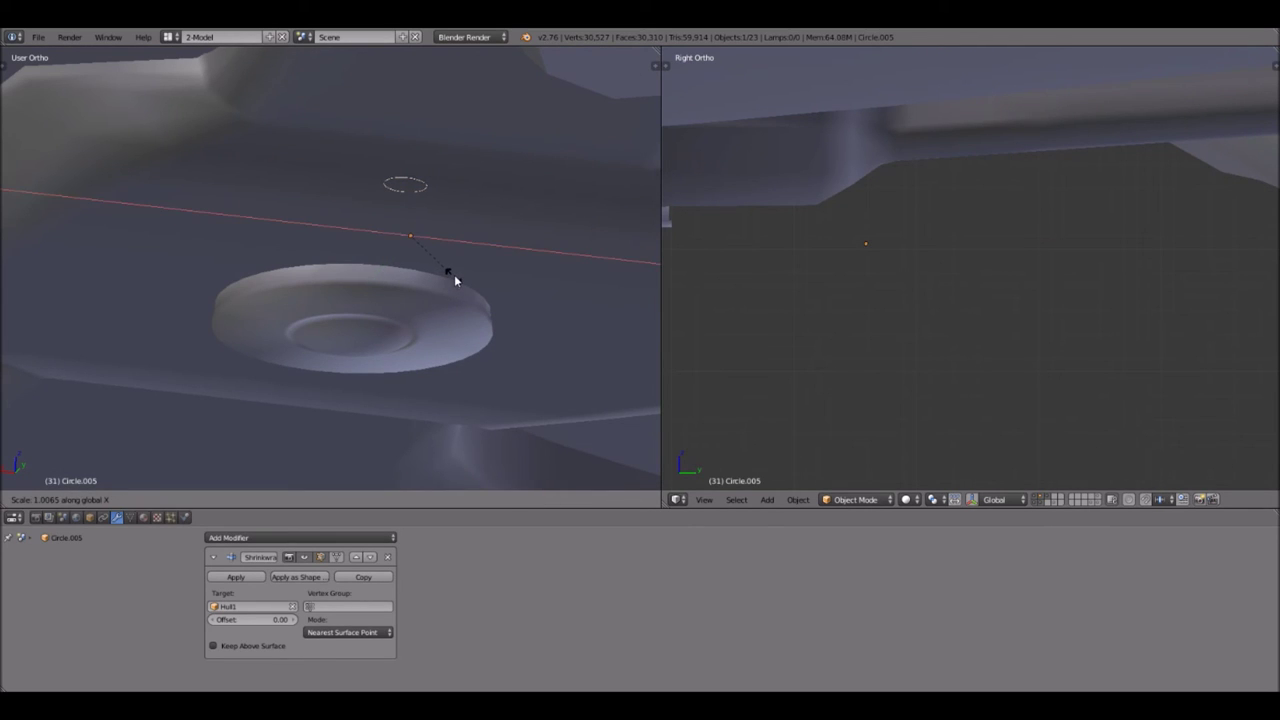
key(y)
key(Escape)
right_click(453, 270)
key(s)
key(Escape)
right_click(420, 195)
key(s)
key(z)
key(Escape)
- Lower the circle about 0.009 units along global Z, and shift it about 0.016 units away from the hull's centreline
key(g)
key(z)
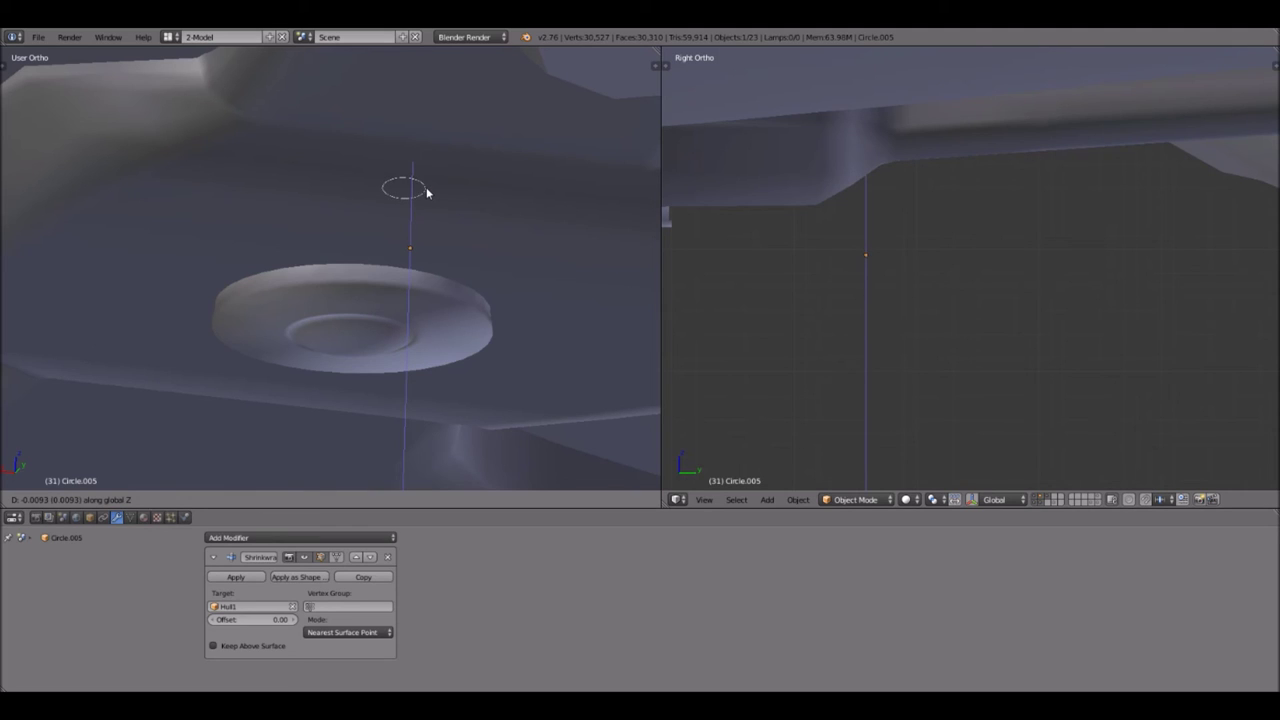
key(Escape)
middle_drag(420, 211, 434, 237)
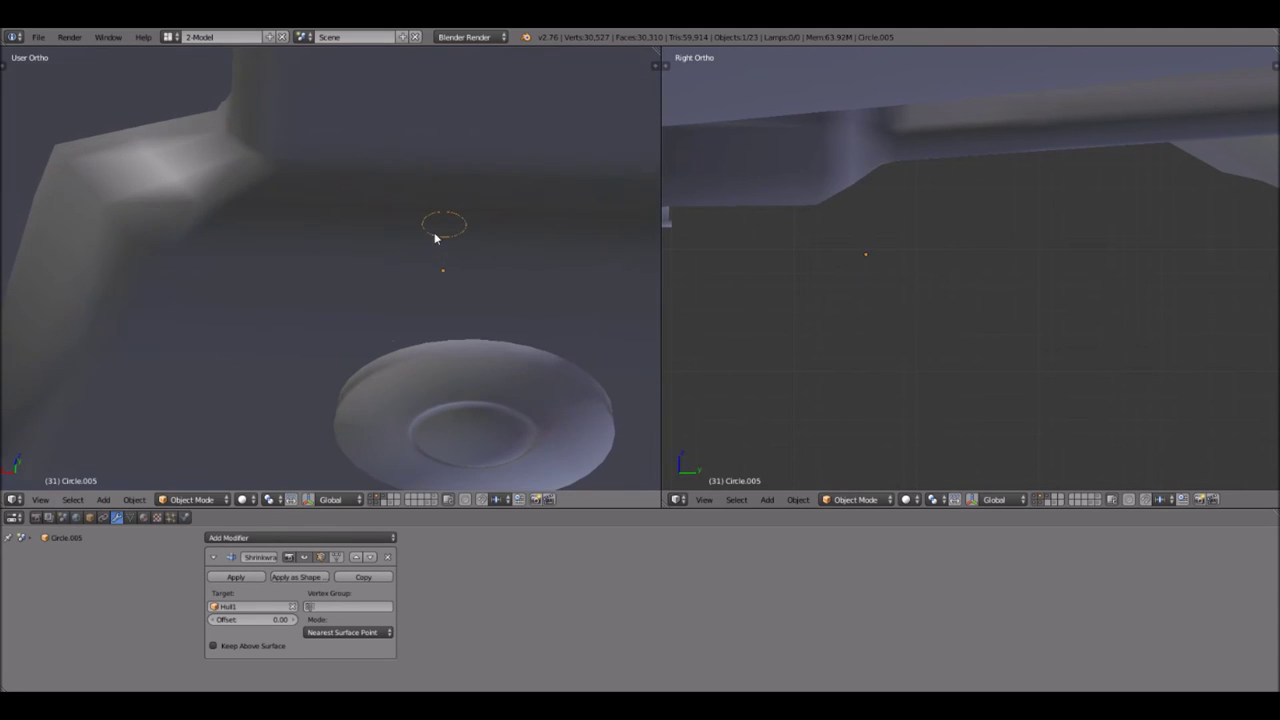
key(g)
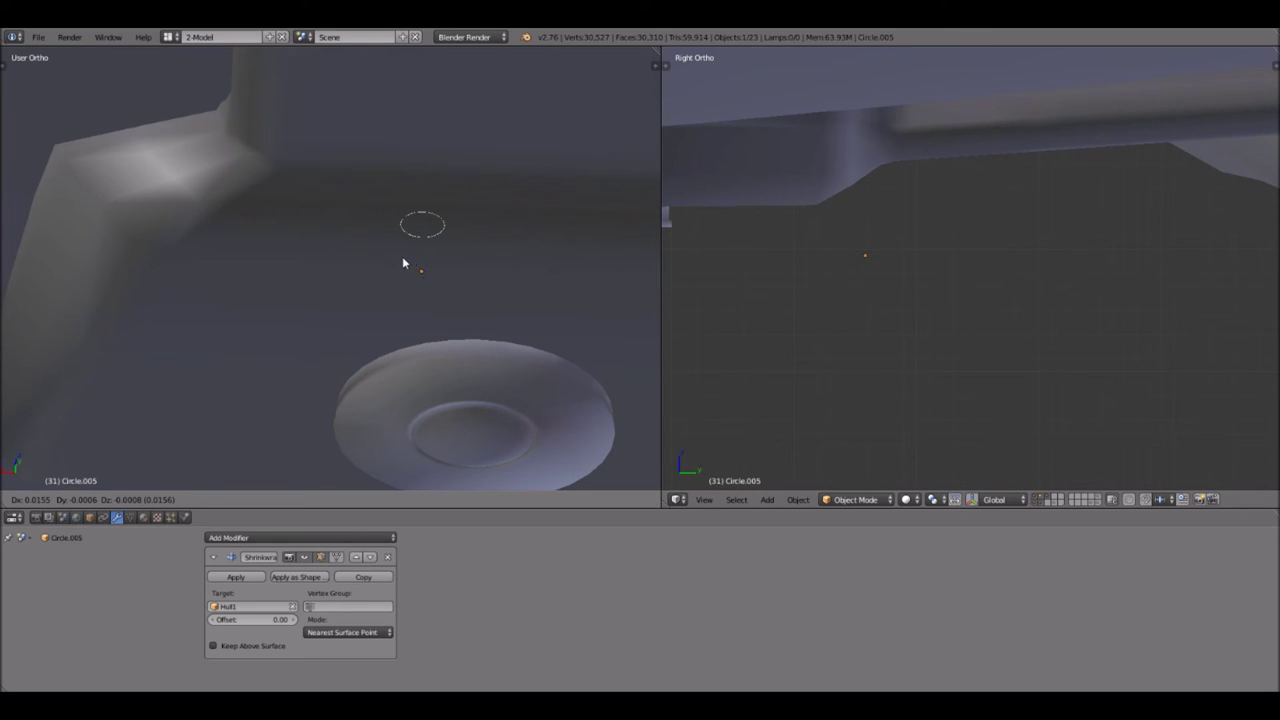
key(Escape)
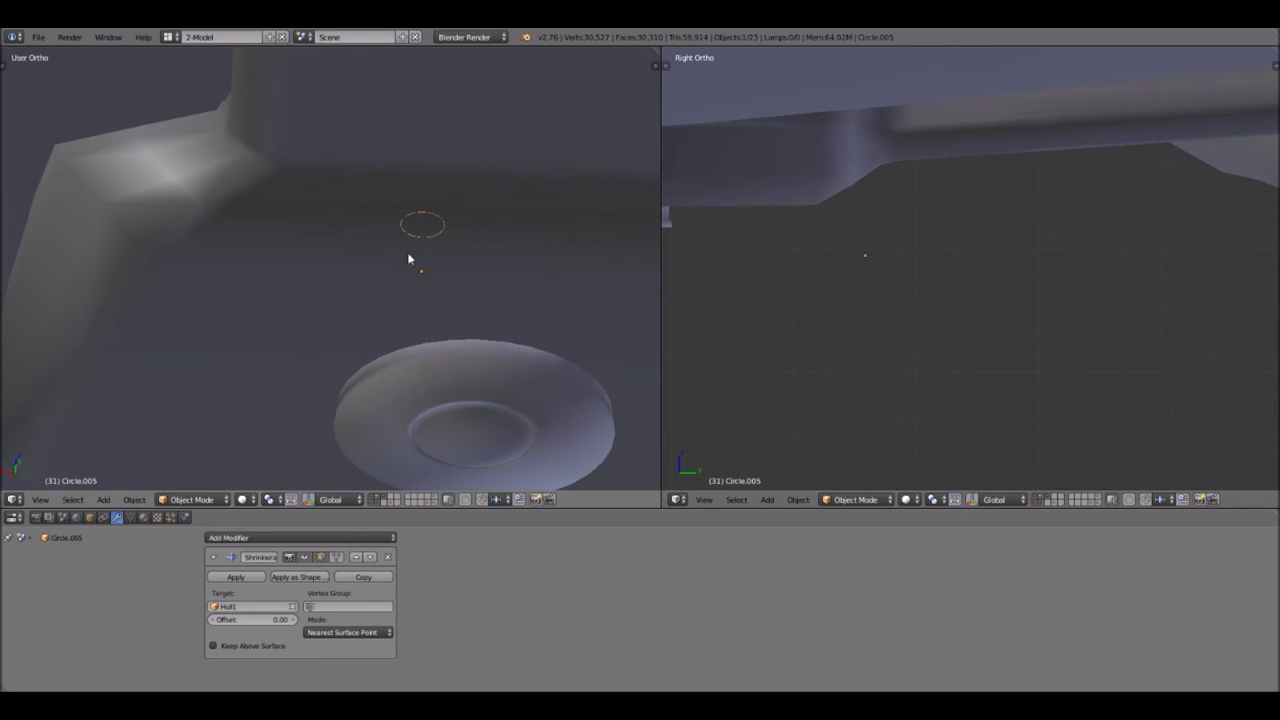
- Check the circle's placement against the hull's sloped face in Edit Mode, and go back to Object Mode
click(211, 499)
right_click(206, 471)
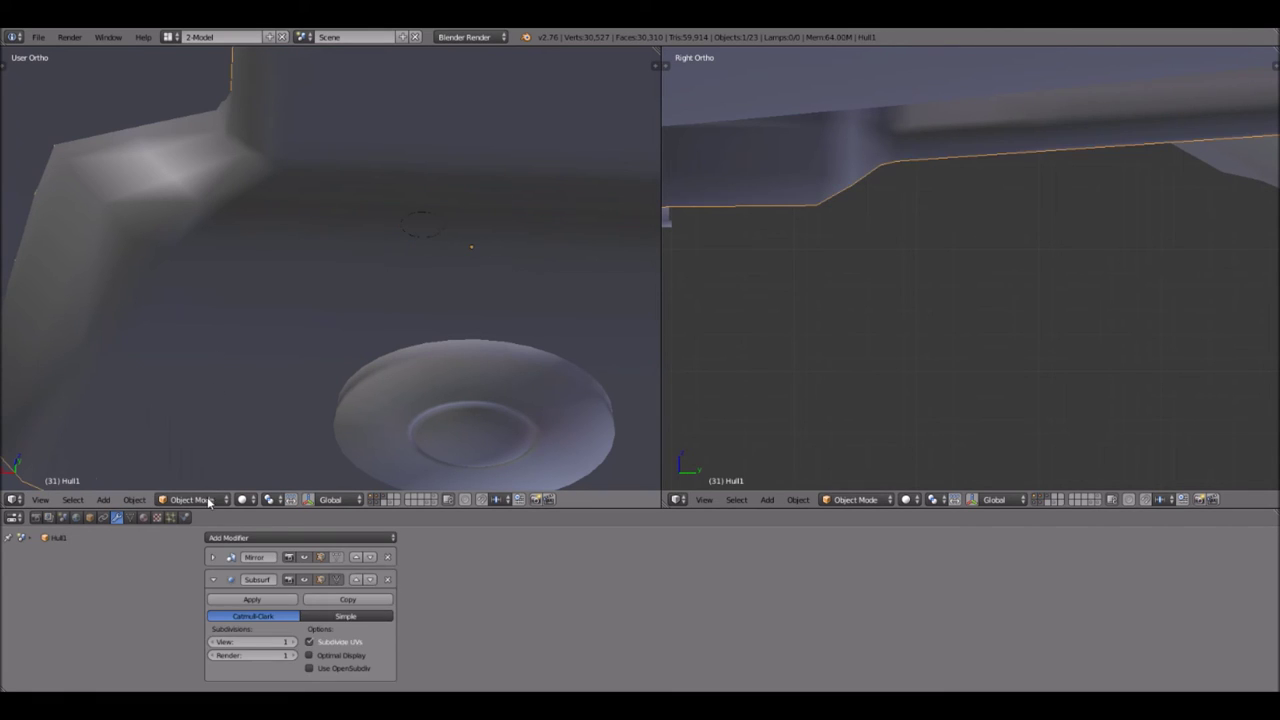
click(211, 499)
click(190, 468)
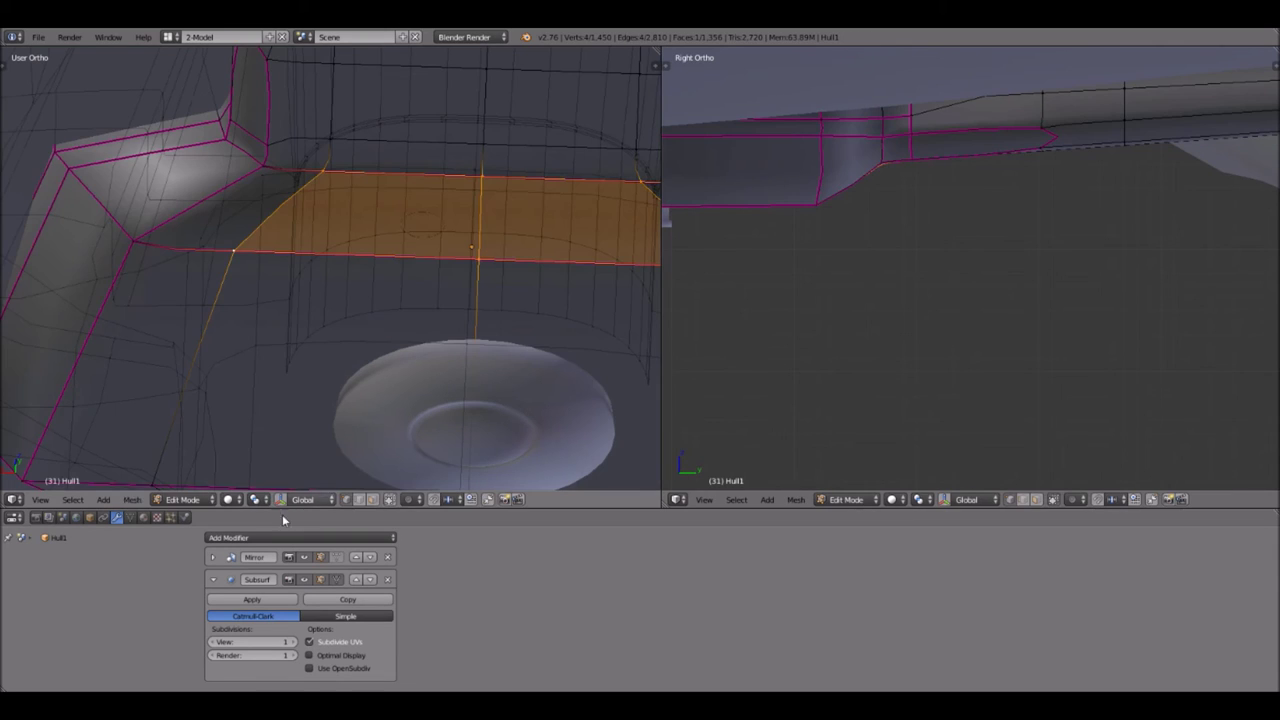
click(203, 499)
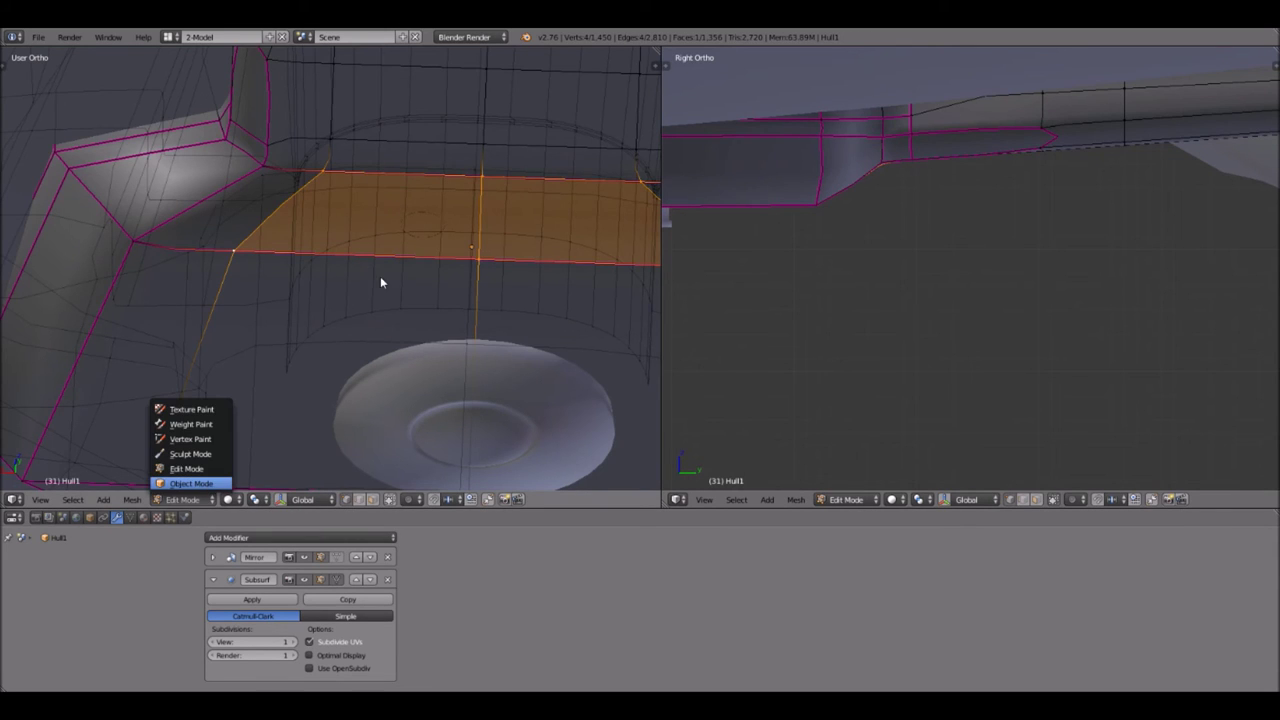
key(Tab)
- Apply the small circle's Shrinkwrap modifier and test-move the circle, restoring its position
right_click(437, 239)
right_click(428, 241)
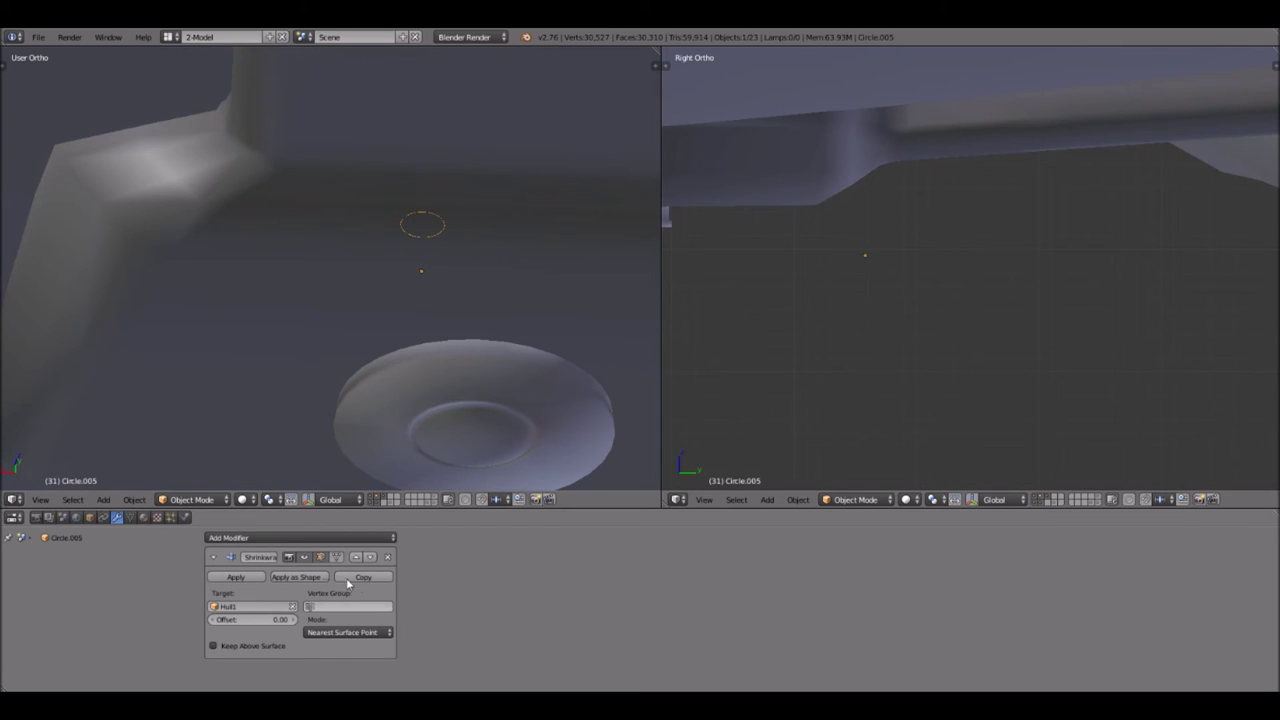
click(245, 578)
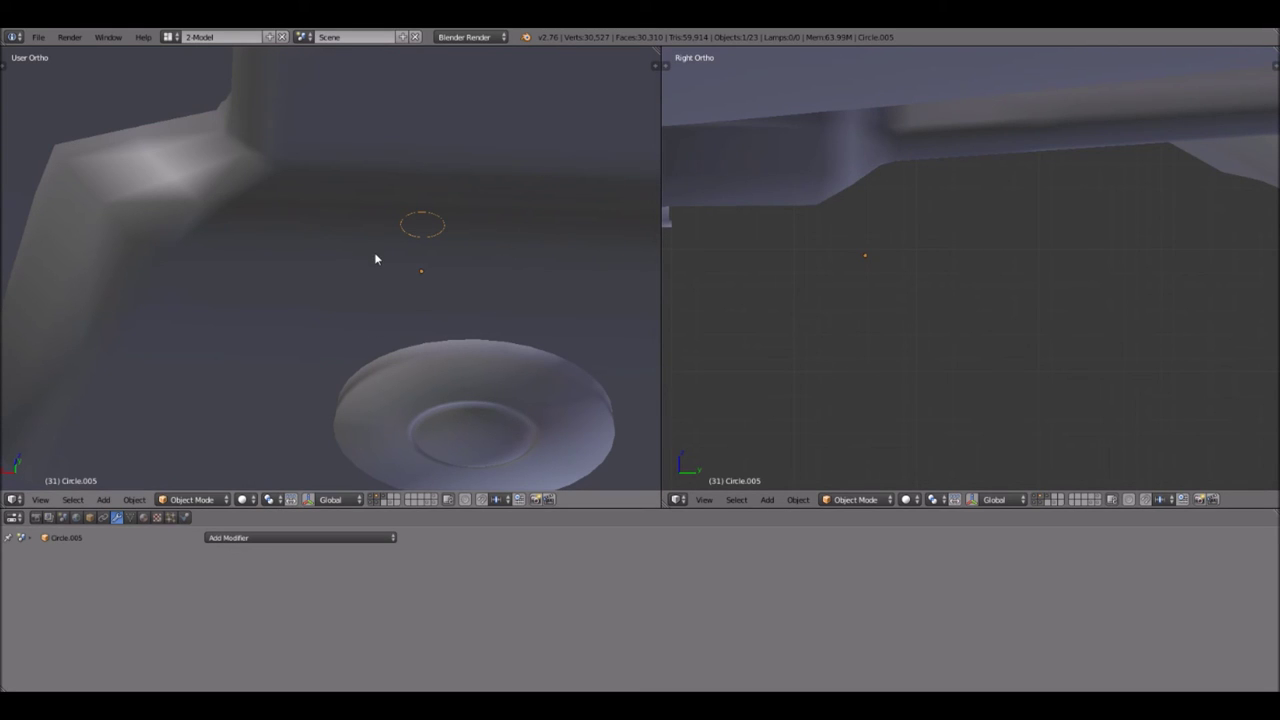
key(g)
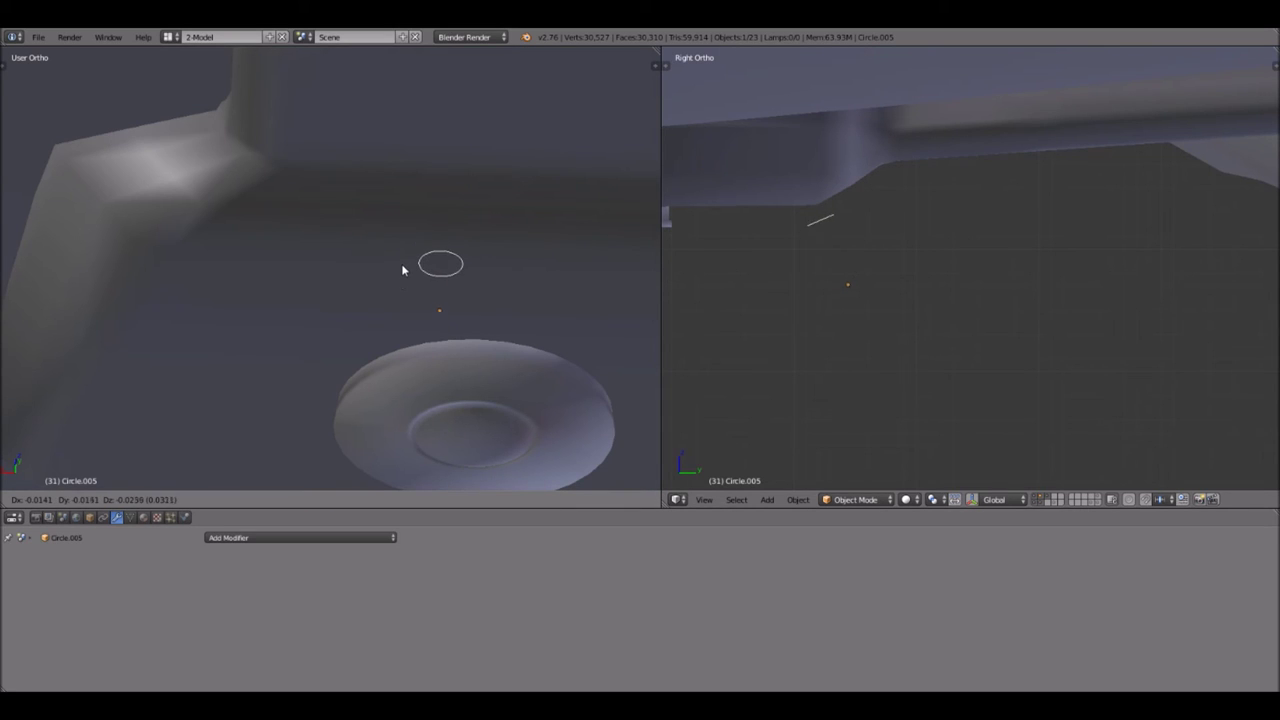
click(550, 235)
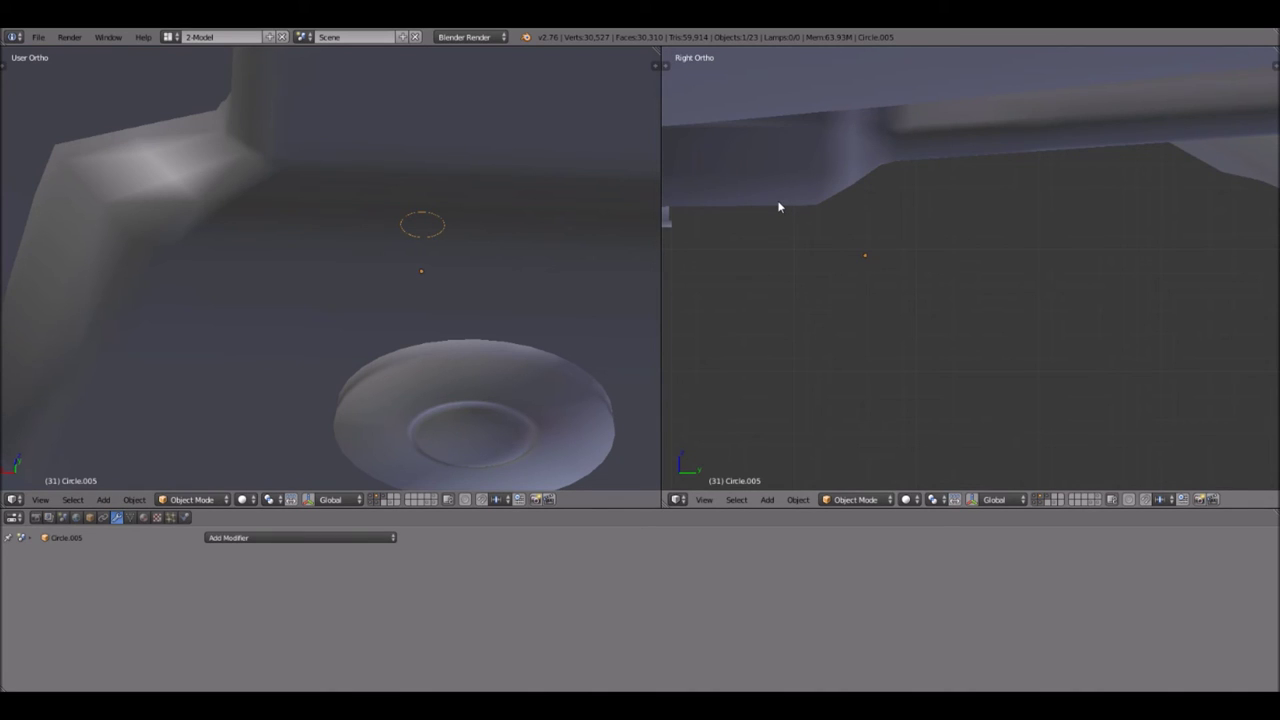
- Join the small circle into the Hull1 object so the hull's Mirror modifier duplicates it
shift+right_click(779, 207)
key(ctrl+j)
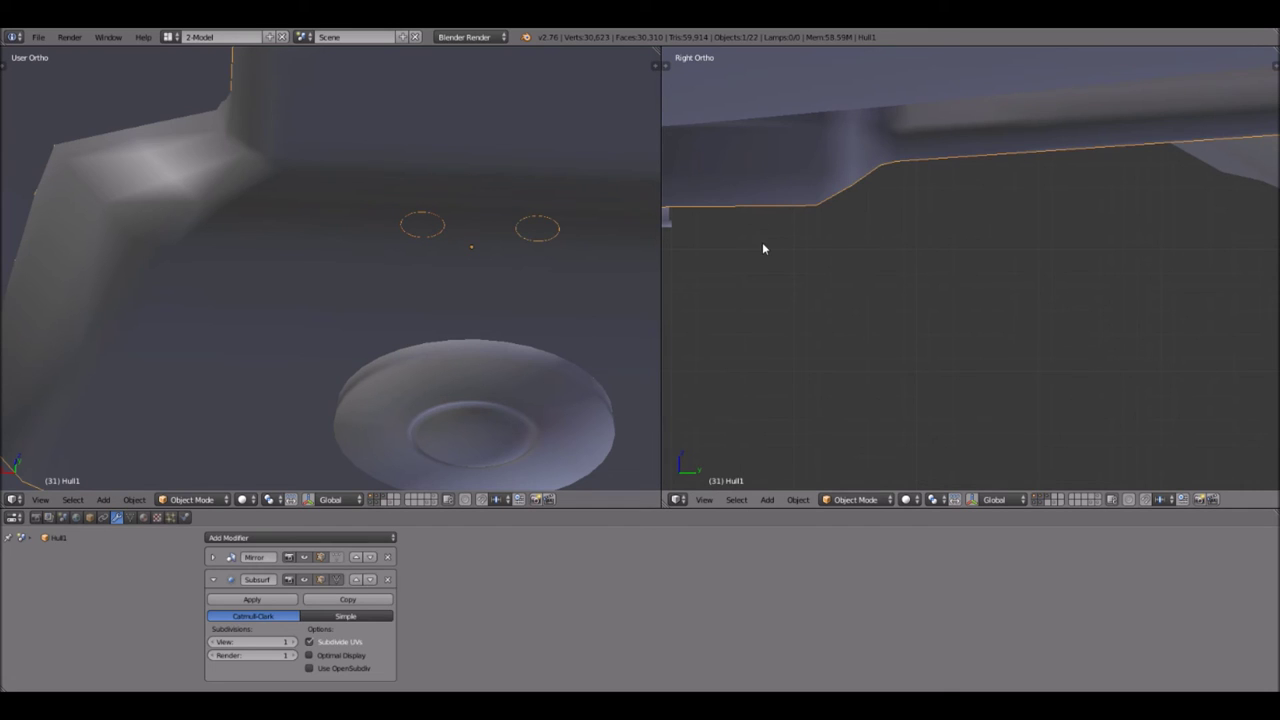
click(777, 205)
mouse_move(484, 273)
middle_down()
mouse_move(462, 311)
mouse_move(463, 246)
mouse_move(462, 279)
middle_up()
scroll(459, 288, up, 3)
scroll(437, 316, up, 1)
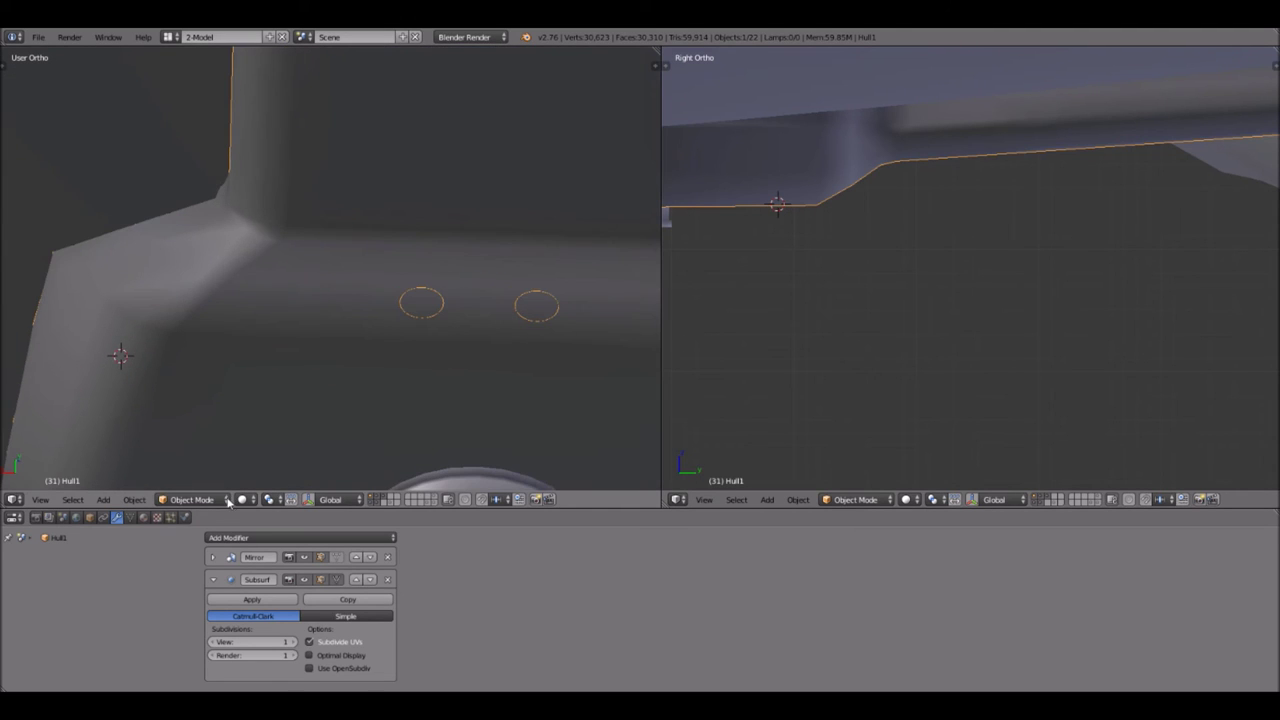
- Delete the sloped hull face behind the two circles in Edit Mode by selecting its four corner vertices
click(196, 499)
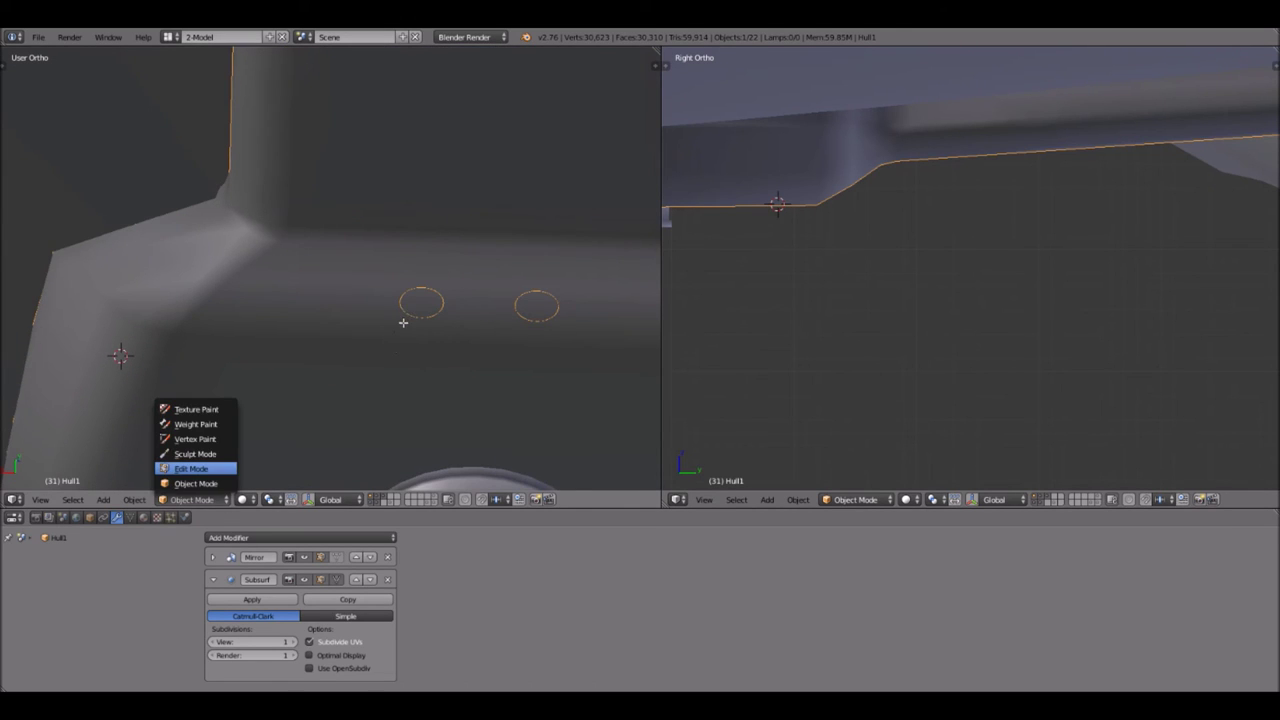
key(Return)
scroll(403, 321, up, 4)
scroll(406, 334, up, 1)
scroll(407, 340, down, 2)
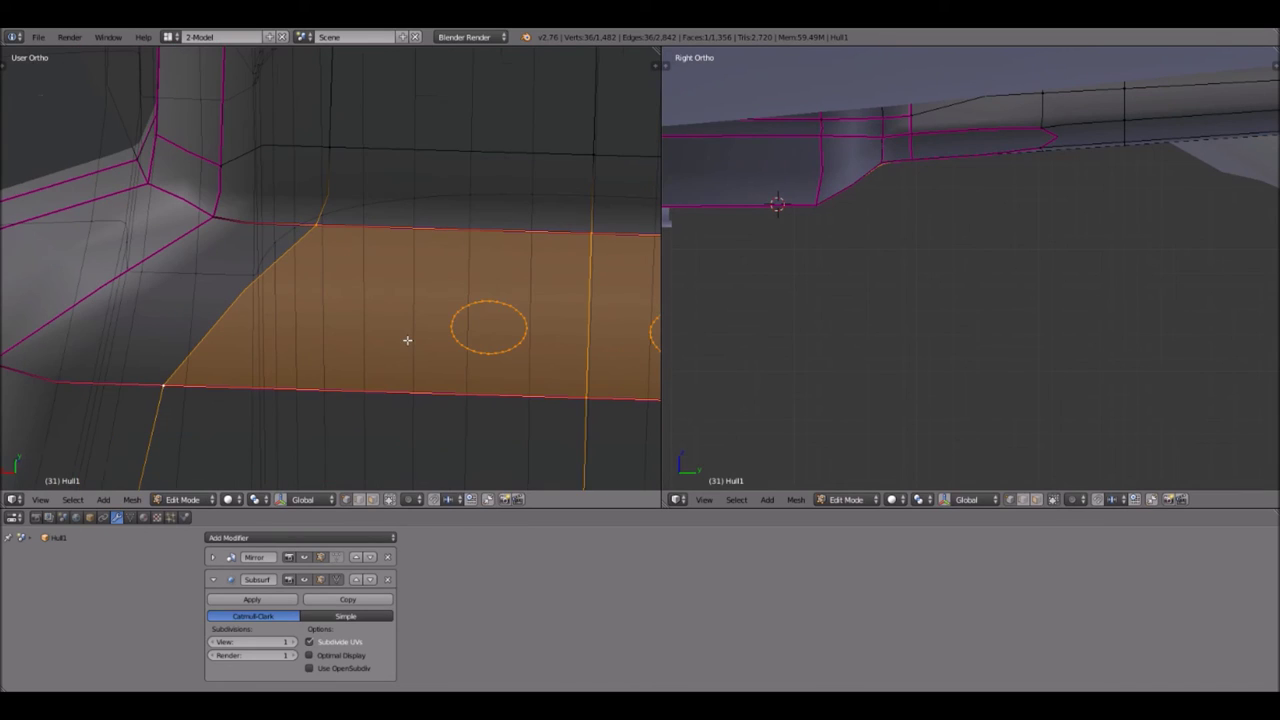
right_click(163, 394)
shift+right_click(586, 398)
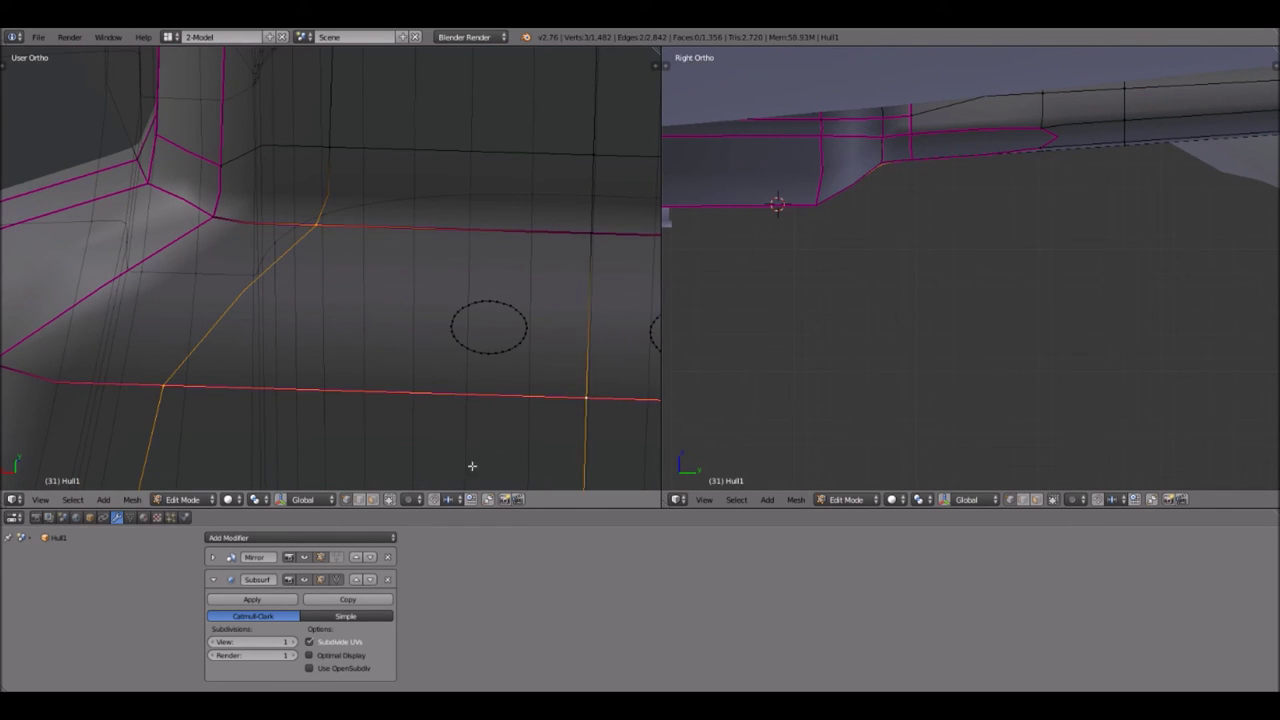
key(ctrl+z)
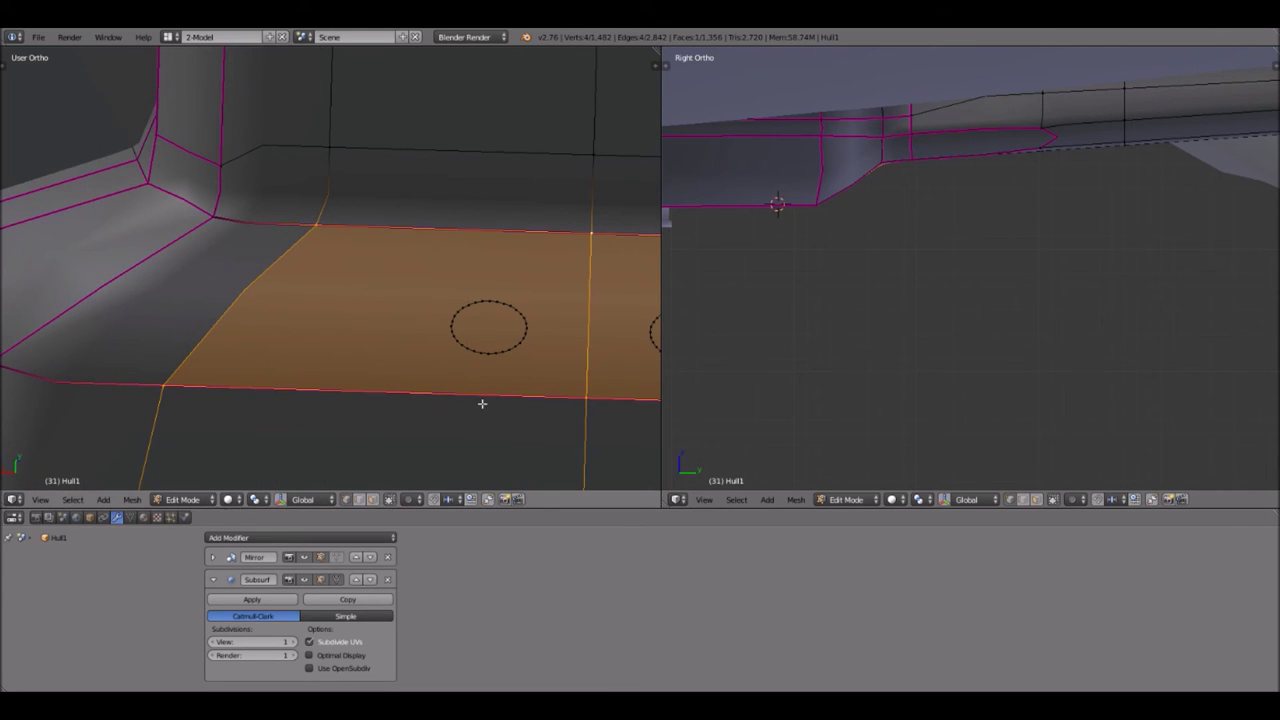
scroll(482, 404, down, 1)
key(x)
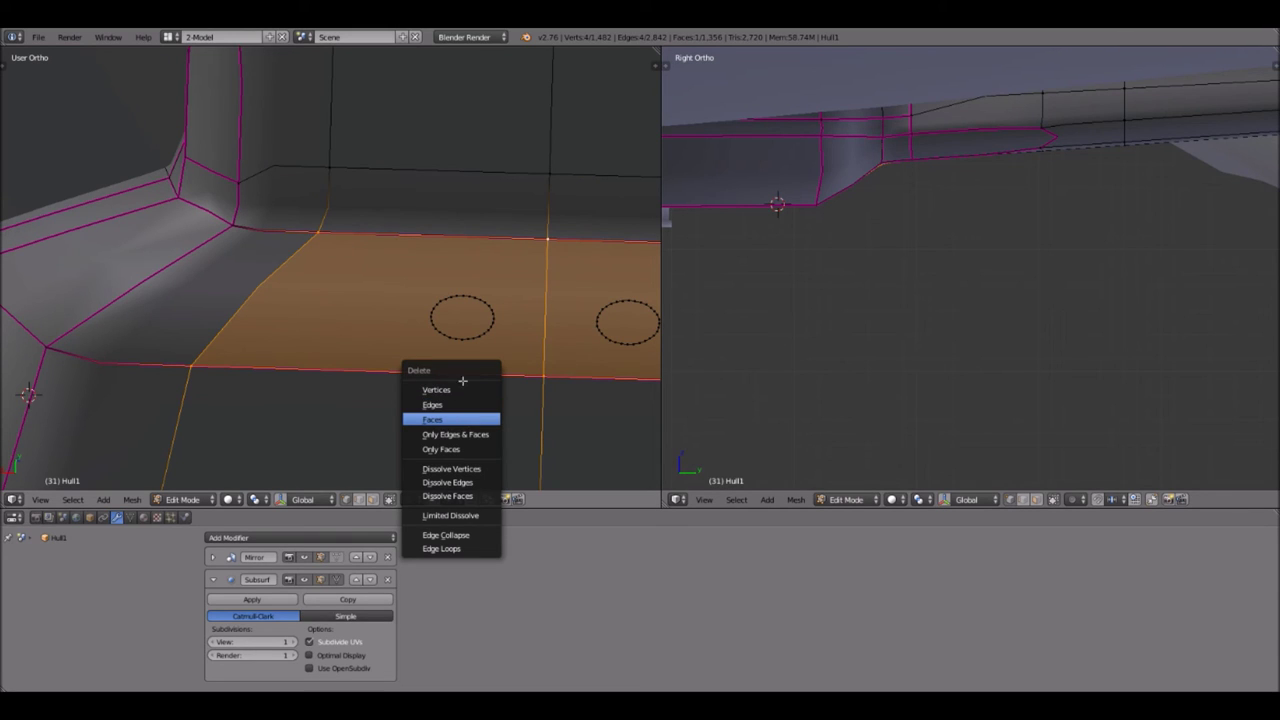
key(Return)
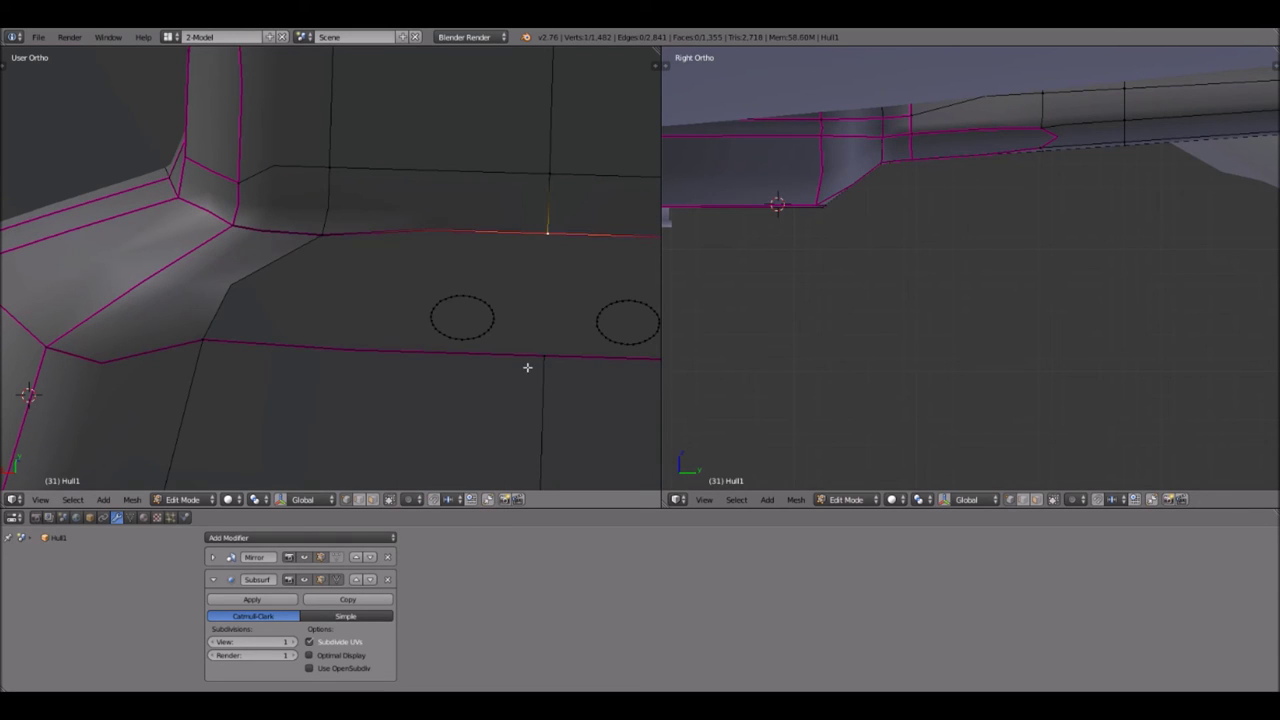
- Connect the upper and lower centreline vertices of the opening with an edge between the two circles
key(shift+f)
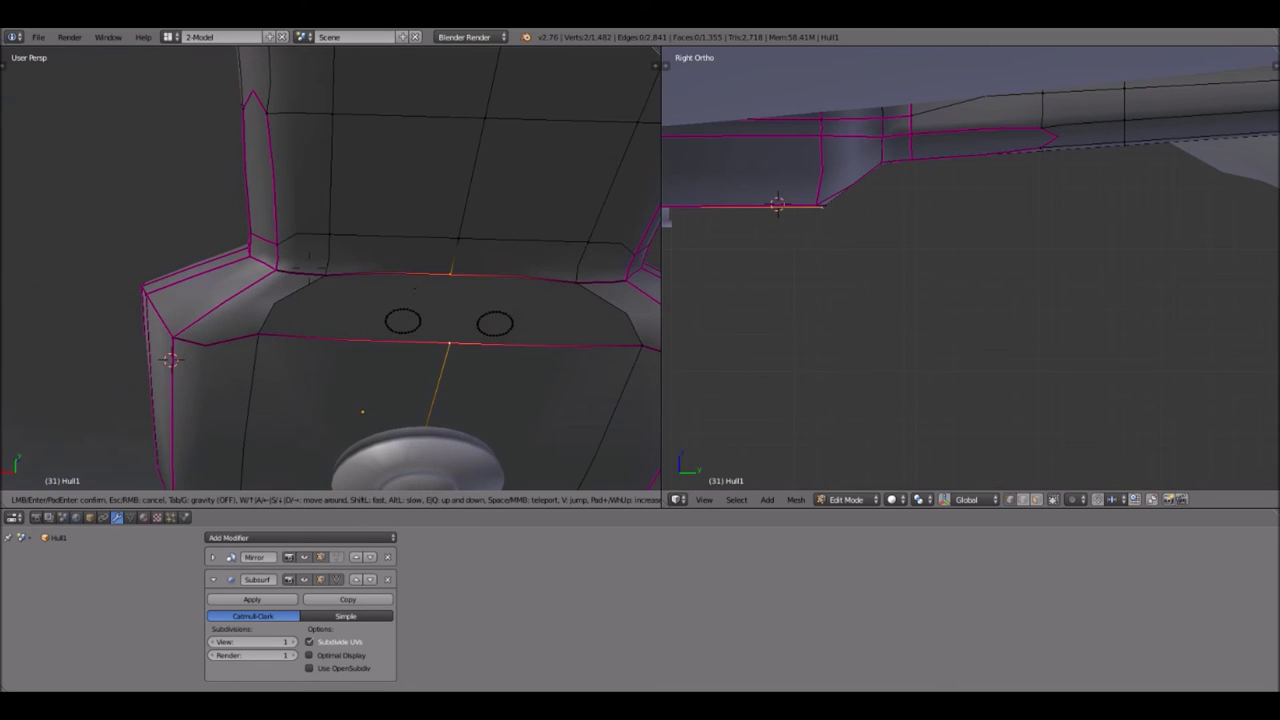
key(d)
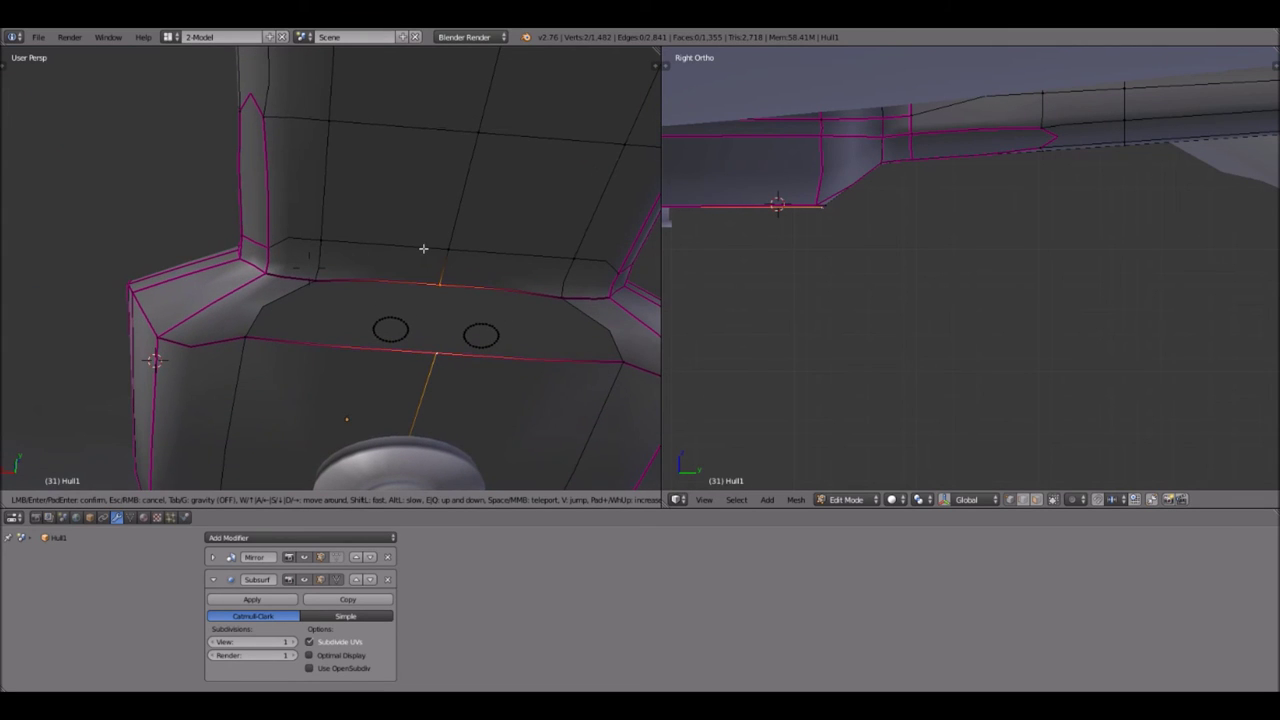
key(Escape)
key(j)
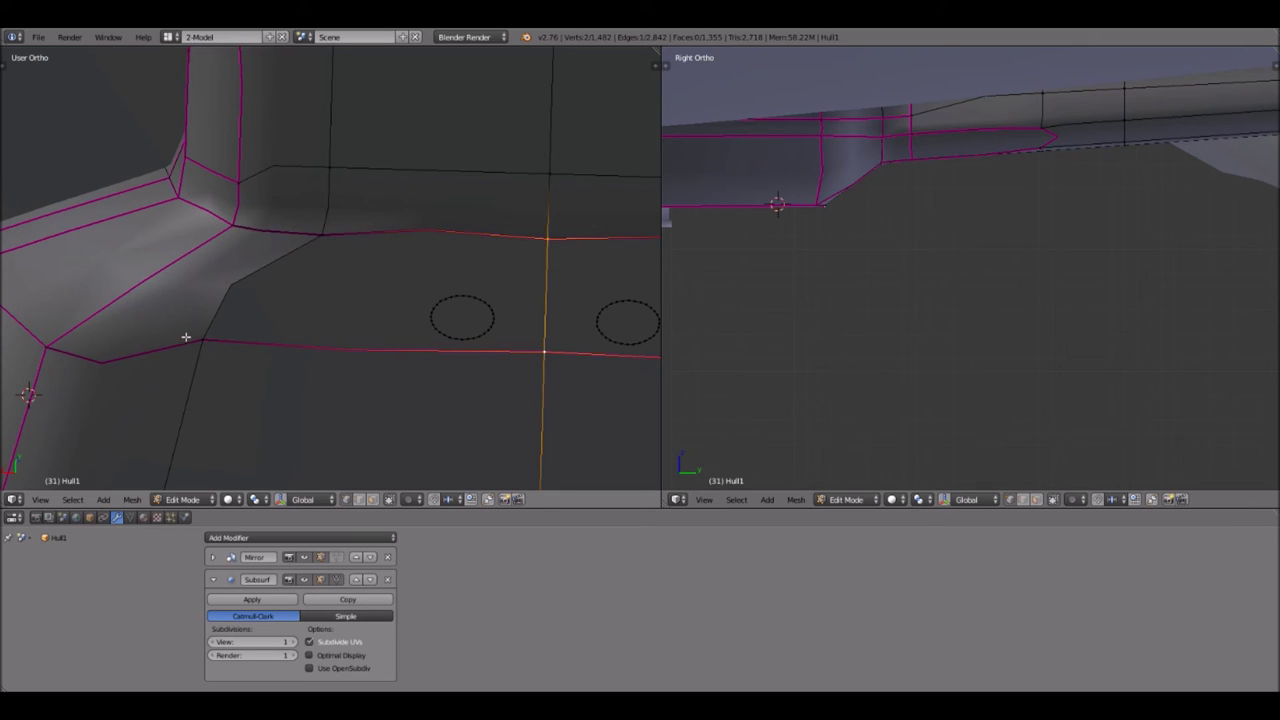
right_click(322, 235)
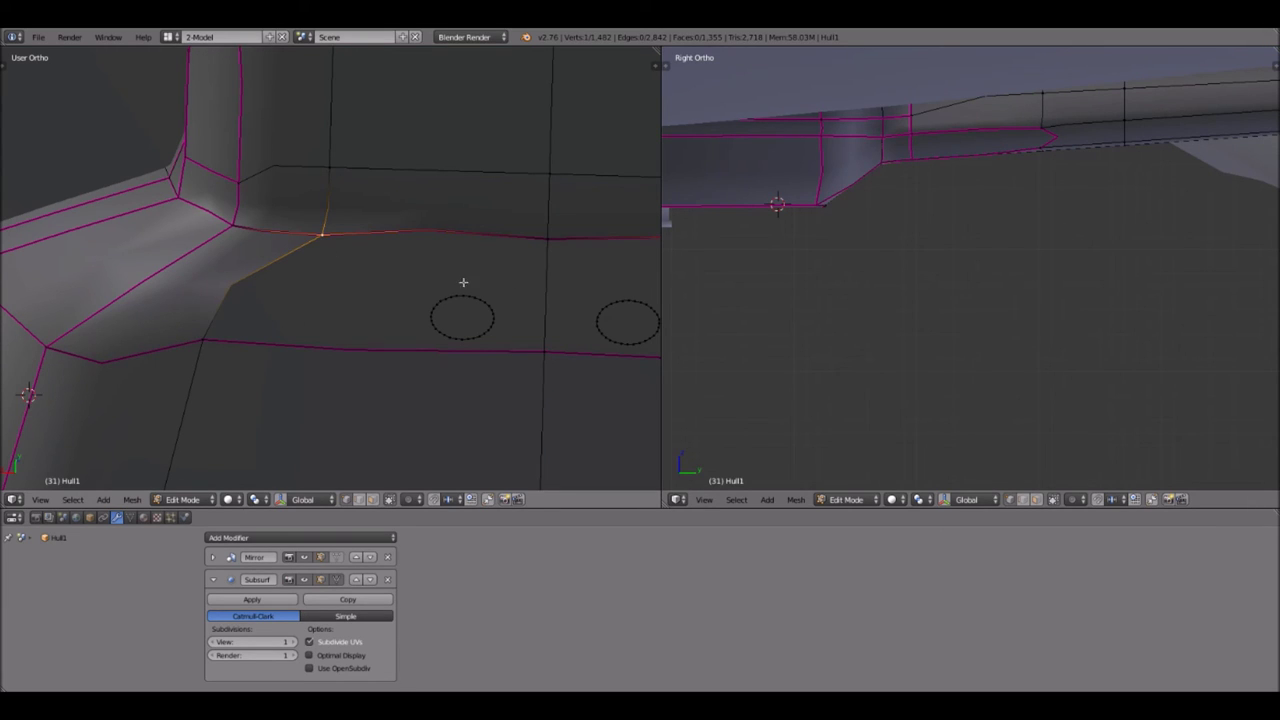
key(ctrl+z)
key(ctrl+z)
key(ctrl+z)
- Fill a four-sided face between the circle's inner side edge and the centreline edge of the opening
scroll(520, 334, down, 8)
middle_drag(406, 351, 411, 309)
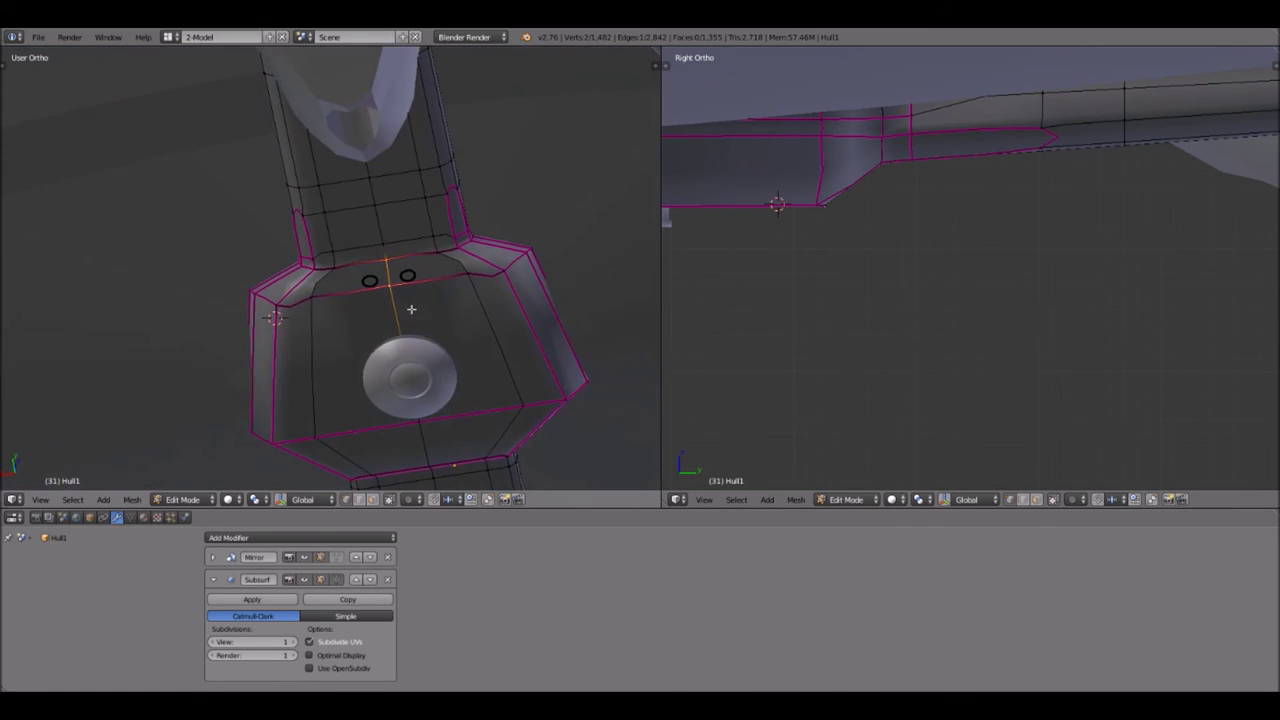
scroll(412, 309, up, 9)
shift+middle_drag(474, 283, 254, 244)
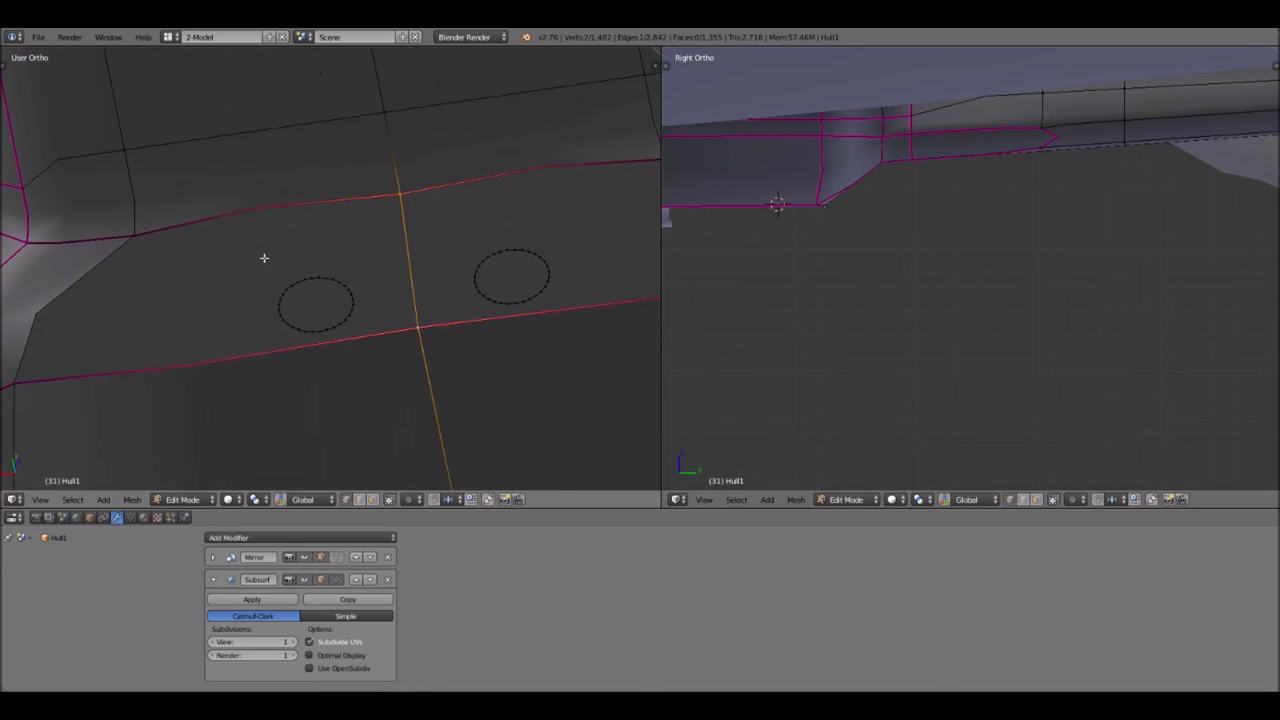
scroll(284, 419, up, 1)
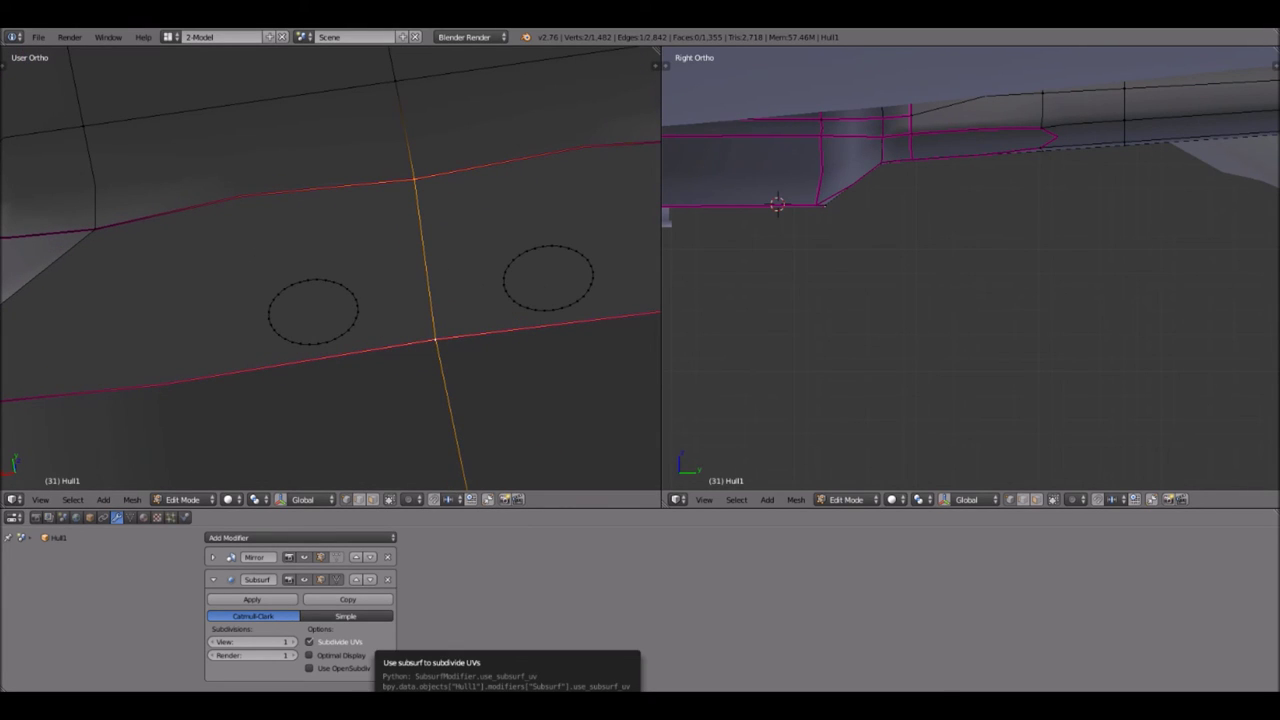
scroll(373, 354, up, 3)
scroll(356, 318, down, 1)
scroll(365, 322, up, 1)
scroll(400, 347, up, 1)
right_click(385, 333)
shift+right_click(504, 105)
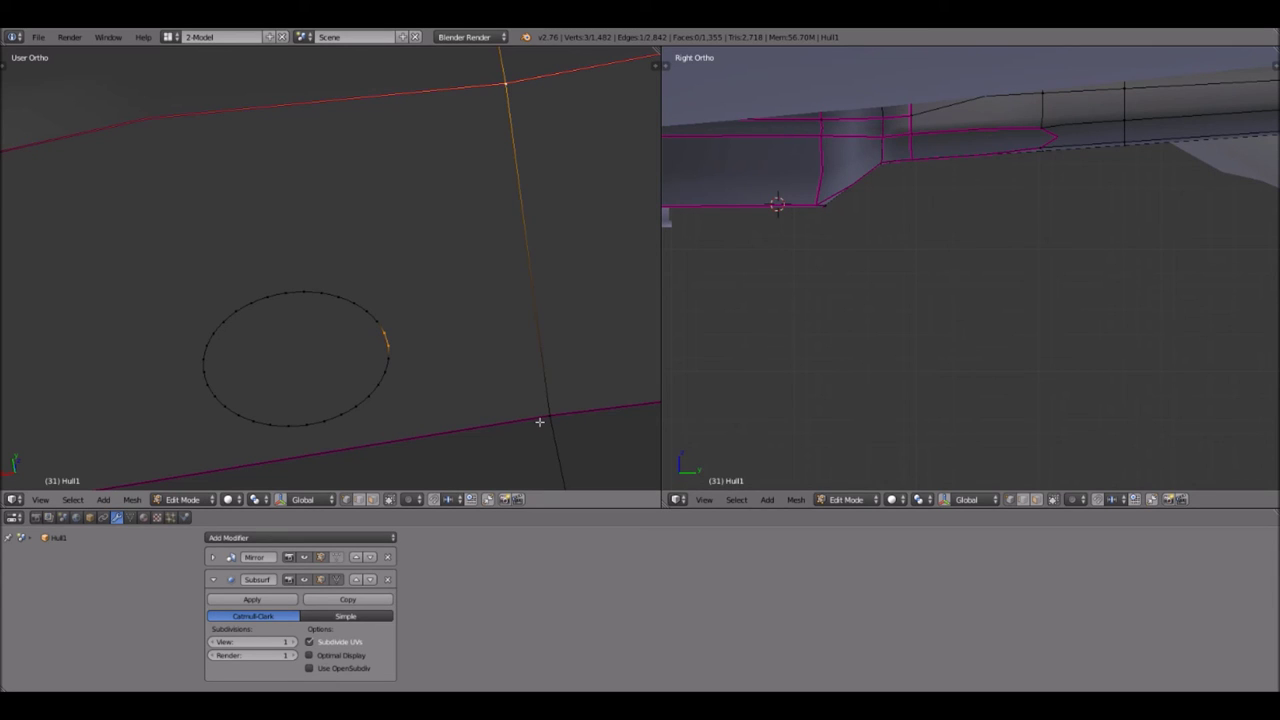
key(f)
key(a)
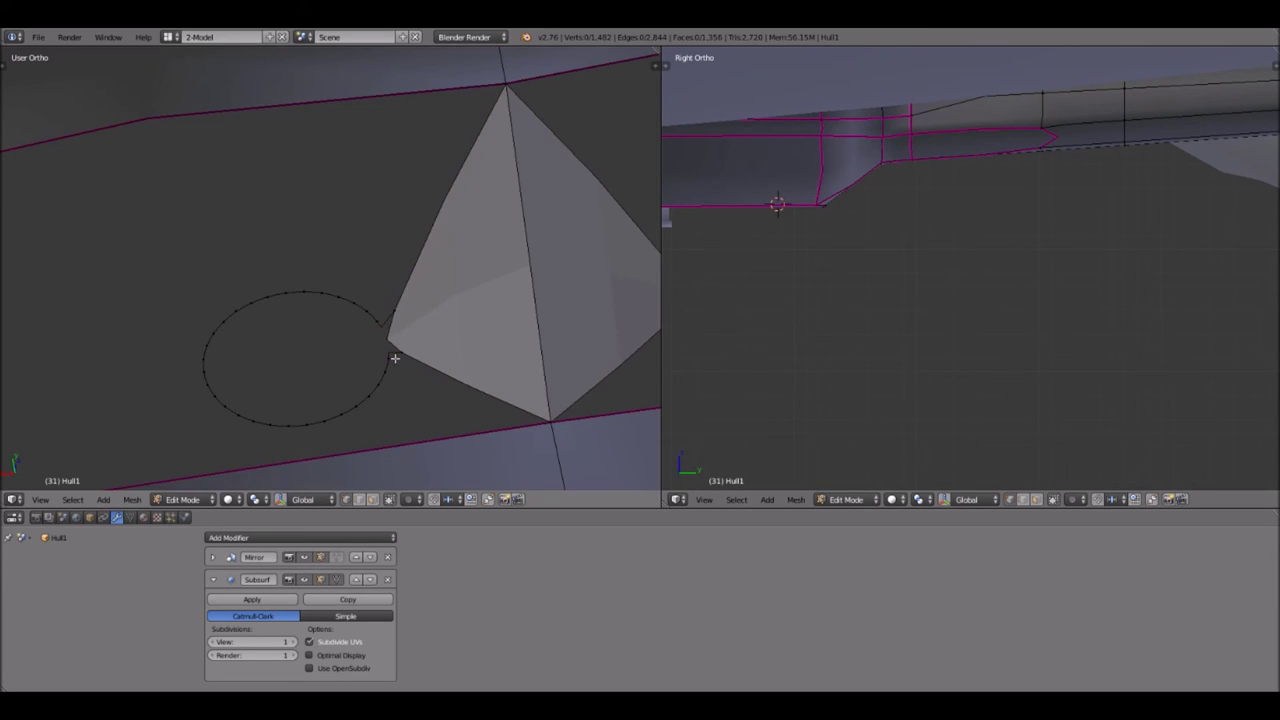
- Fill the first two triangular faces from the circle's lower inner edges to the lower centreline vertex
right_click(388, 364)
shift+right_click(552, 421)
key(f)
key(a)
scroll(413, 396, up, 1)
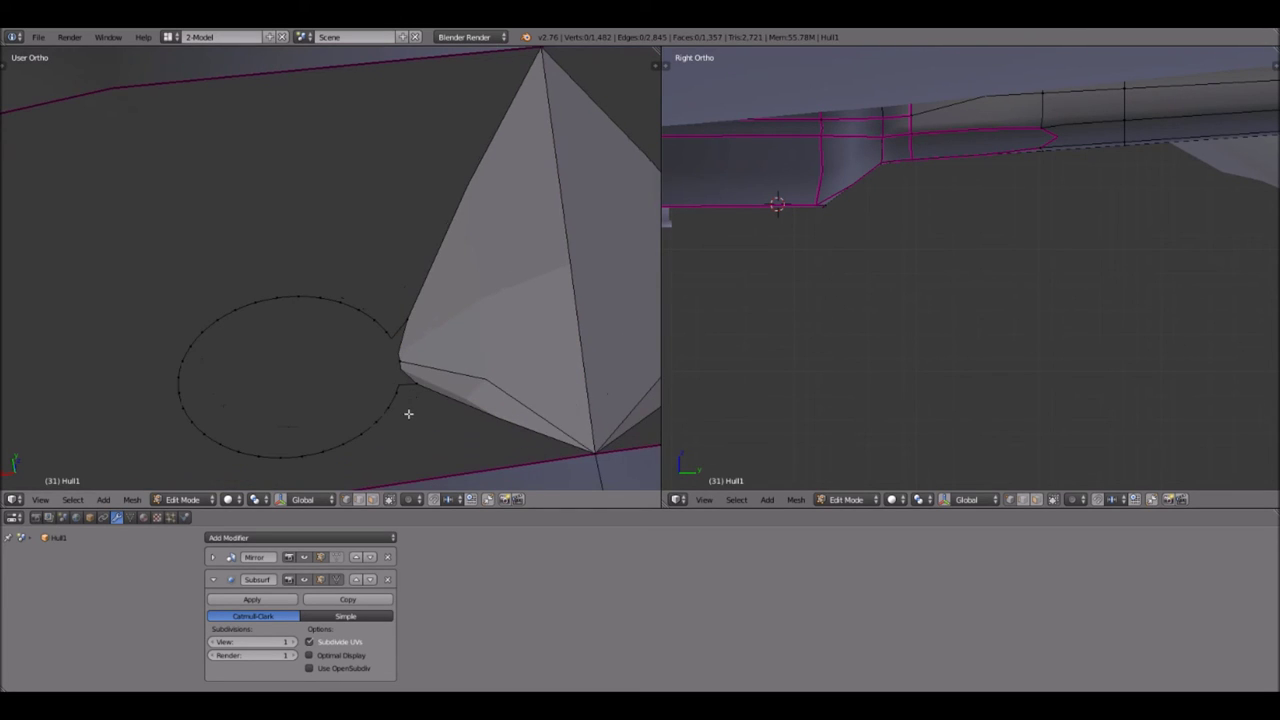
scroll(408, 413, up, 1)
right_click(429, 409)
shift+middle_drag(457, 434, 351, 297)
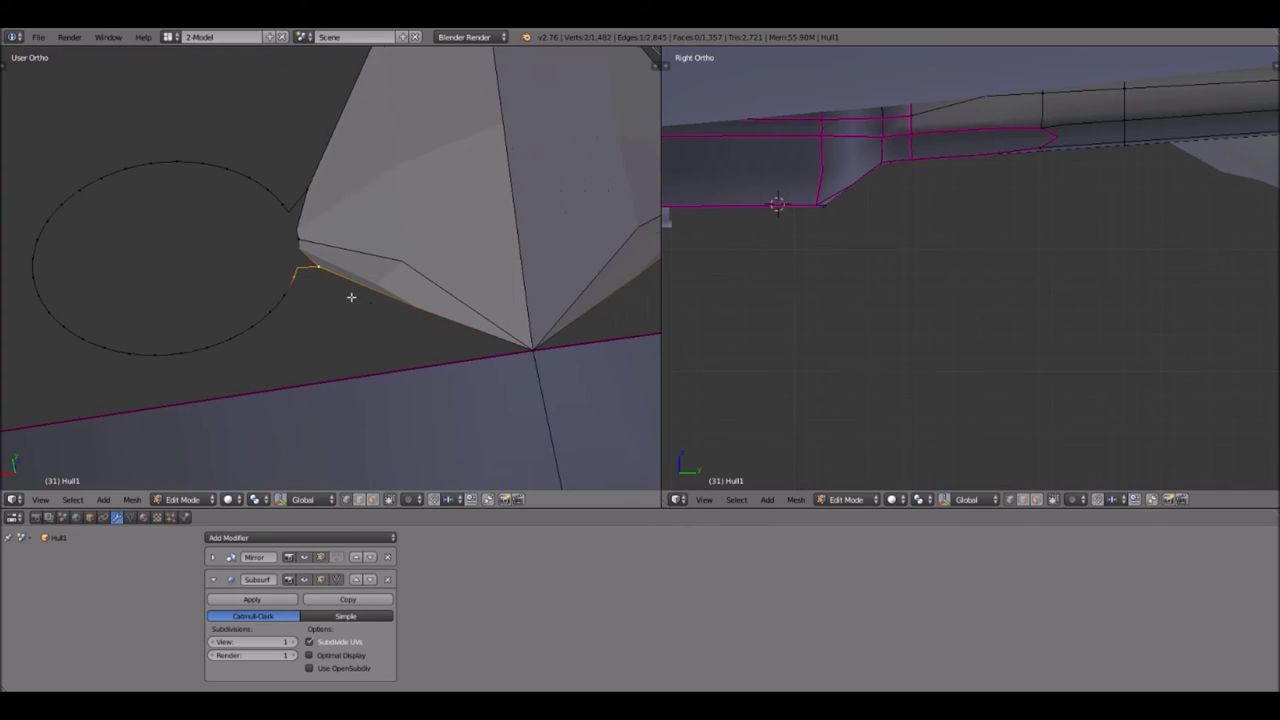
shift+right_click(522, 349)
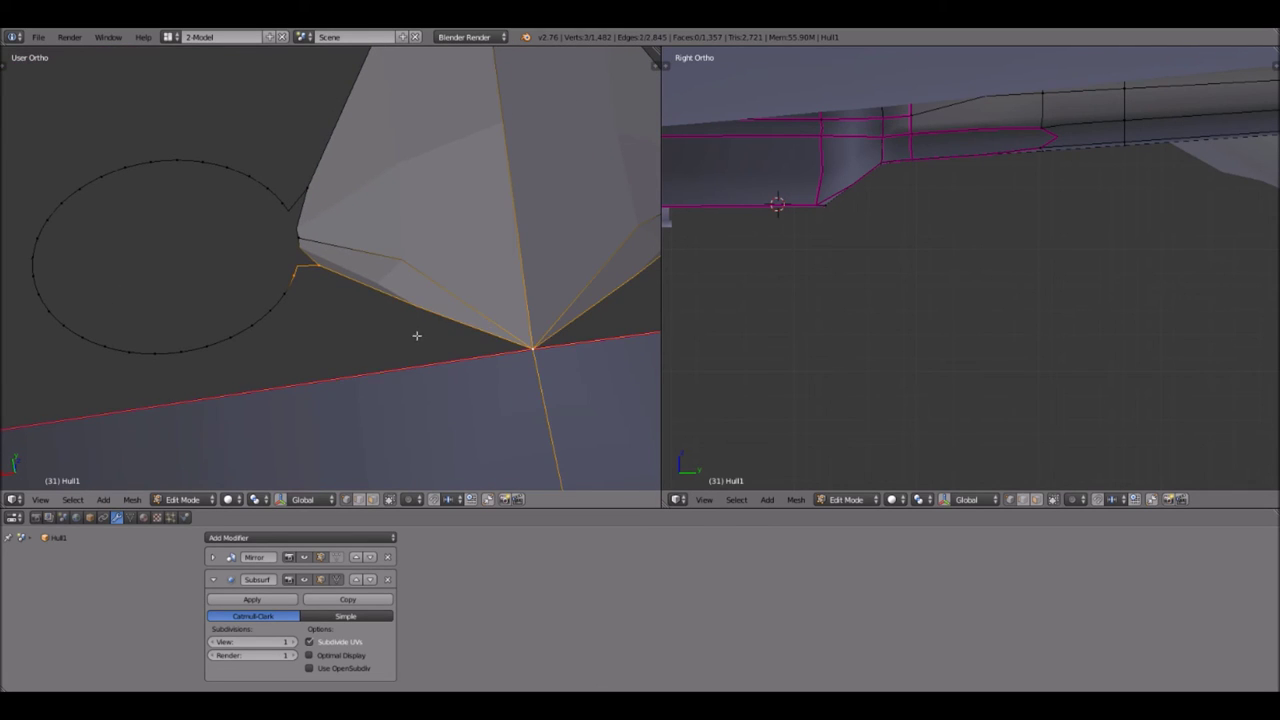
key(f)
- Add two more triangular faces along the circle's lower inner arc, fanning into the lower centreline vertex
right_click(298, 296)
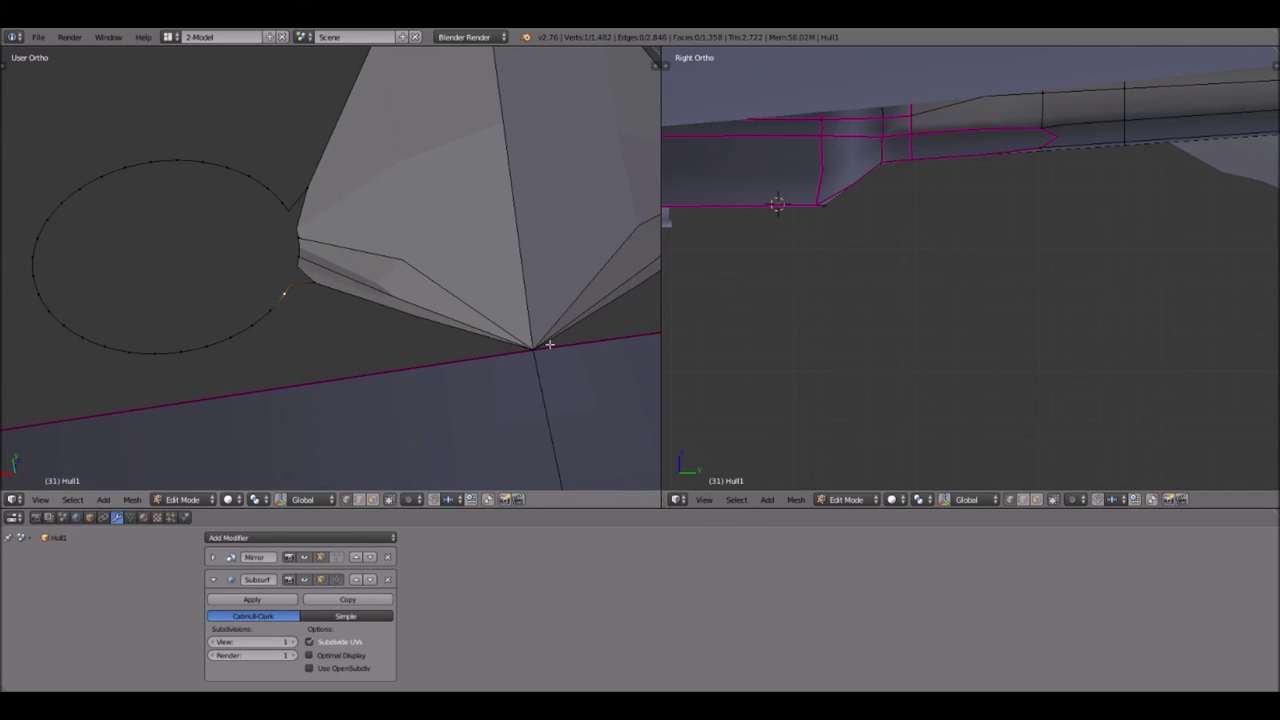
shift+right_click(314, 284)
shift+right_click(525, 348)
key(f)
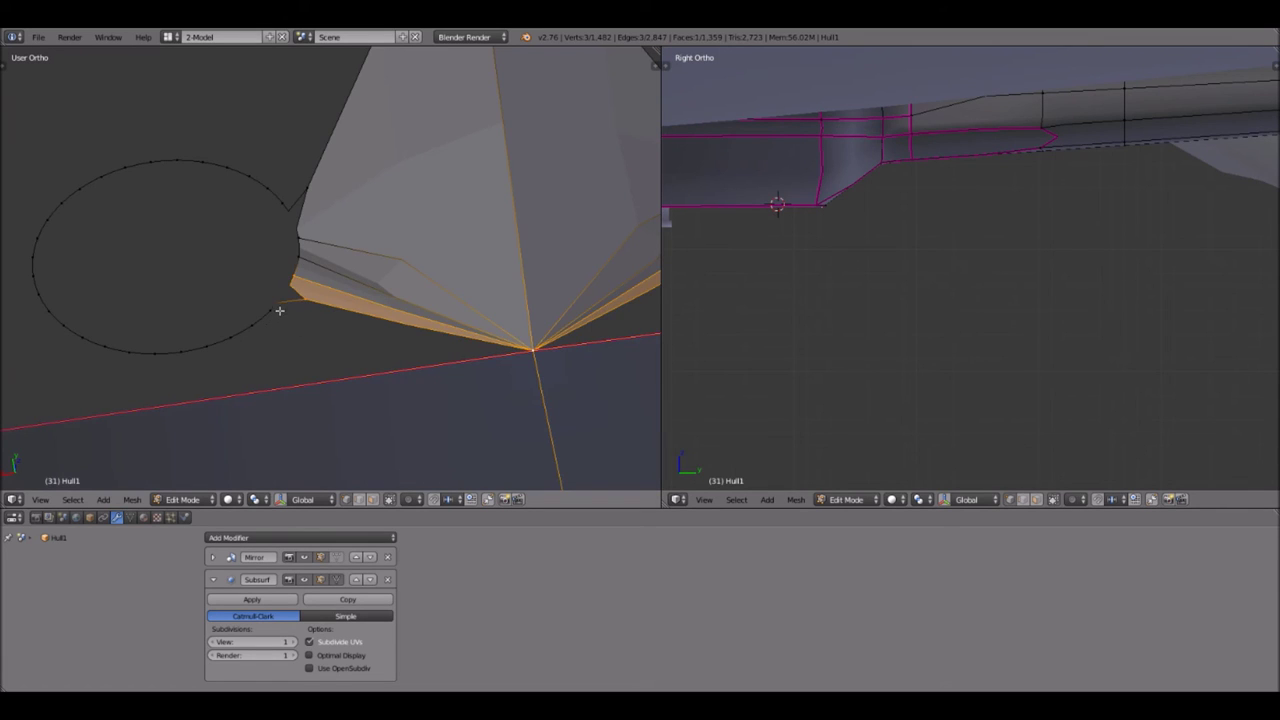
key(a)
right_click(313, 303)
shift+right_click(531, 349)
key(f)
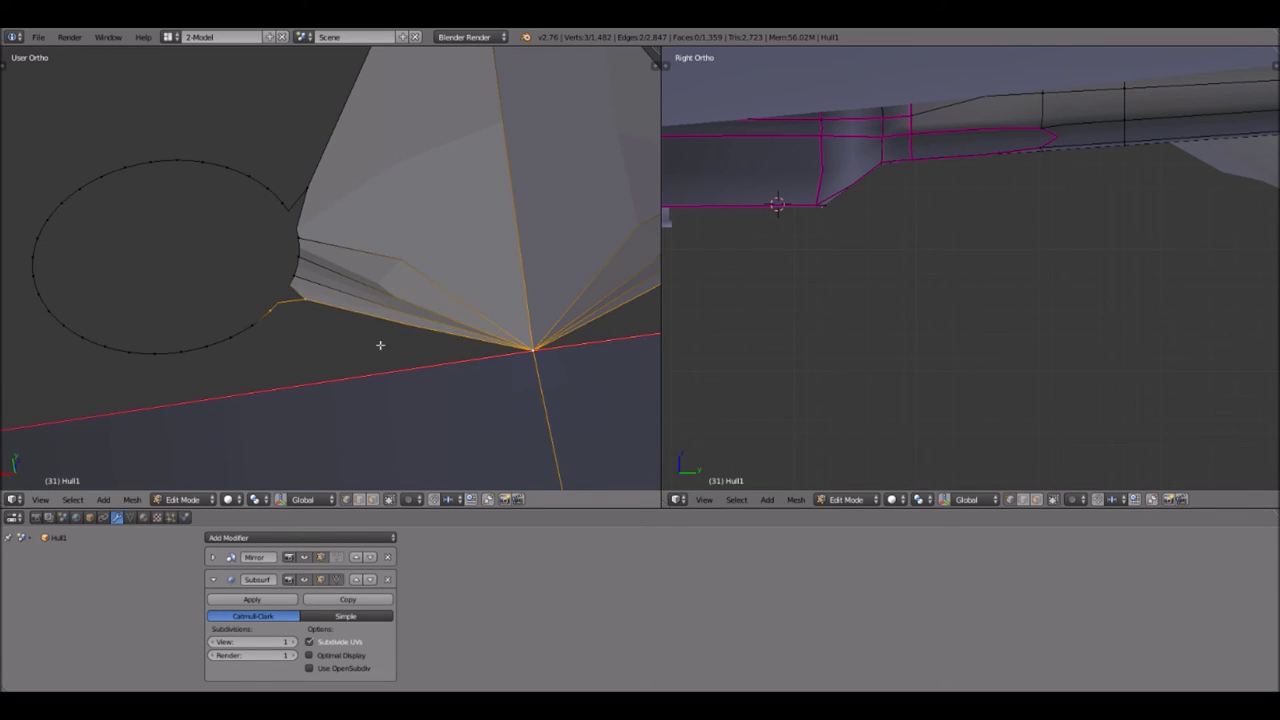
key(a)
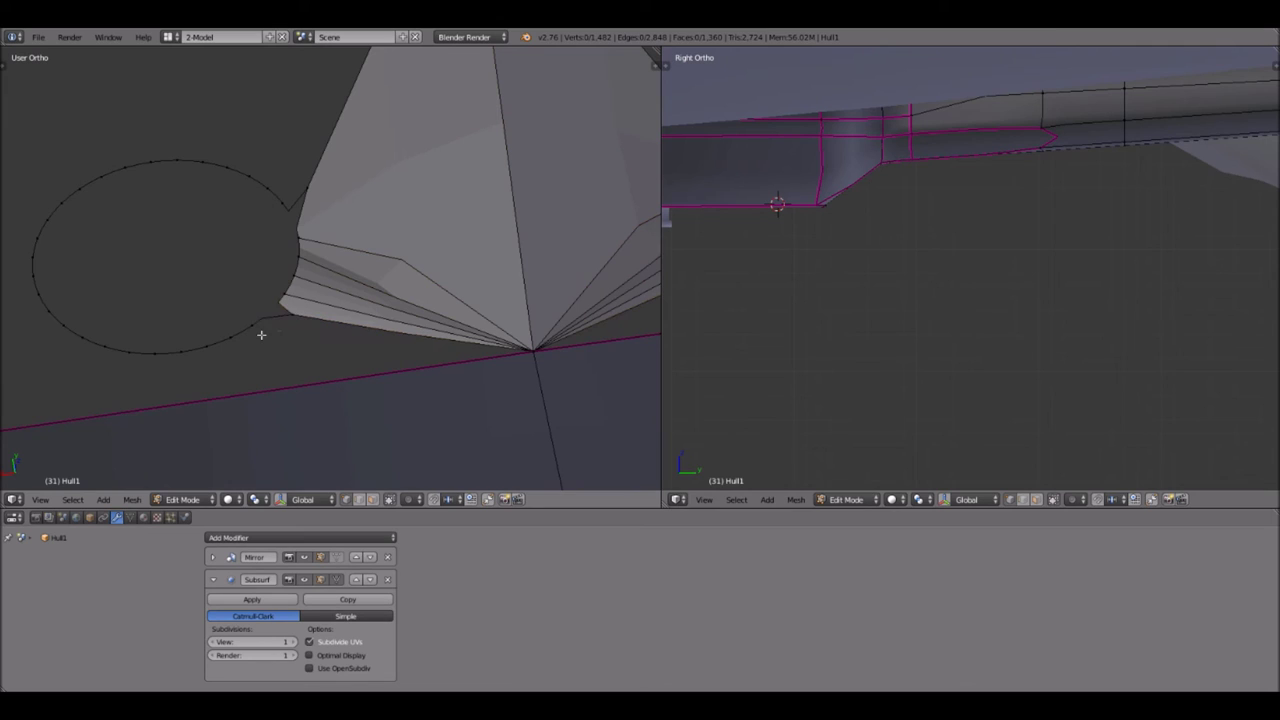
shift+right_click(515, 349)
key(a)
scroll(202, 346, down, 1)
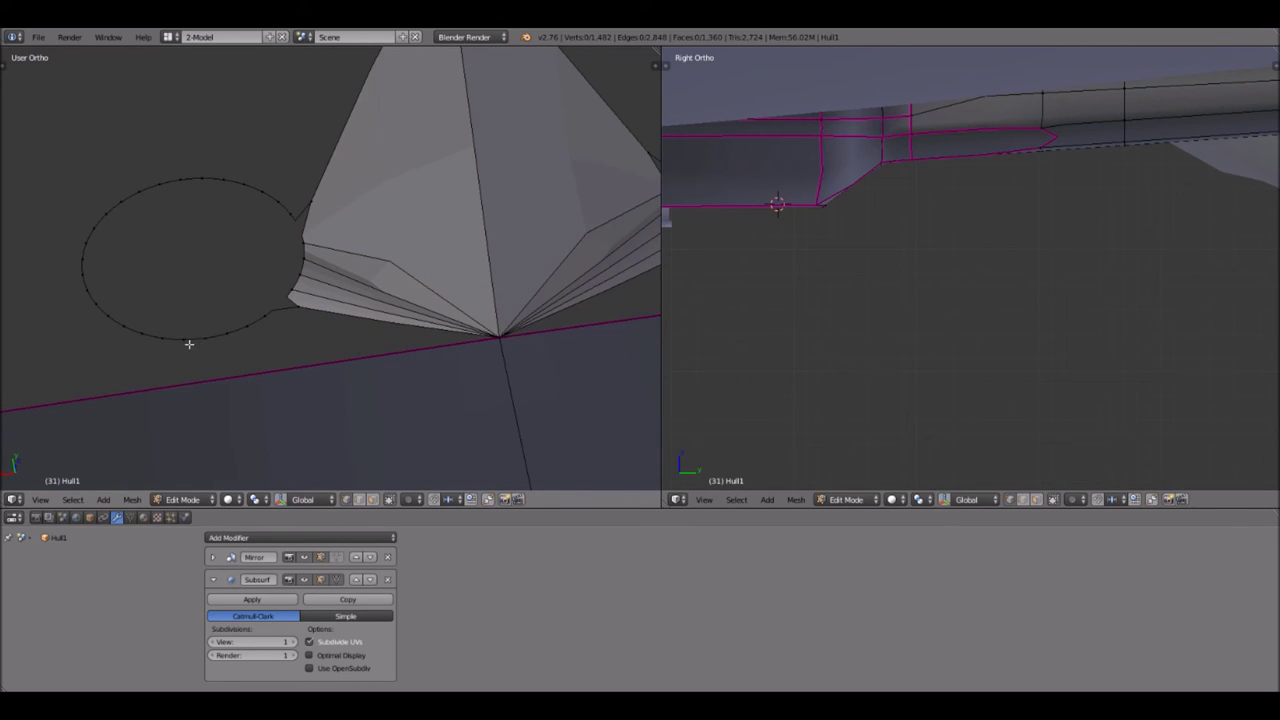
- Fill a four-sided face from the circle's bottom edge to the lower centreline vertex and the opening's lower outer corner
right_click(200, 346)
shift+right_click(499, 337)
shift+middle_drag(519, 203, 862, 40)
scroll(177, 257, down, 5)
scroll(124, 279, down, 1)
shift+right_click(129, 279)
key(f)
key(a)
- Fill a four-sided face between the circle's outer side edge and the opening's lower and upper outer corners
scroll(286, 248, up, 2)
scroll(392, 157, up, 1)
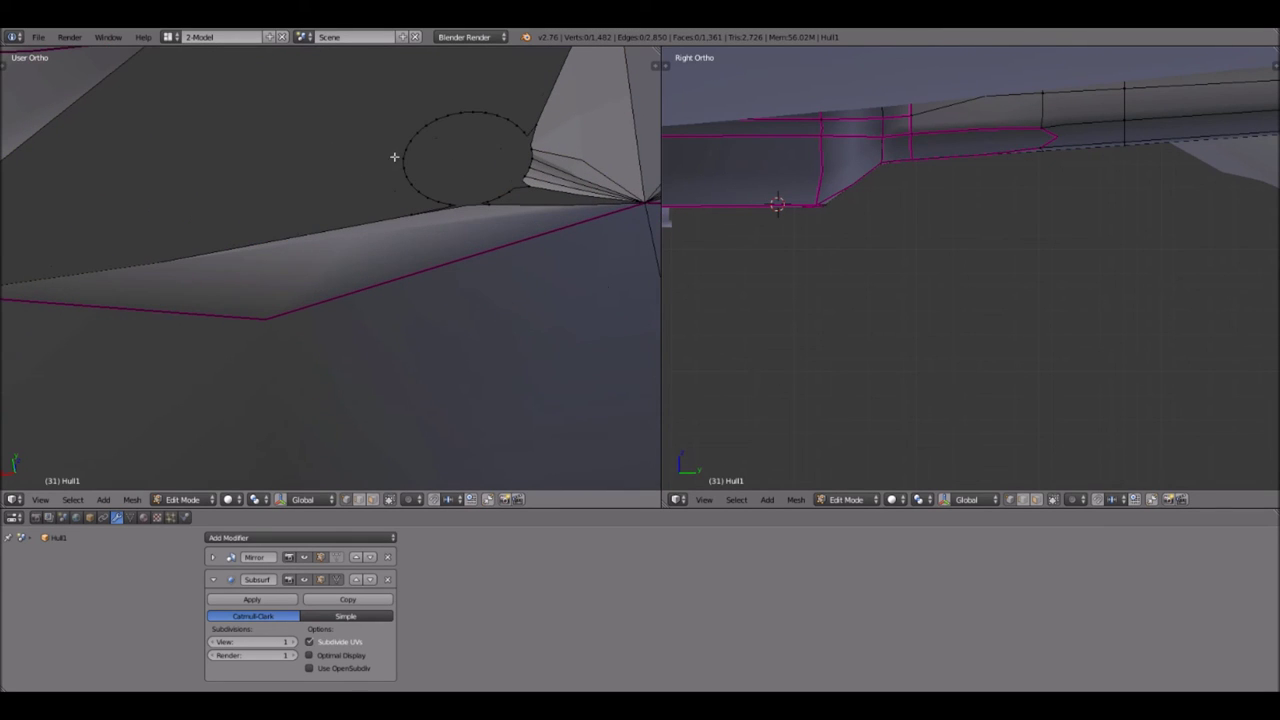
shift+right_click(403, 166)
scroll(102, 238, down, 2)
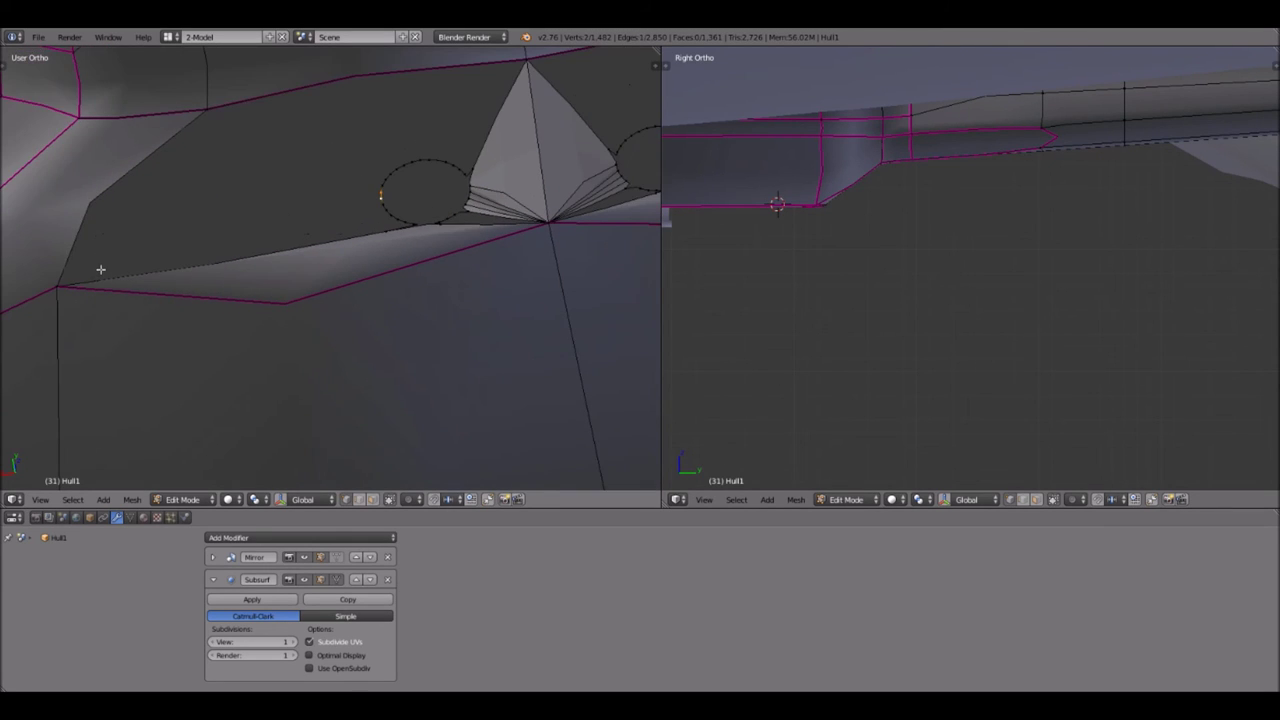
scroll(100, 269, down, 1)
shift+right_click(104, 274)
shift+right_click(237, 131)
key(f)
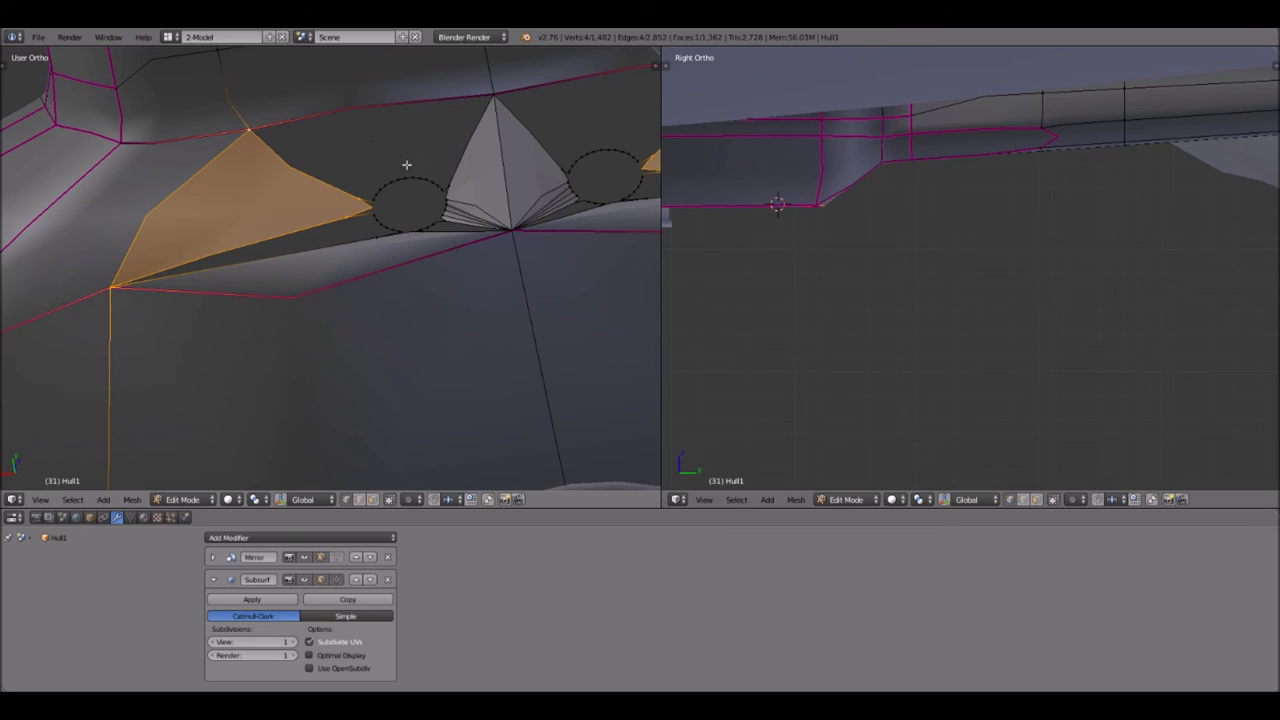
key(a)
- Fill a four-sided face from the circle's top edge to the opening's upper outer corner and upper centreline vertex
scroll(395, 167, up, 1)
scroll(440, 132, up, 1)
shift+right_click(448, 129)
shift+middle_drag(379, 137, 352, 223)
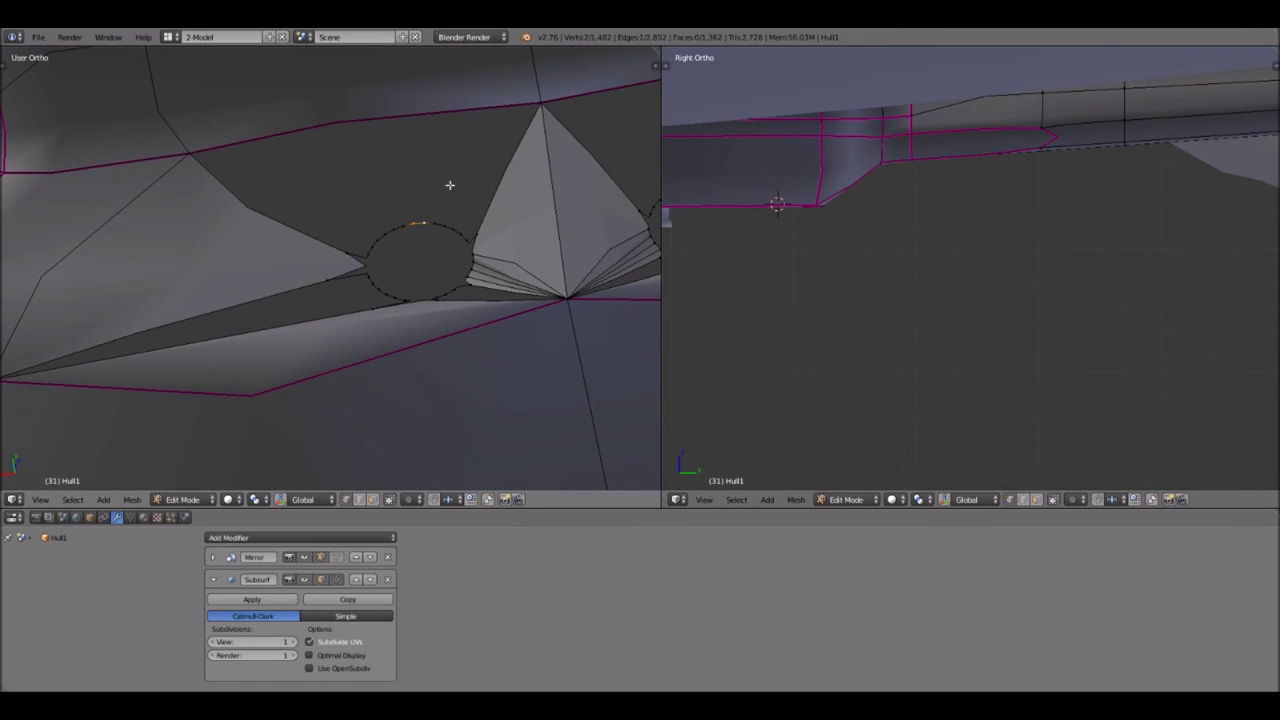
shift+right_click(539, 107)
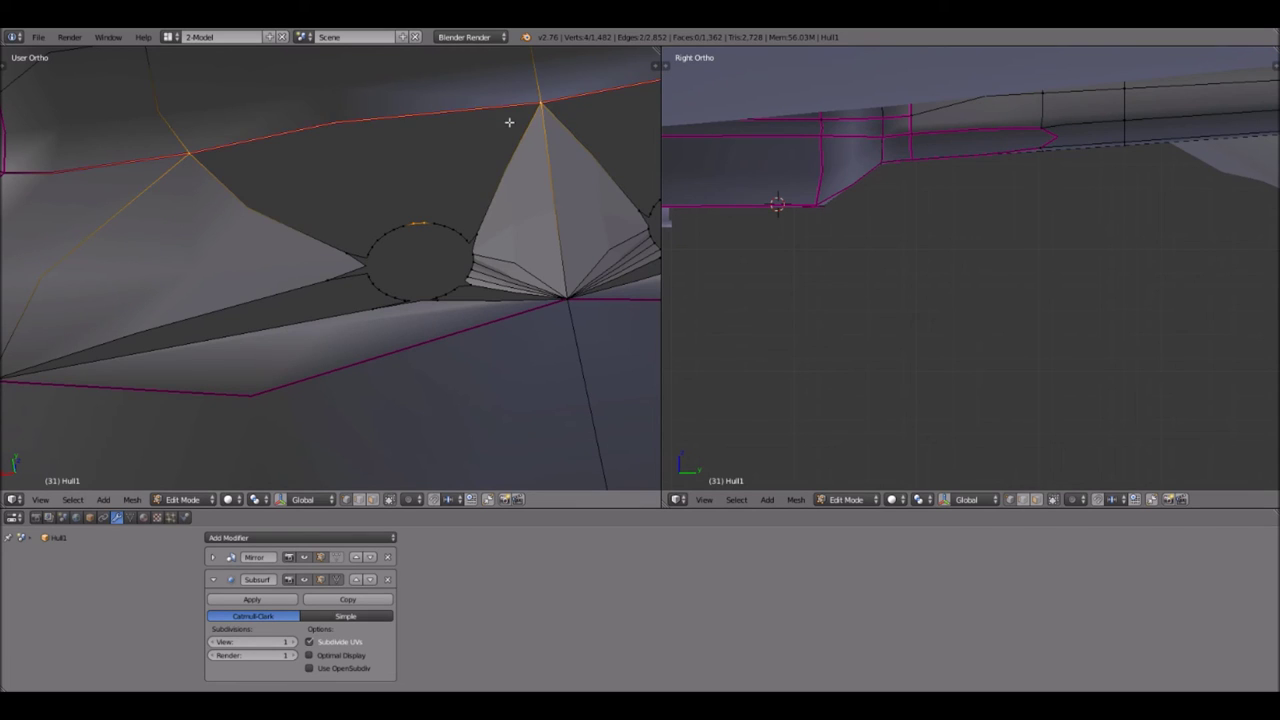
key(f)
key(a)
- Fill the first two triangular faces from the circle's upper inner edges to the upper centreline vertex
scroll(481, 150, up, 1)
scroll(475, 197, up, 1)
right_click(475, 203)
shift+right_click(498, 164)
shift+middle_drag(498, 164, 406, 206)
key(f)
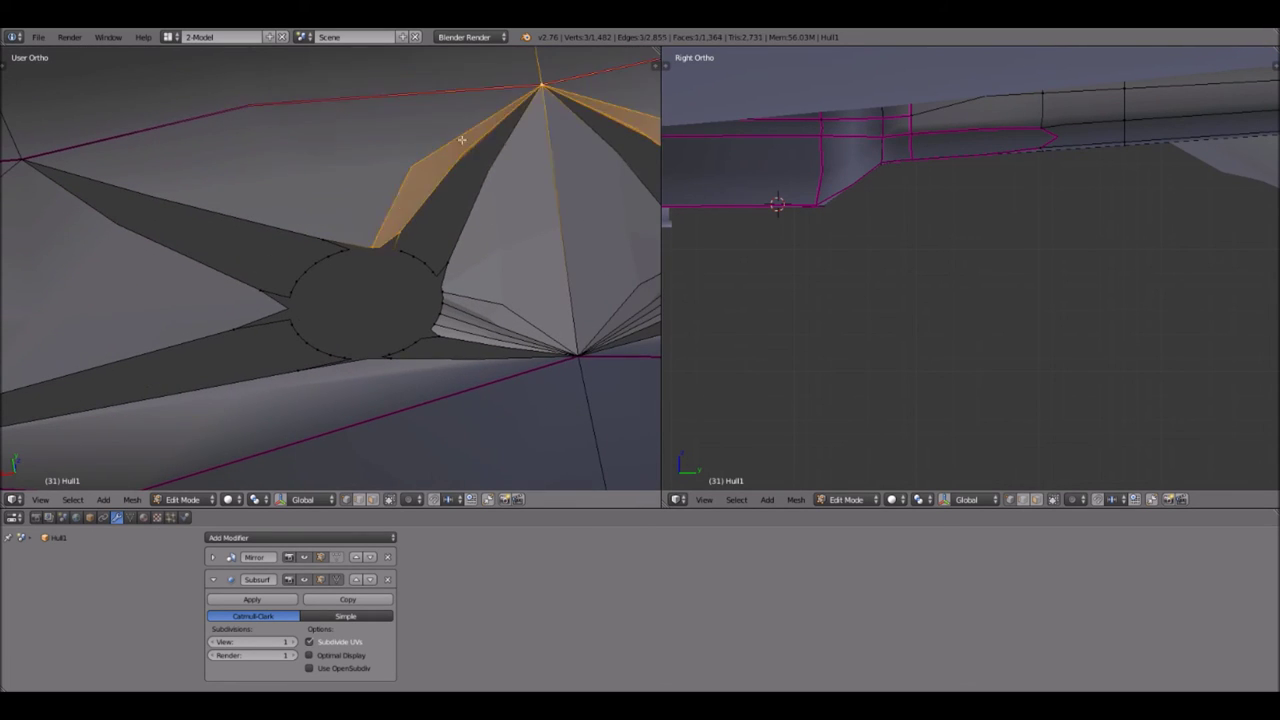
key(a)
right_click(395, 250)
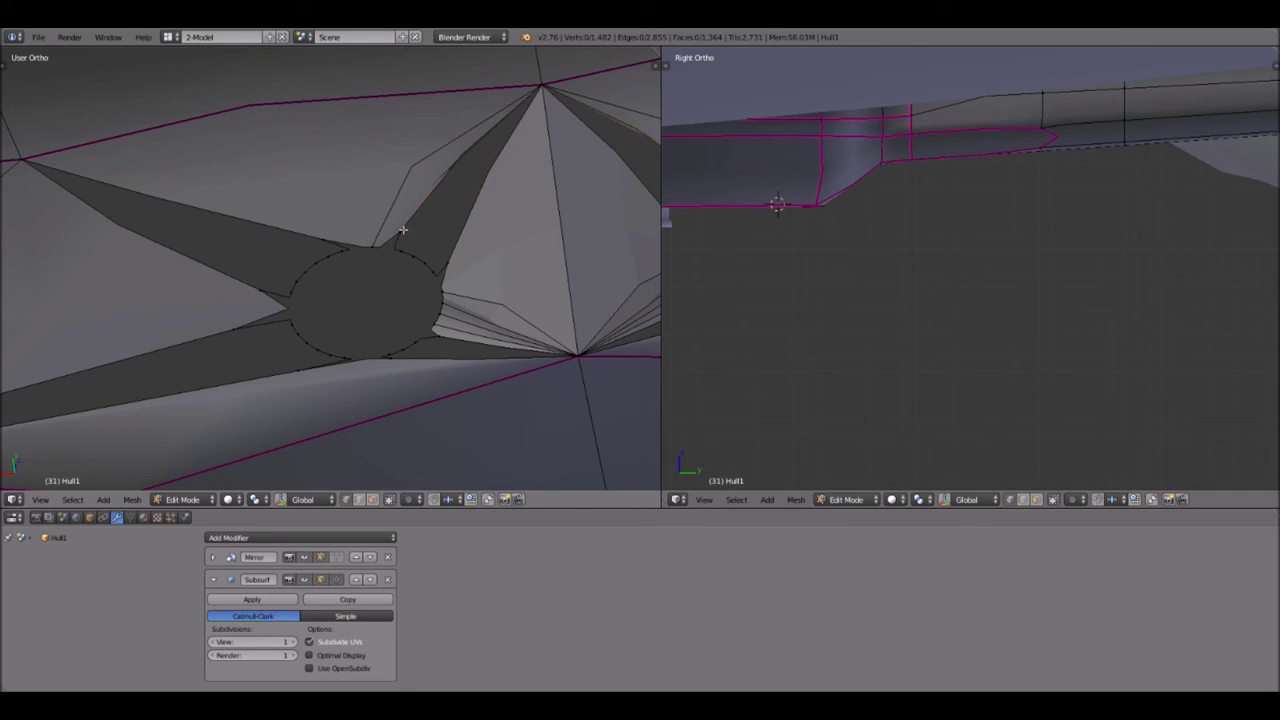
shift+right_click(403, 231)
key(f)
key(a)
- Add the next two triangular faces along the circle's upper inner arc, fanning into the upper centreline vertex
shift+right_click(540, 89)
shift+right_click(434, 251)
key(f)
key(a)
right_click(423, 259)
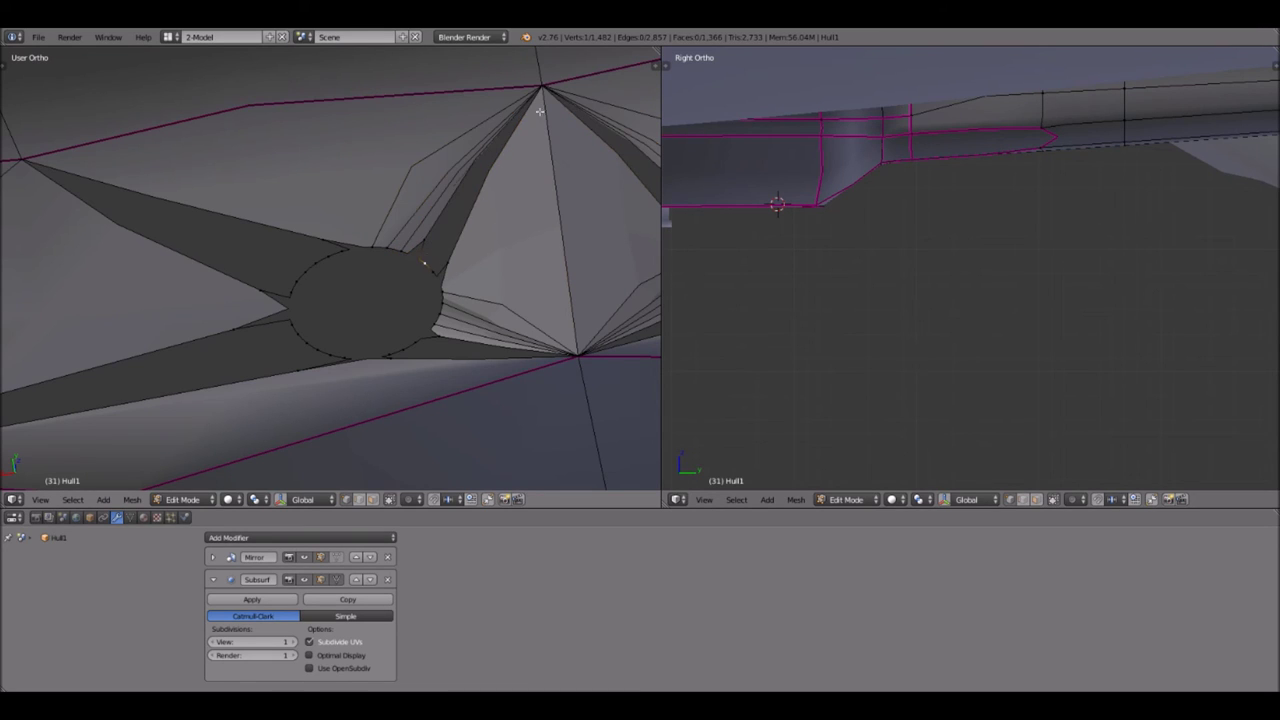
shift+right_click(543, 89)
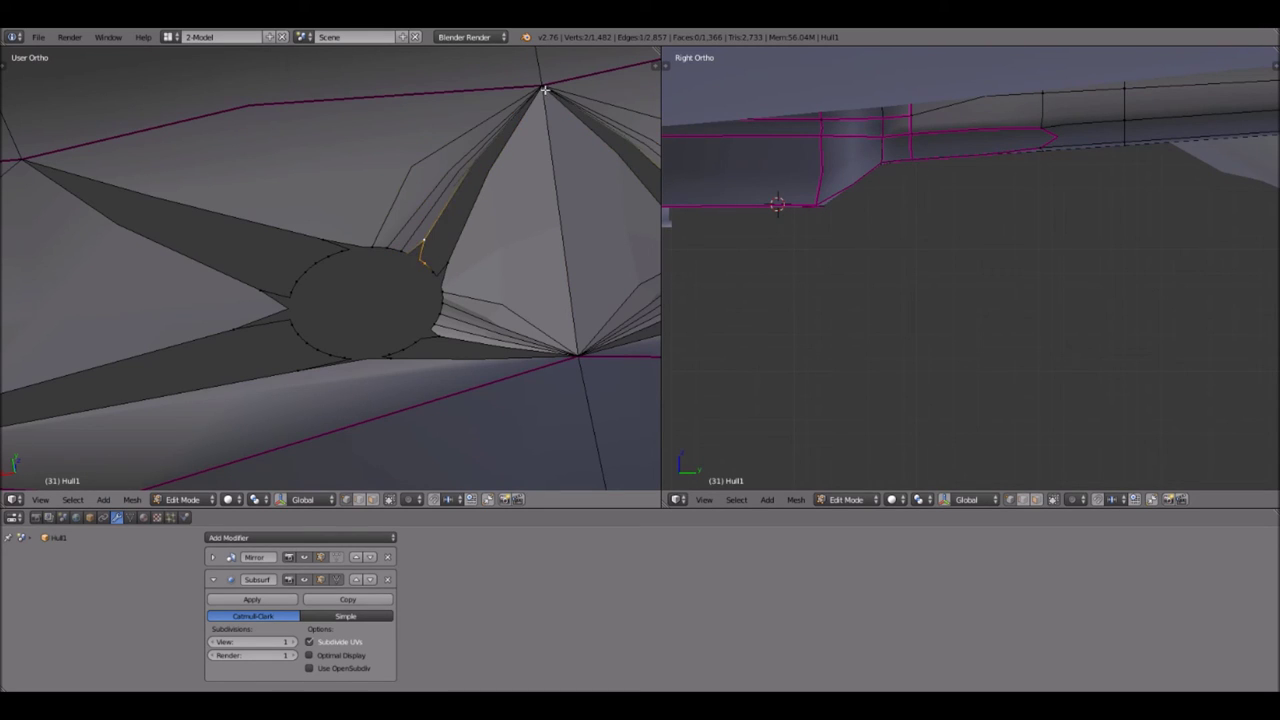
key(ctrl+z)
shift+right_click(425, 241)
right_click(444, 219)
shift+right_click(541, 90)
shift+right_click(540, 121)
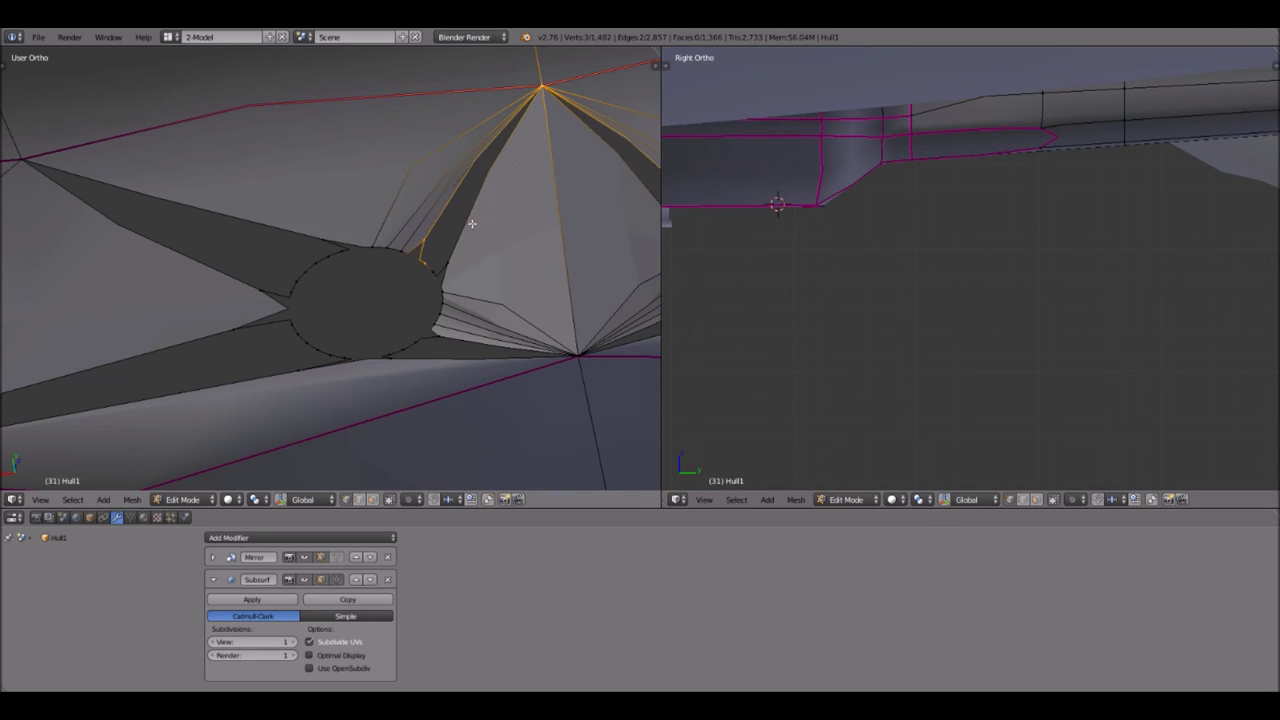
key(f)
- Close the remaining upper inner gap with two triangular faces between the circle and the upper centreline vertex
right_click(428, 271)
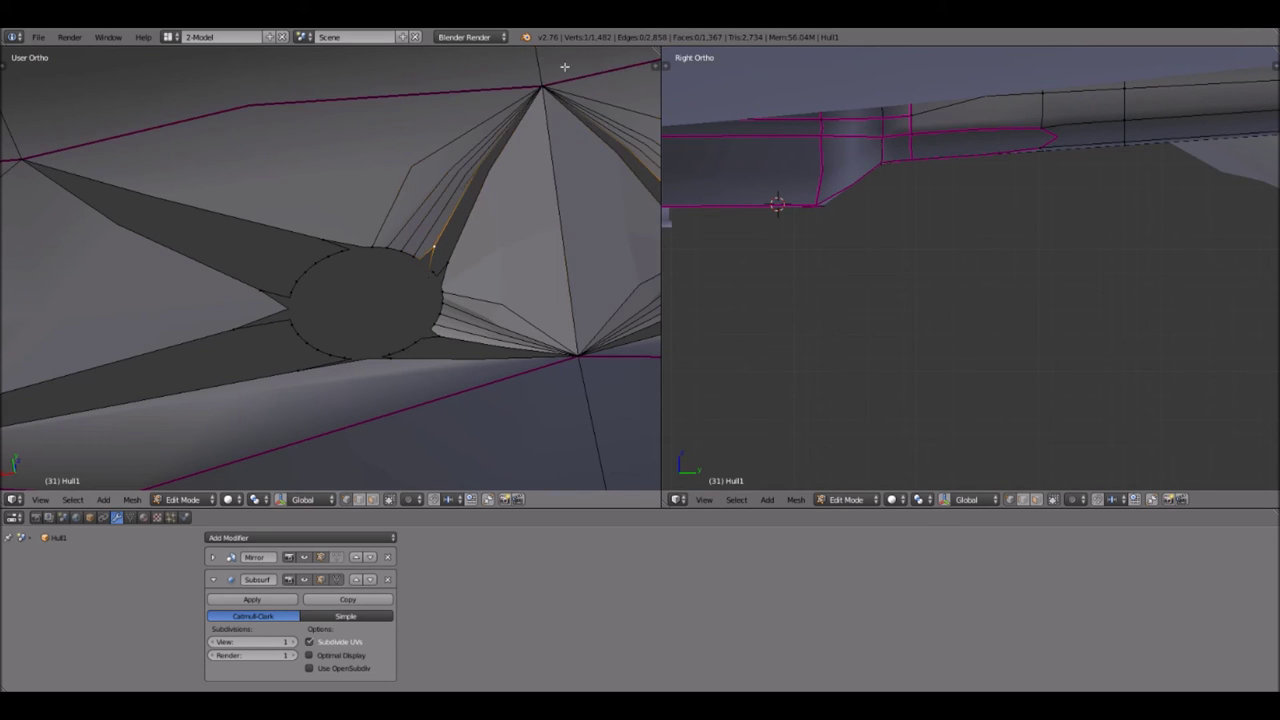
shift+right_click(432, 270)
key(f)
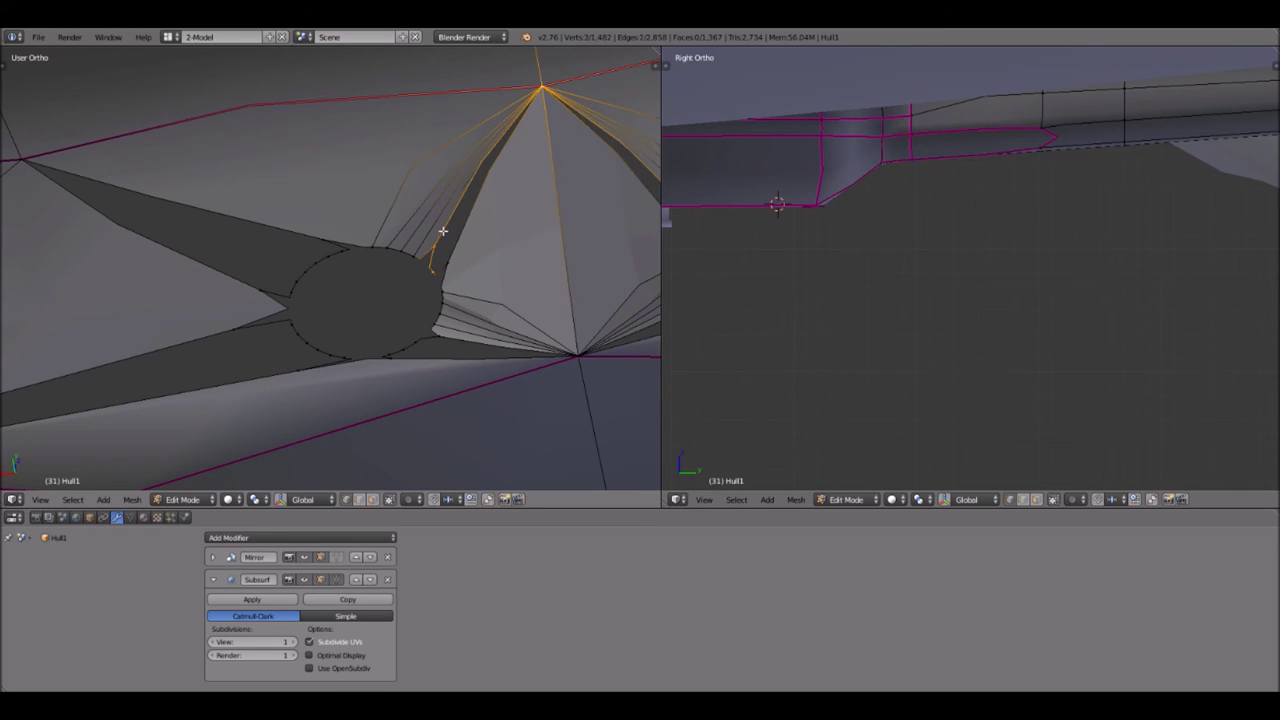
scroll(521, 240, up, 1)
scroll(491, 253, up, 1)
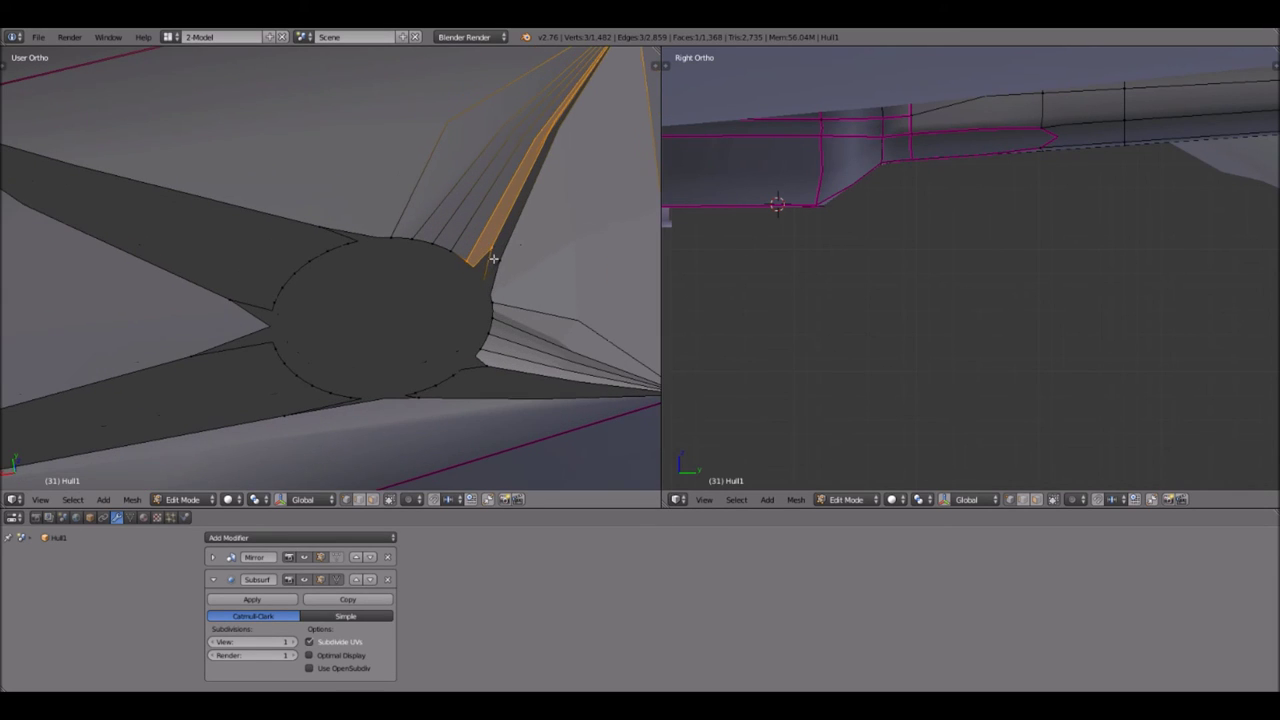
right_click(497, 257)
shift+right_click(591, 97)
scroll(590, 92, down, 1)
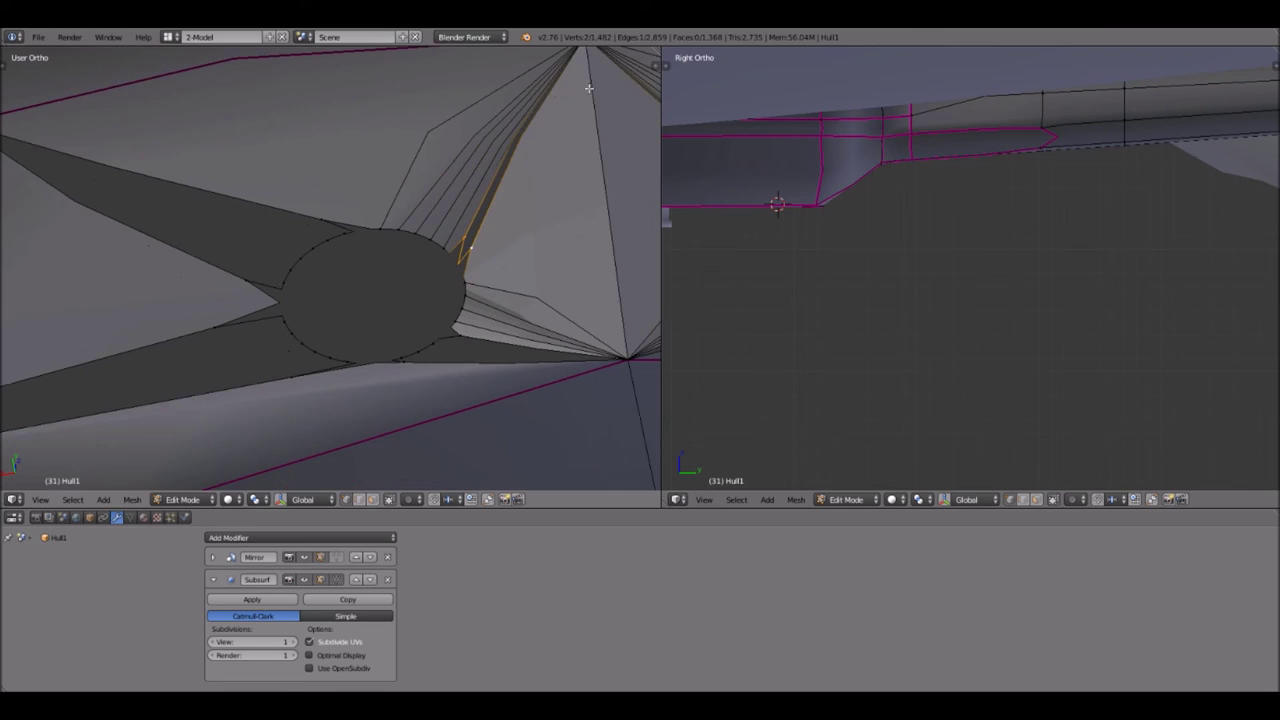
scroll(544, 71, down, 1)
shift+right_click(541, 60)
key(f)
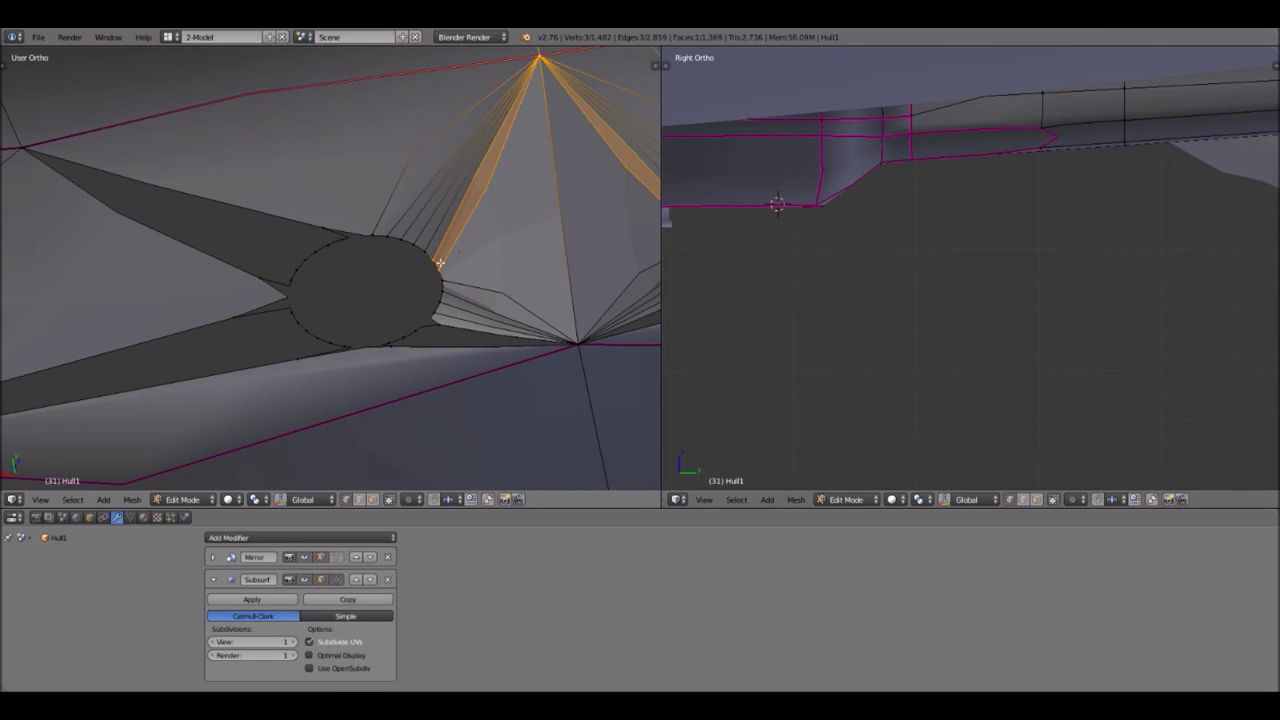
scroll(391, 286, up, 1)
key(a)
- Continue the lower fan with two triangular faces from the circle's edge to the lower centreline vertex
scroll(456, 356, up, 1)
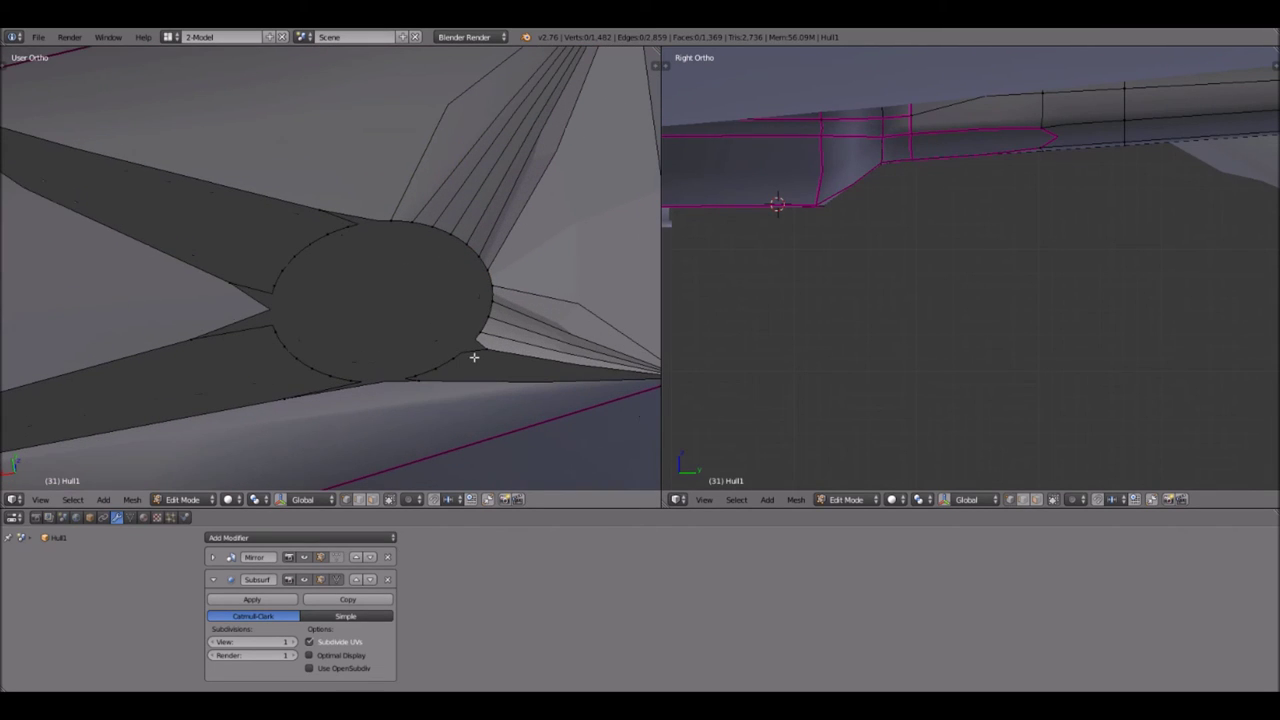
right_click(461, 354)
shift+right_click(487, 350)
shift+middle_drag(452, 343, 313, 299)
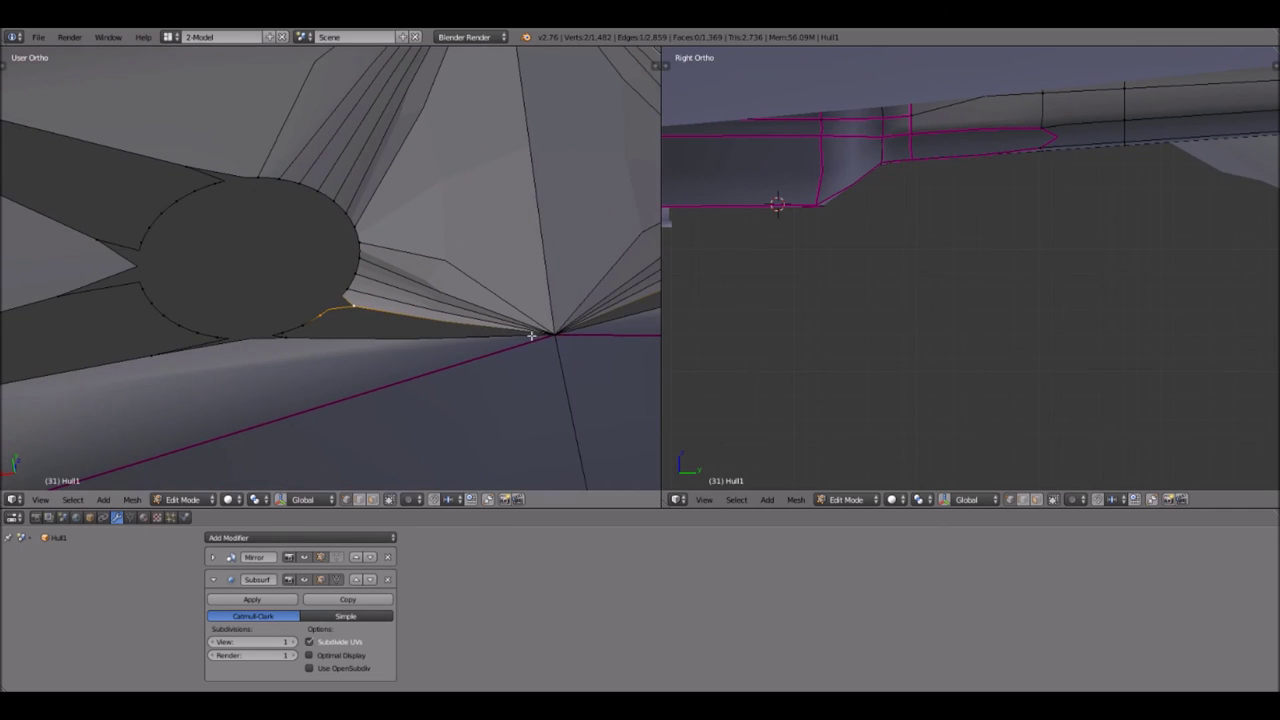
shift+right_click(534, 335)
key(f)
right_click(298, 325)
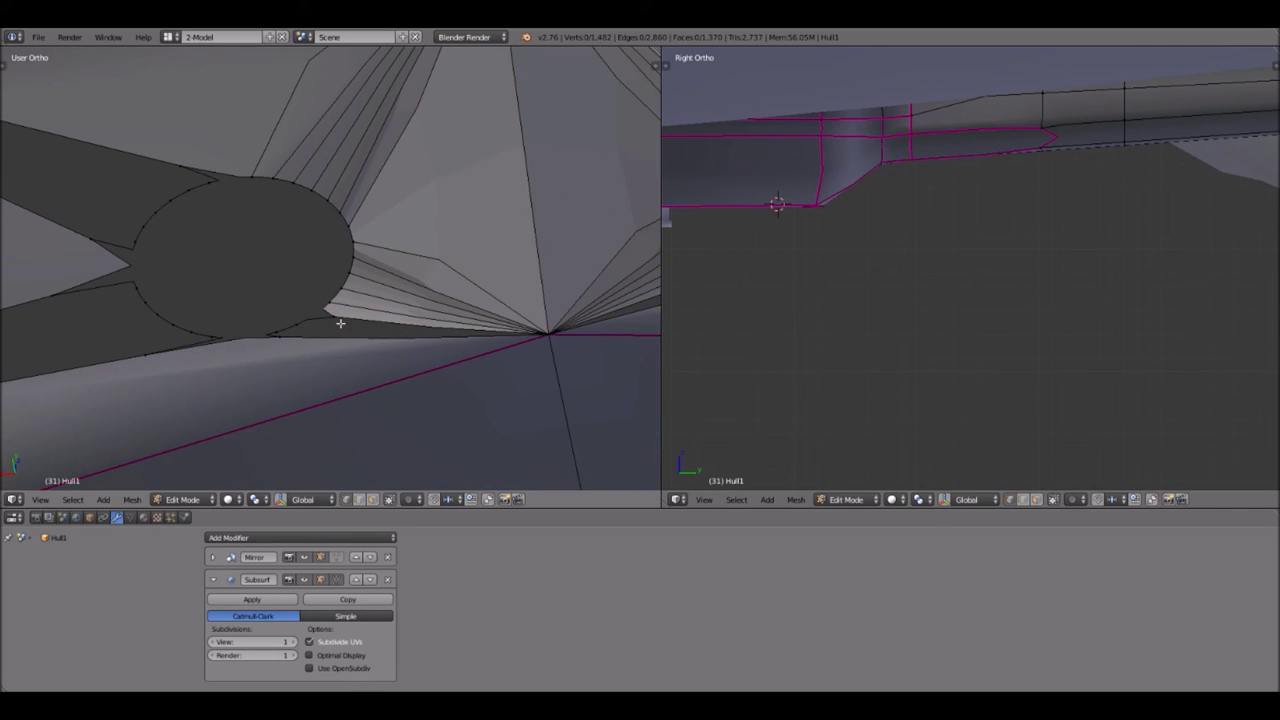
shift+right_click(330, 316)
shift+right_click(557, 338)
key(f)
key(a)
- Fill another narrow triangle near the circle's bottom, joining its next edge to the lower centreline vertex
scroll(275, 332, up, 2)
scroll(252, 370, up, 1)
right_click(274, 371)
shift+right_click(305, 371)
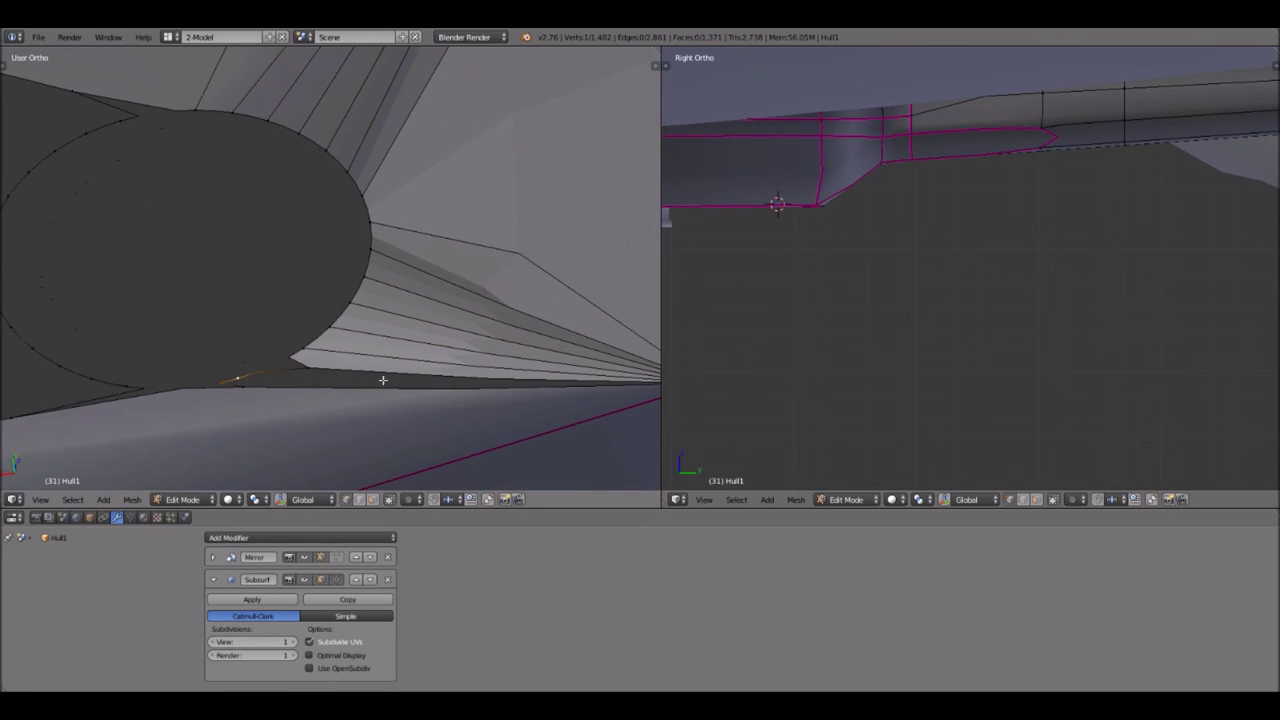
shift+scroll(470, 379, down, 1)
middle_drag(618, 364, 628, 352)
shift+right_click(579, 361)
key(f)
key(a)
- Fill the next narrow triangle along the circle's bottom inner arc, joining its edge to the lower centreline vertex
scroll(240, 368, up, 2)
scroll(250, 370, down, 1)
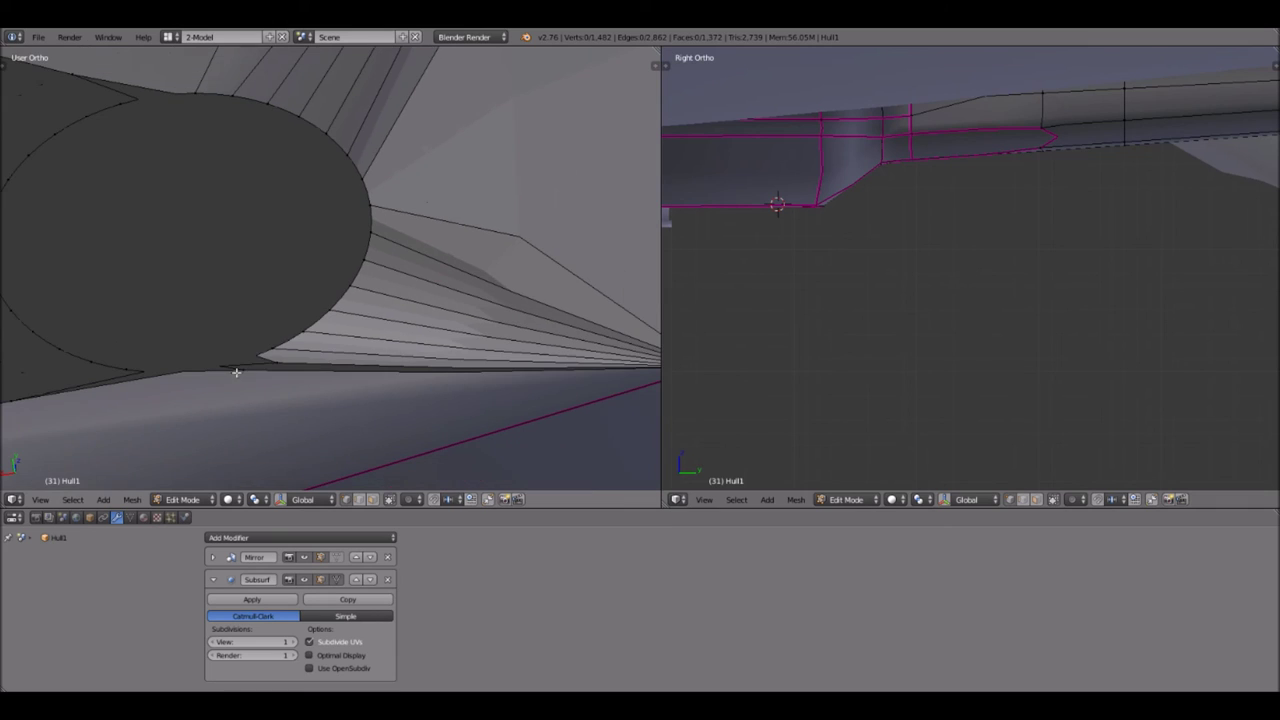
right_click(266, 364)
shift+right_click(277, 359)
scroll(590, 360, down, 1)
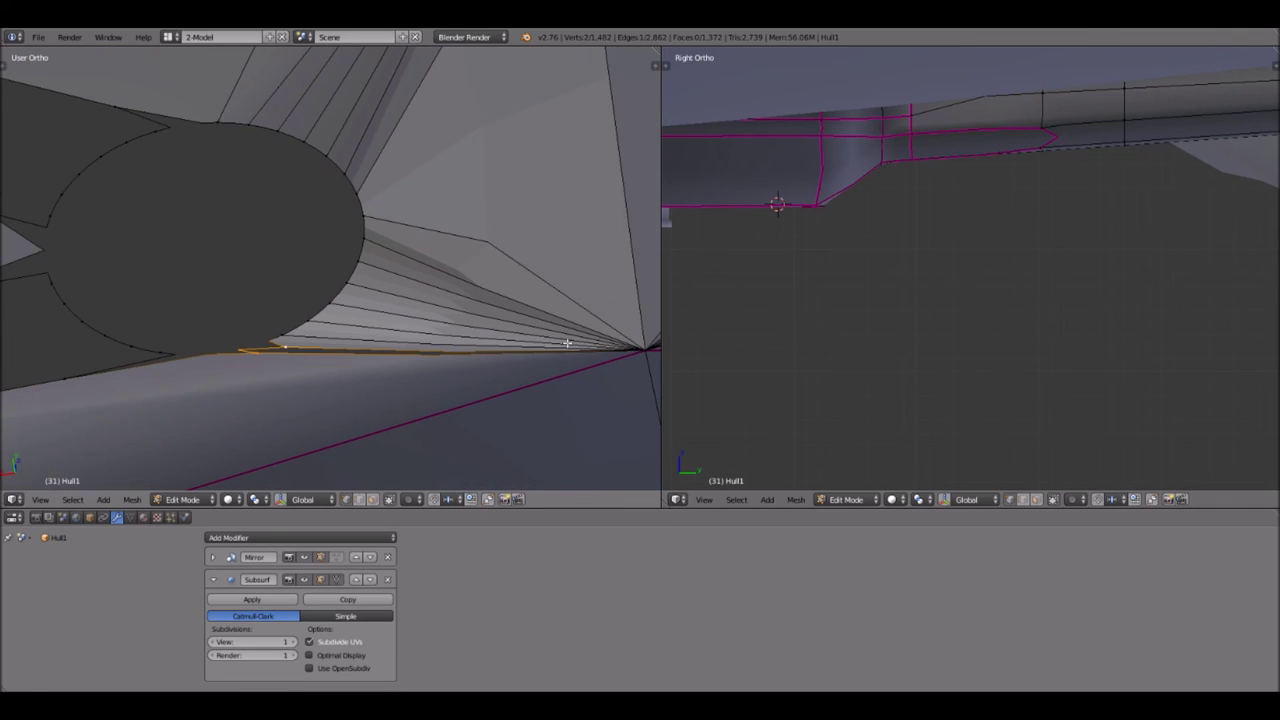
scroll(586, 334, down, 1)
shift+right_click(504, 360)
key(f)
key(a)
scroll(239, 280, up, 2)
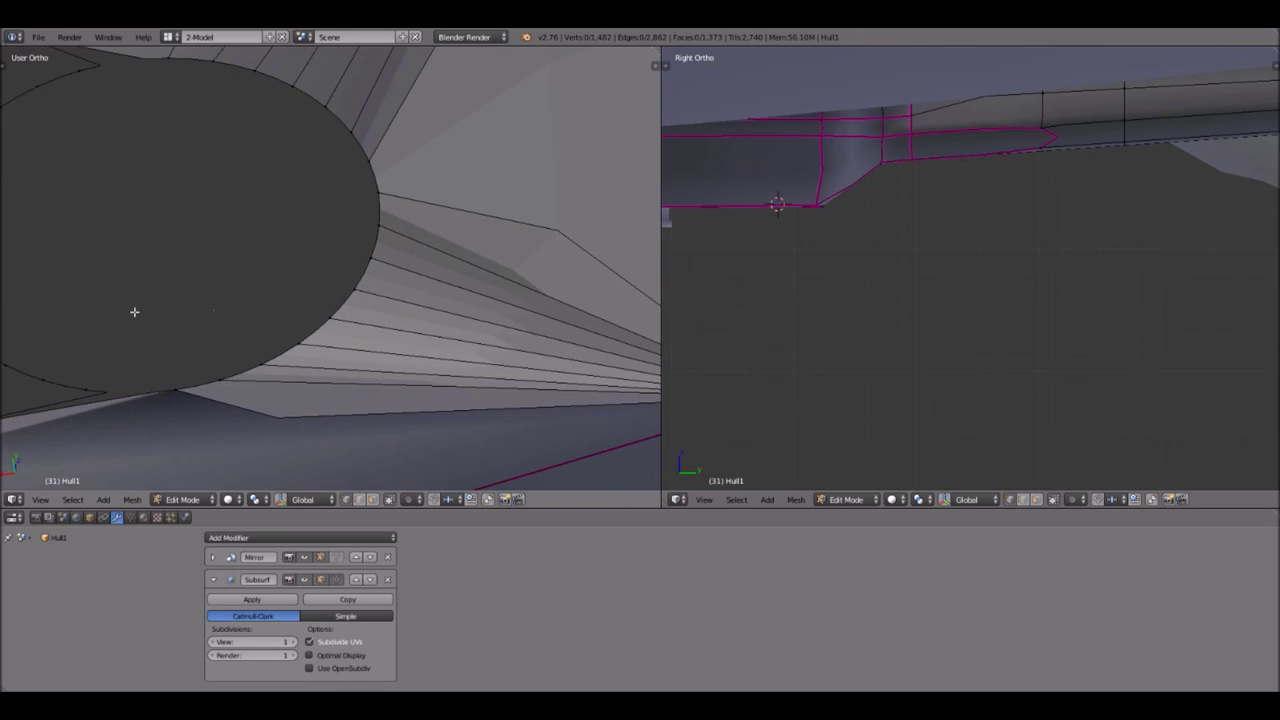
- Try to fill the lower outer gap with a single face between the circle and the outer lower hull vertex
middle_drag(134, 312, 326, 226)
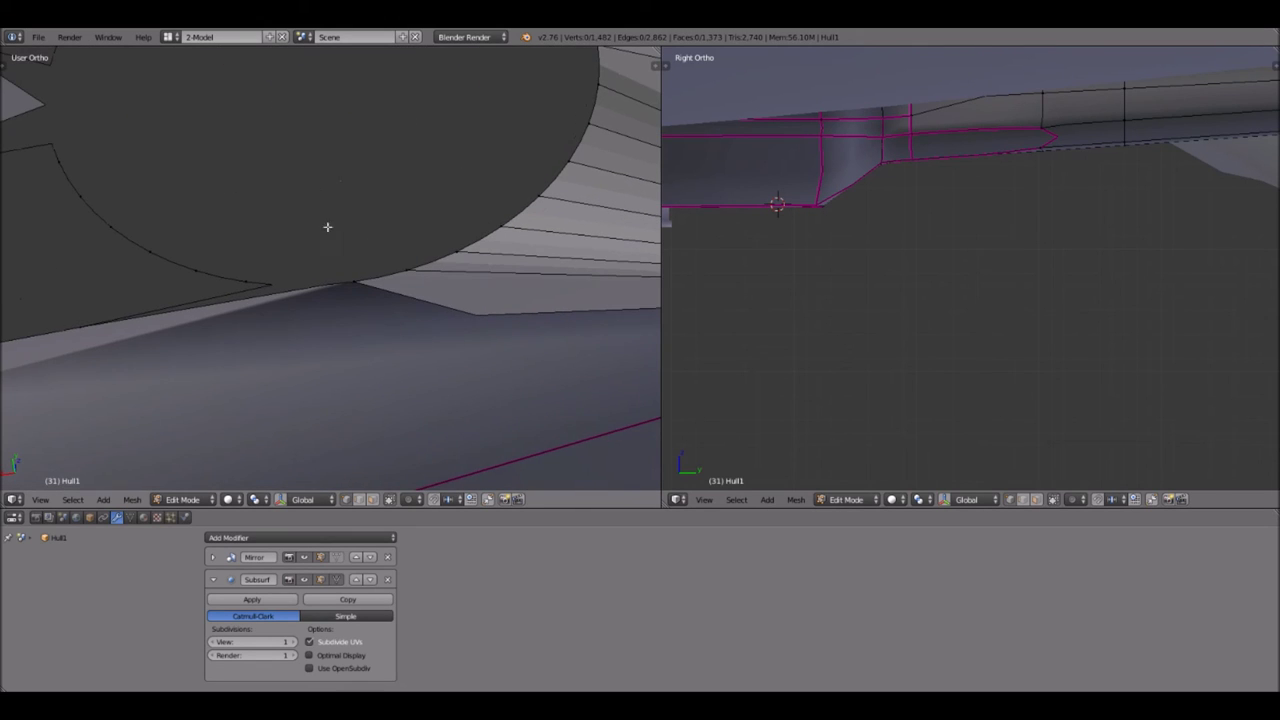
right_click(259, 277)
scroll(249, 283, down, 4)
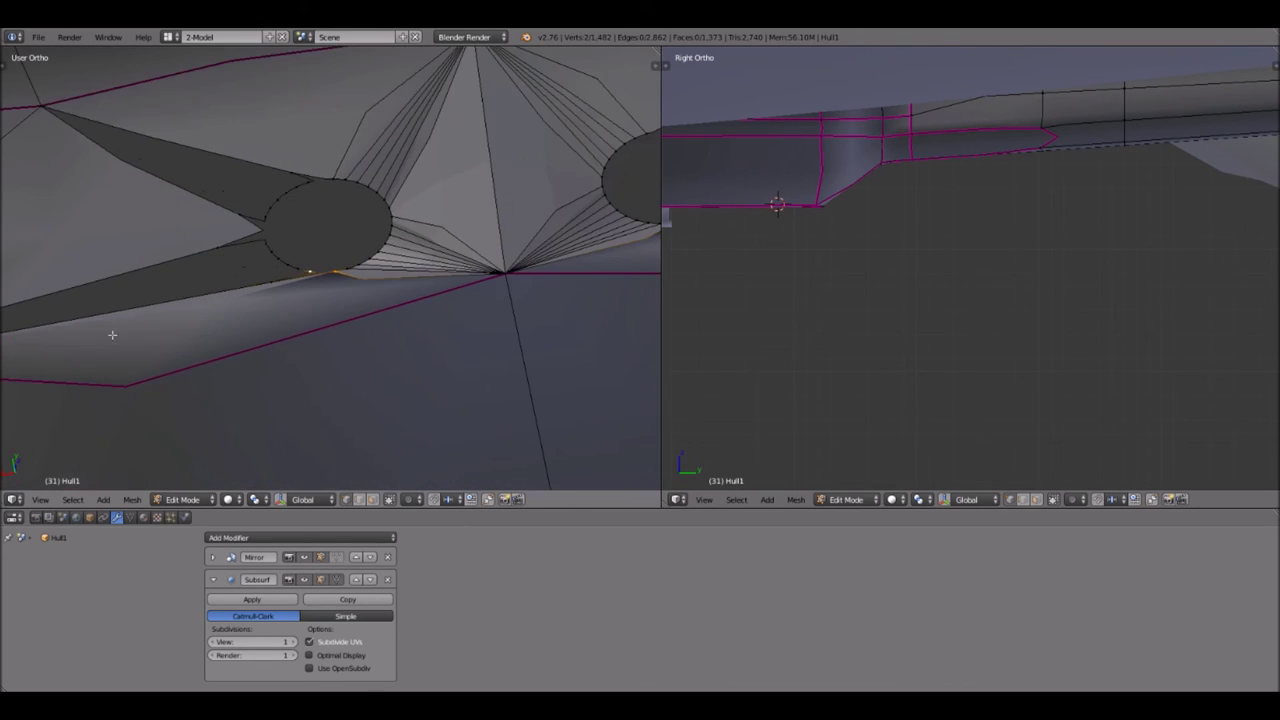
middle_drag(171, 329, 229, 323)
right_click(154, 316)
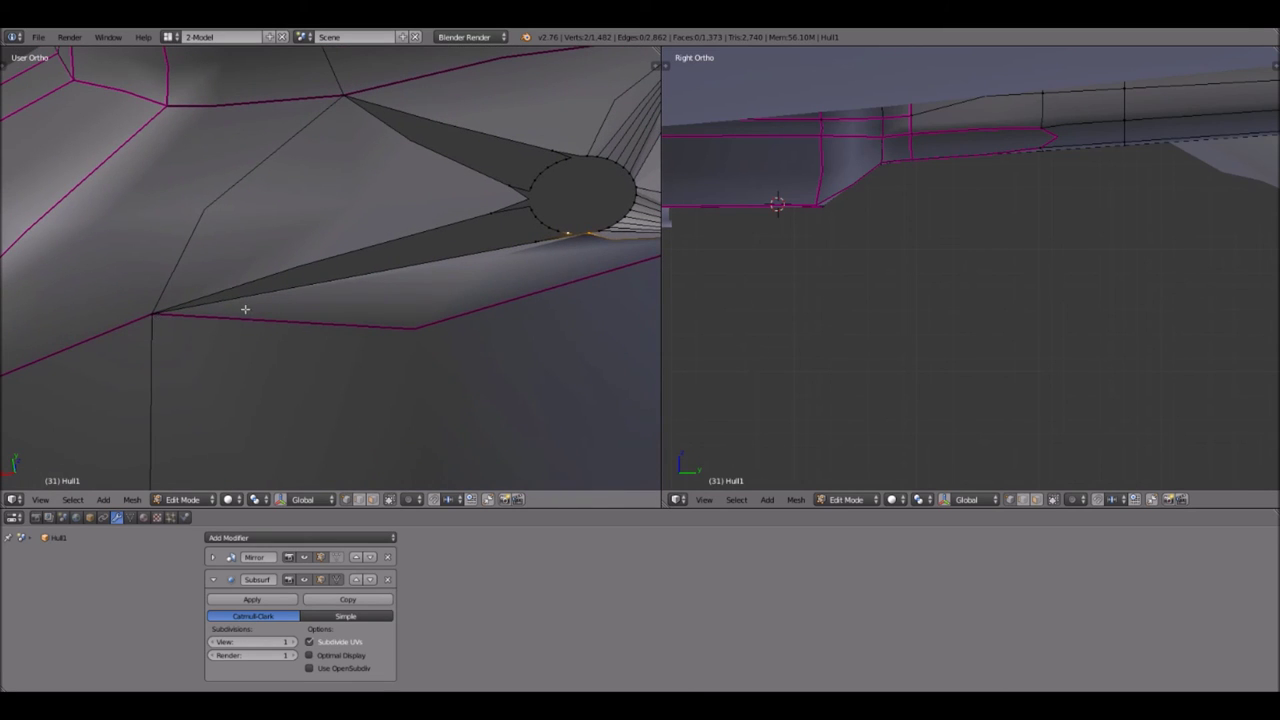
key(ctrl+z)
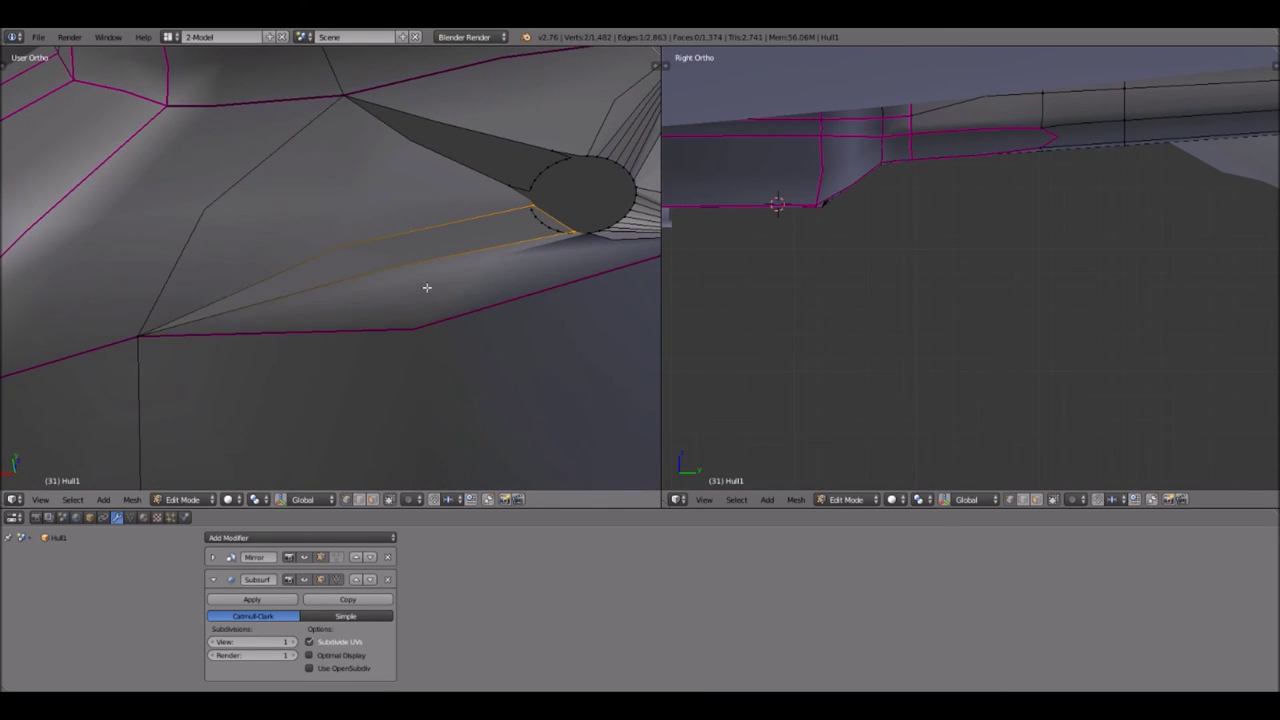
key(ctrl+shift+z)
- Try to fill a narrow triangle between the outer lower hull vertex and the vertices at the circle's bottom
scroll(477, 277, up, 3)
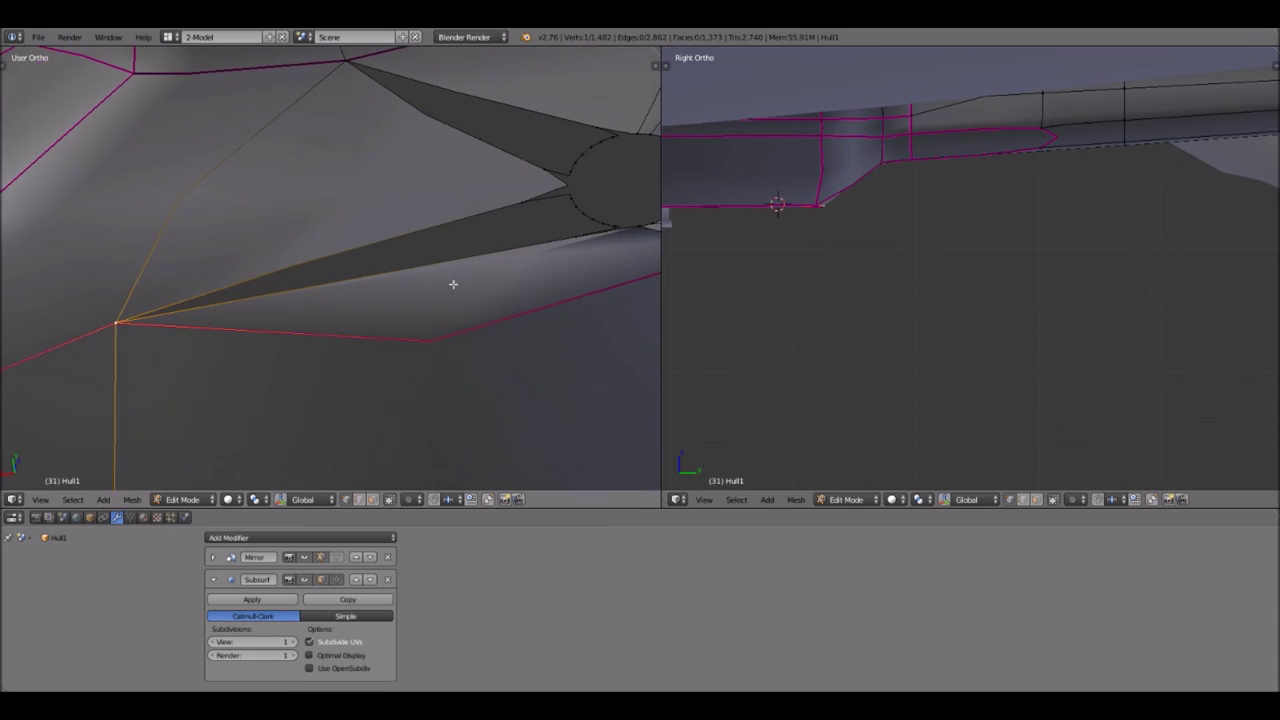
scroll(604, 195, up, 2)
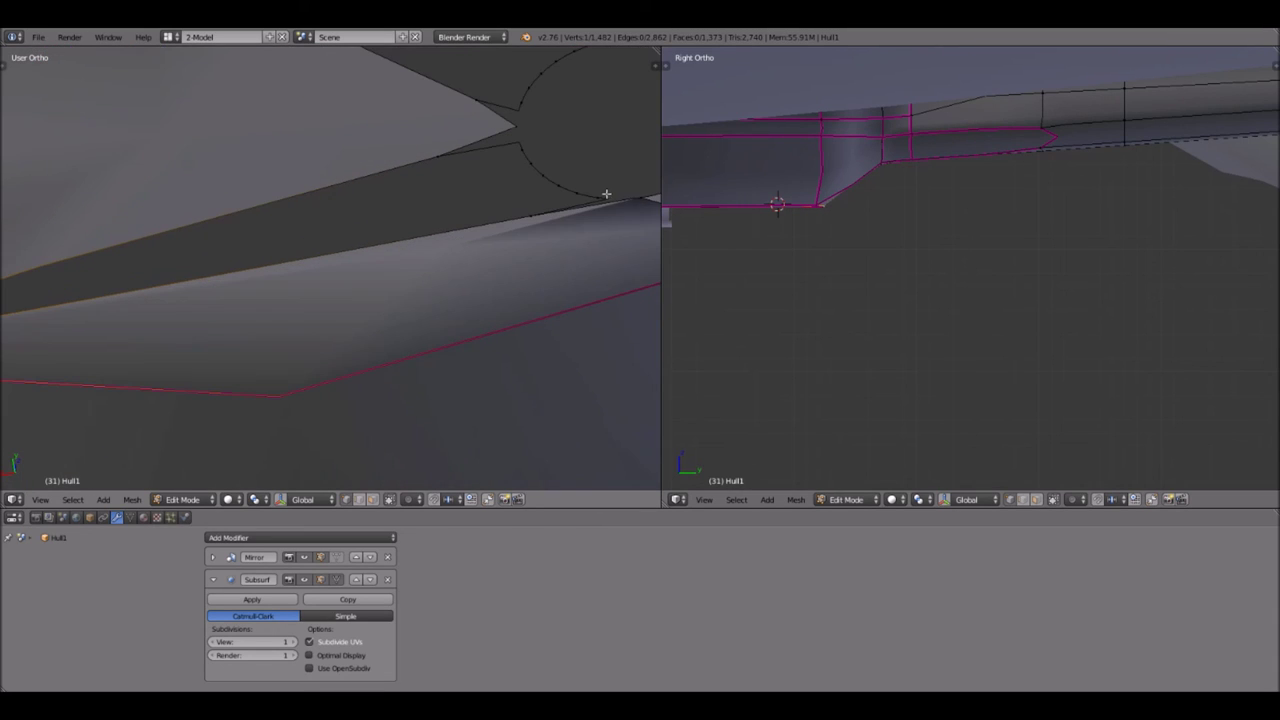
shift+right_click(634, 194)
shift+right_click(606, 237)
key(f)
key(a)
right_click(523, 231)
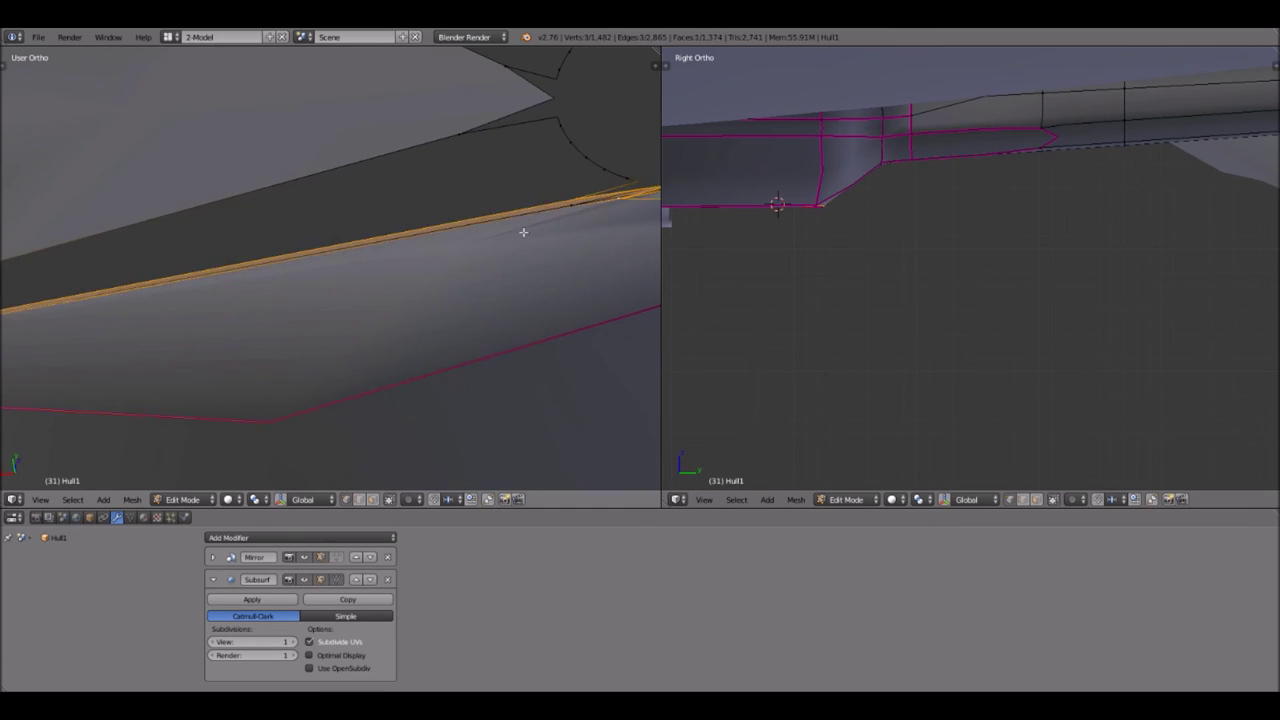
- Try to add a second narrow triangle from the circle's lower outer arc to the outer lower hull vertex
scroll(314, 271, up, 3)
scroll(358, 269, up, 1)
scroll(358, 269, down, 2)
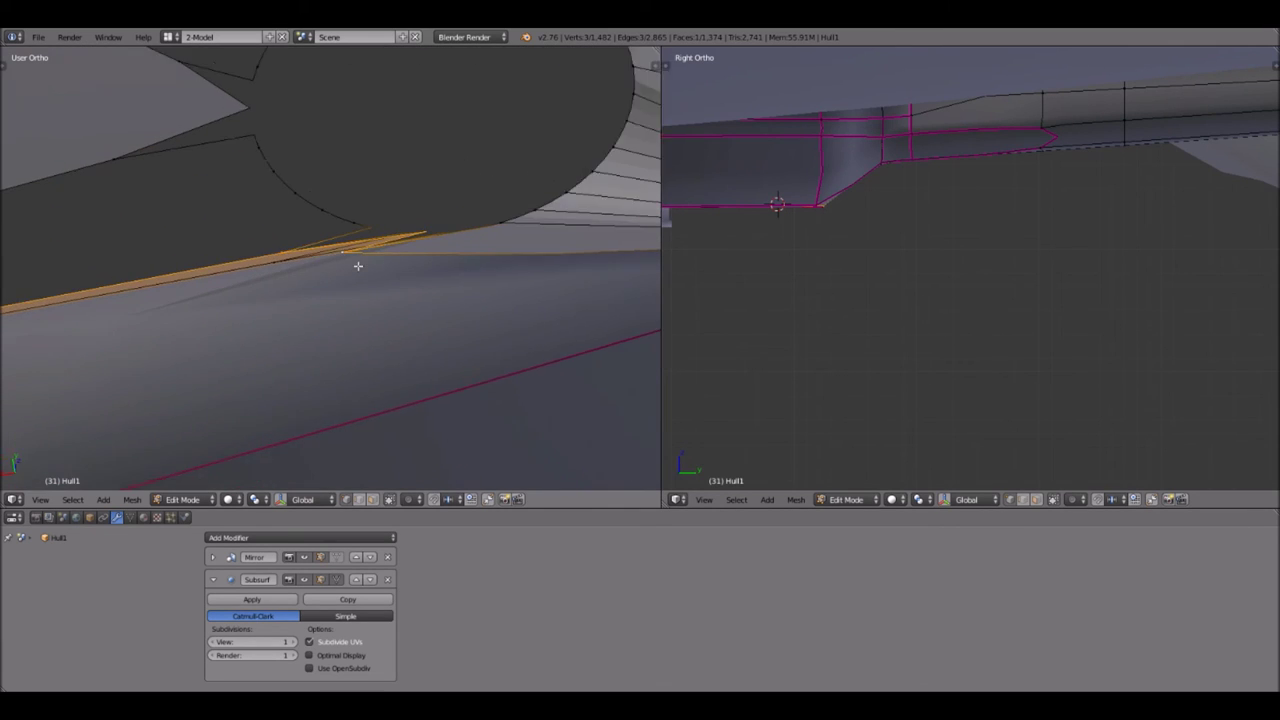
scroll(358, 266, up, 1)
scroll(367, 203, up, 1)
right_click(363, 215)
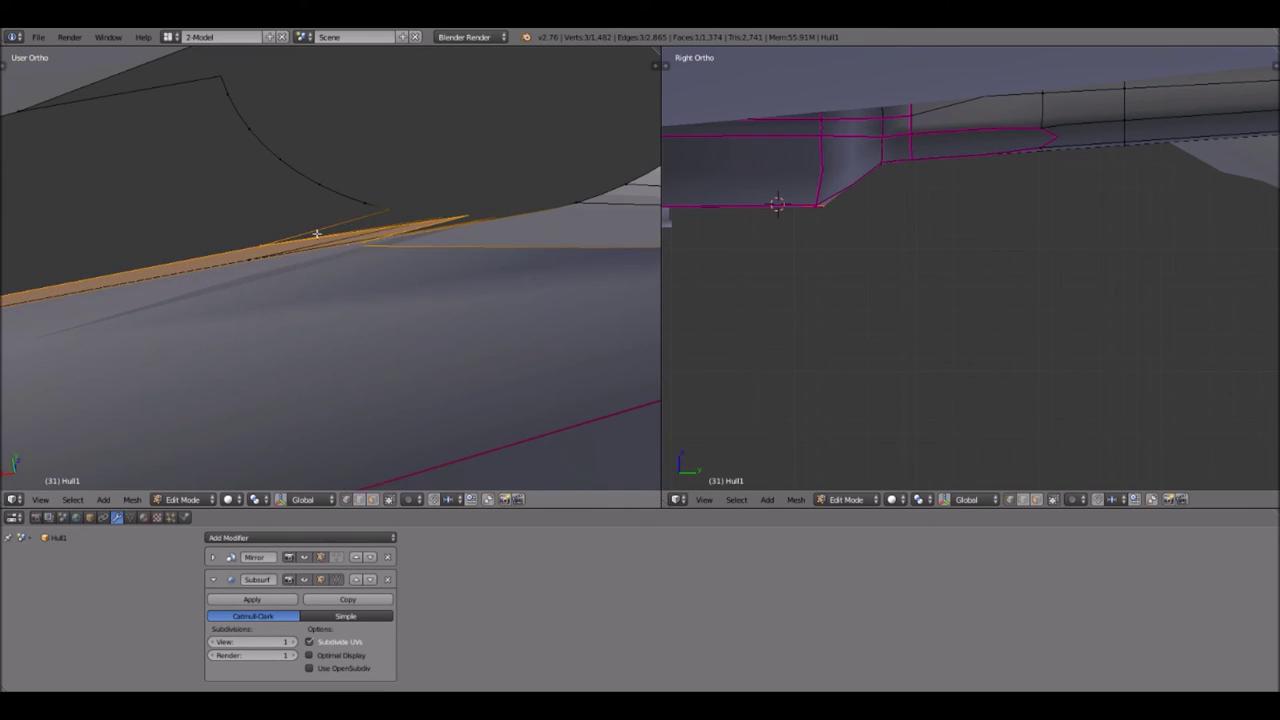
shift+right_click(253, 235)
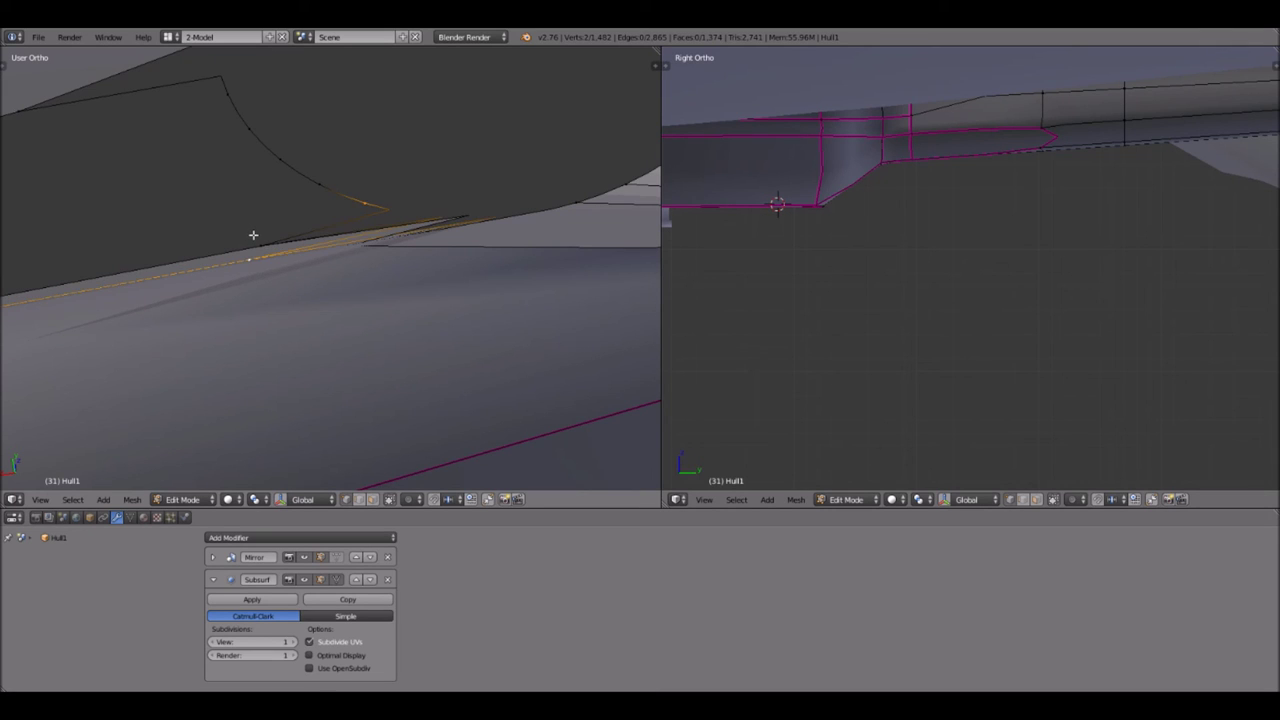
key(f)
scroll(191, 280, down, 3)
shift+middle_drag(189, 281, 569, 129)
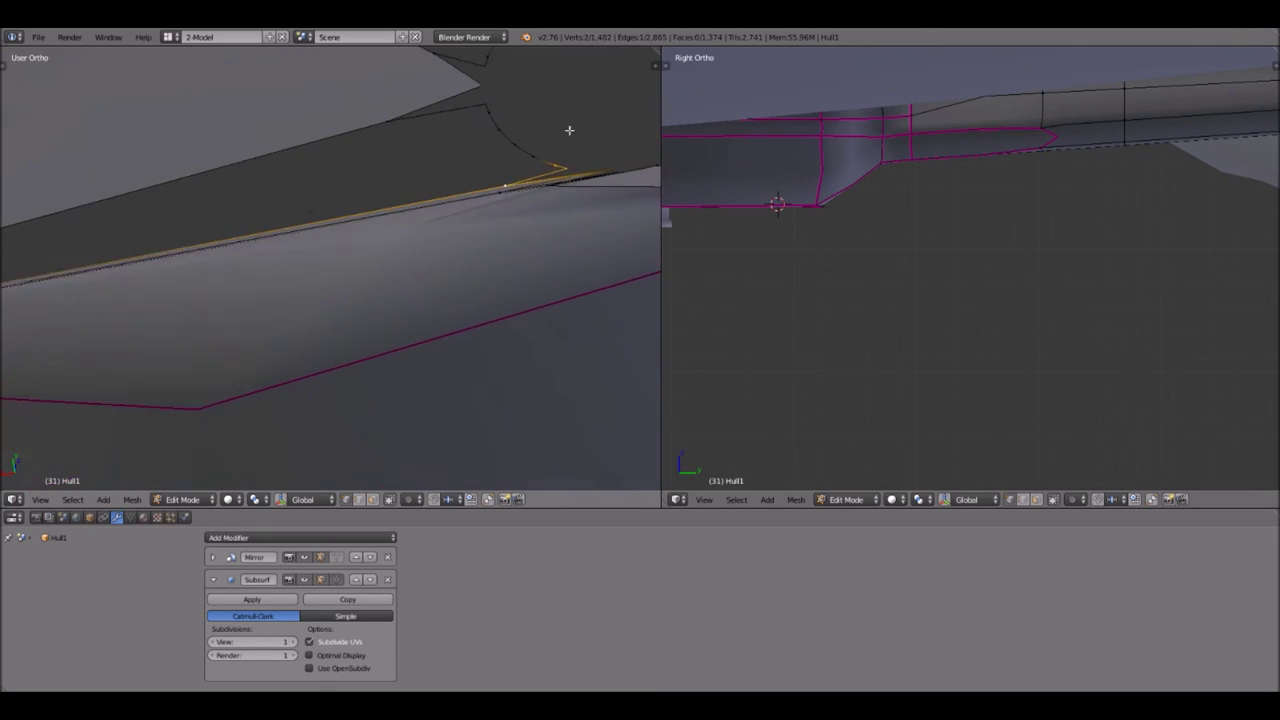
scroll(272, 208, down, 3)
middle_drag(78, 250, 44, 272)
shift+right_click(50, 272)
key(f)
scroll(472, 202, up, 2)
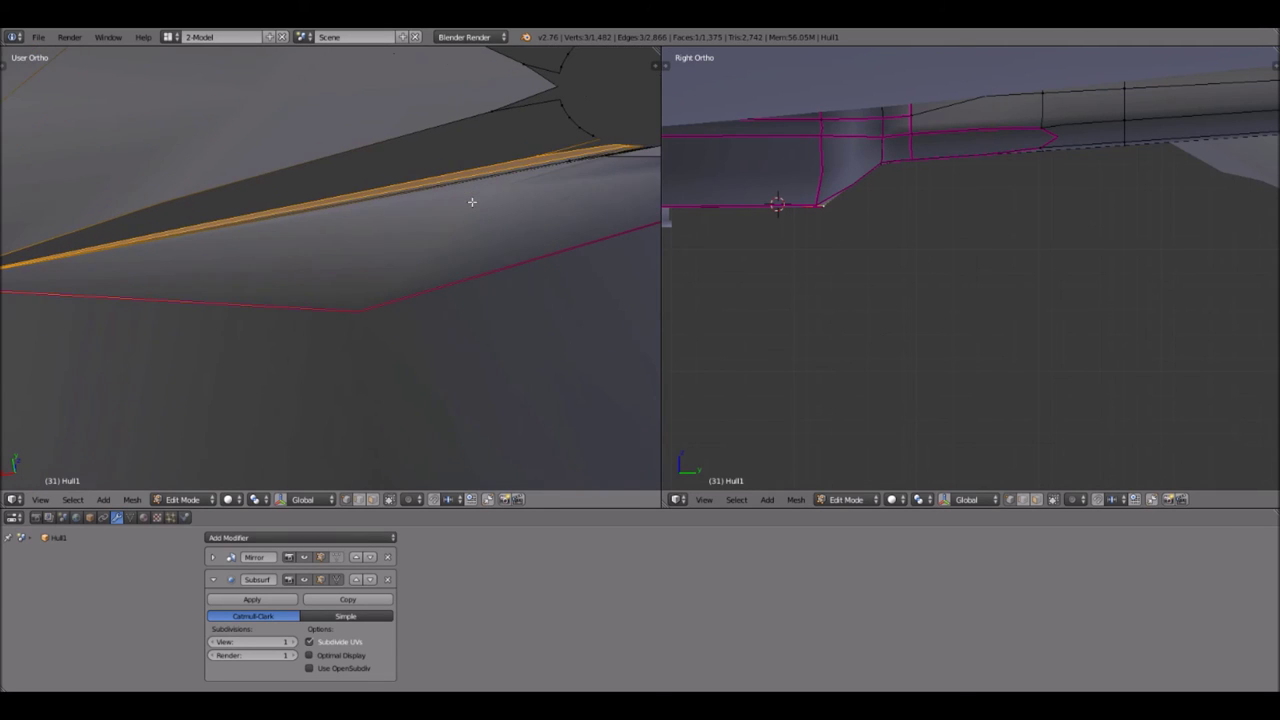
- Undo the last two faces added between the circle's bottom and the outer lower hull vertex
key(ctrl+z)
key(ctrl+z)
key(ctrl+z)
key(ctrl+z)
key(ctrl+z)
key(ctrl+z)
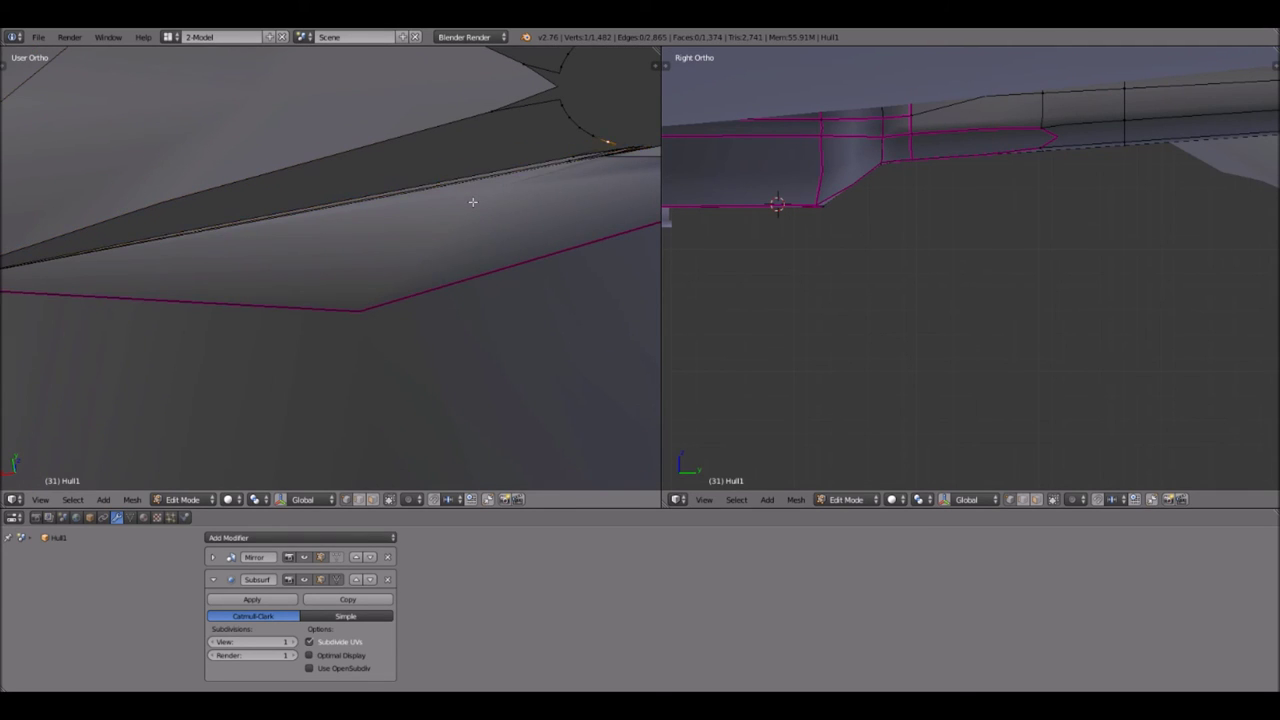
middle_drag(584, 165, 363, 260)
scroll(353, 180, up, 1)
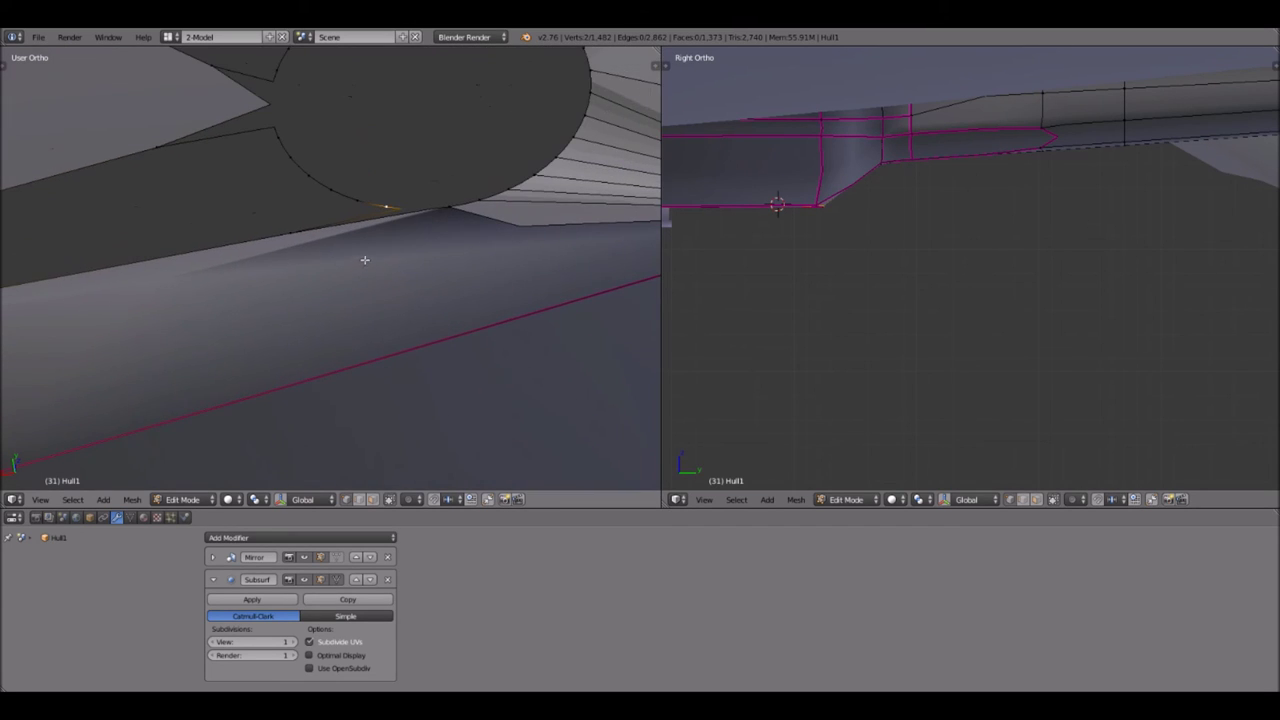
right_click(453, 191)
key(g)
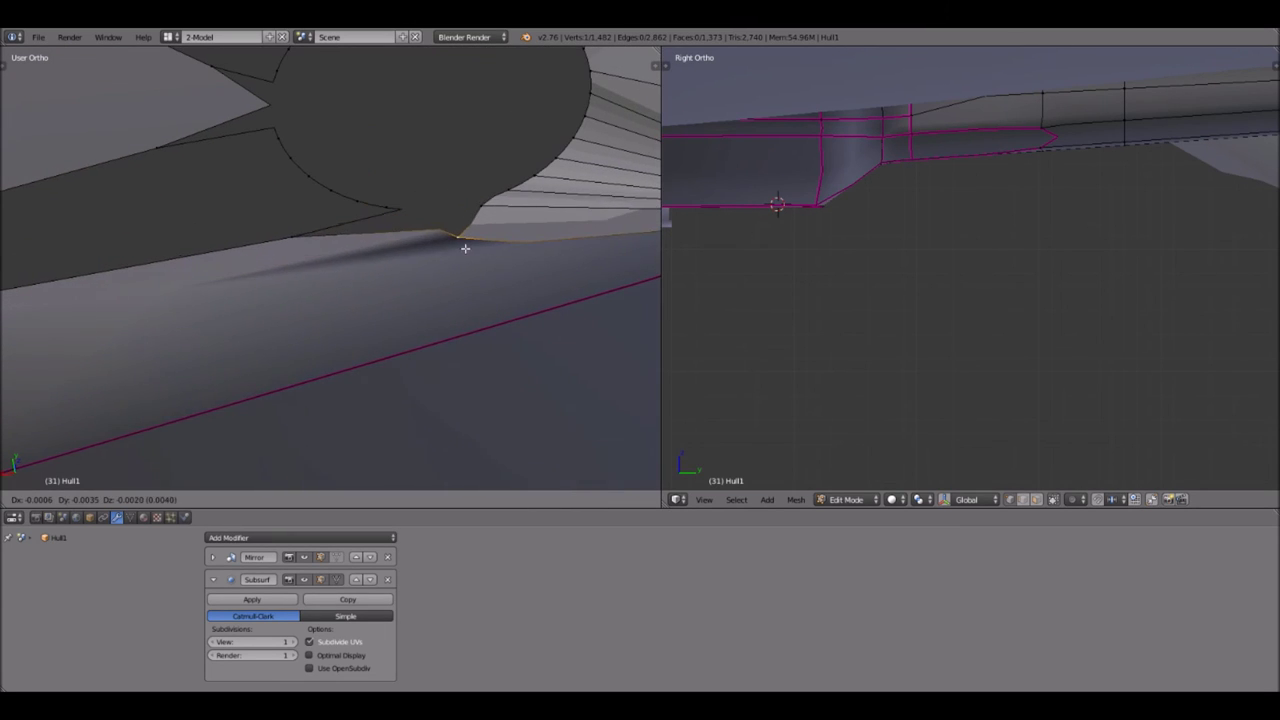
click(337, 229)
- Fill a narrow triangle from the circle's bottom edge to the outer lower hull vertex
shift+right_click(285, 236)
middle_drag(285, 236, 201, 223)
shift+right_click(247, 213)
key(f)
key(a)
- Add the next triangular face along the circle's lower outer arc, fanning into the outer lower hull vertex
scroll(401, 234, up, 1)
shift+middle_drag(540, 169, 462, 192)
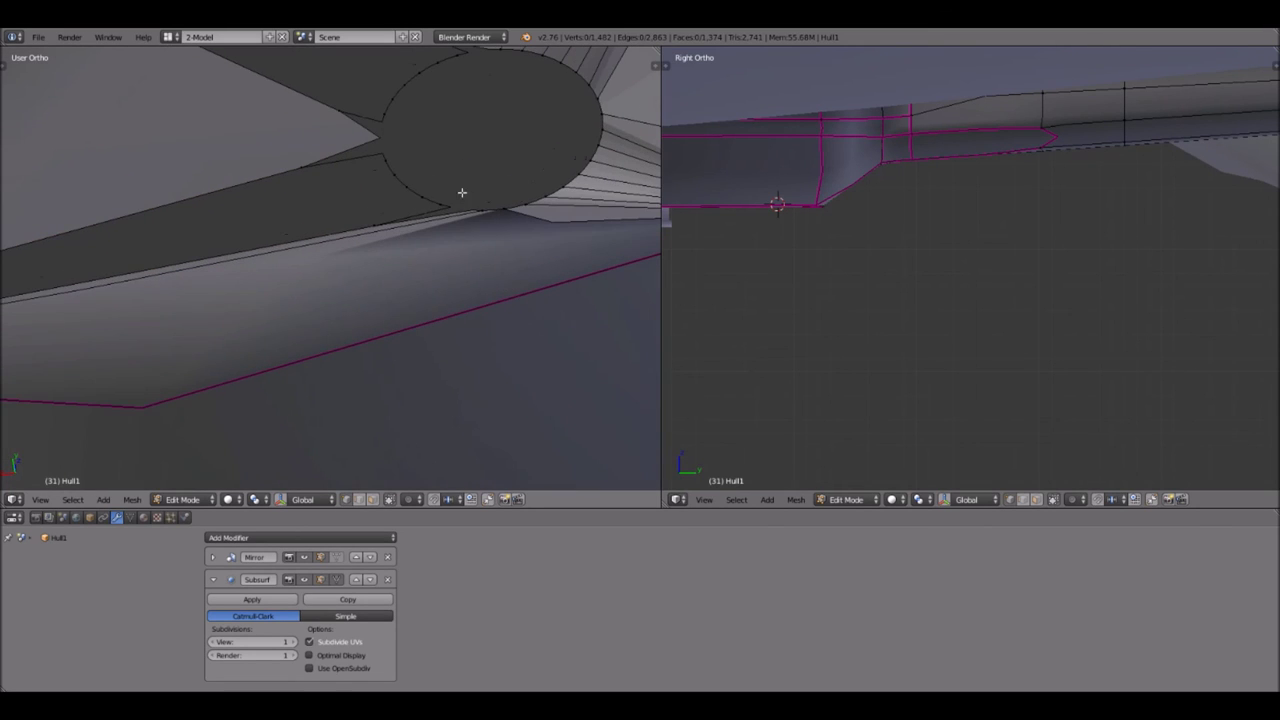
scroll(472, 187, up, 1)
right_click(473, 187)
shift+right_click(394, 214)
scroll(208, 228, down, 5)
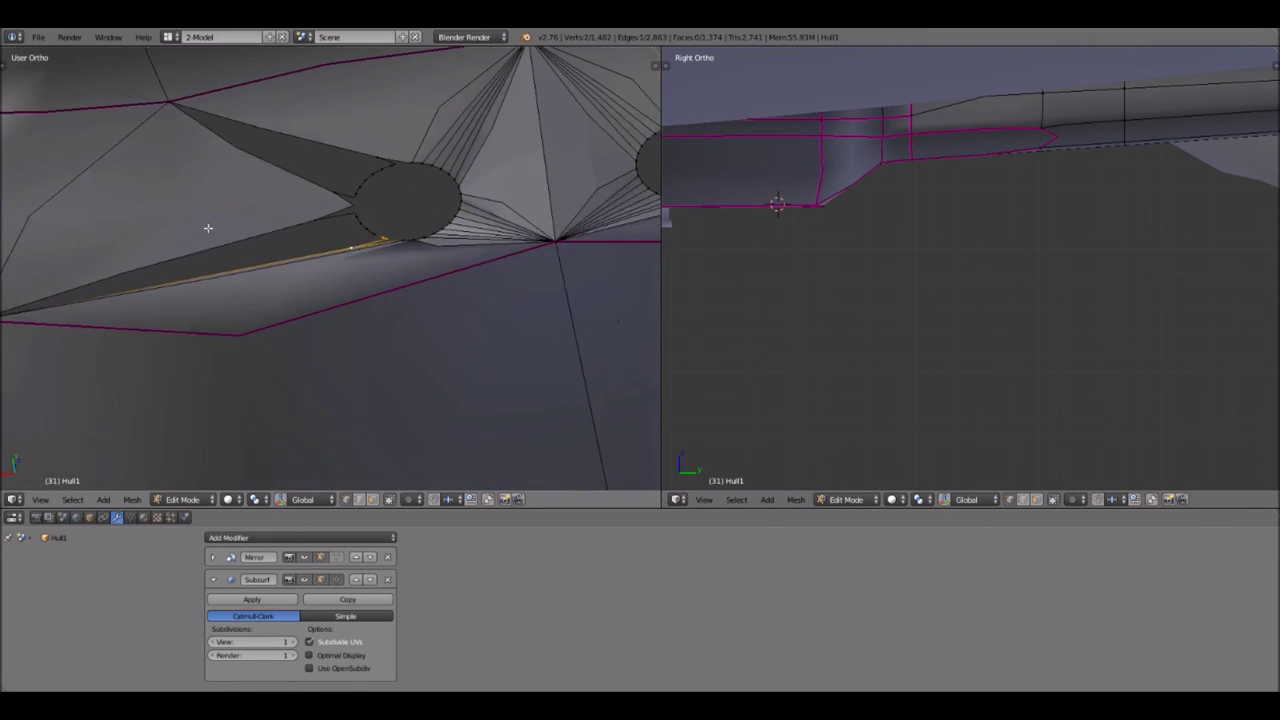
shift+middle_drag(47, 325, 166, 315)
shift+right_click(99, 308)
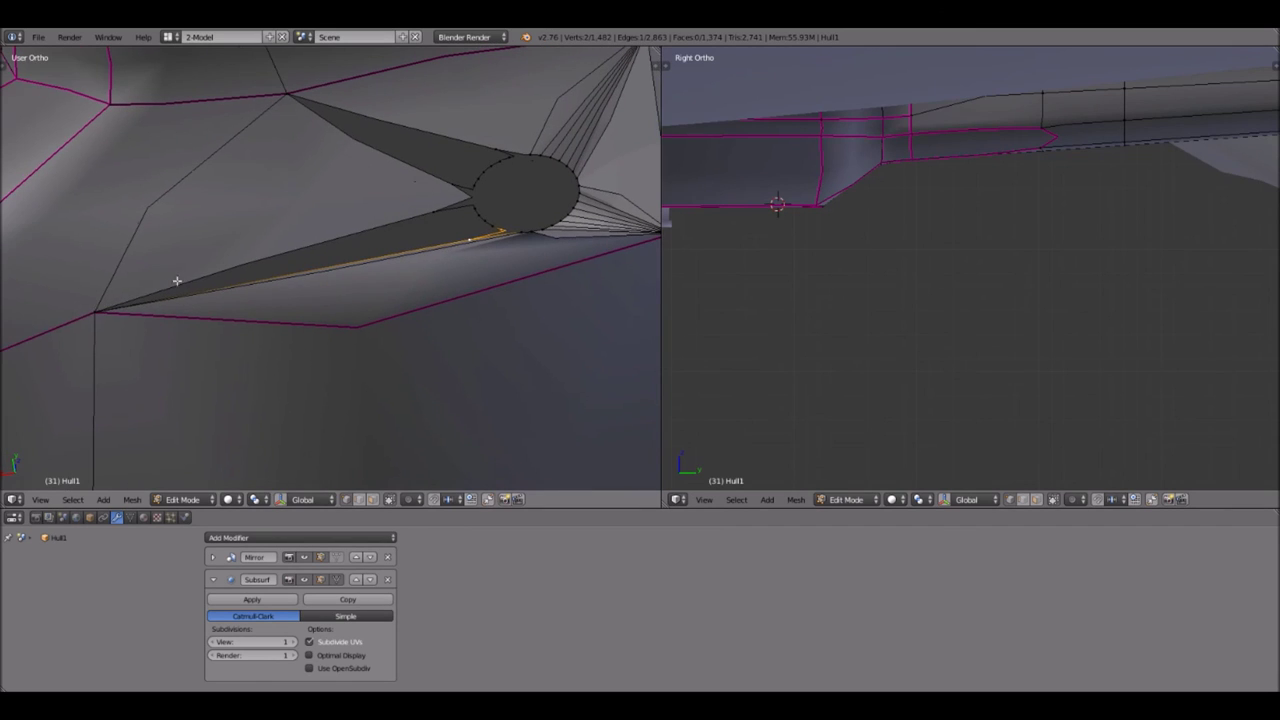
key(f)
key(a)
scroll(608, 202, up, 2)
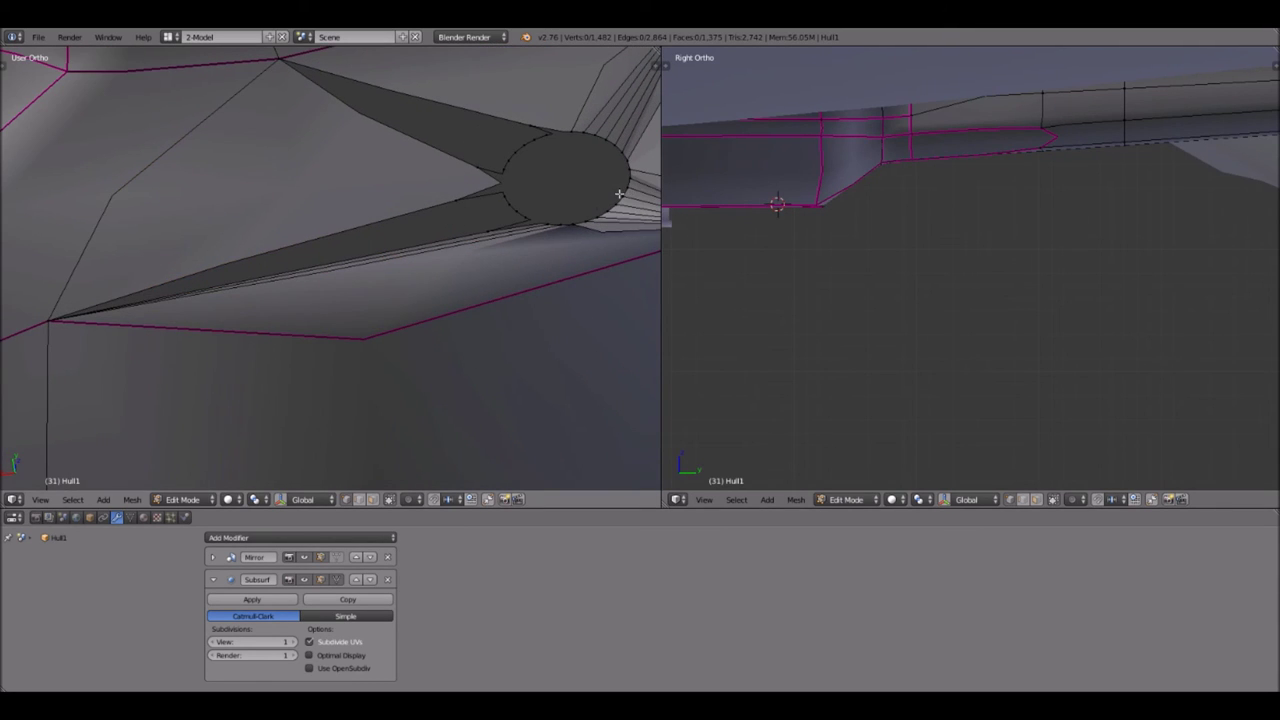
- Continue the lower outer fan with two triangular faces from the circle's edge to the outer lower hull vertex
scroll(556, 216, up, 2)
right_click(459, 229)
scroll(459, 229, down, 3)
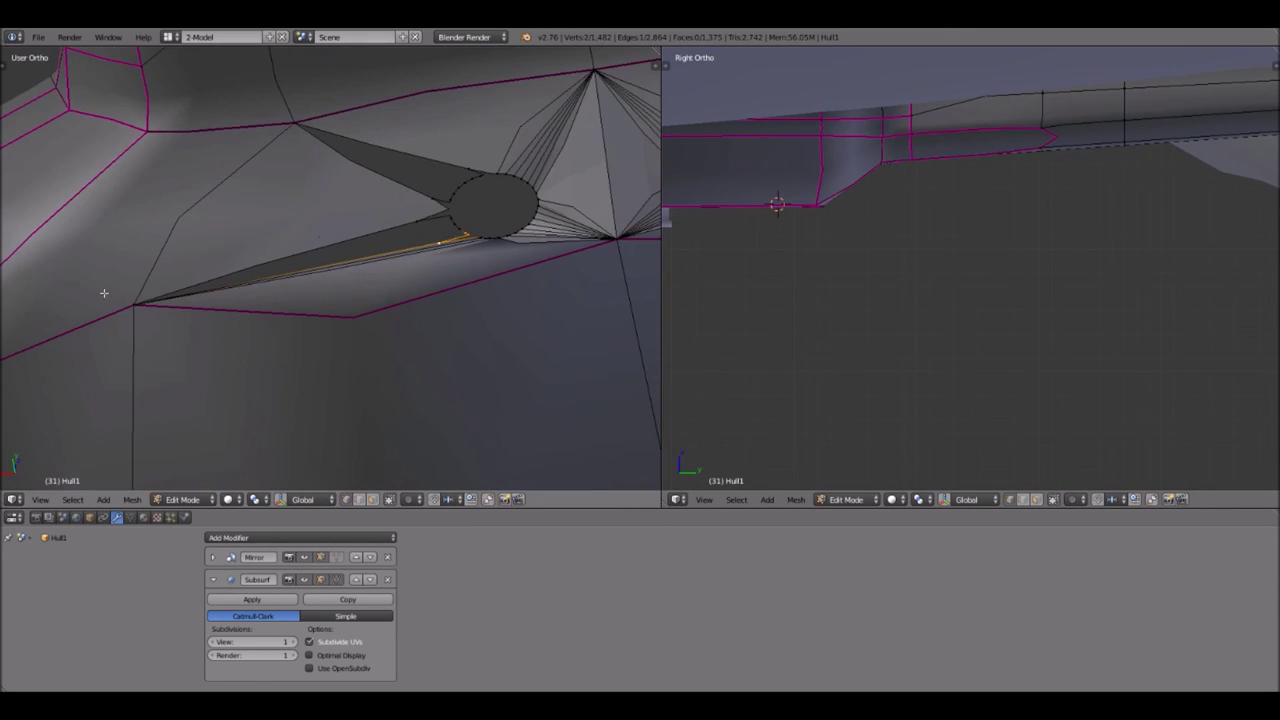
shift+right_click(146, 297)
key(f)
scroll(466, 206, up, 1)
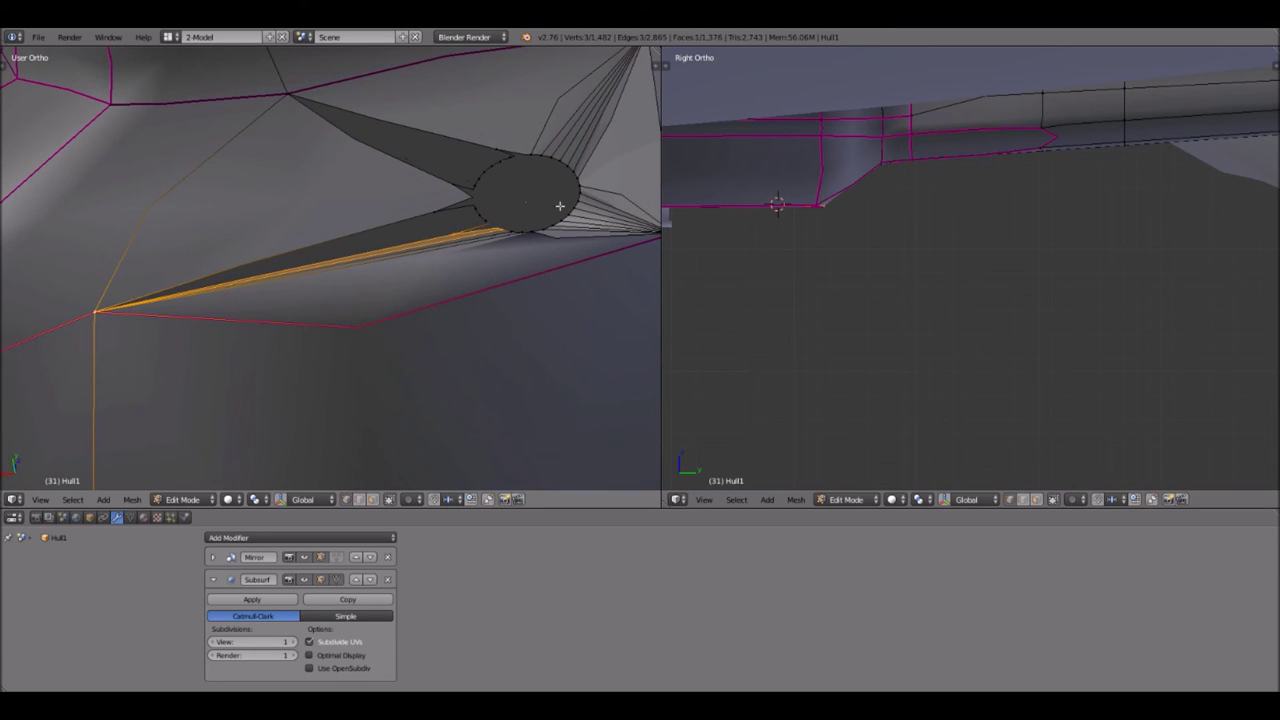
scroll(559, 202, up, 2)
right_click(503, 225)
scroll(325, 229, down, 2)
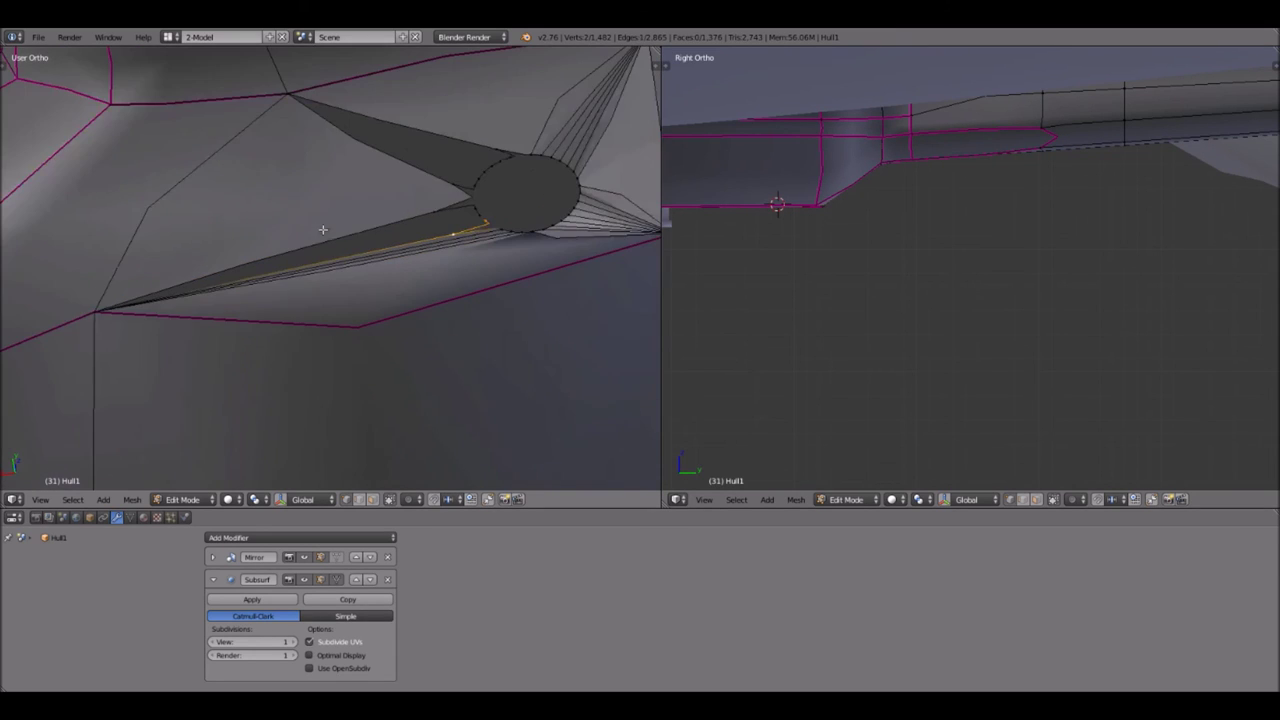
scroll(133, 302, down, 1)
shift+right_click(134, 302)
key(f)
scroll(465, 200, up, 2)
key(a)
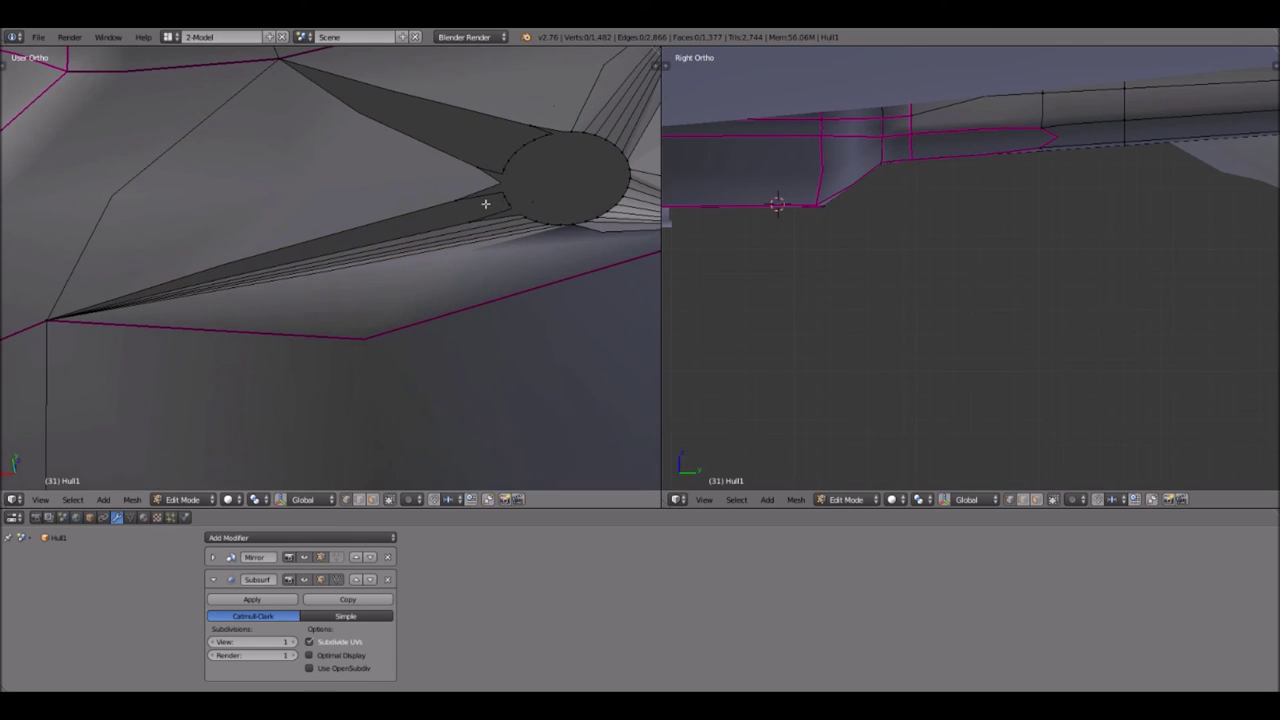
- Add two more triangular faces to the lower outer fan, working up the arc towards the circle's outermost point
scroll(544, 191, up, 1)
right_click(507, 213)
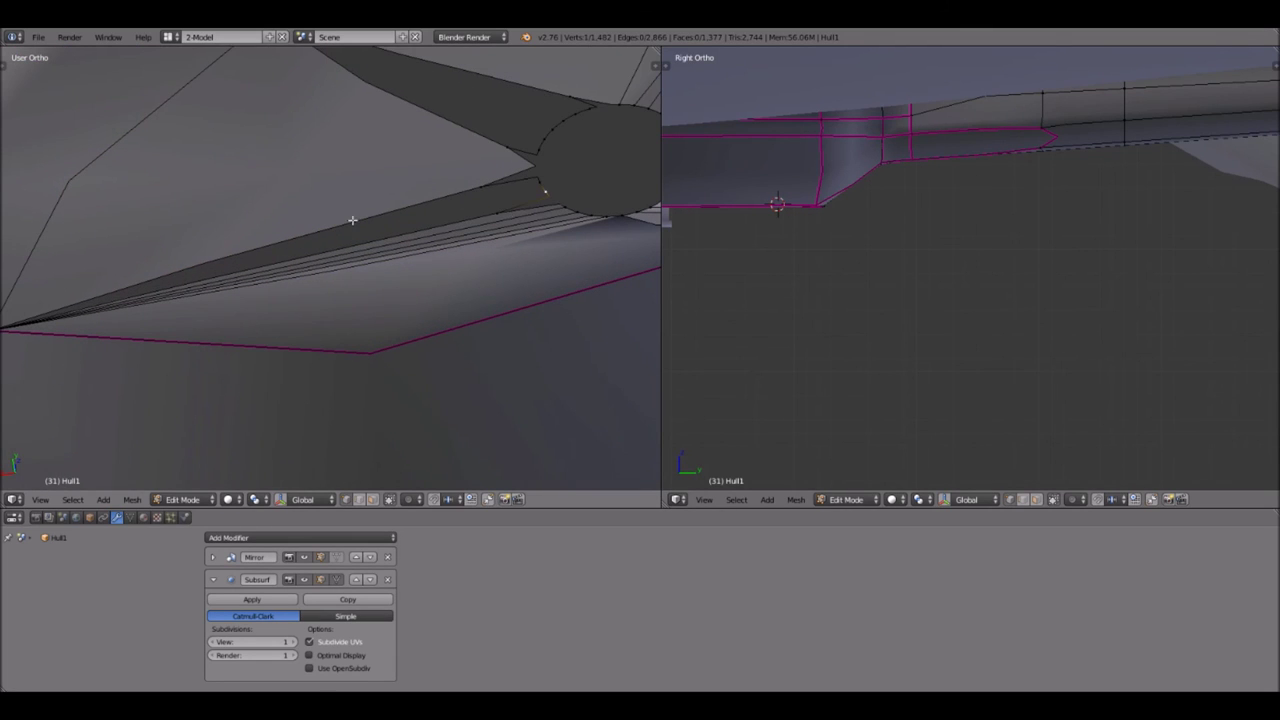
scroll(327, 238, down, 3)
scroll(176, 291, down, 1)
shift+right_click(176, 291)
scroll(432, 205, up, 1)
key(f)
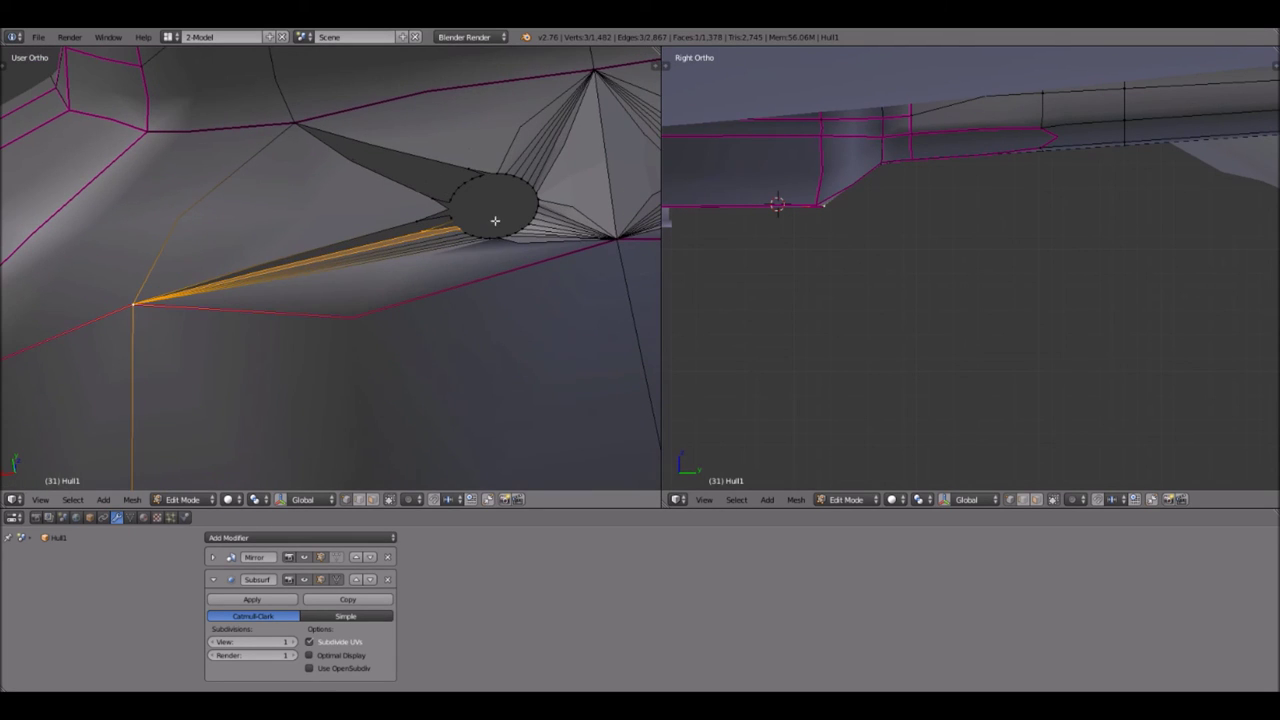
scroll(505, 197, up, 1)
right_click(456, 220)
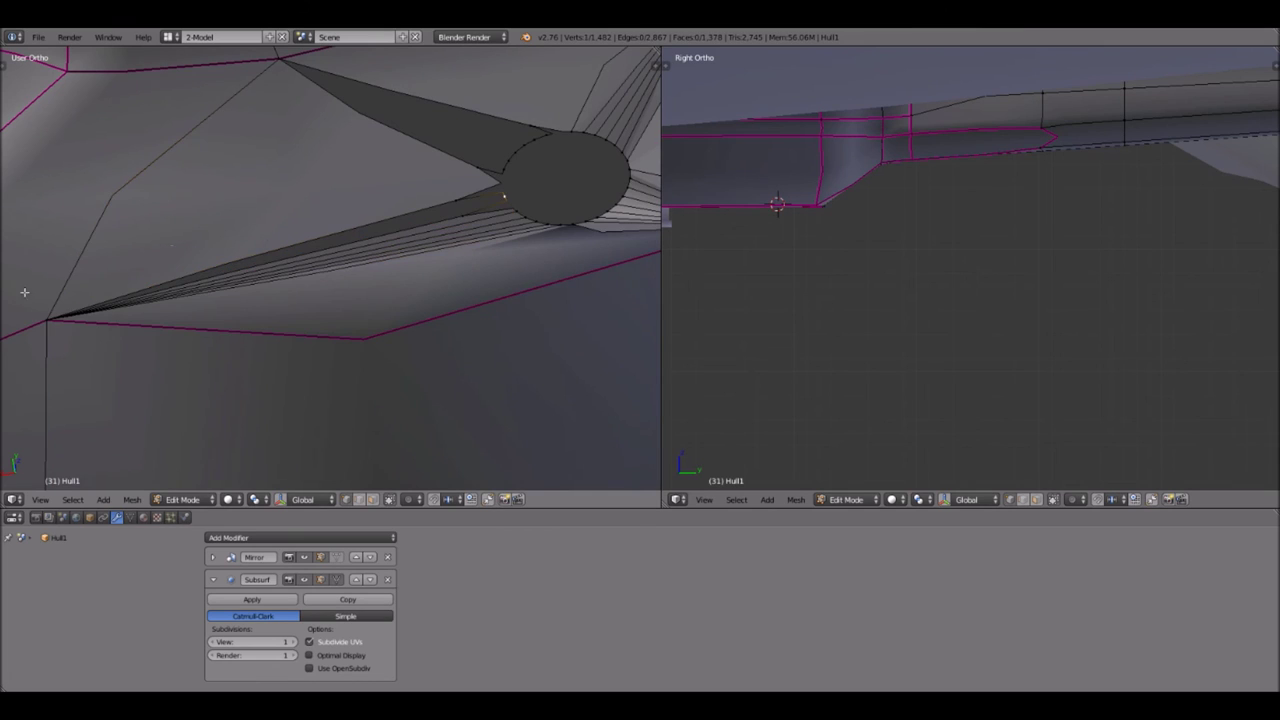
shift+right_click(54, 322)
key(f)
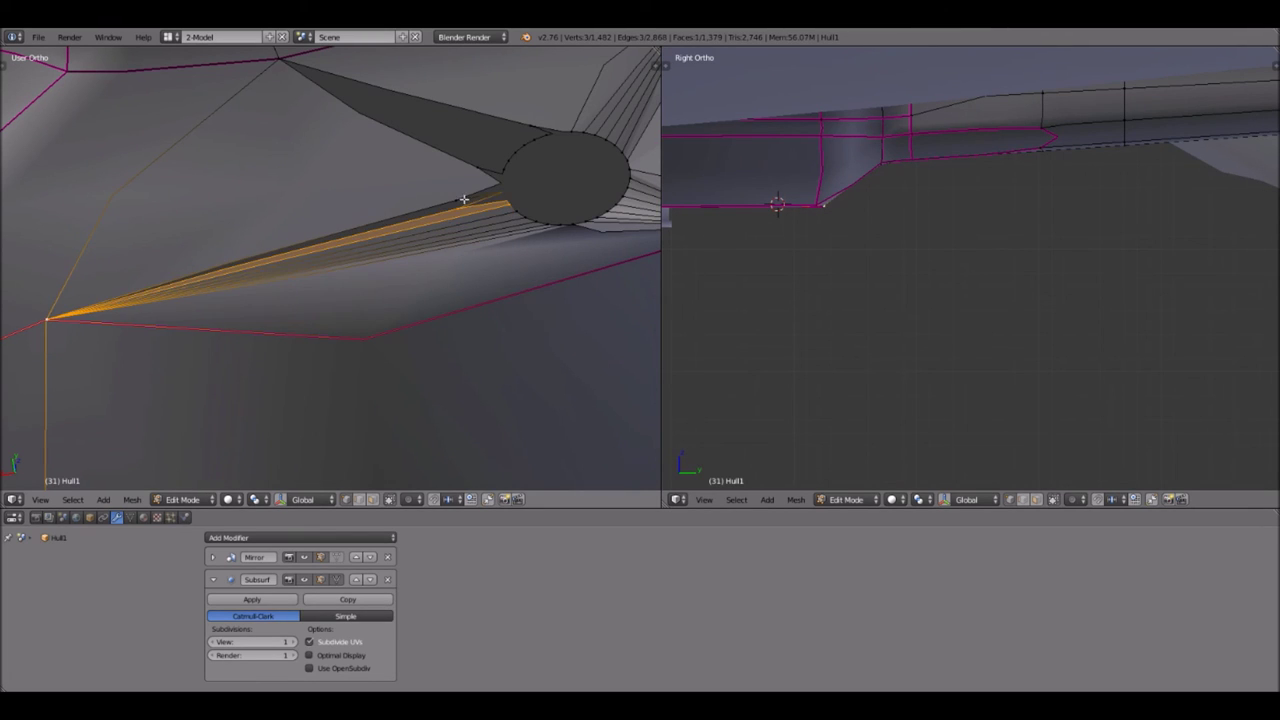
- Close the remaining lower outer gap with a triangular face between the circle's outermost point and the outer lower hull vertex
key(a)
right_click(460, 213)
shift+right_click(50, 319)
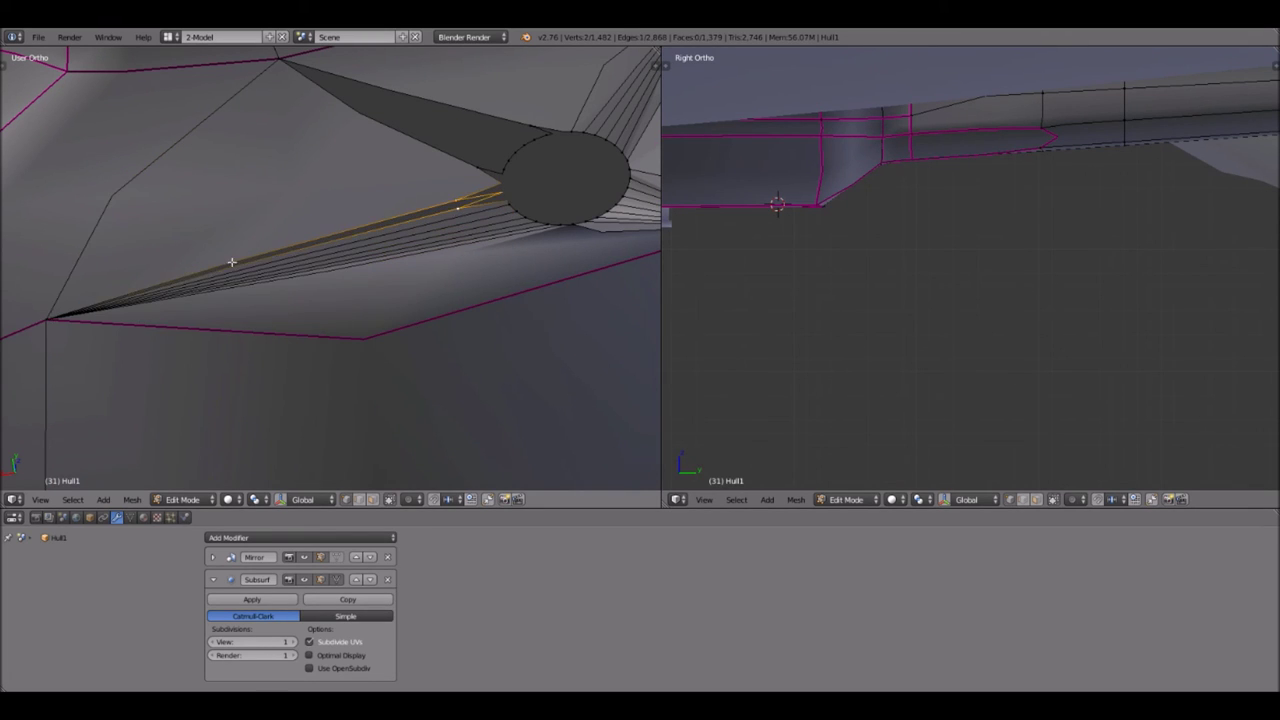
key(f)
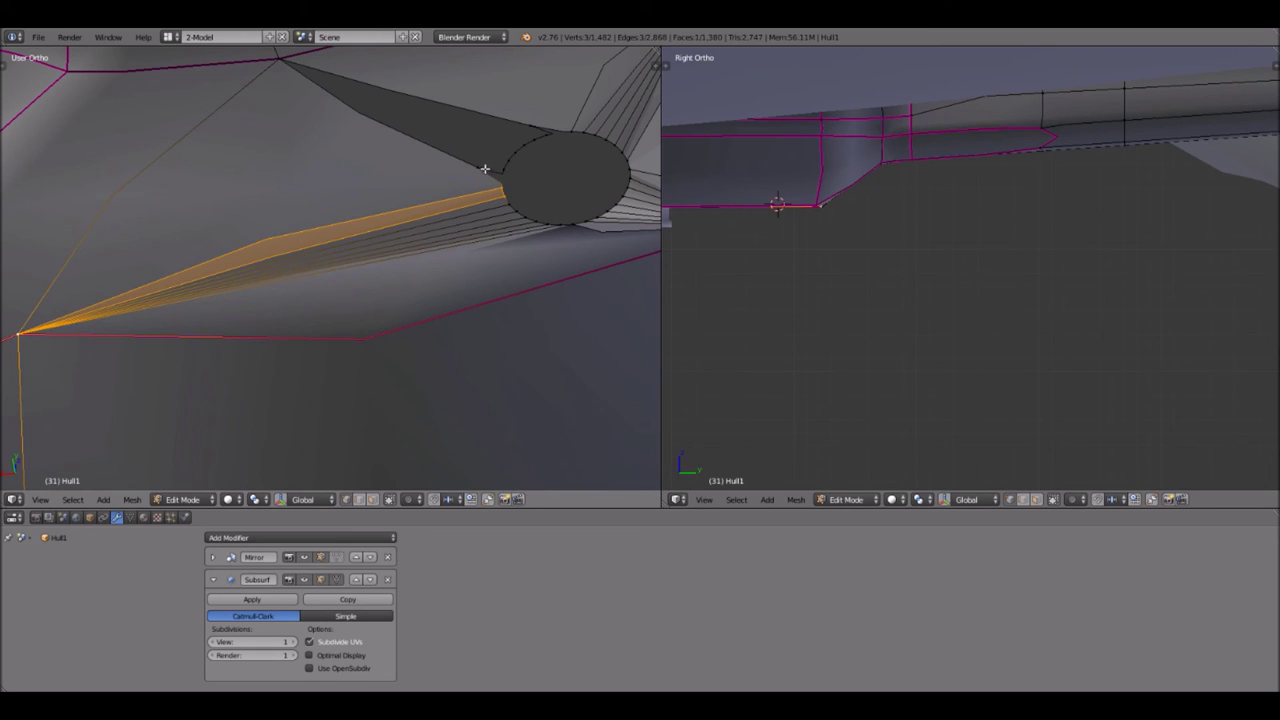
- Start the upper outer fan with two triangular faces from the circle's outermost edges to the outer upper hull vertex
key(a)
right_click(478, 167)
ctrl+right_click(280, 60)
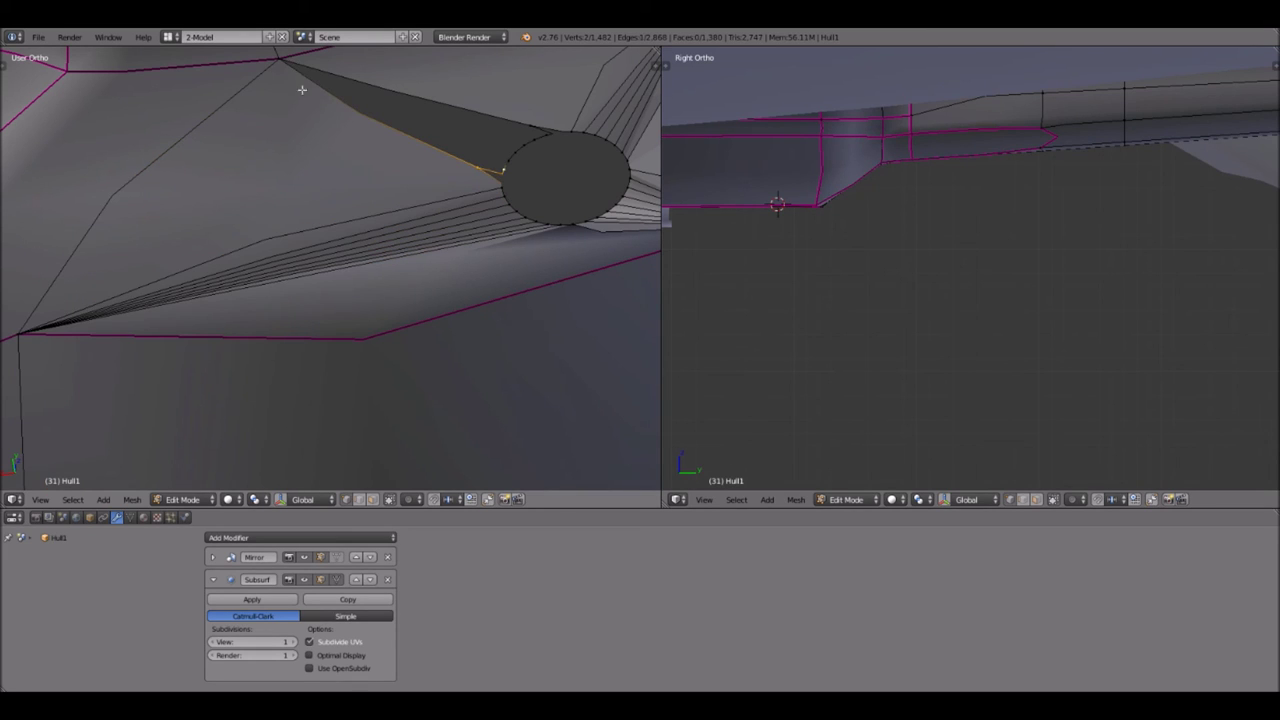
key(f)
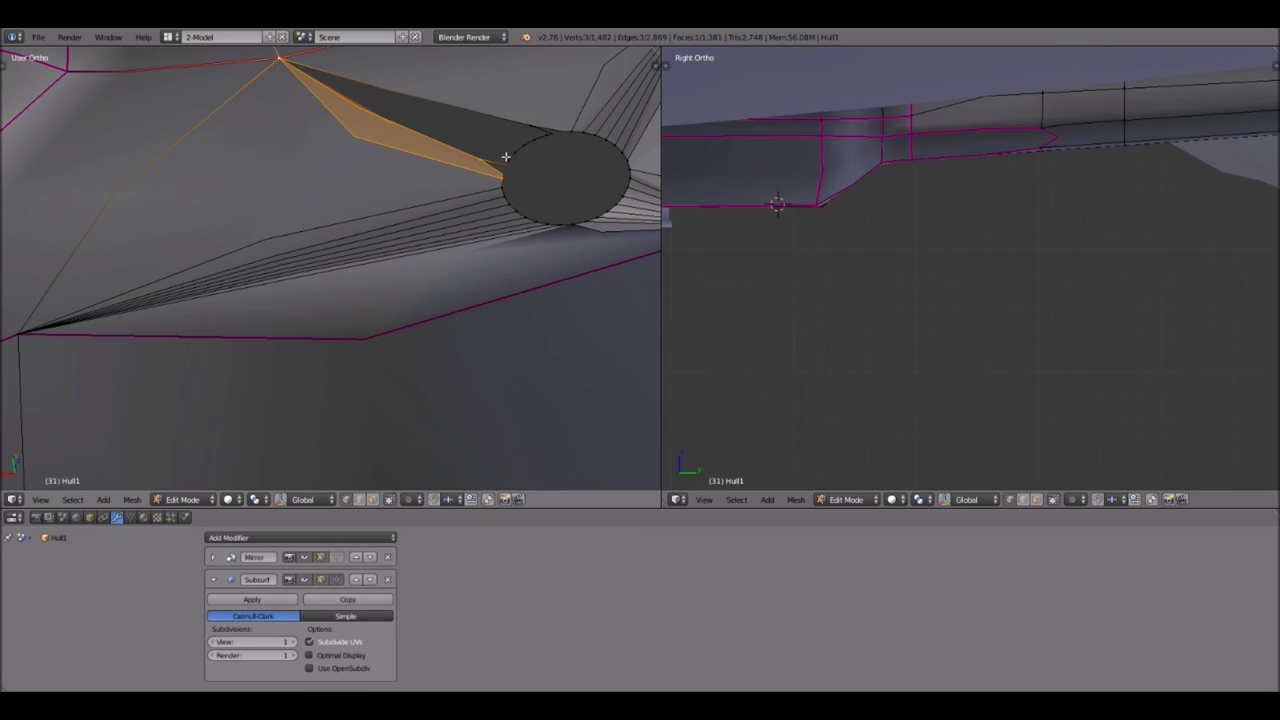
right_click(482, 158)
ctrl+right_click(280, 58)
key(f)
key(a)
- Fill the third triangle of the upper outer fan between the circle's next edge and the outer upper hull vertex
scroll(550, 131, up, 1)
right_click(515, 131)
scroll(370, 117, down, 1)
scroll(287, 84, down, 1)
ctrl+right_click(288, 88)
key(f)
key(a)
- Add the next triangular face to the upper outer fan, joining the circle's next edge to the outer upper hull vertex
scroll(503, 143, up, 1)
scroll(523, 119, up, 1)
alt+right_click(555, 121)
scroll(426, 131, down, 1)
scroll(314, 101, down, 1)
ctrl+right_click(289, 94)
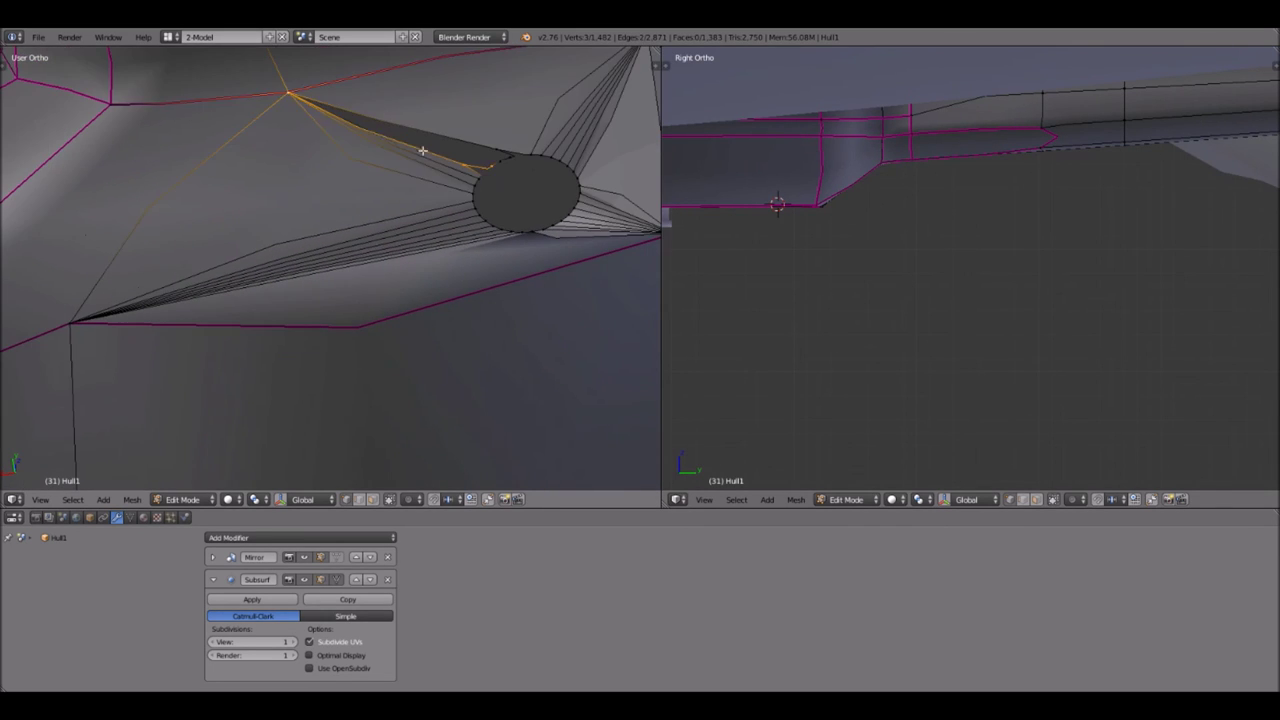
key(f)
key(a)
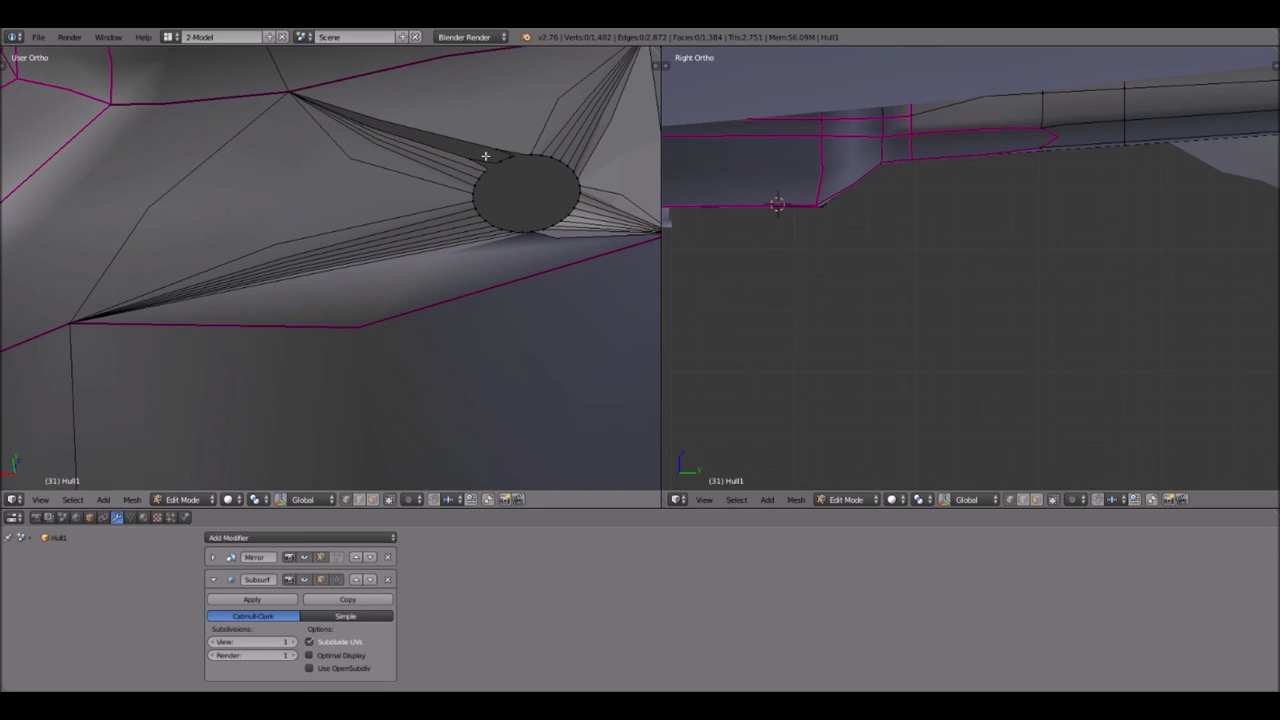
- Add two more triangular faces to the upper outer fan, continuing along the circle's upper arc
right_click(291, 95)
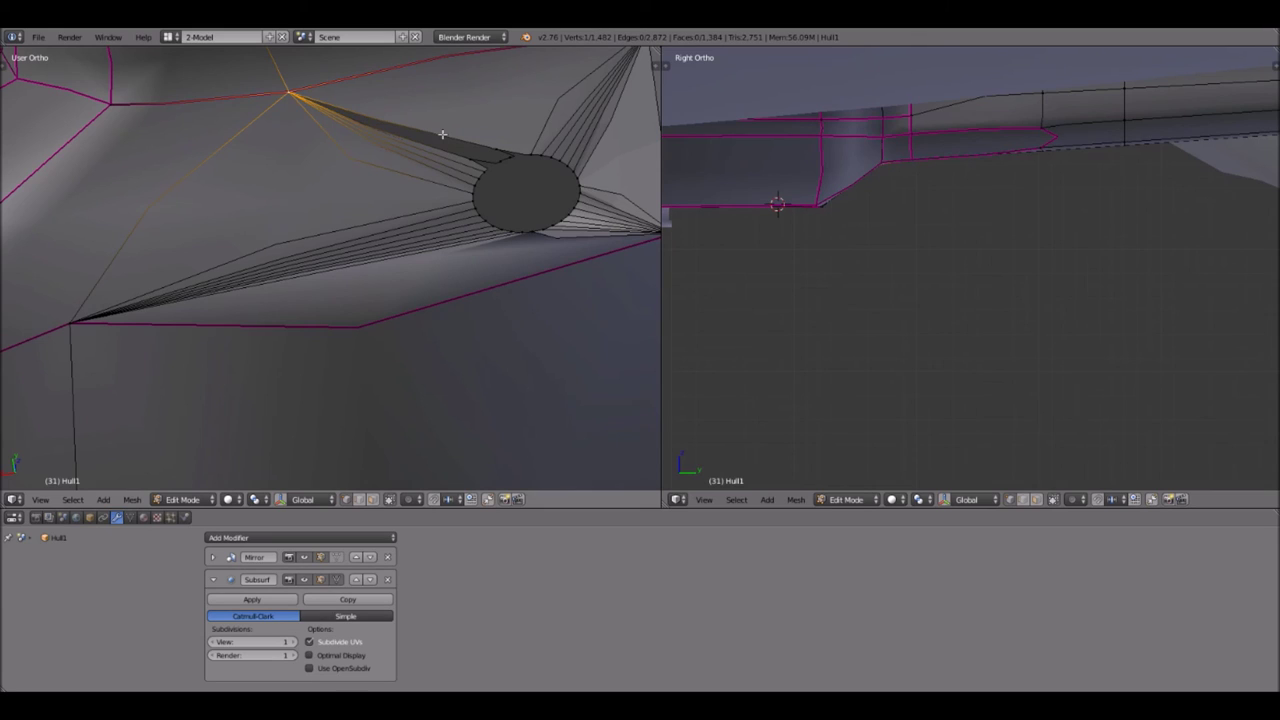
key(f)
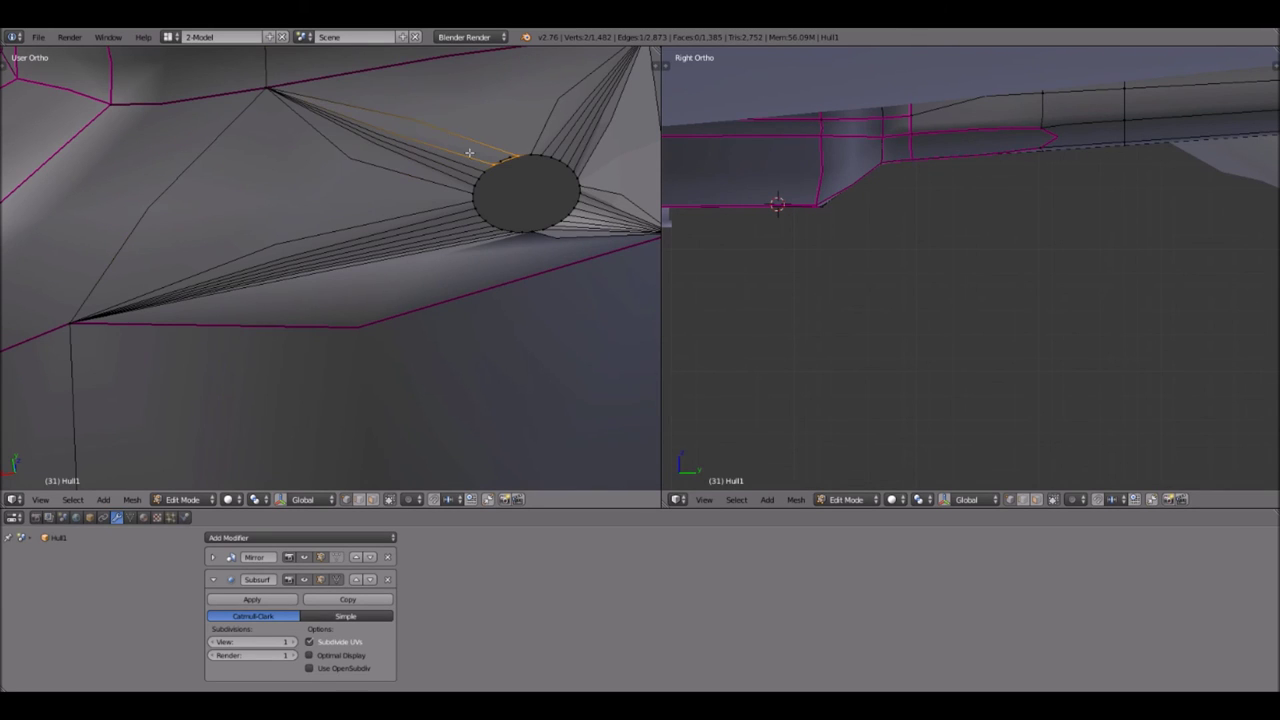
shift+right_click(466, 150)
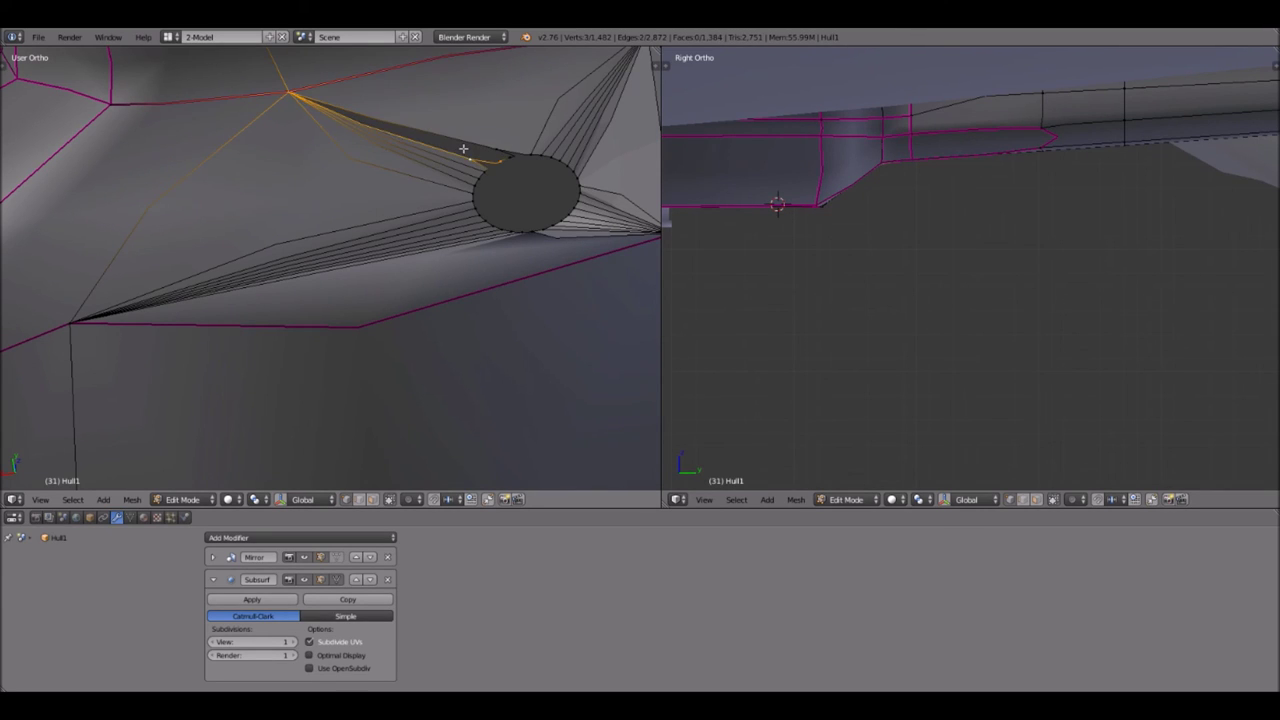
scroll(485, 152, up, 1)
right_click(521, 133)
shift+right_click(491, 131)
scroll(305, 94, down, 1)
shift+right_click(305, 92)
key(f)
key(a)
- Close the last gap of the upper outer fan with a triangular face between the circle's remaining edge and the outer upper hull vertex
scroll(510, 113, up, 1)
scroll(541, 97, up, 1)
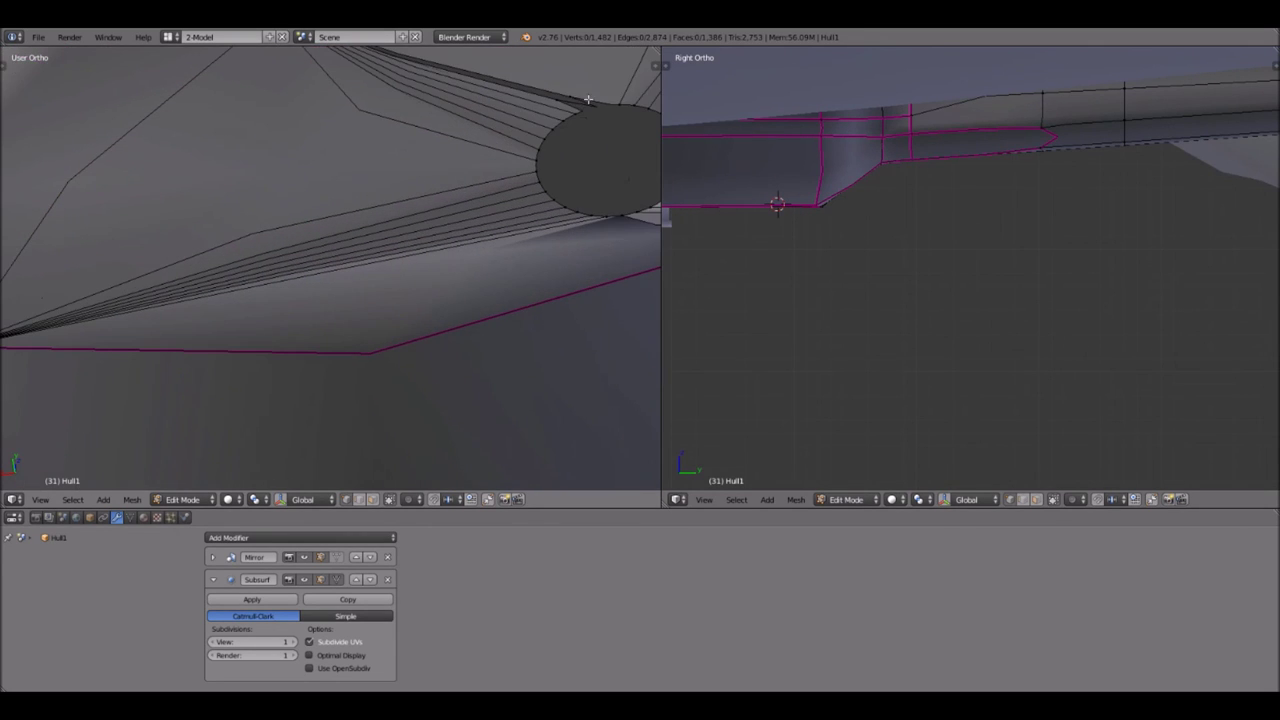
right_click(578, 88)
shift+right_click(556, 89)
scroll(412, 90, down, 1)
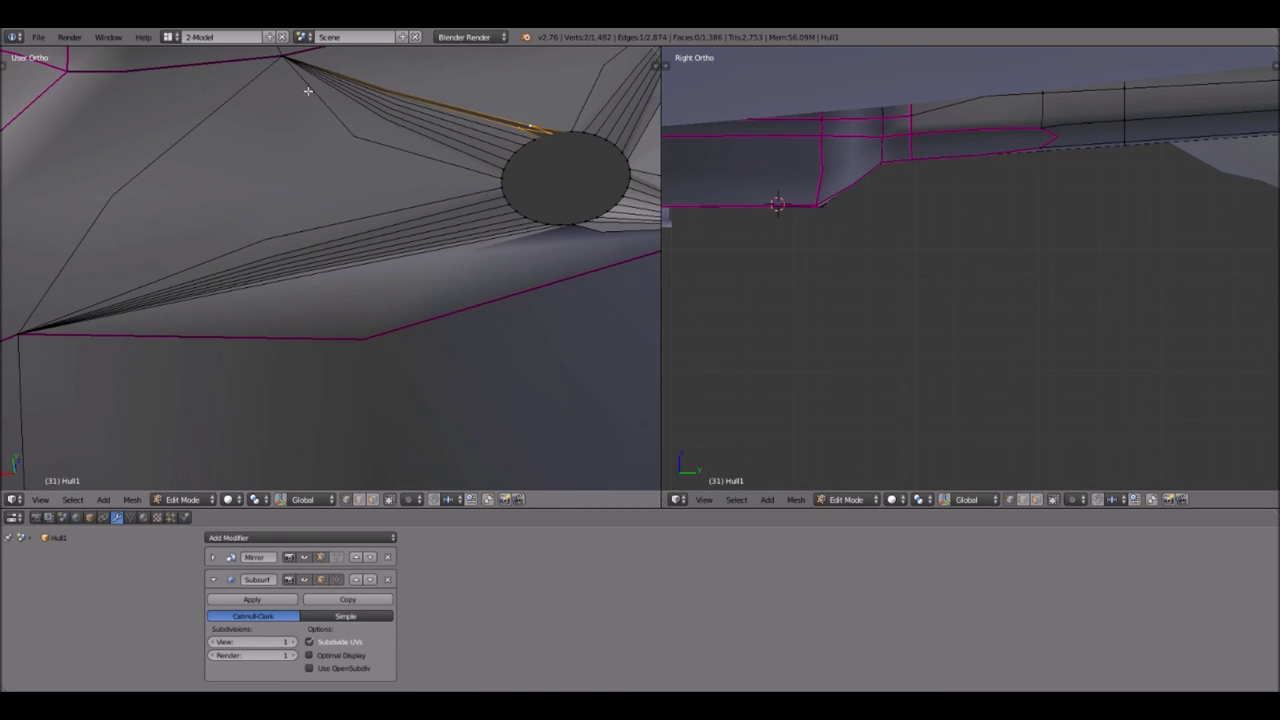
scroll(309, 91, down, 1)
key(f)
key(a)
scroll(354, 109, down, 2)
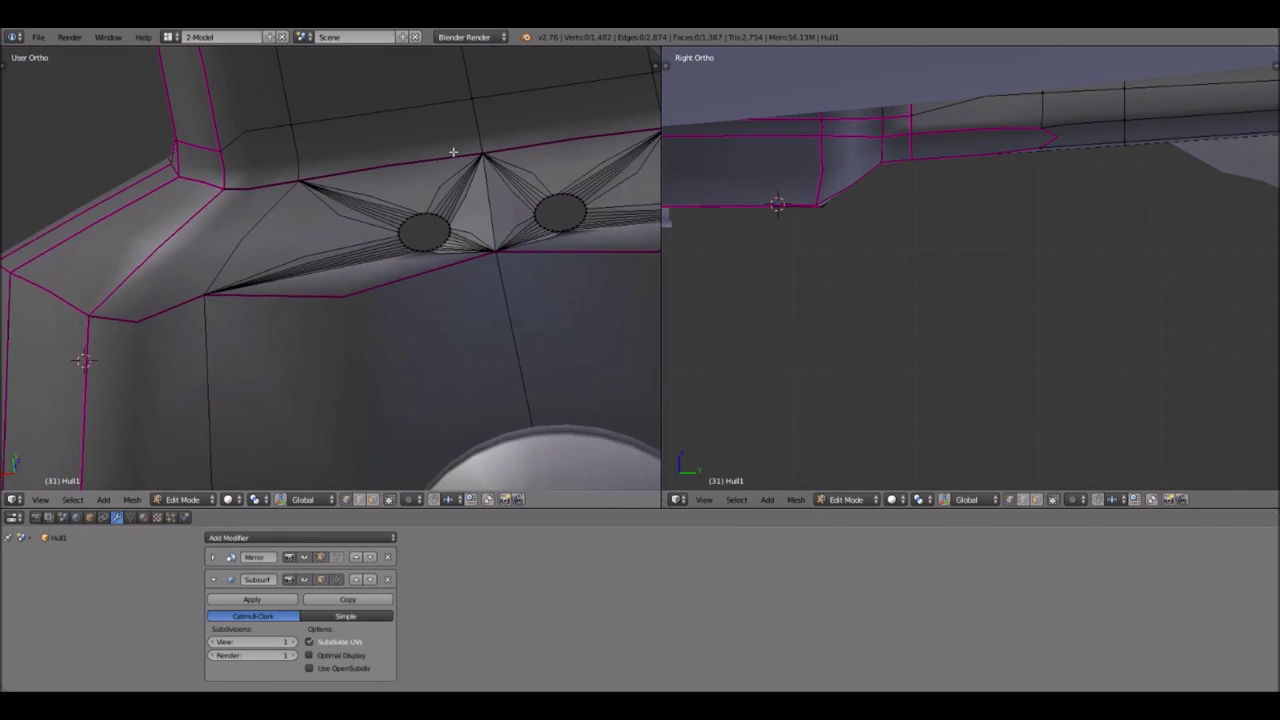
- Select the circle and fan vertices with their surrounding hull corners, and fully crease the edges of the sloped panel
scroll(428, 332, up, 3)
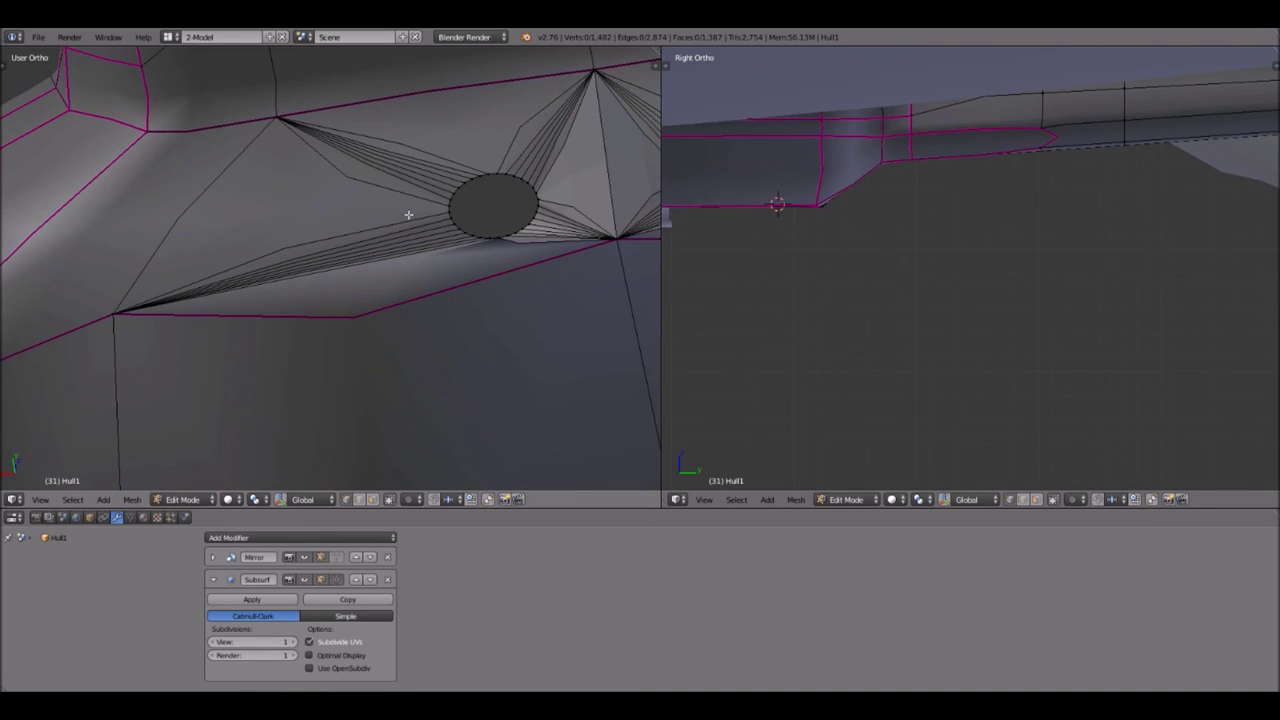
scroll(409, 217, down, 1)
key(b)
drag(408, 163, 568, 250)
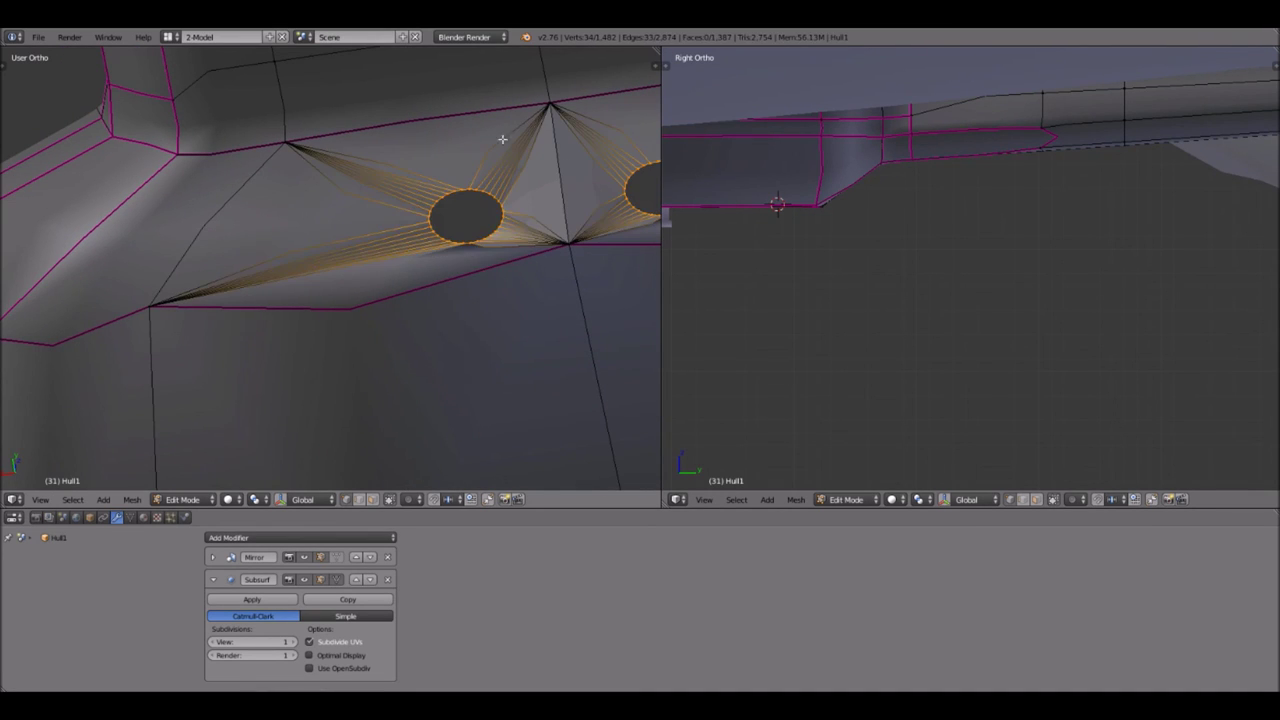
shift+right_click(296, 138)
shift+right_click(275, 259)
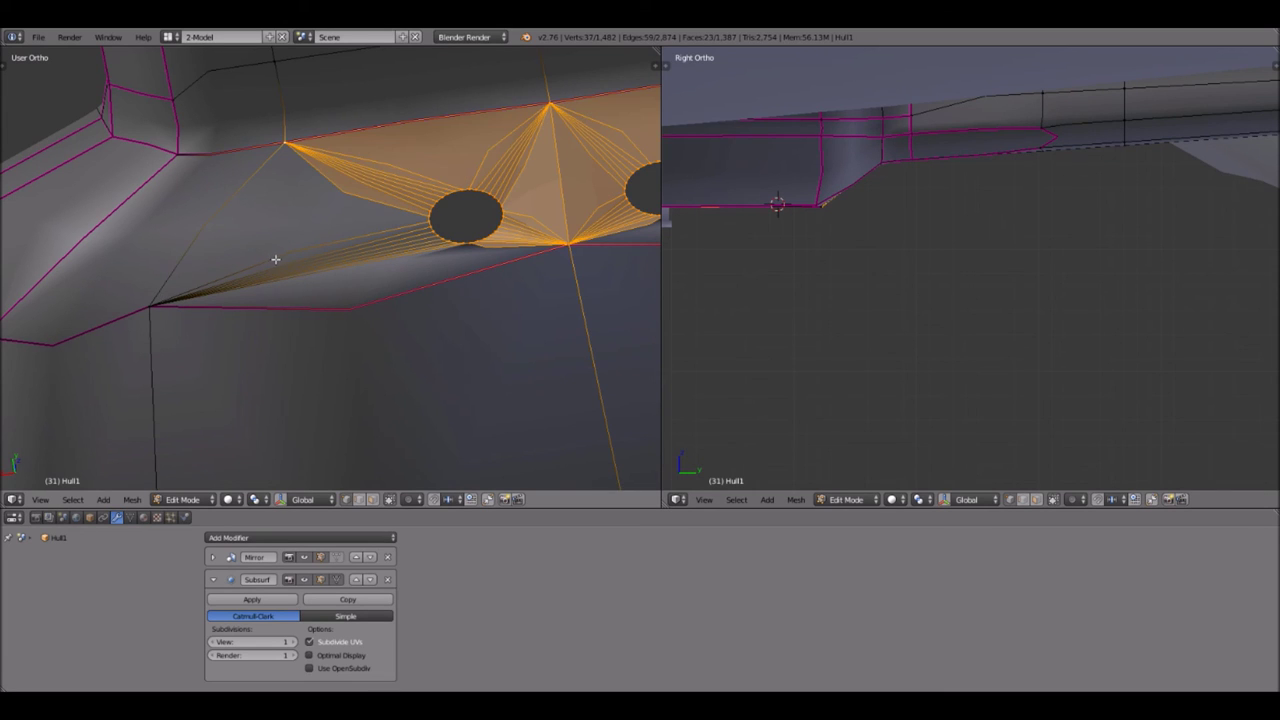
shift+right_click(151, 305)
key(shift+e)
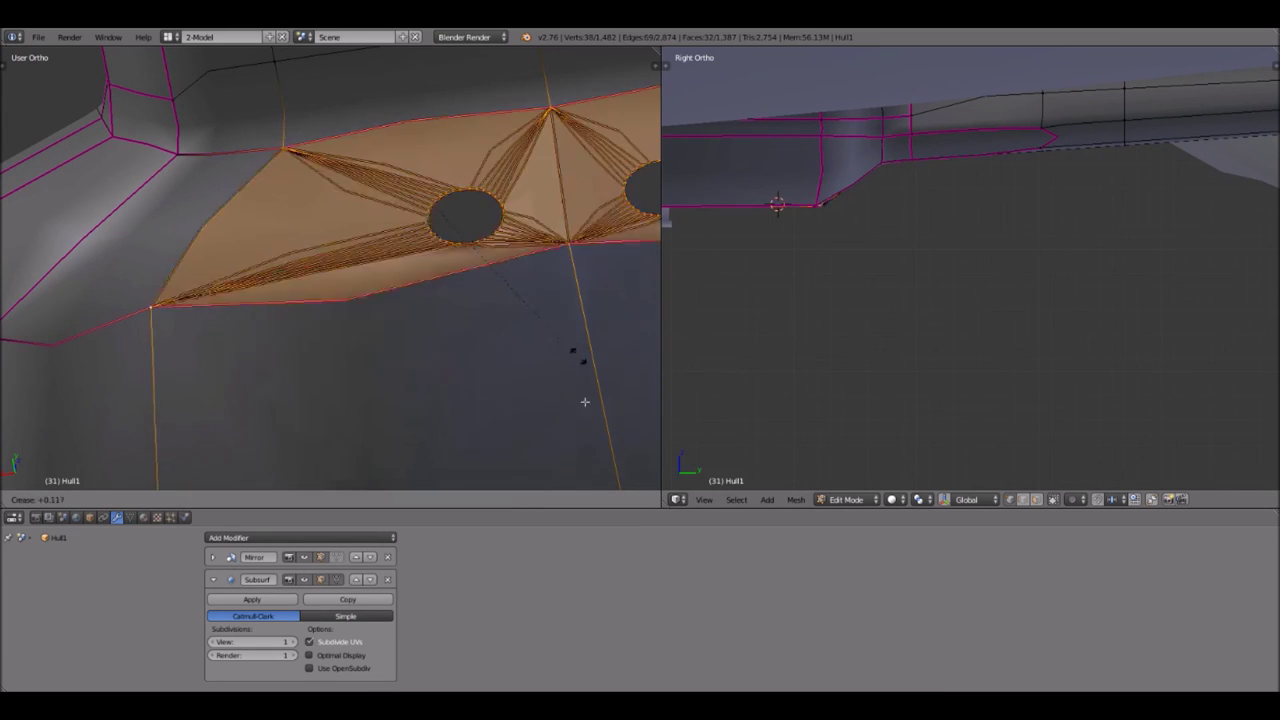
click(21, 75)
- Switch to Object Mode and examine the shading of the sloped hull panel around the two circular openings
scroll(330, 268, down, 3)
scroll(330, 268, up, 1)
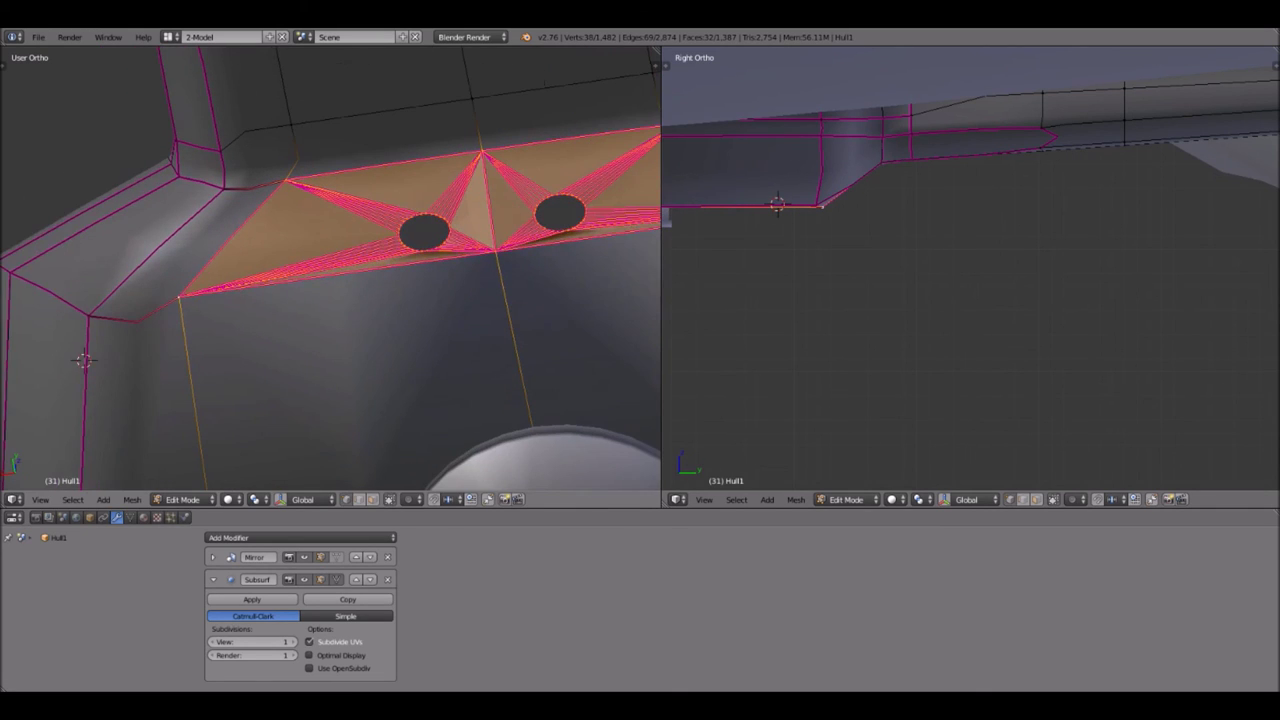
middle_drag(83, 360, 34, 378)
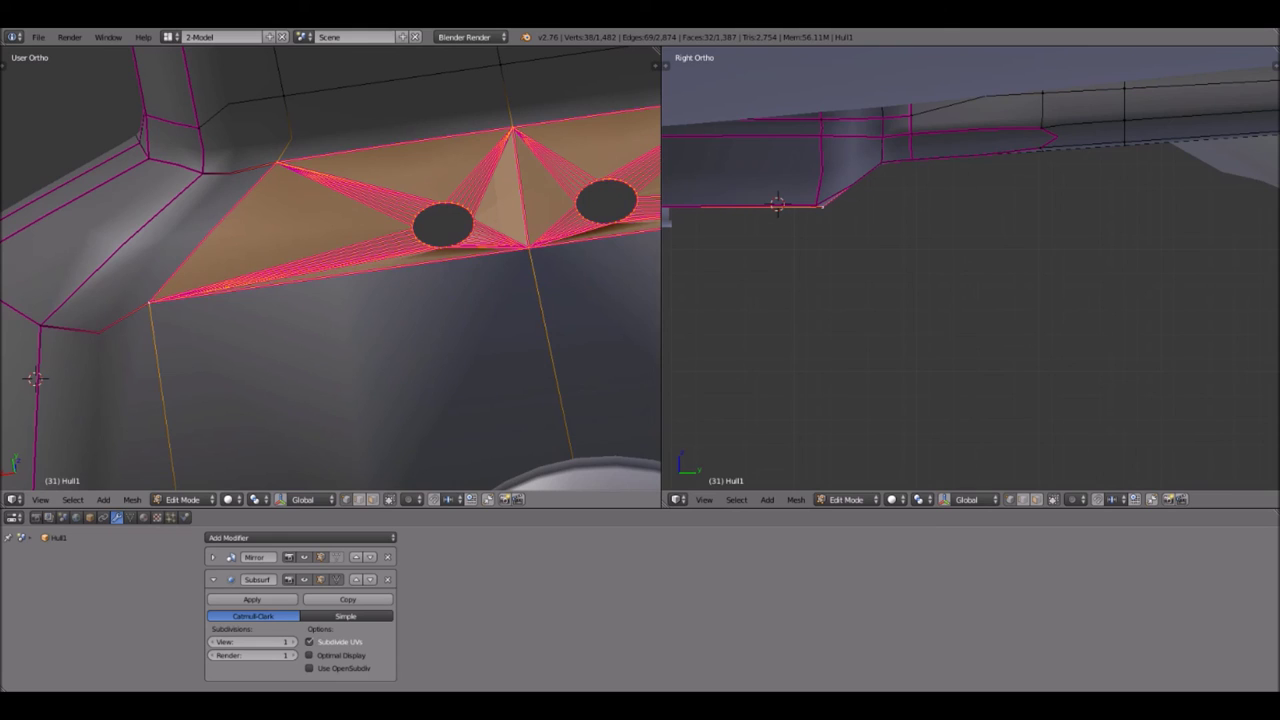
click(185, 499)
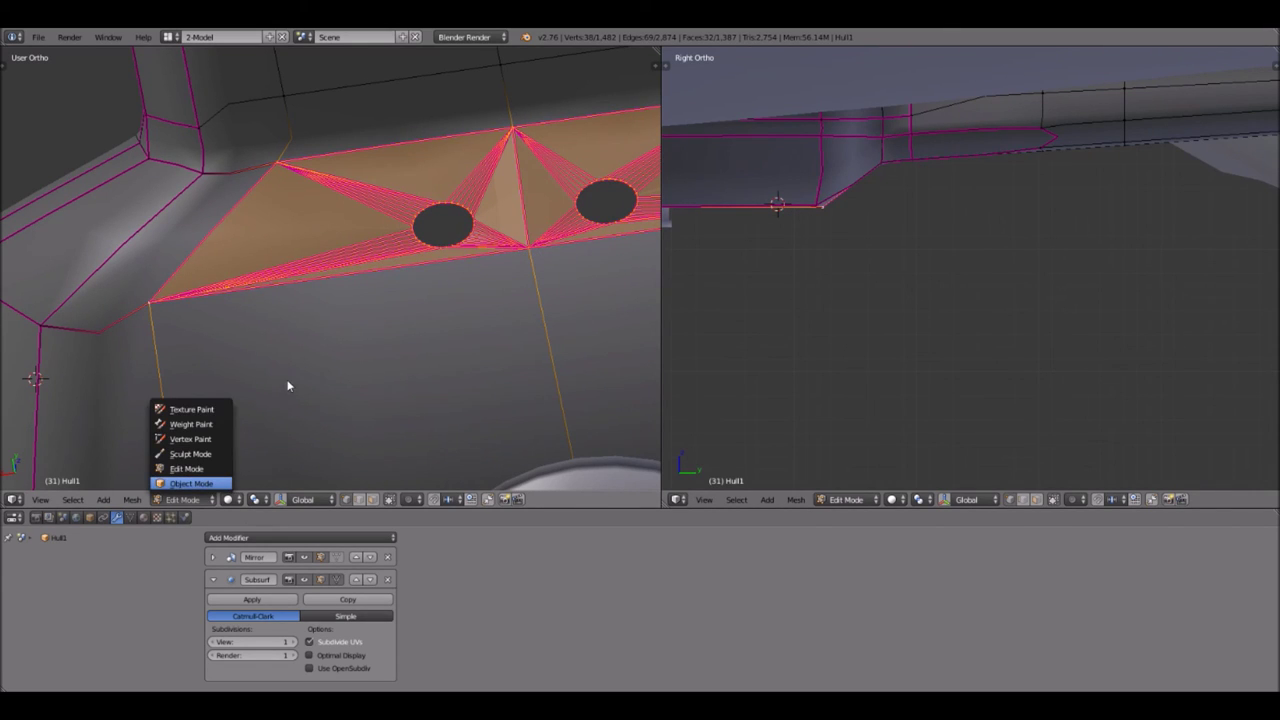
click(190, 483)
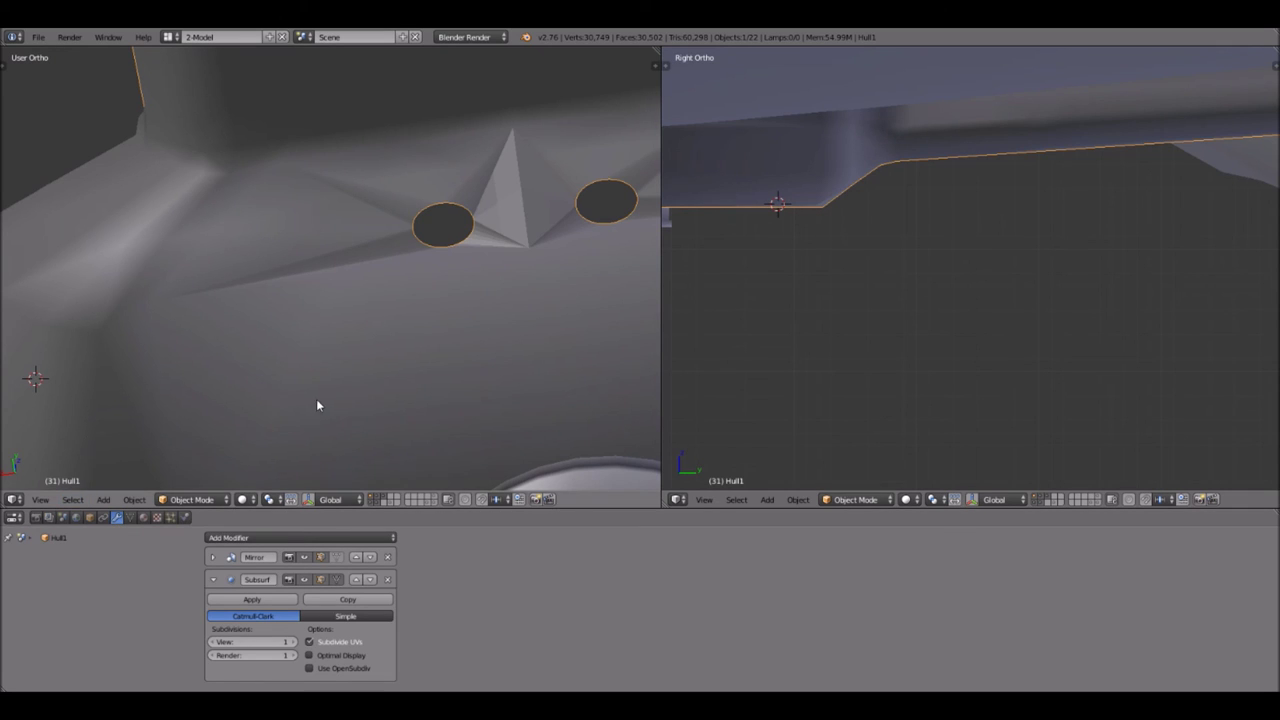
scroll(315, 405, down, 2)
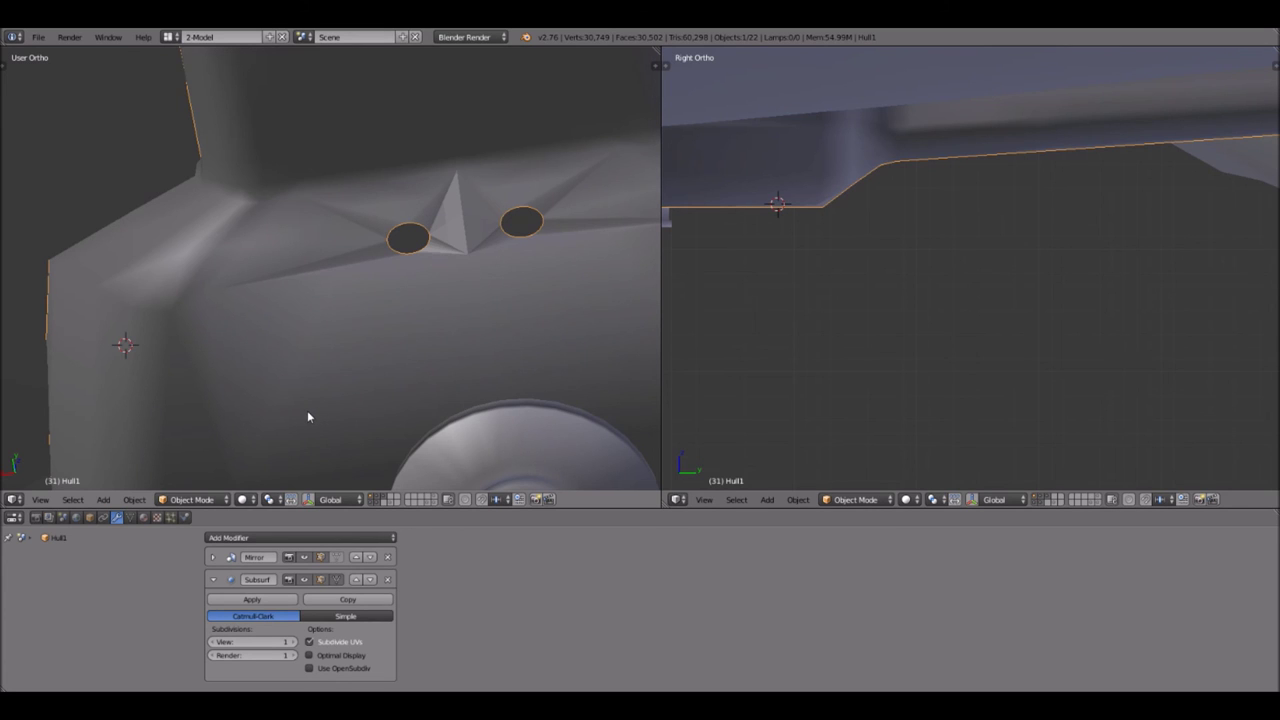
scroll(423, 470, down, 1)
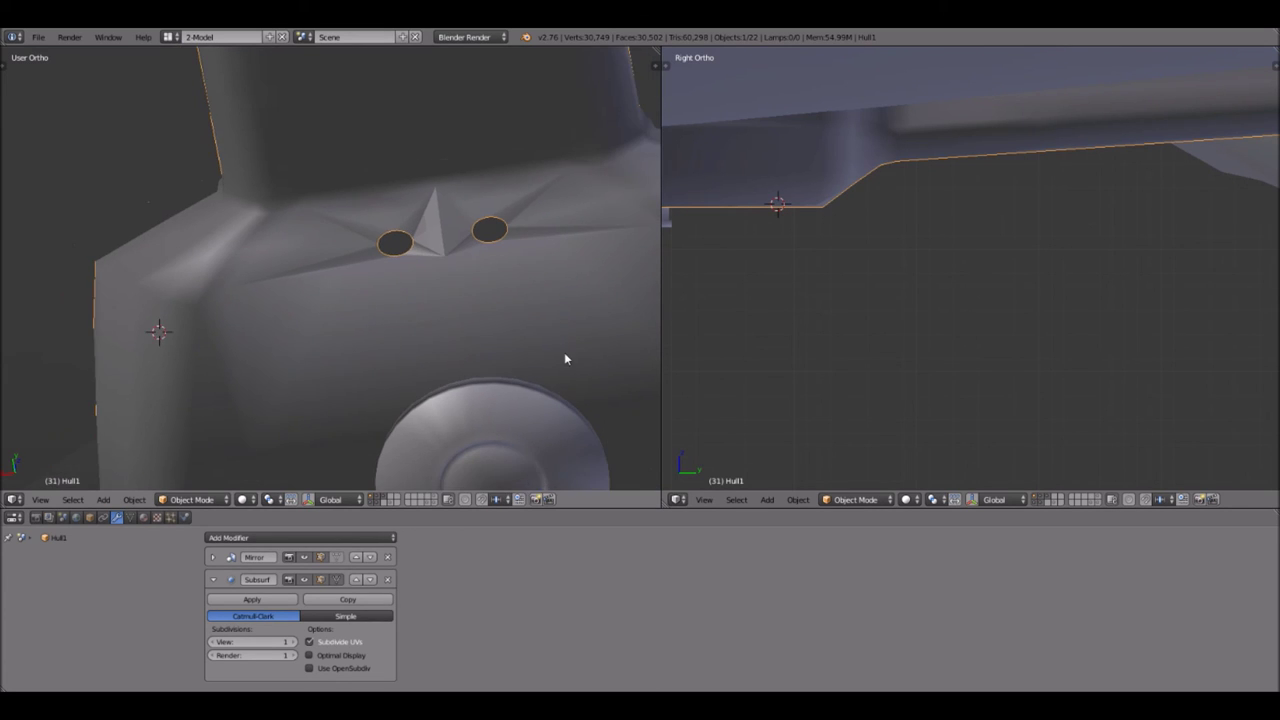
middle_drag(541, 366, 563, 431)
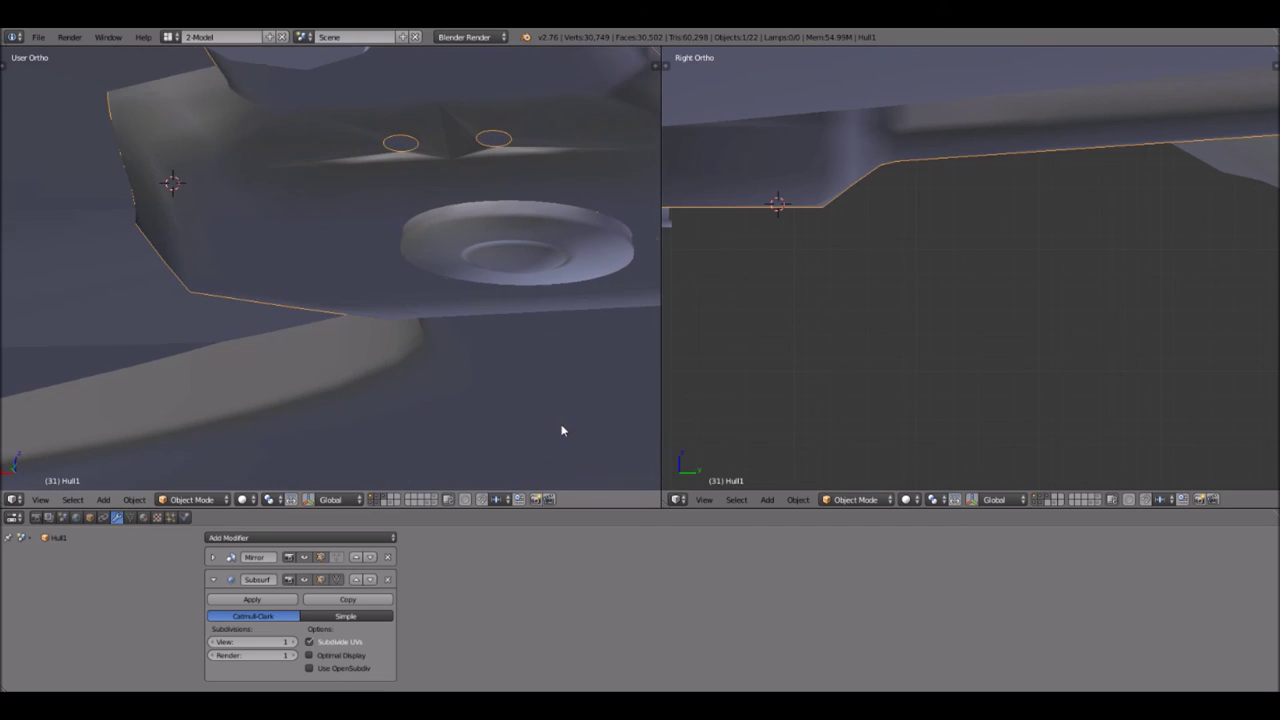
middle_drag(493, 339, 511, 287)
scroll(500, 290, up, 3)
shift+middle_drag(178, 148, 220, 286)
scroll(193, 382, up, 2)
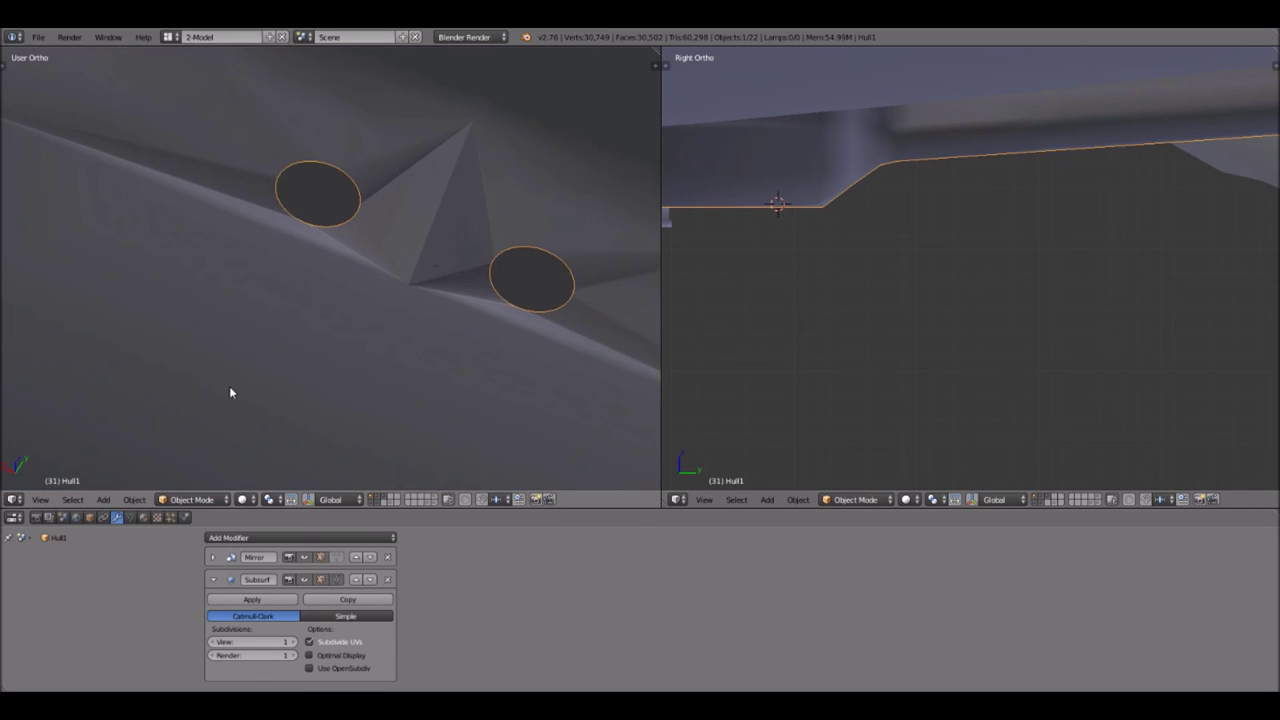
scroll(230, 440, up, 1)
- Return to Edit Mode, clear the selection, and select both end vertices of the centre edge between the two circular openings
click(226, 500)
click(222, 467)
scroll(315, 266, down, 2)
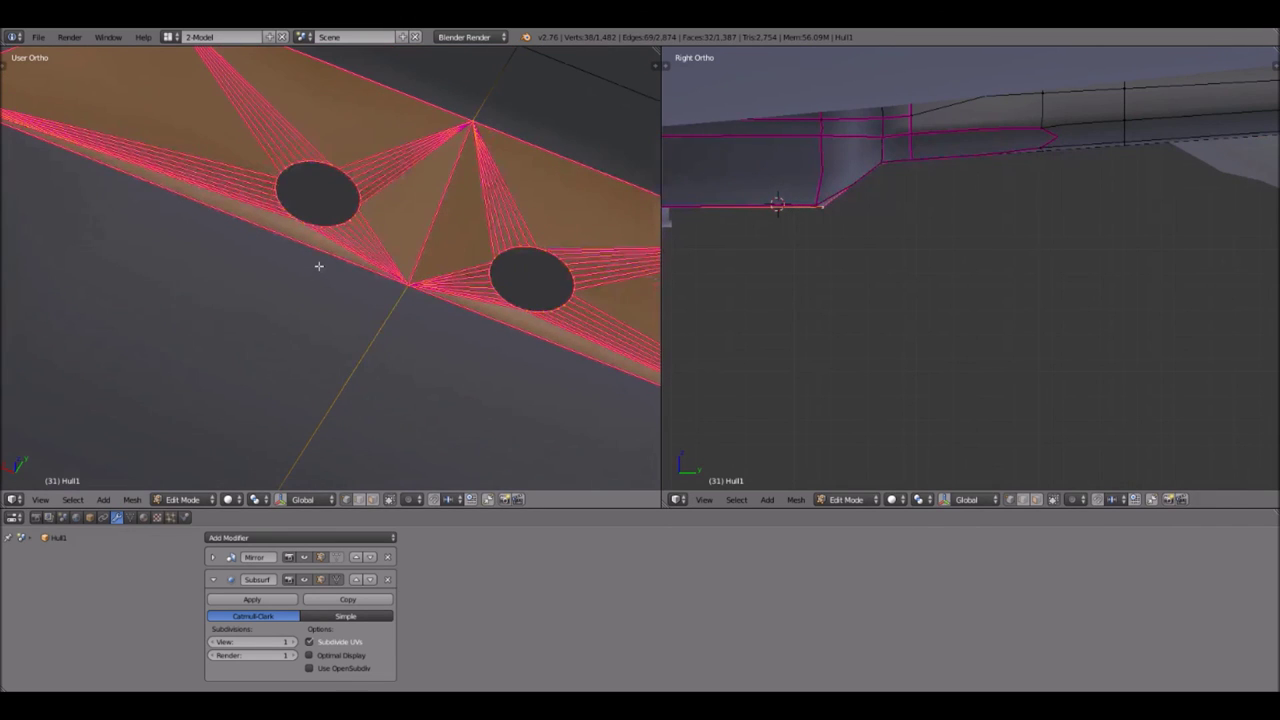
key(a)
scroll(259, 351, down, 3)
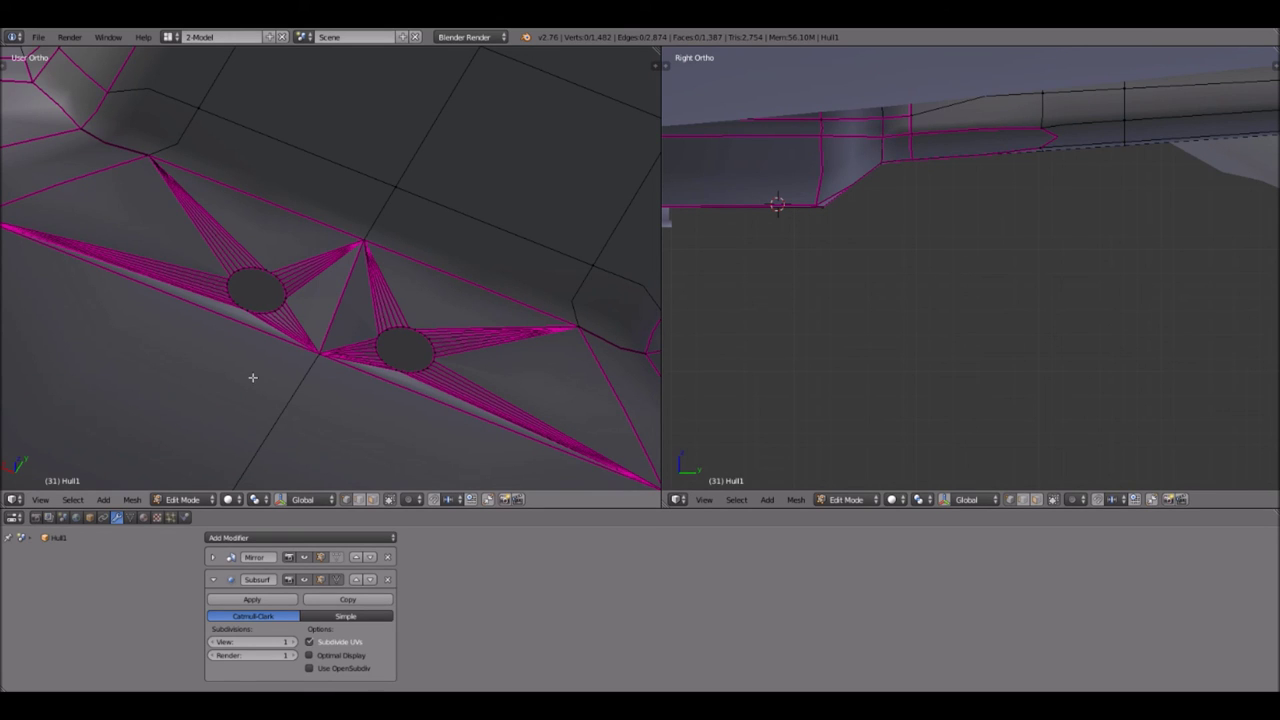
scroll(351, 360, up, 4)
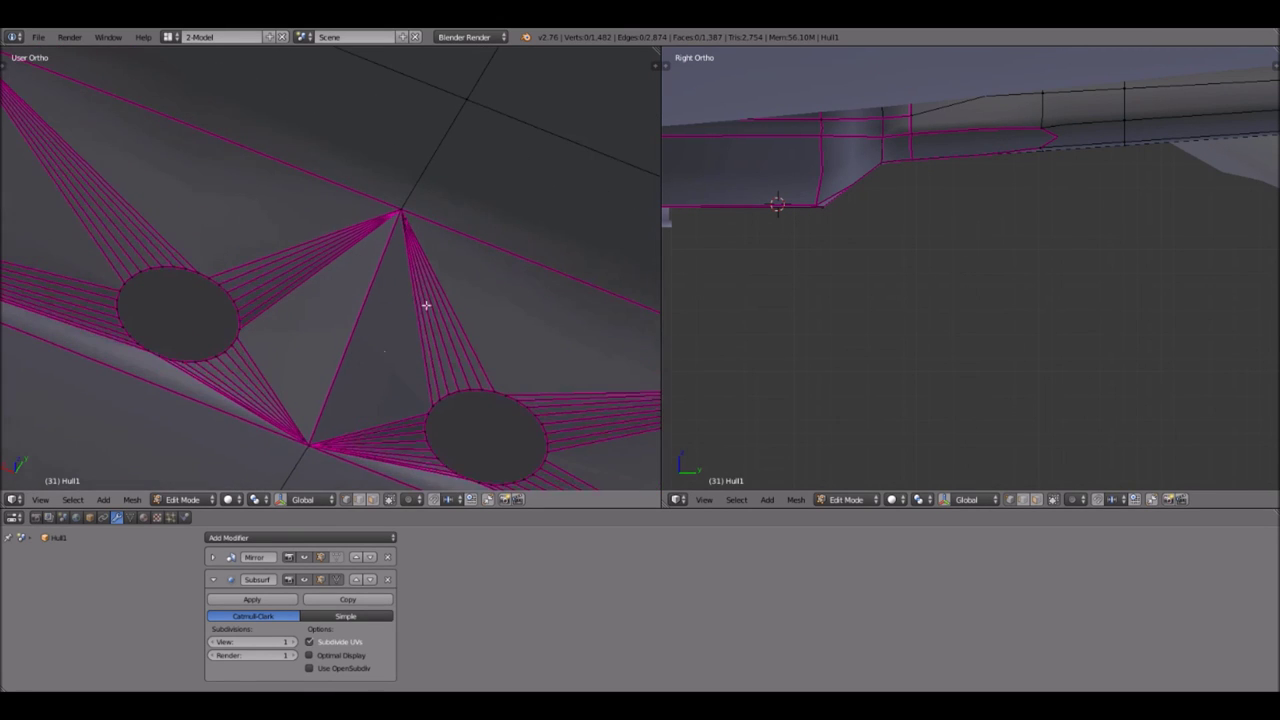
scroll(398, 224, down, 1)
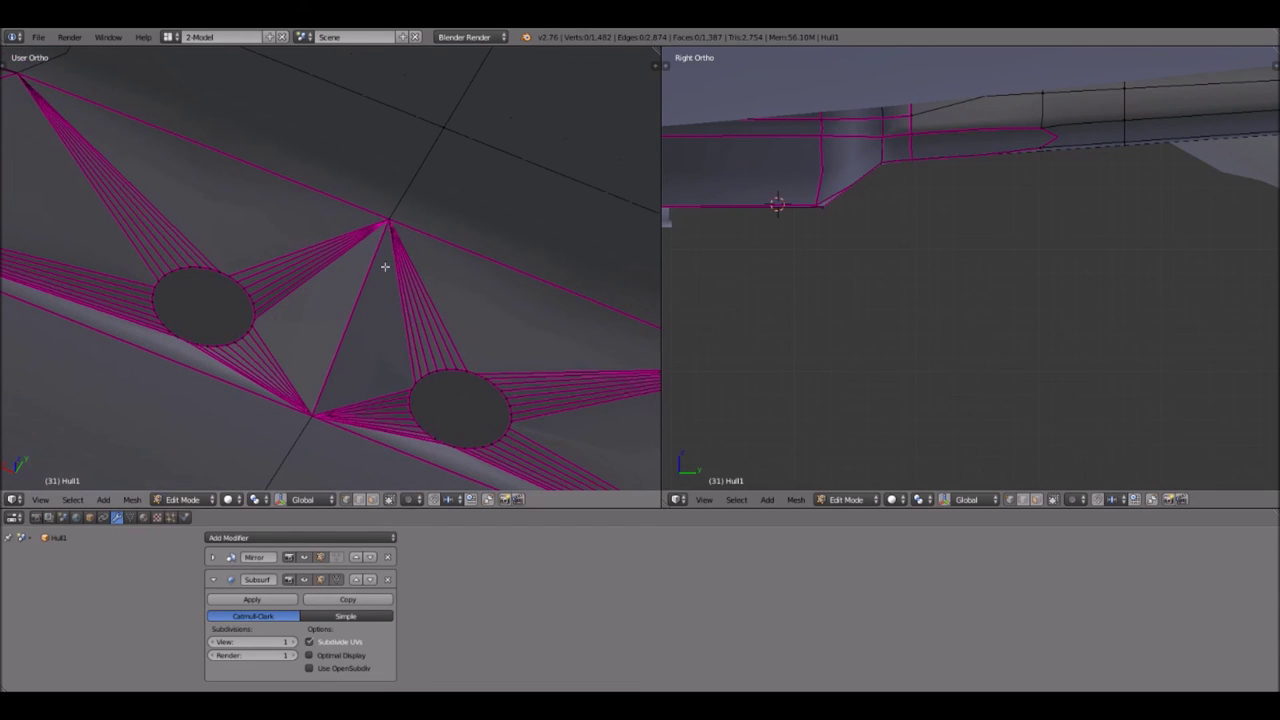
right_click(320, 415)
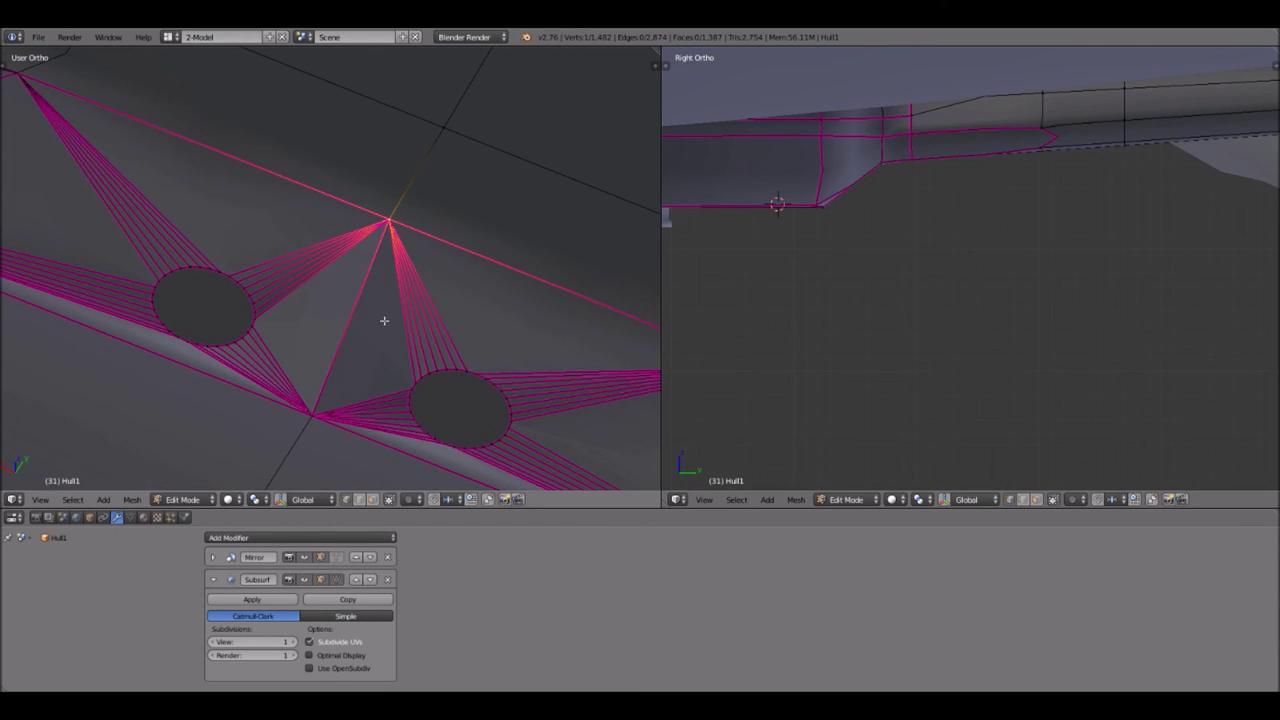
scroll(384, 320, down, 1)
scroll(384, 321, down, 1)
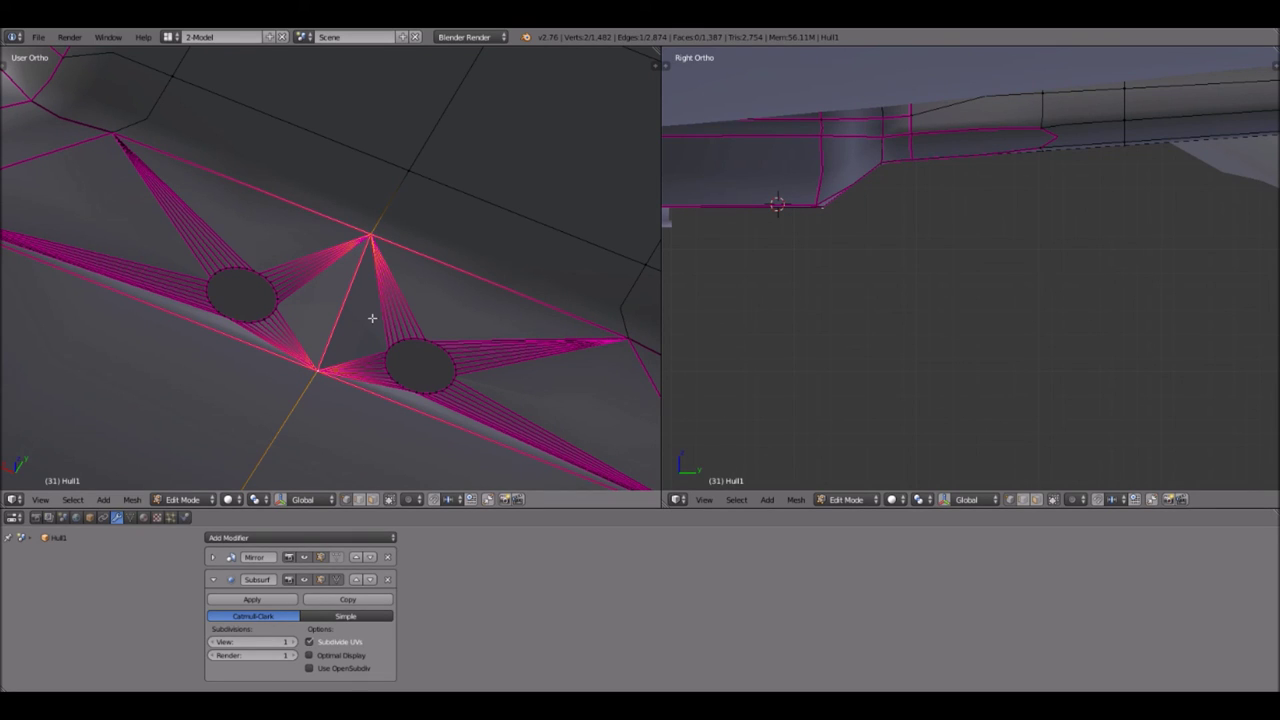
scroll(403, 346, up, 2)
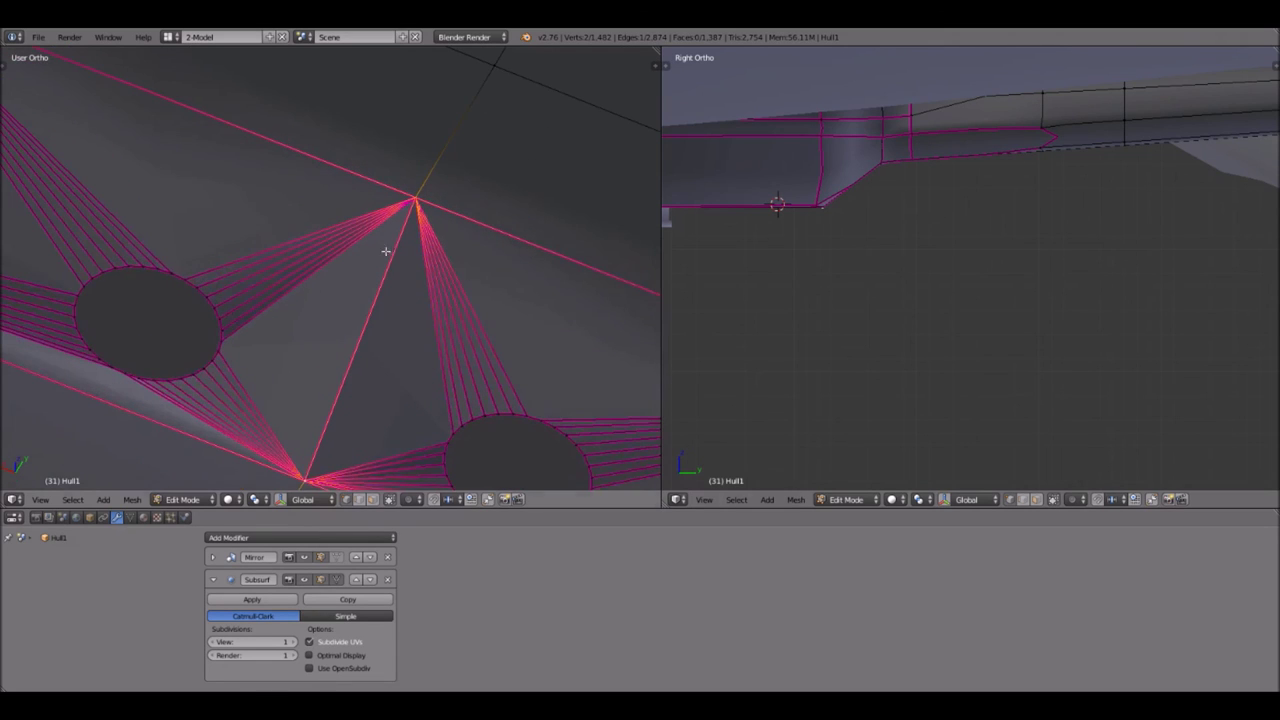
scroll(389, 251, down, 1)
scroll(140, 267, down, 2)
scroll(229, 320, up, 4)
- Try to cut the sloped panel at the centre edge between the two circular openings with the Knife tool
key(shift+k)
click(391, 310)
key(k)
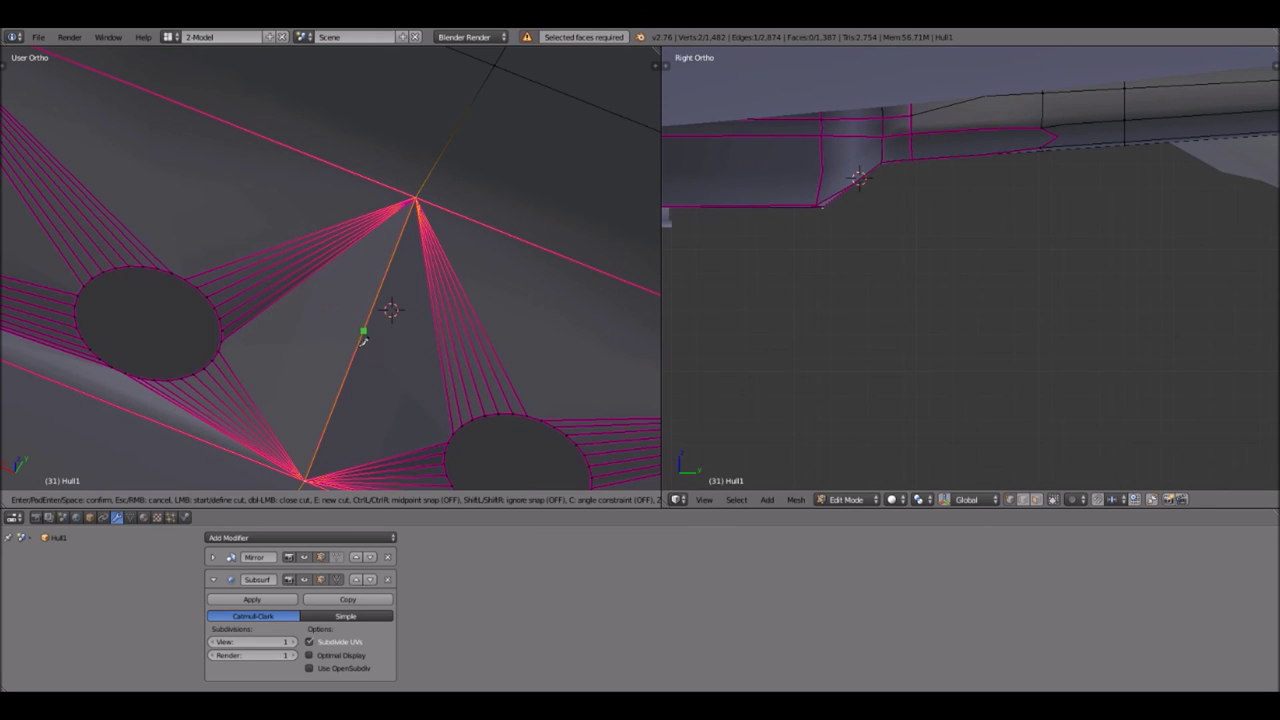
click(362, 343)
key(Escape)
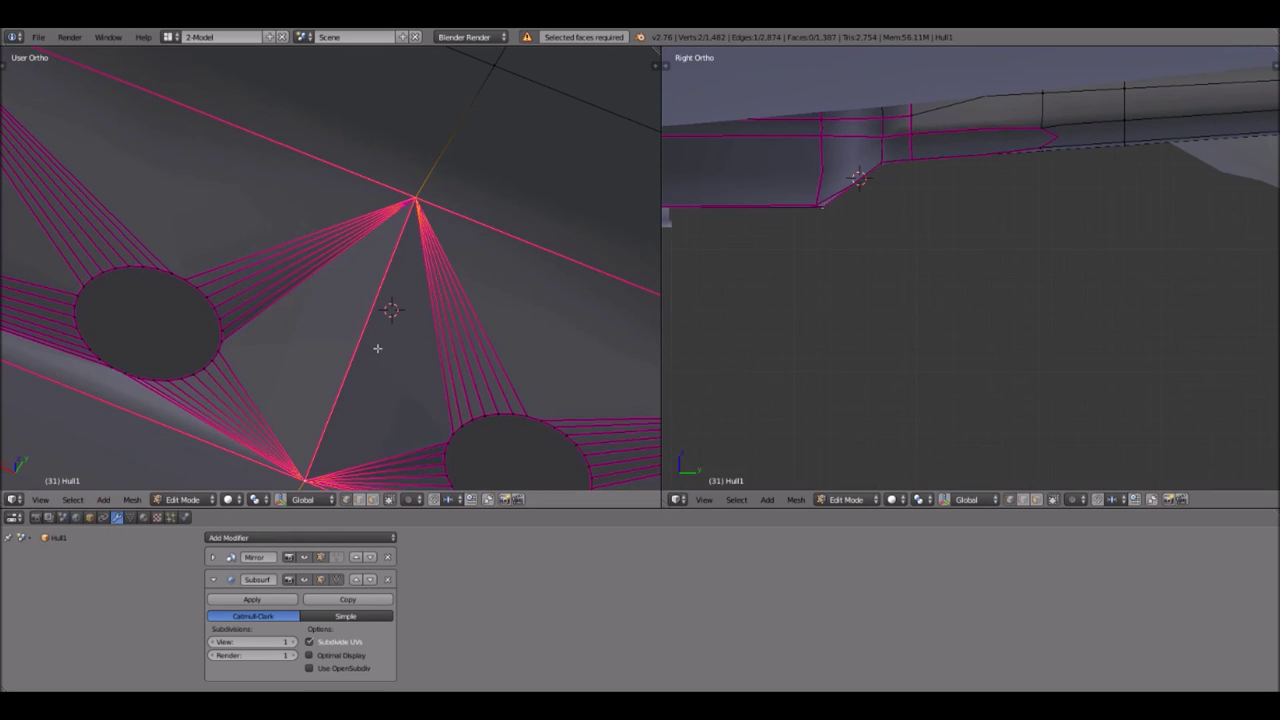
key(k)
click(372, 347)
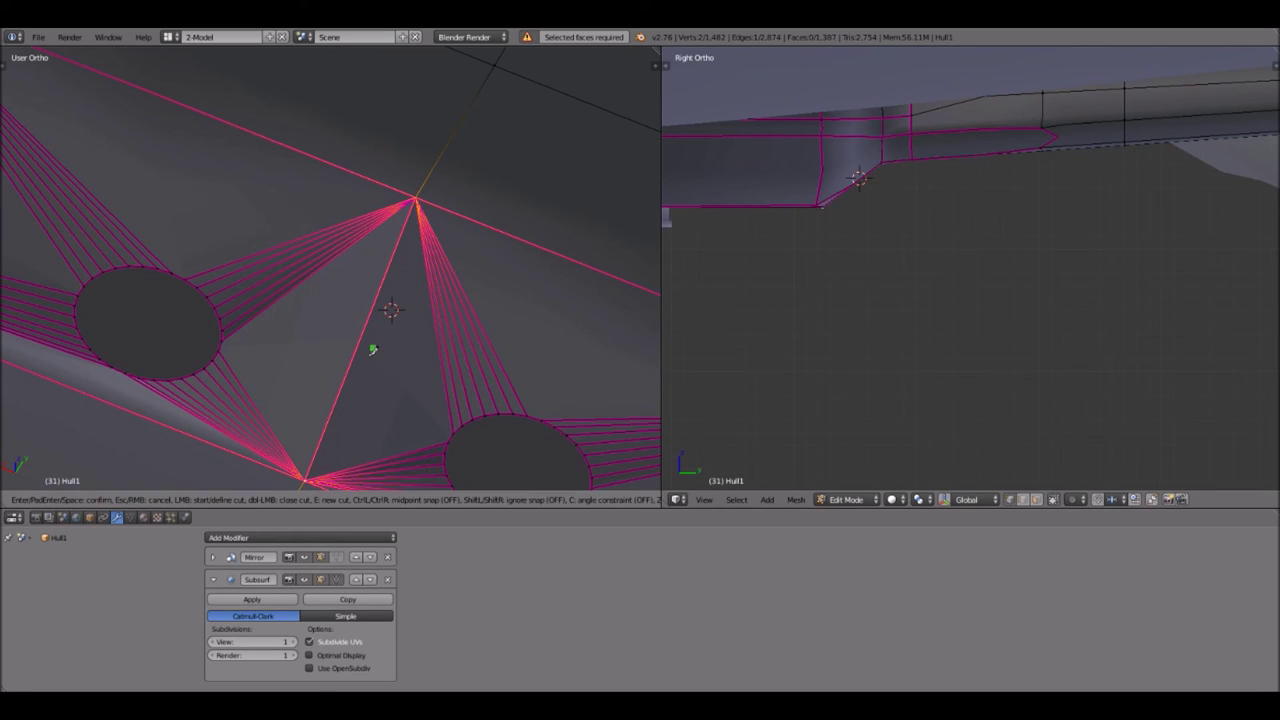
key(Return)
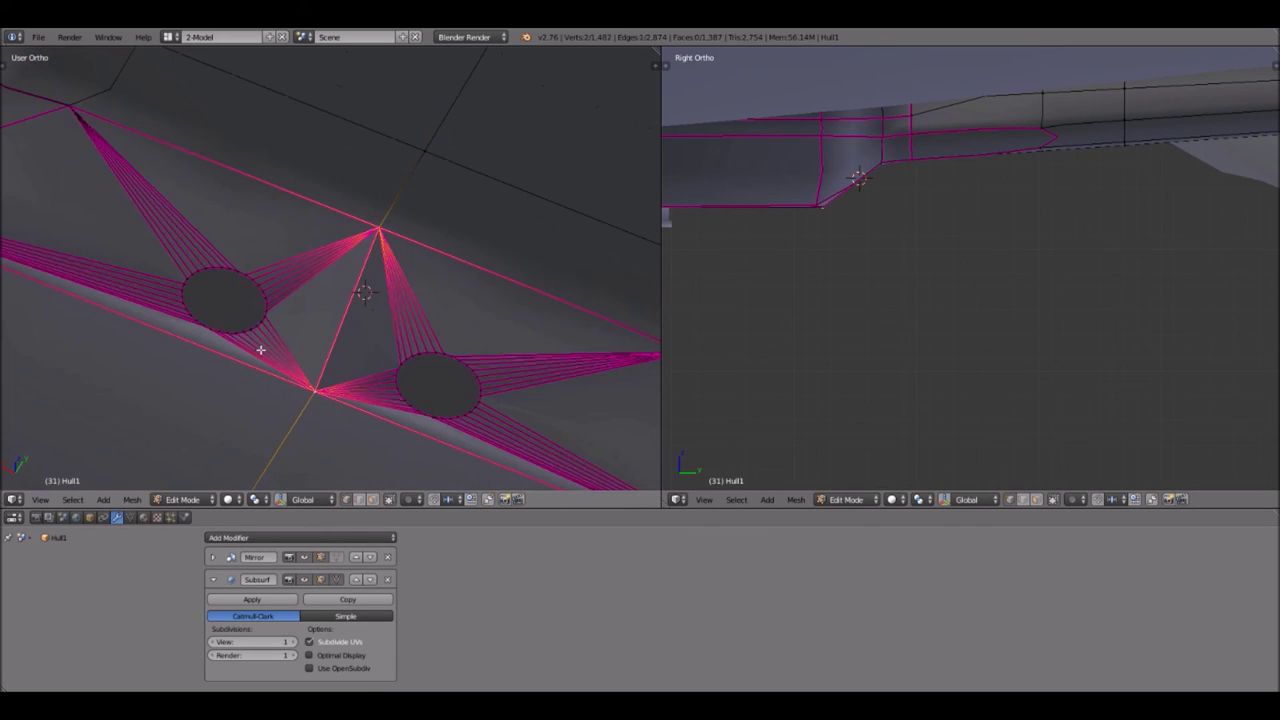
scroll(260, 350, down, 3)
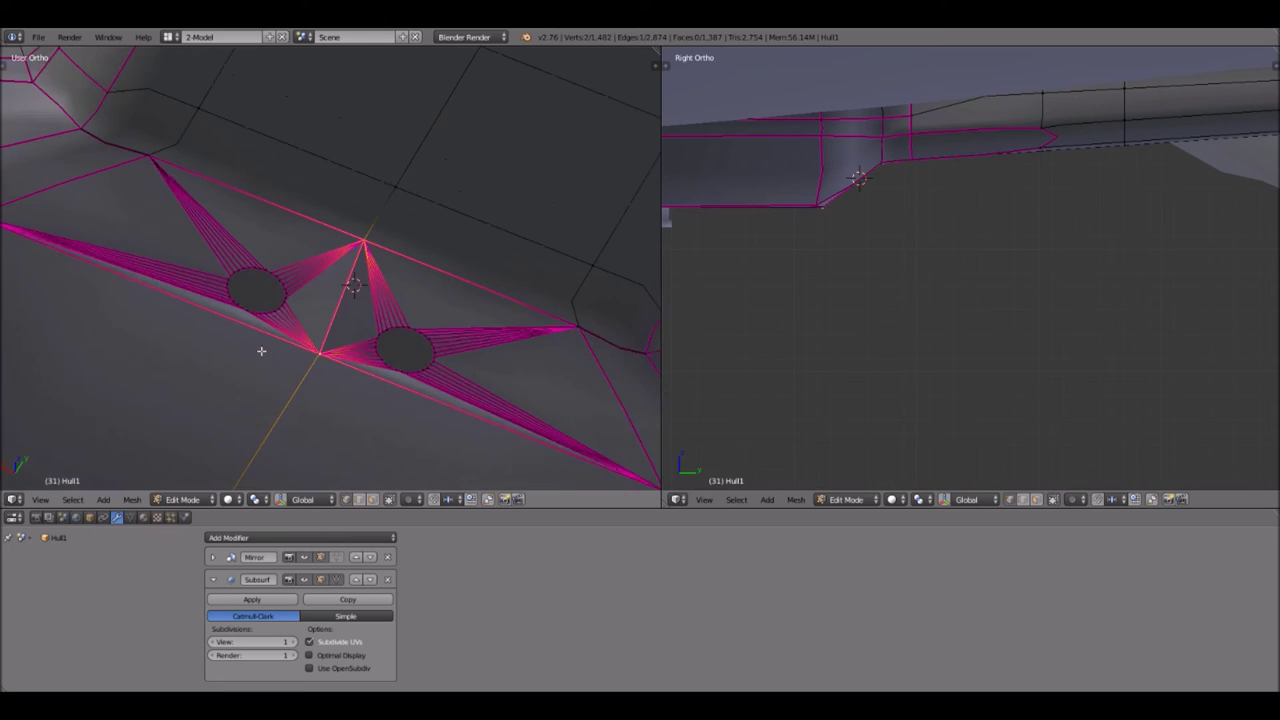
scroll(260, 350, up, 3)
scroll(261, 352, down, 3)
scroll(261, 353, down, 5)
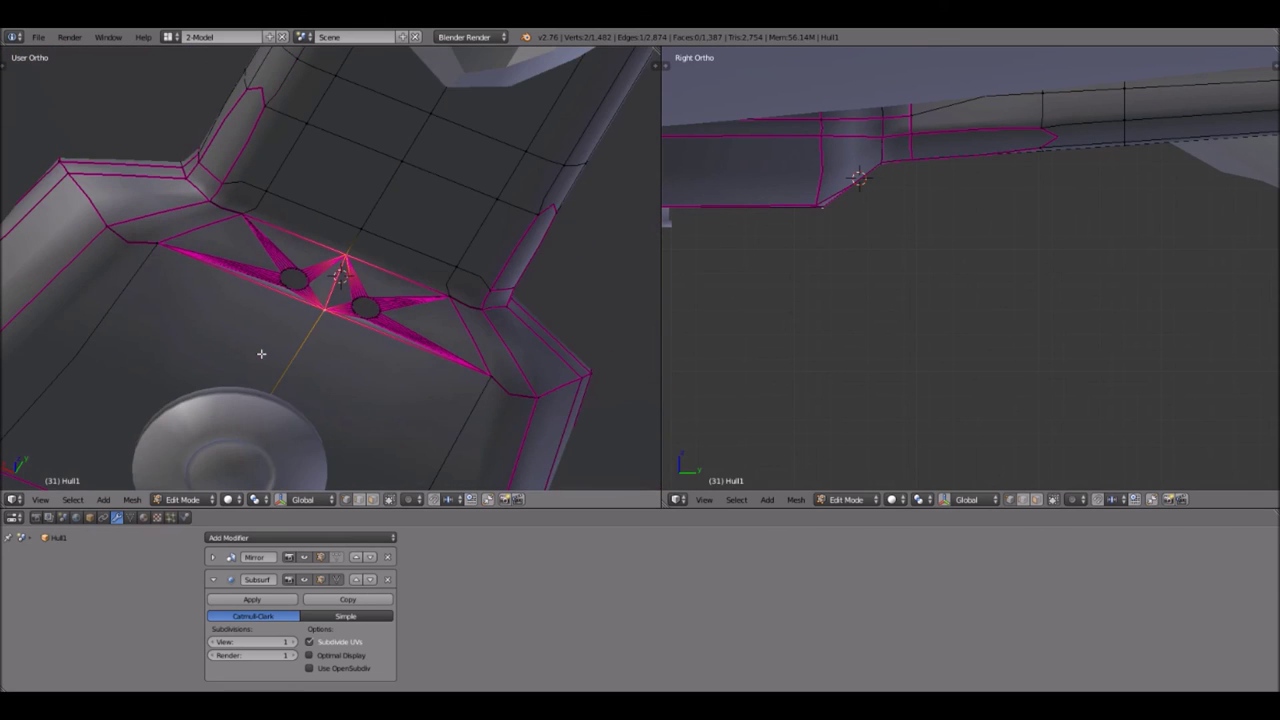
scroll(261, 353, up, 3)
scroll(261, 353, down, 4)
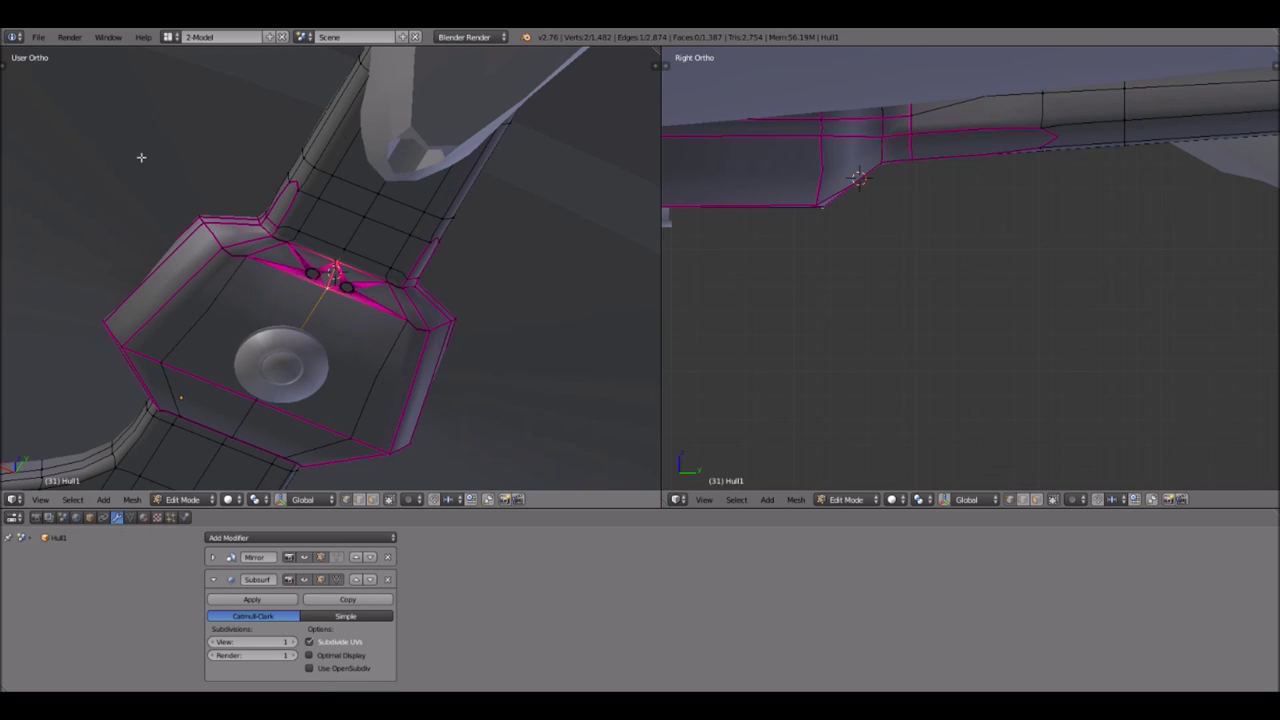
scroll(425, 328, up, 2)
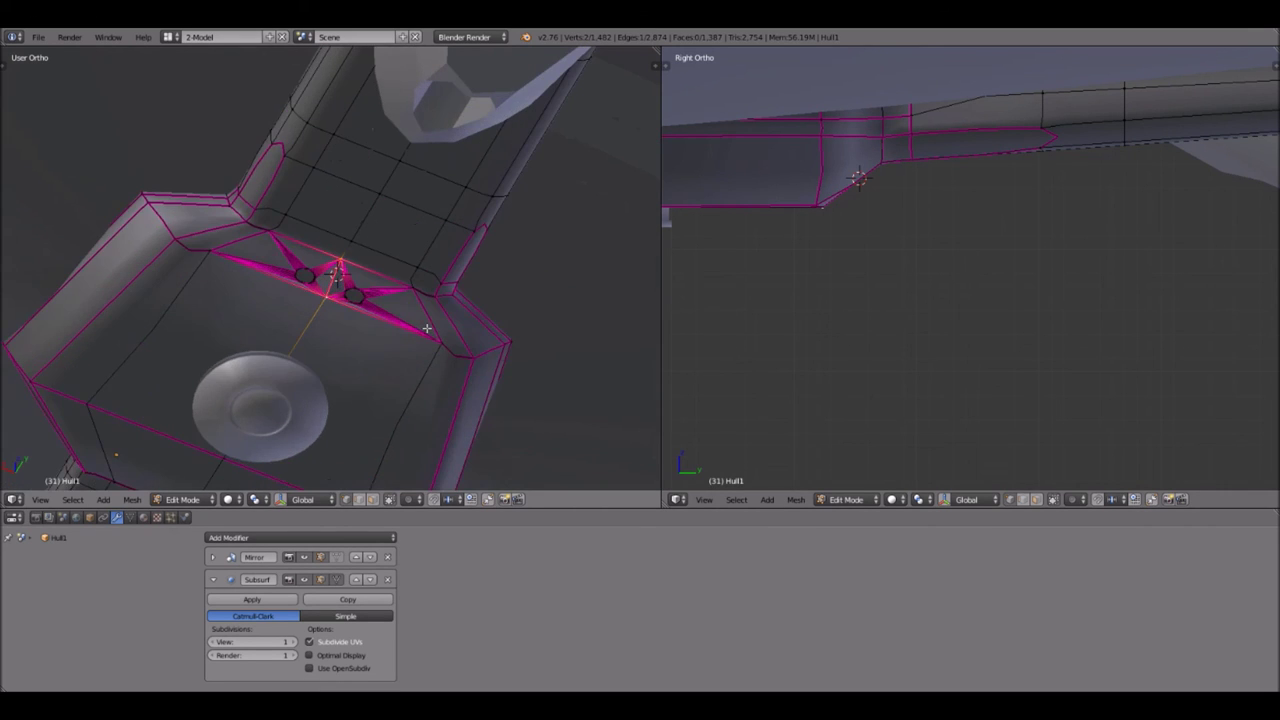
- Examine the creased fan geometry around the two circular openings and its transition into the surrounding underside hull from several angles
scroll(425, 328, down, 4)
scroll(425, 328, up, 6)
scroll(423, 328, down, 6)
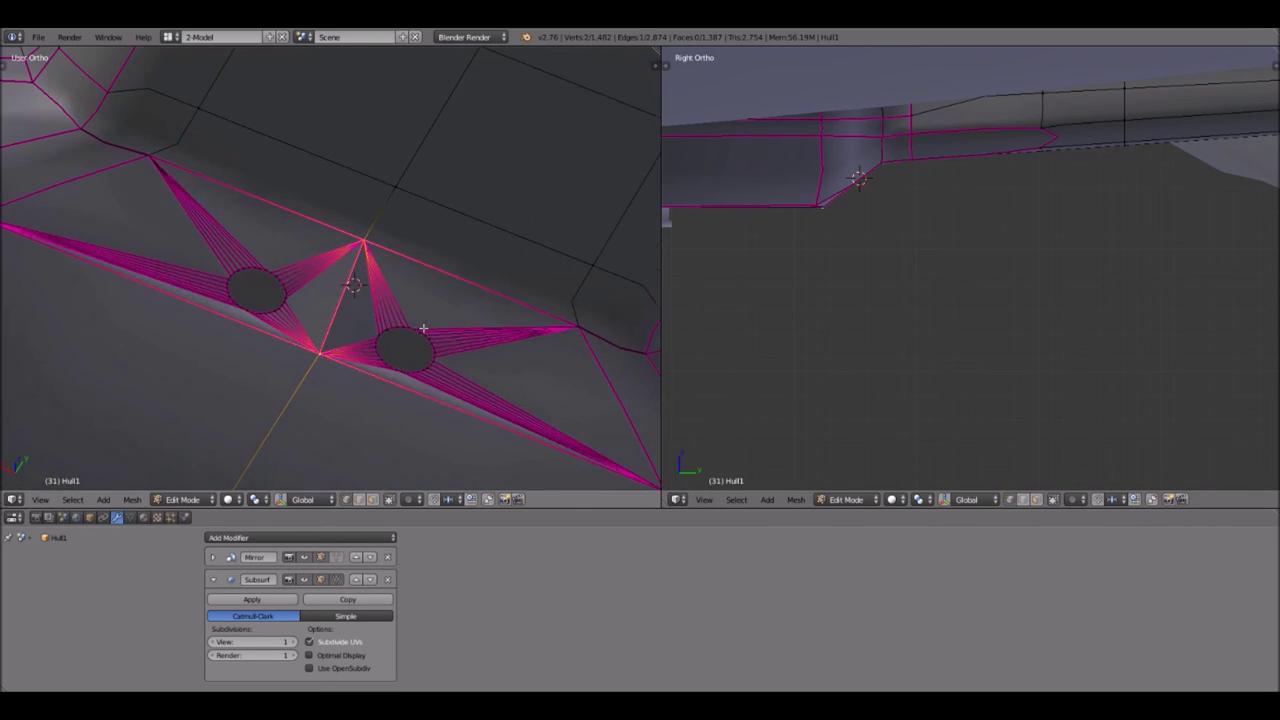
middle_drag(512, 256, 529, 320)
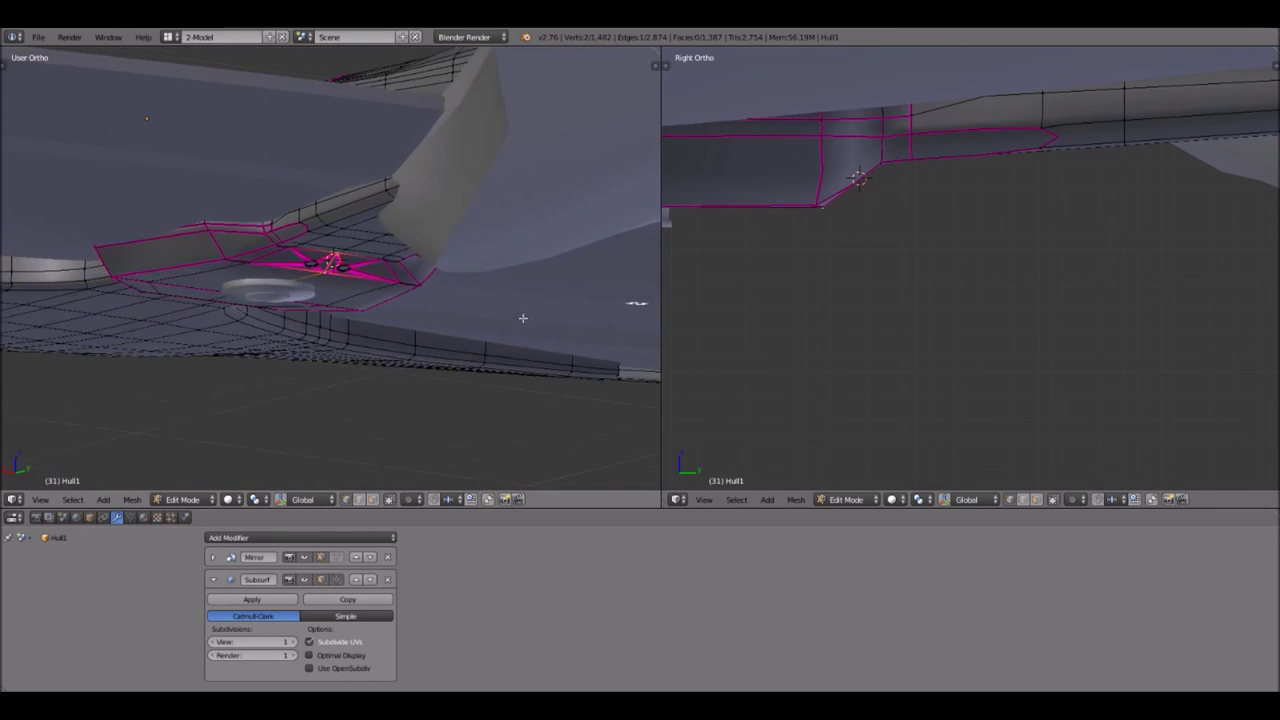
scroll(289, 191, down, 2)
middle_drag(283, 206, 343, 163)
scroll(316, 189, up, 9)
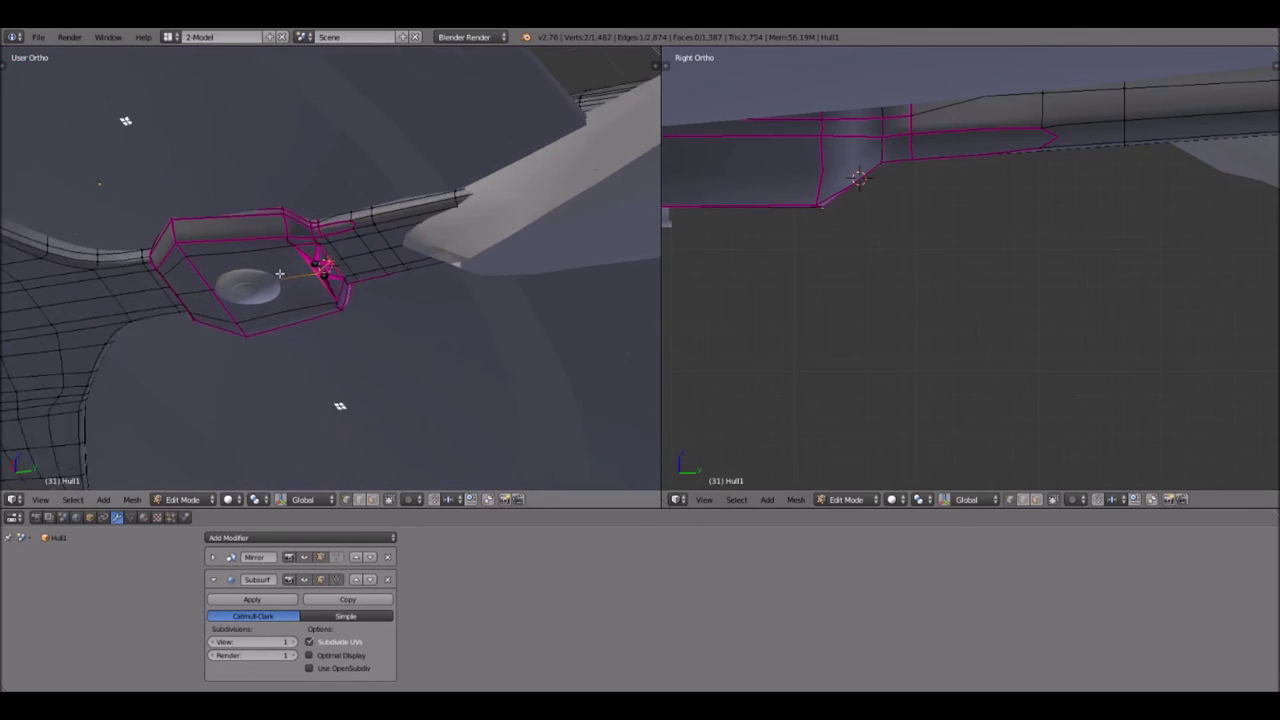
middle_drag(503, 298, 406, 254)
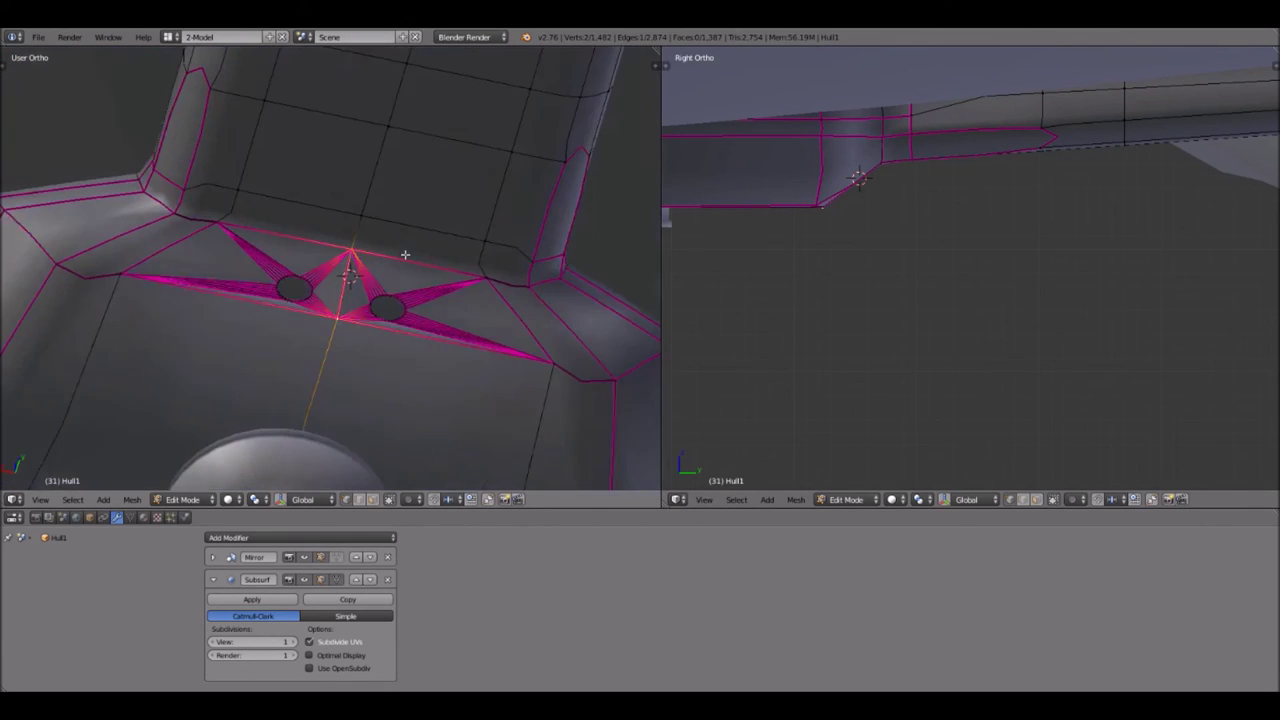
scroll(383, 306, up, 5)
scroll(383, 306, down, 5)
scroll(384, 307, down, 10)
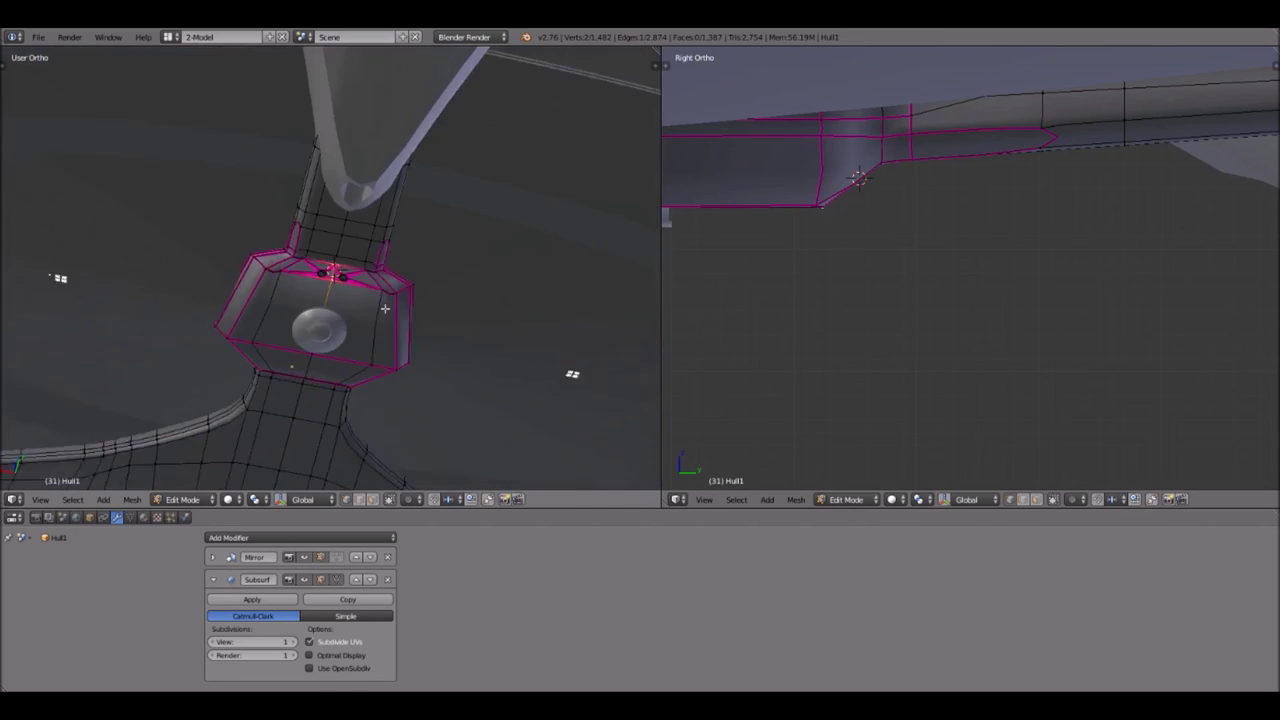
middle_drag(394, 234, 334, 214)
middle_drag(484, 215, 429, 227)
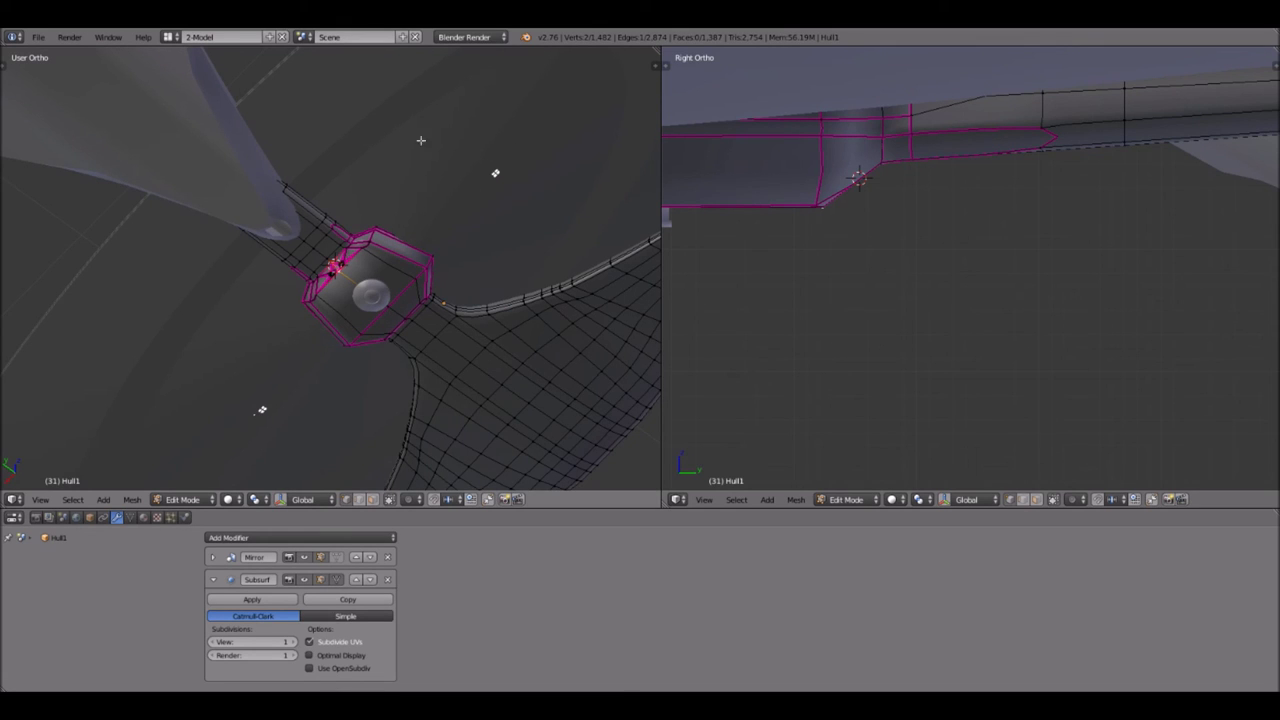
middle_drag(520, 221, 520, 219)
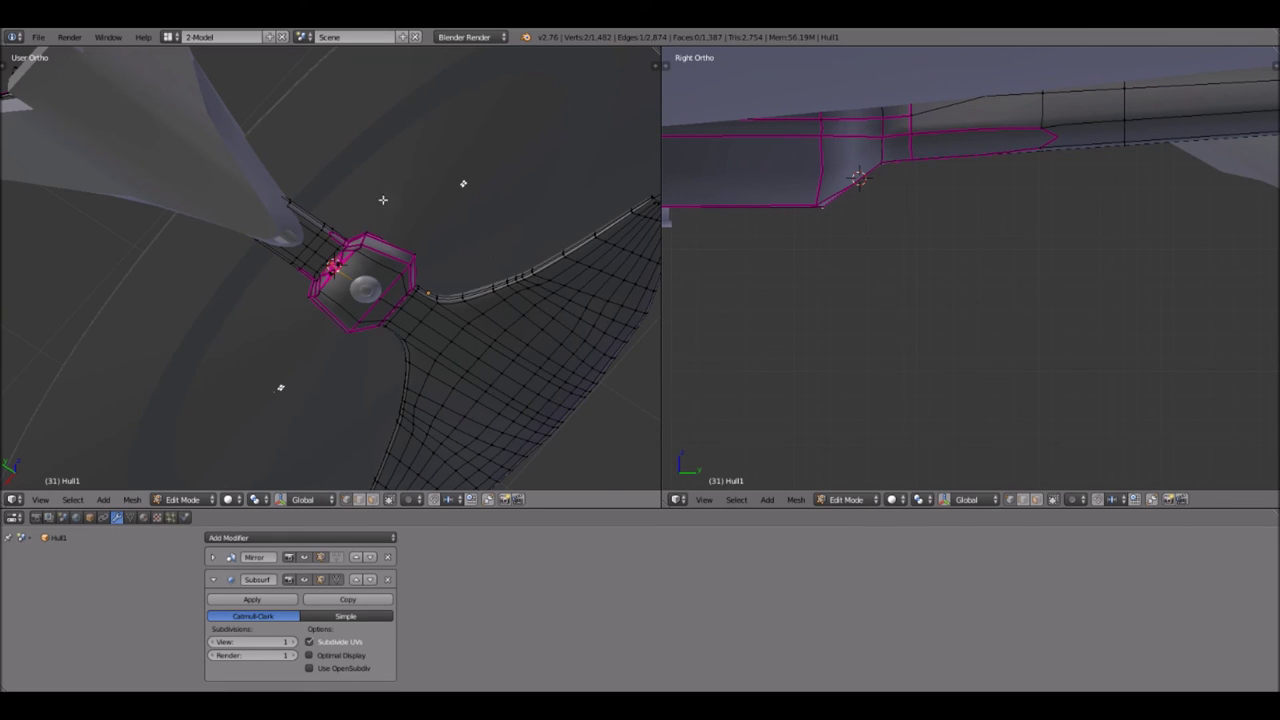
scroll(385, 288, up, 7)
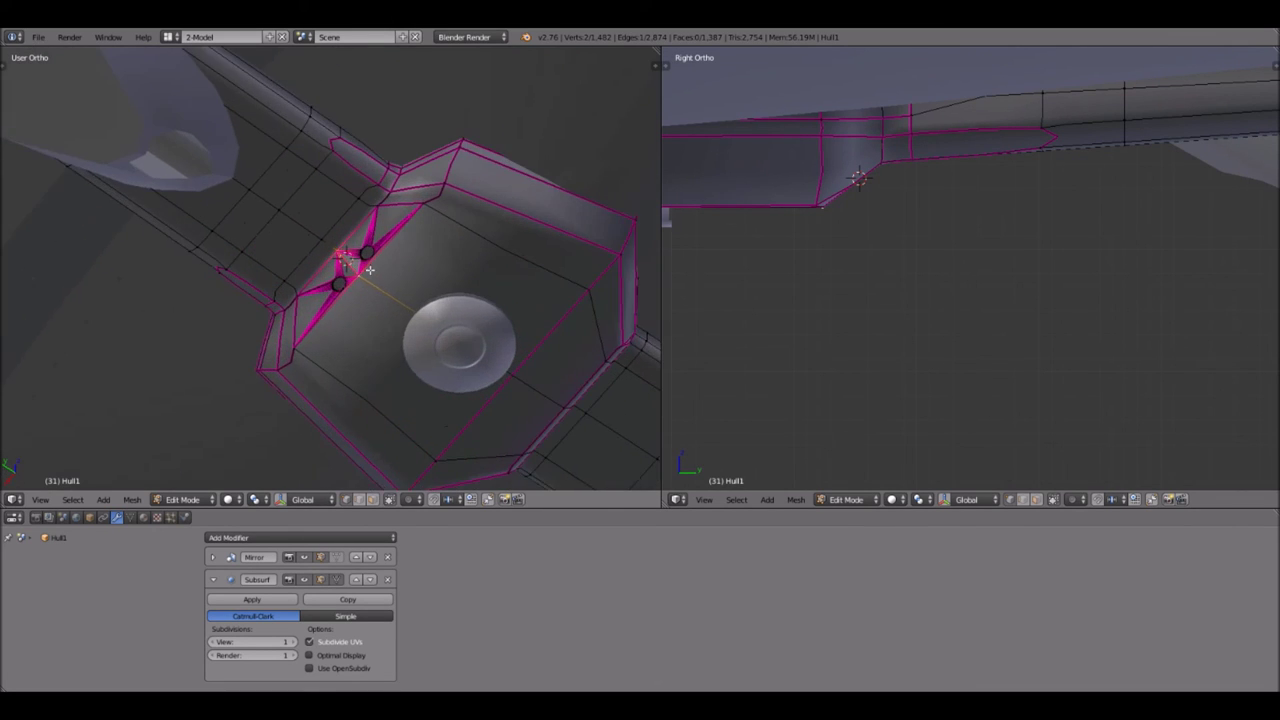
scroll(369, 269, up, 5)
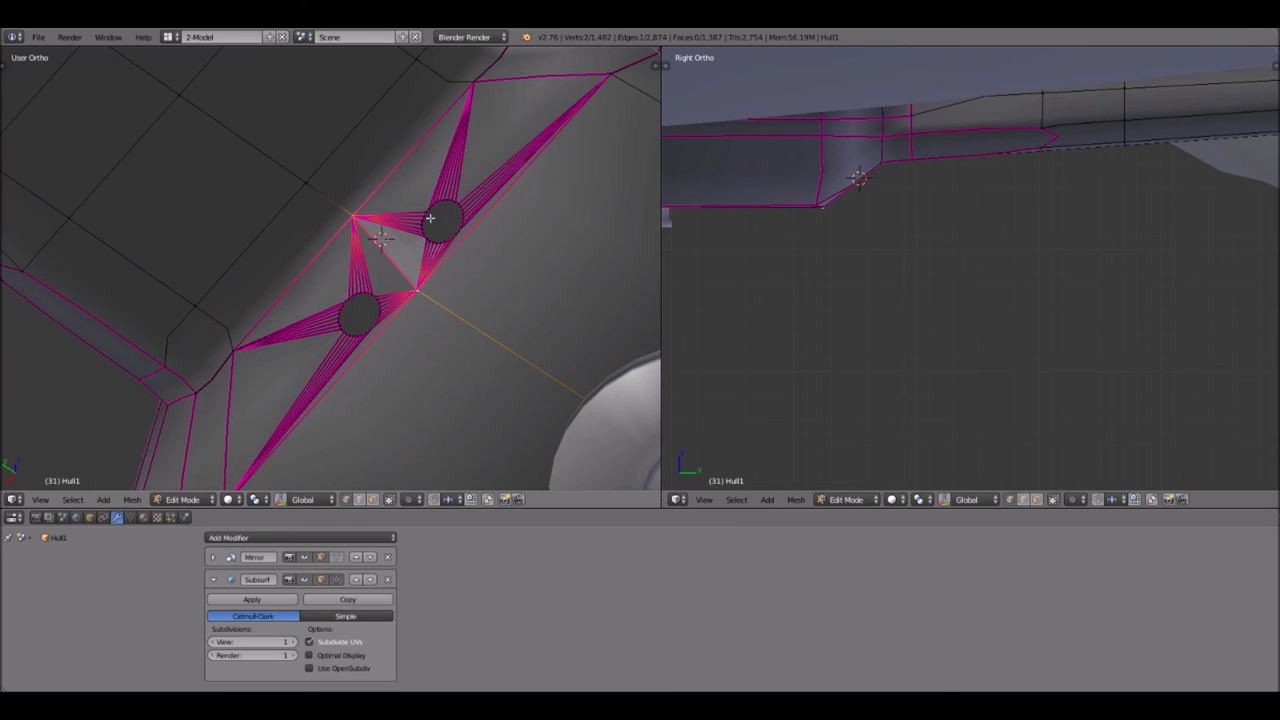
- Switch the hull to Object Mode and examine the shading of its underside and the overall shape of the whole starship
scroll(457, 283, down, 6)
middle_drag(457, 283, 432, 192)
middle_drag(238, 256, 367, 351)
scroll(411, 277, down, 5)
shift+middle_drag(406, 215, 393, 267)
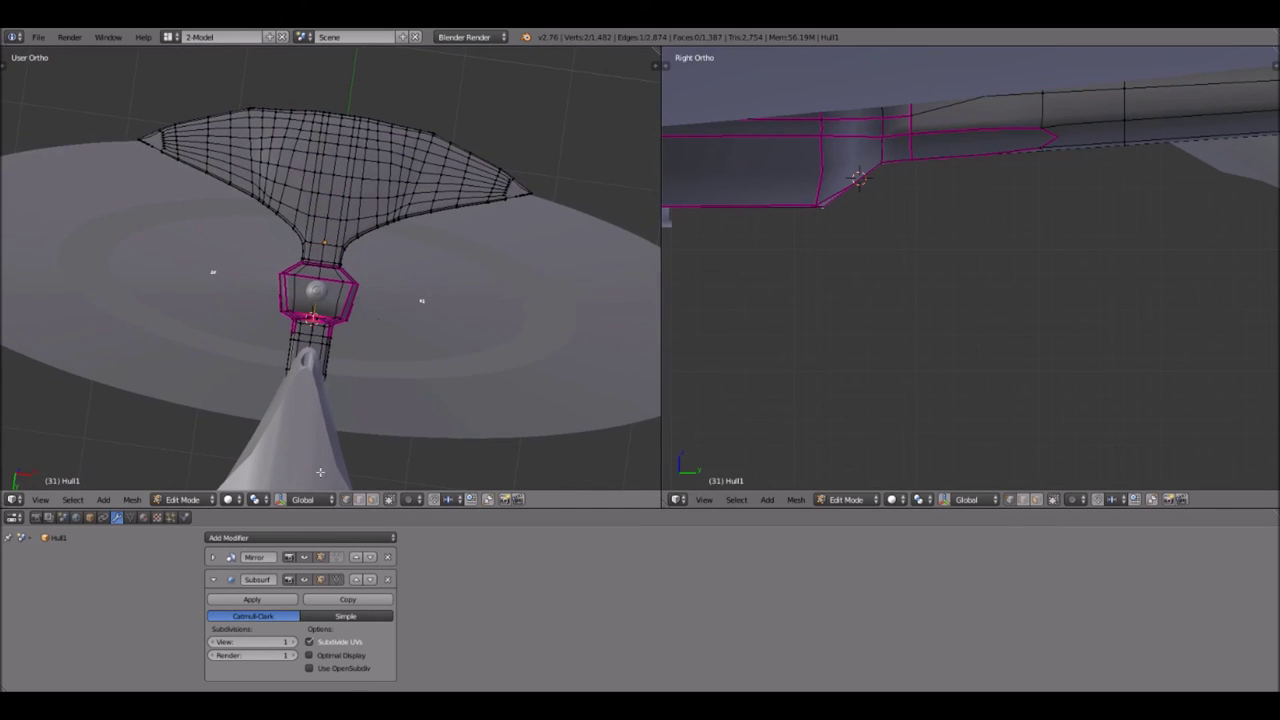
click(194, 501)
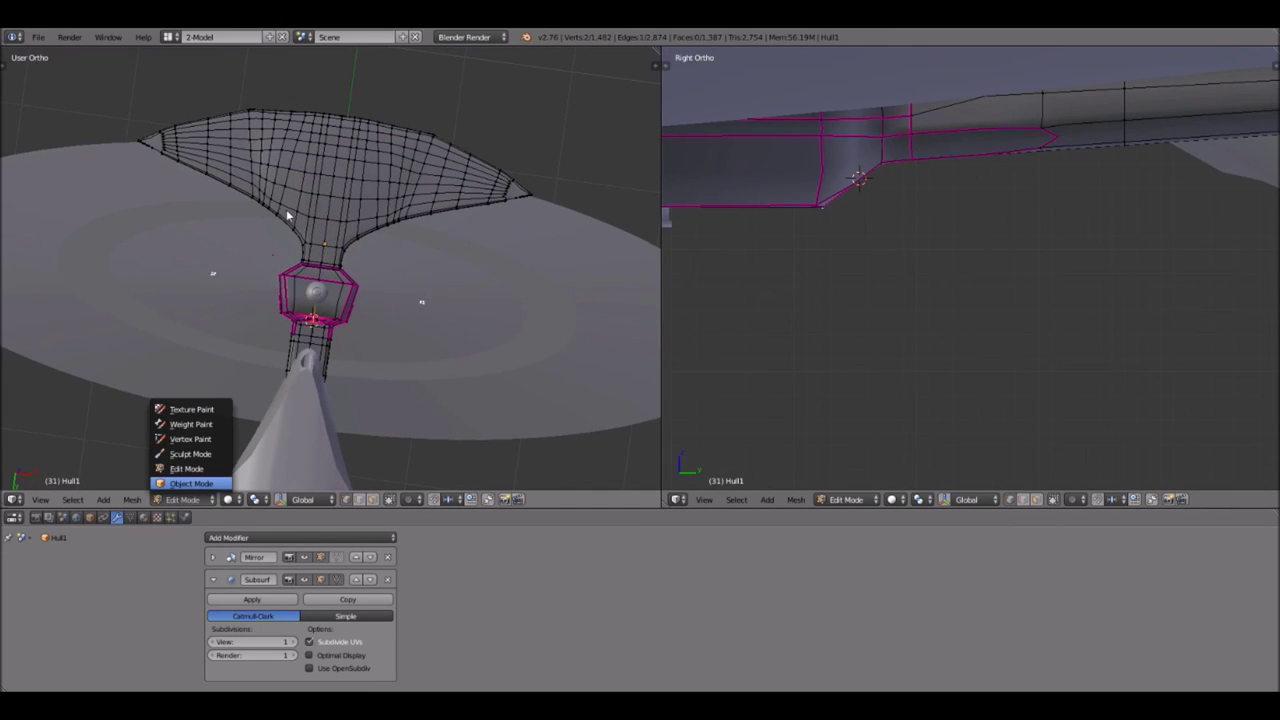
scroll(309, 181, up, 5)
shift+middle_drag(302, 140, 308, 51)
scroll(310, 343, down, 6)
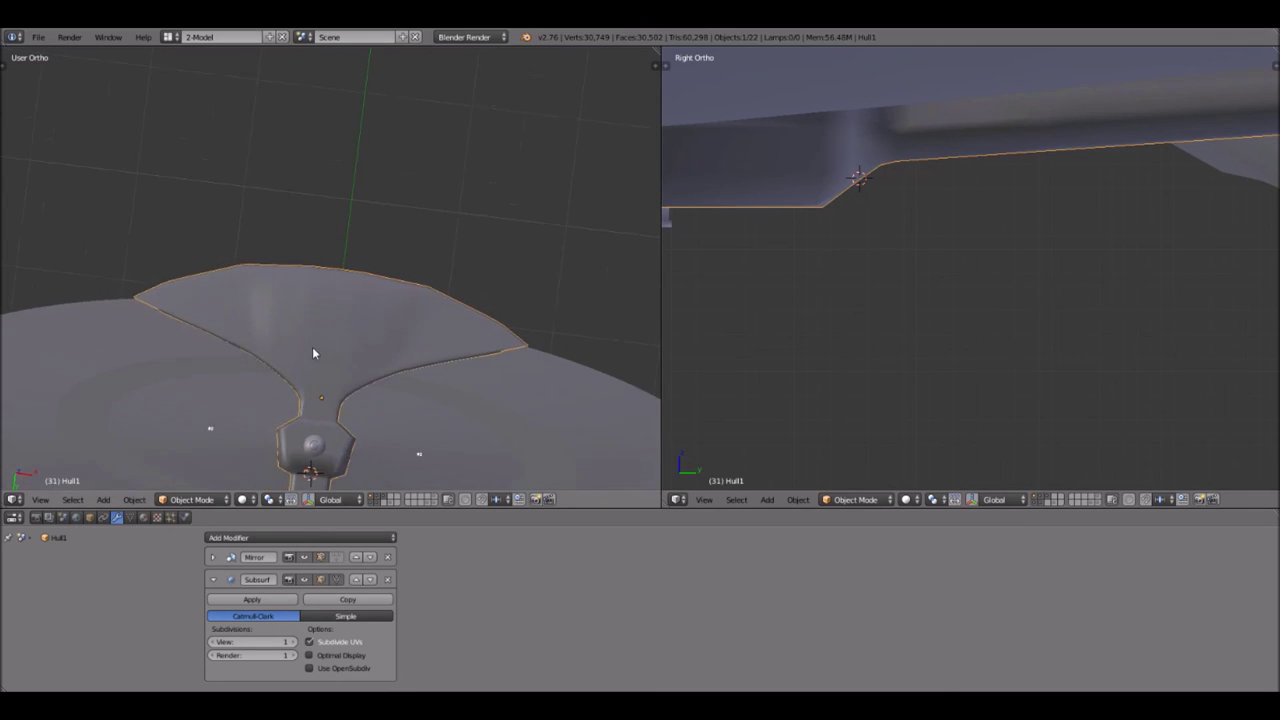
middle_drag(315, 305, 259, 352)
middle_drag(497, 137, 436, 370)
scroll(491, 166, down, 2)
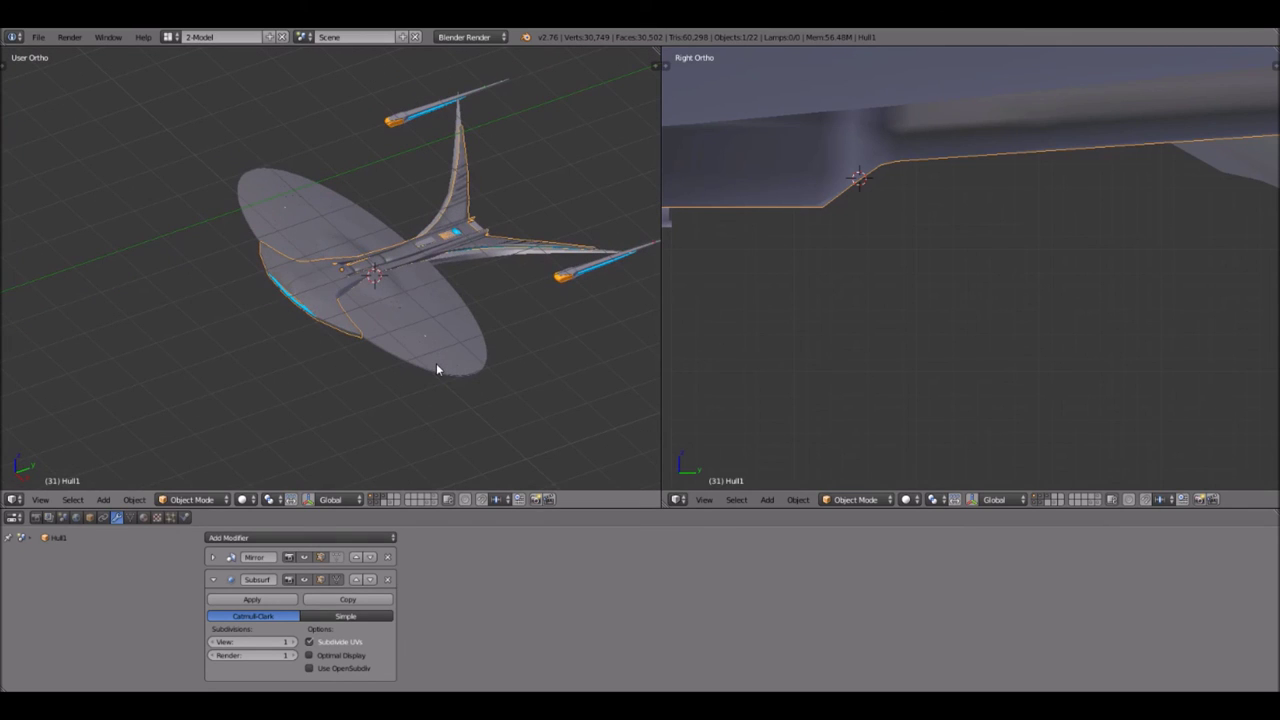